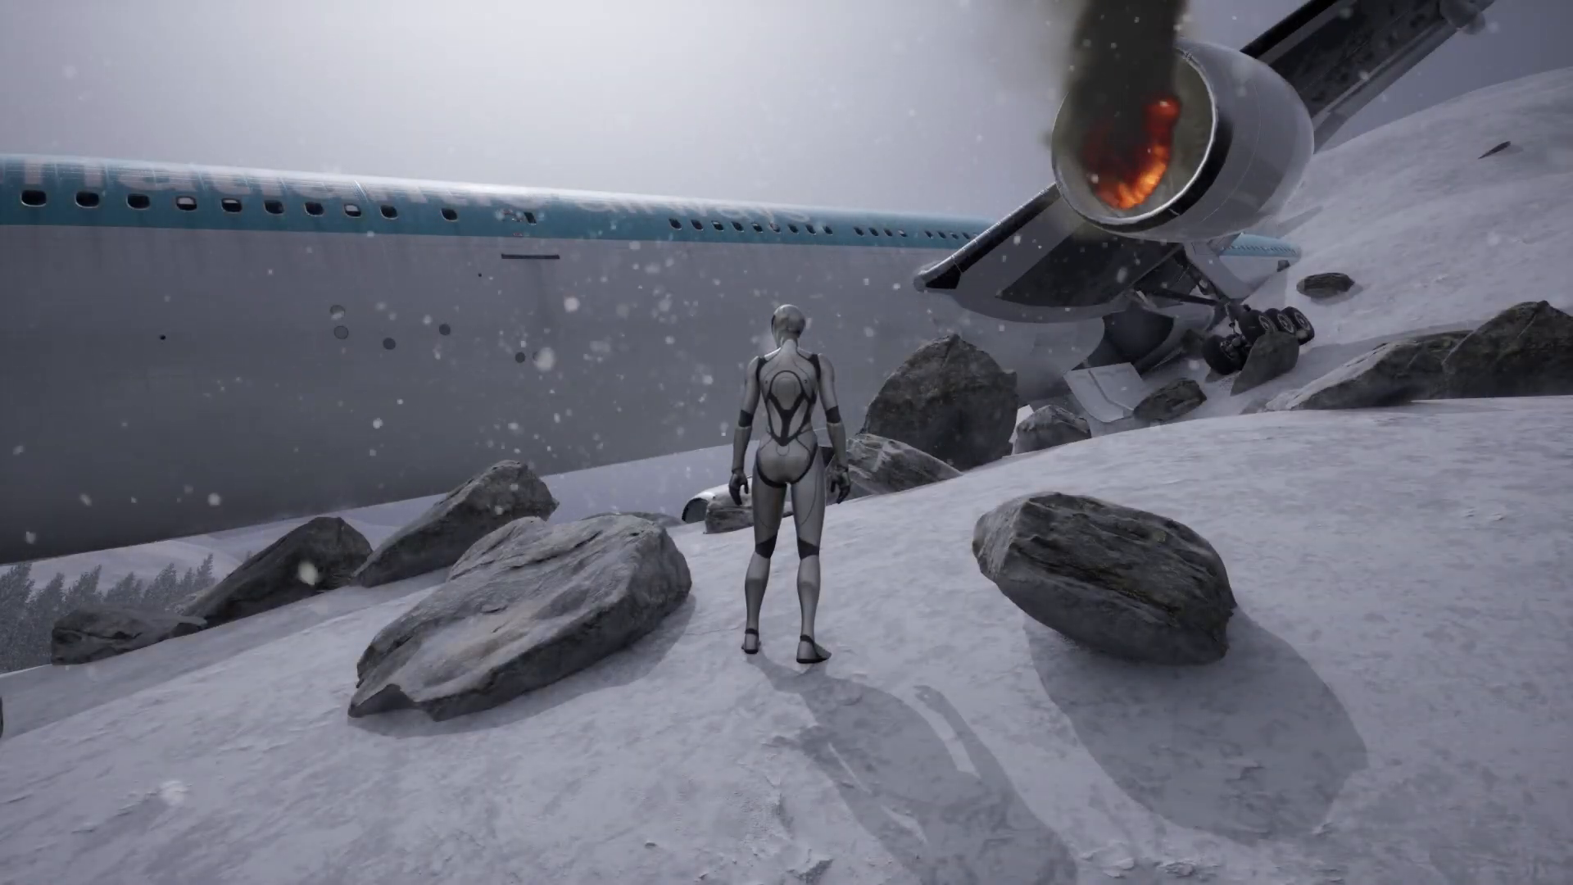
Step: Walk the character across the snow past the plane's landing gear and along the footprint trail
drag(786, 443, 787, 369)
key(w)
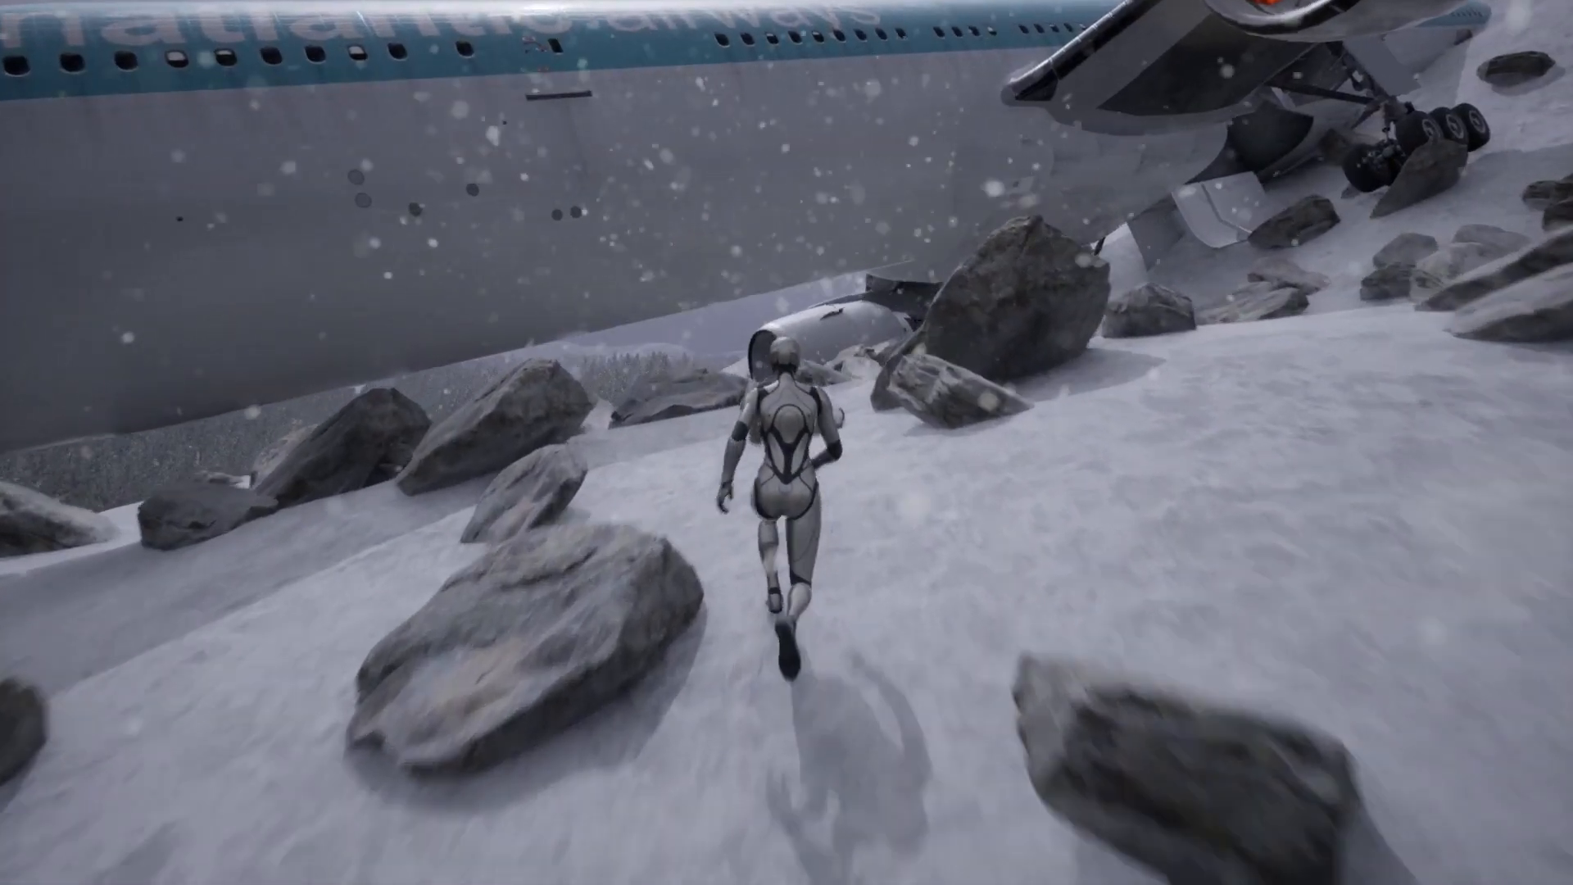
key(w)
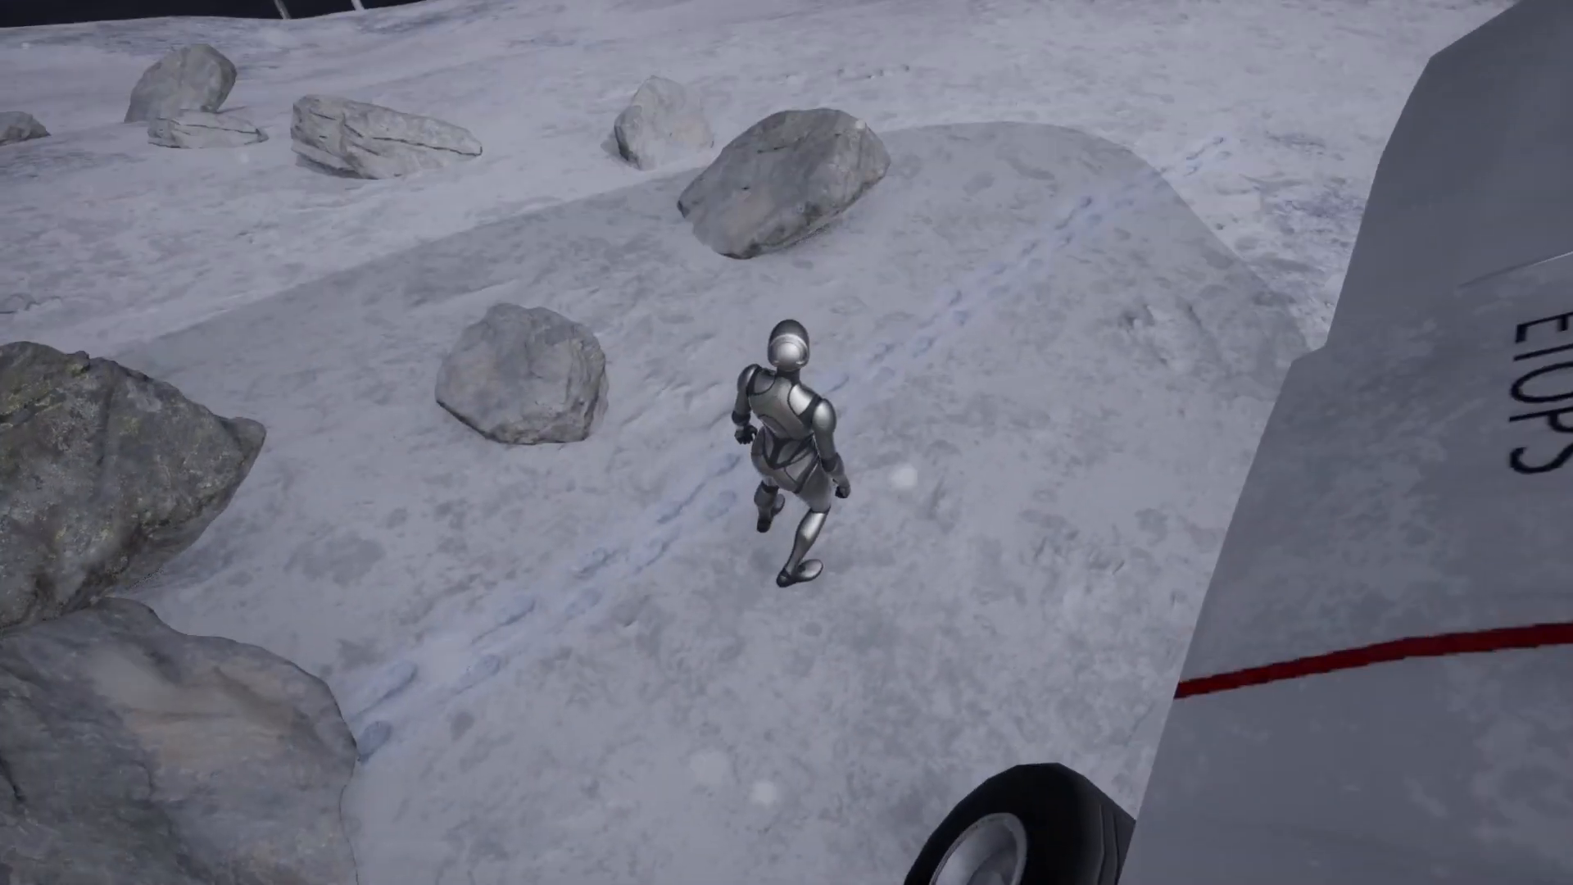
key(w)
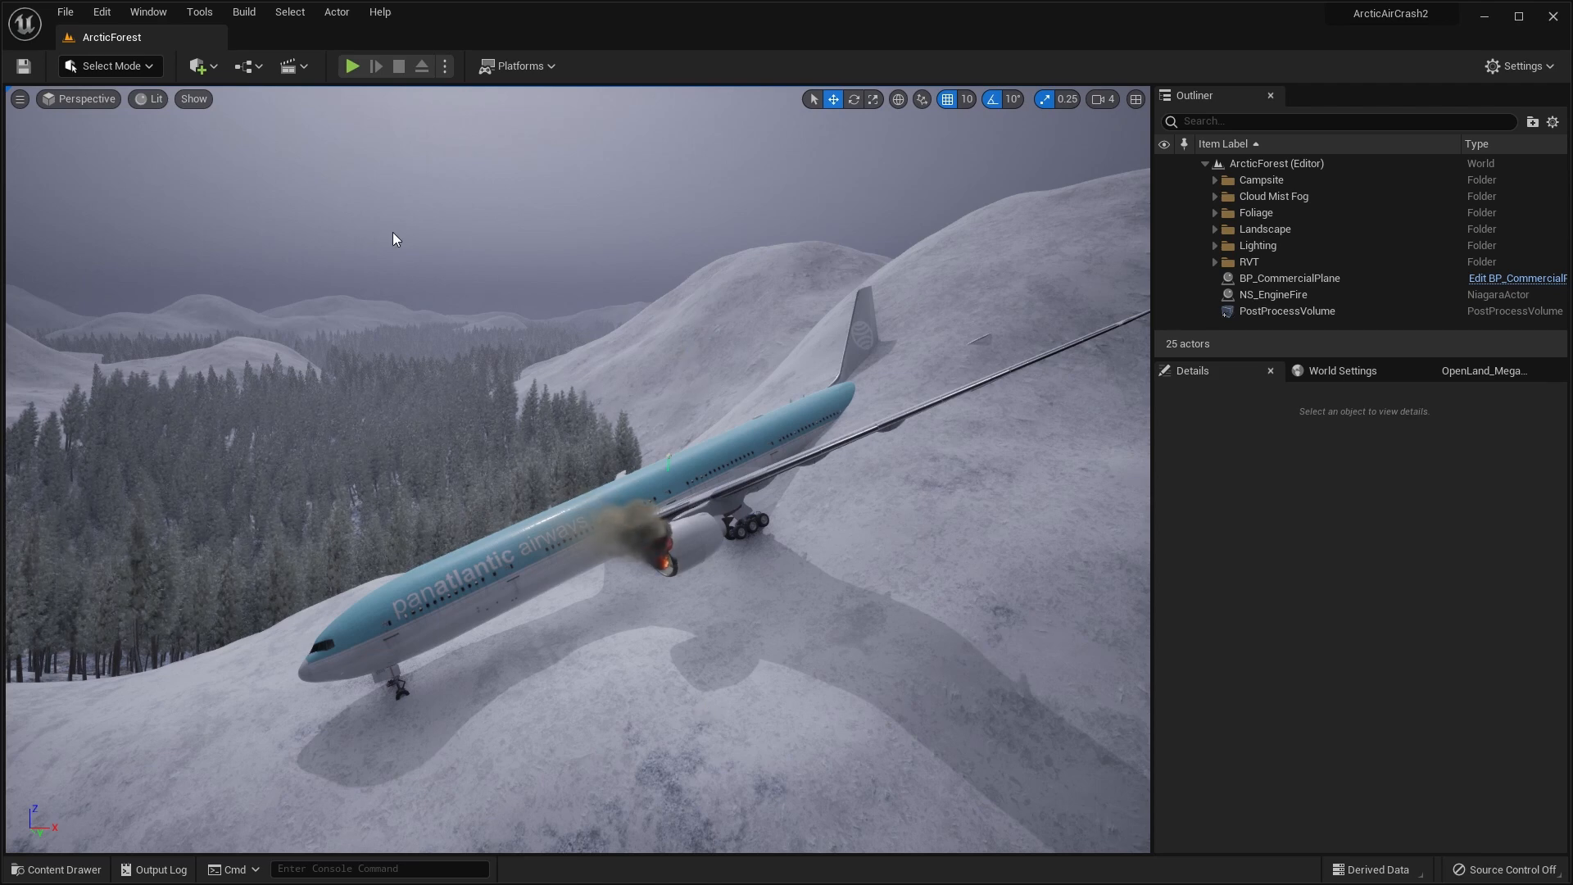
Step: Place a Procedural Foliage Volume in the scene beside the burning engine
click(213, 72)
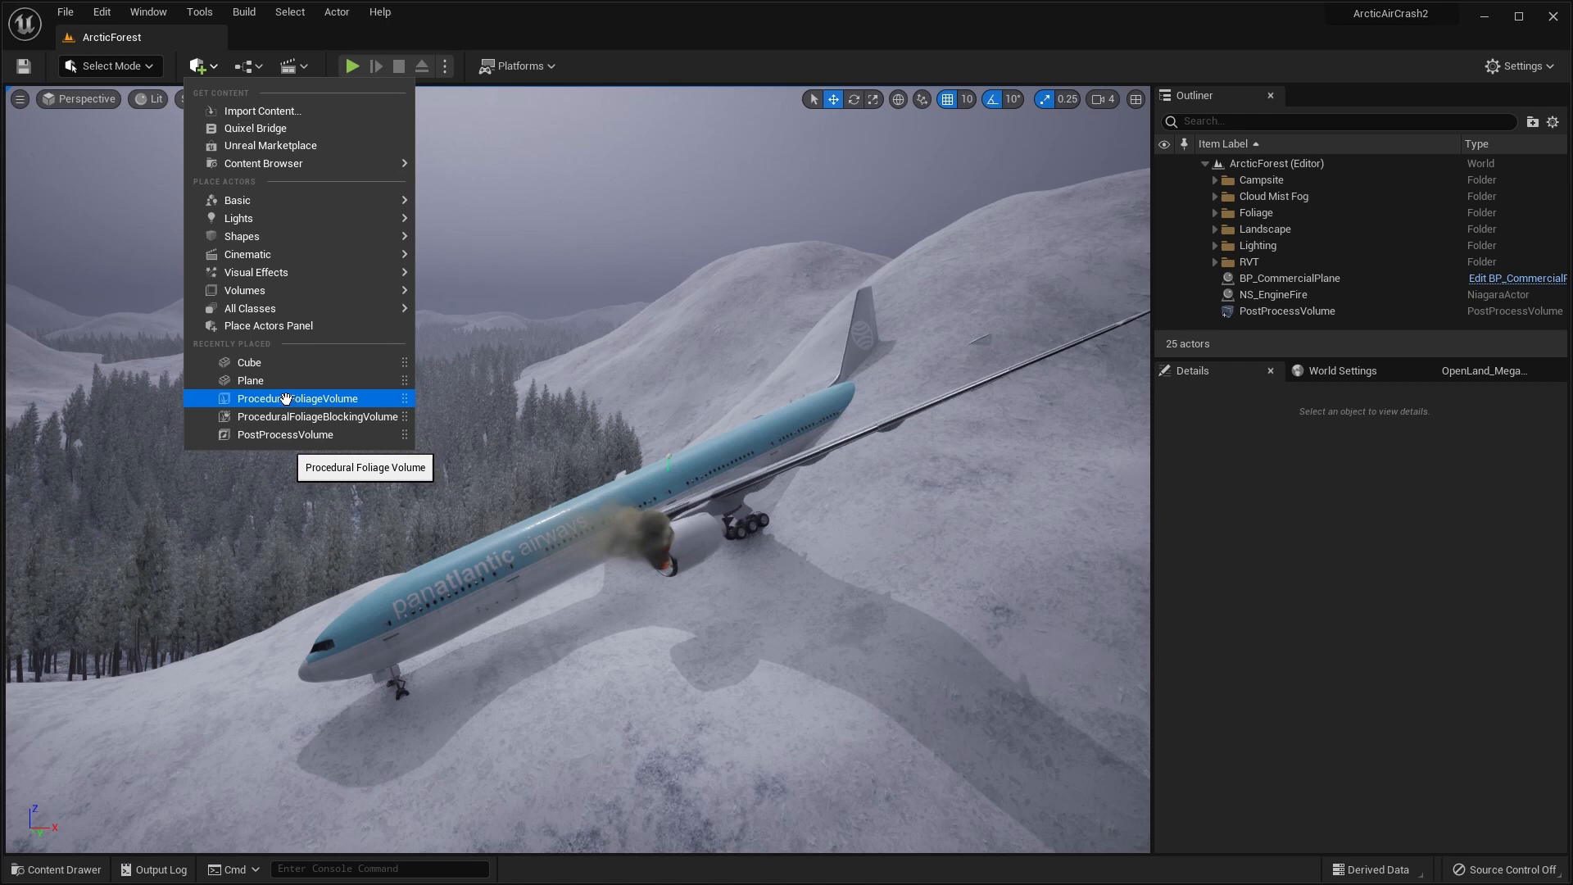
drag(289, 399, 612, 603)
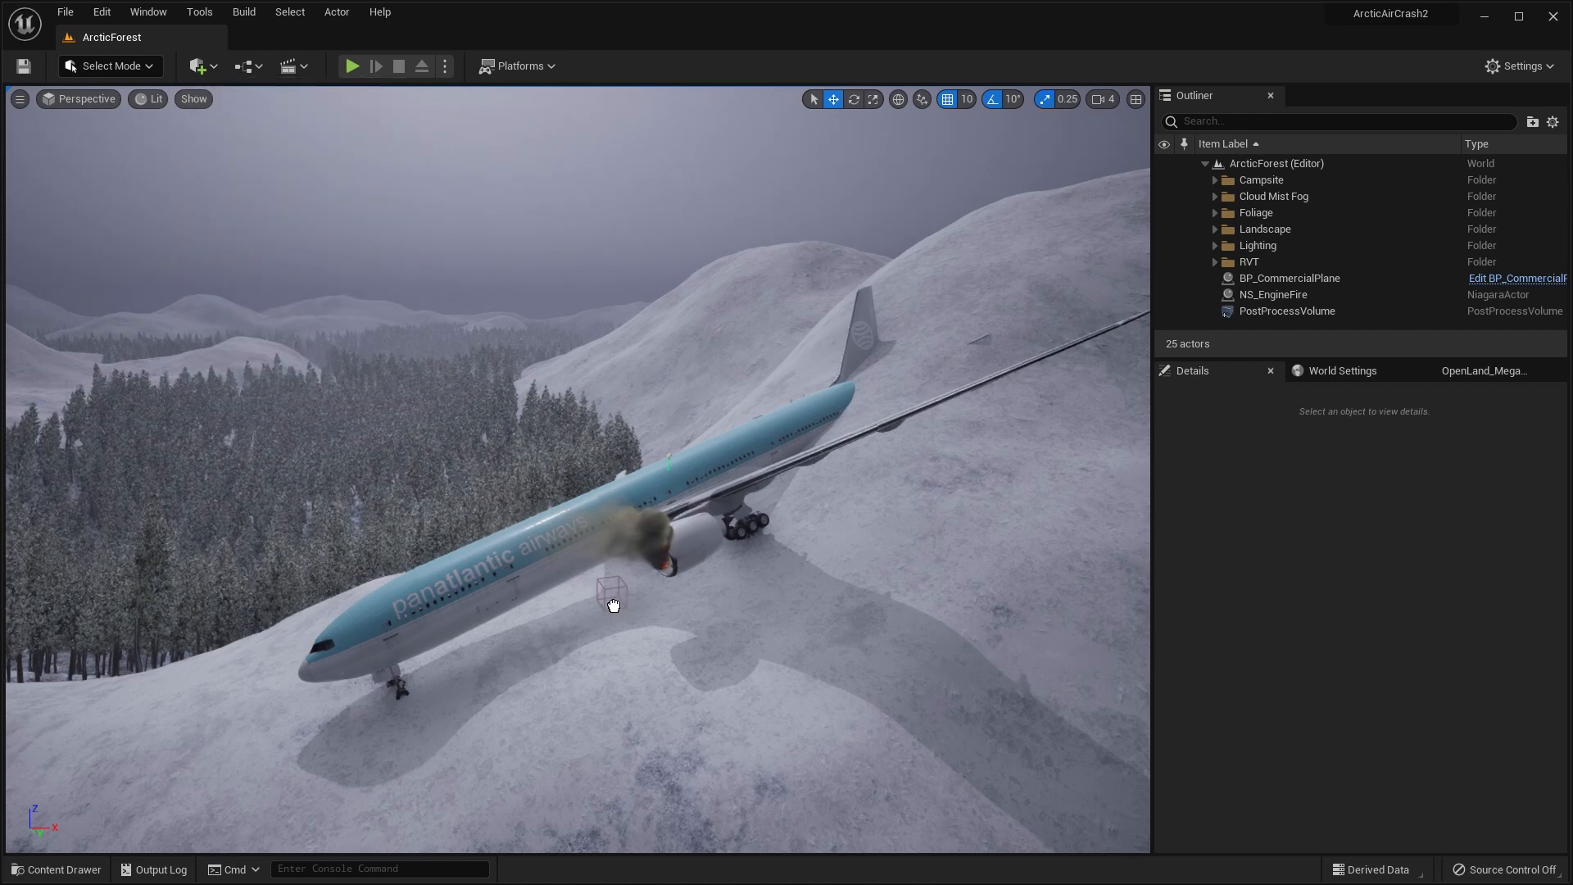
drag(613, 603, 613, 604)
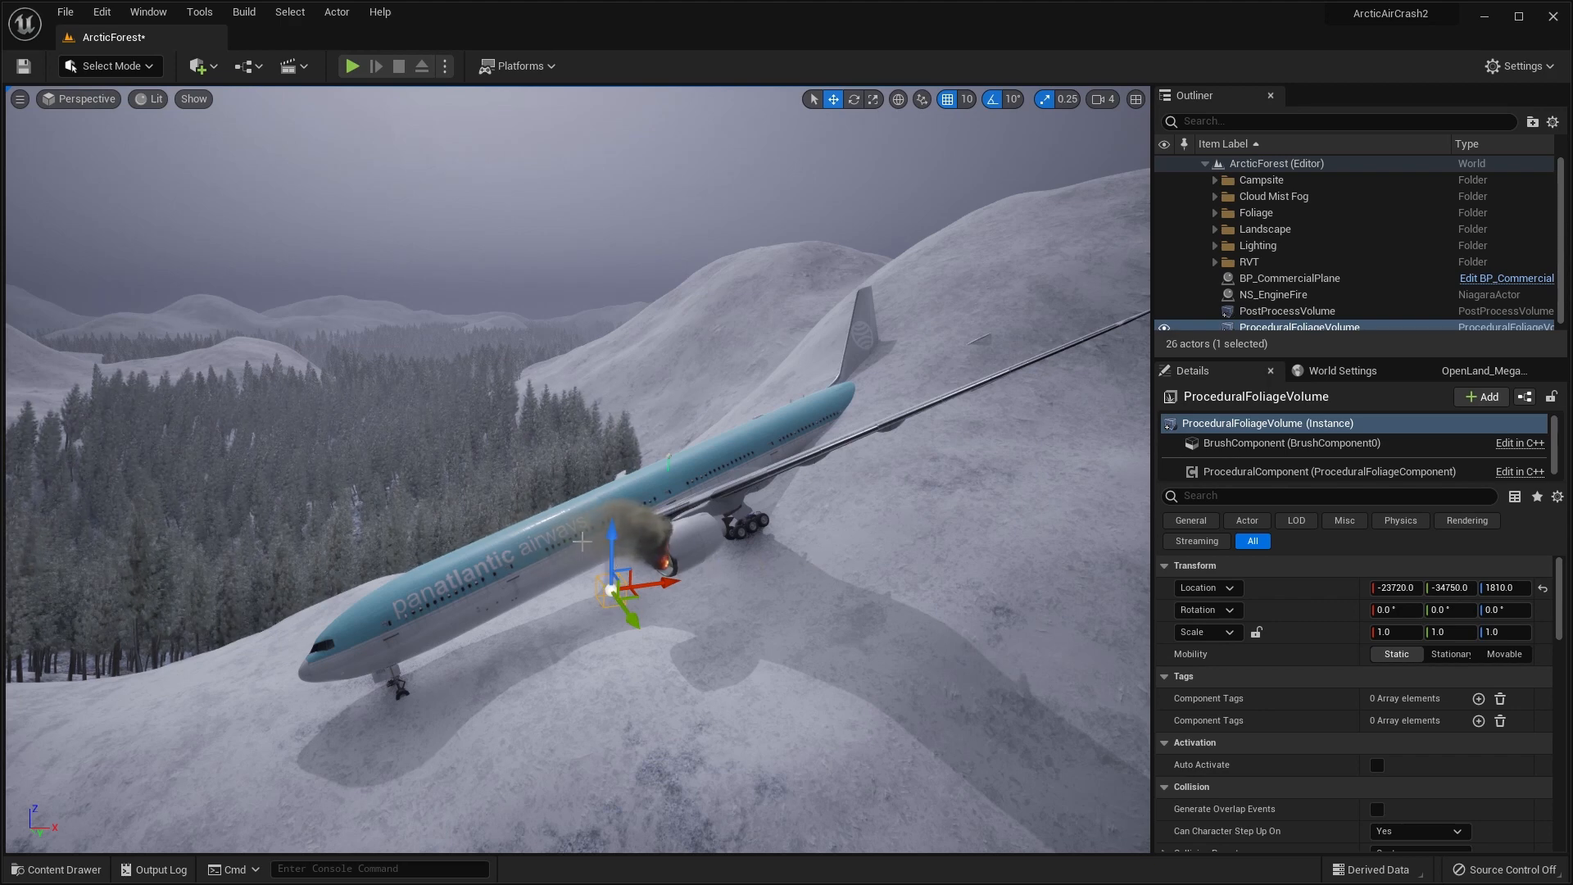
Step: Scale the volume into a large box stretched along X and widened along Y
key(space)
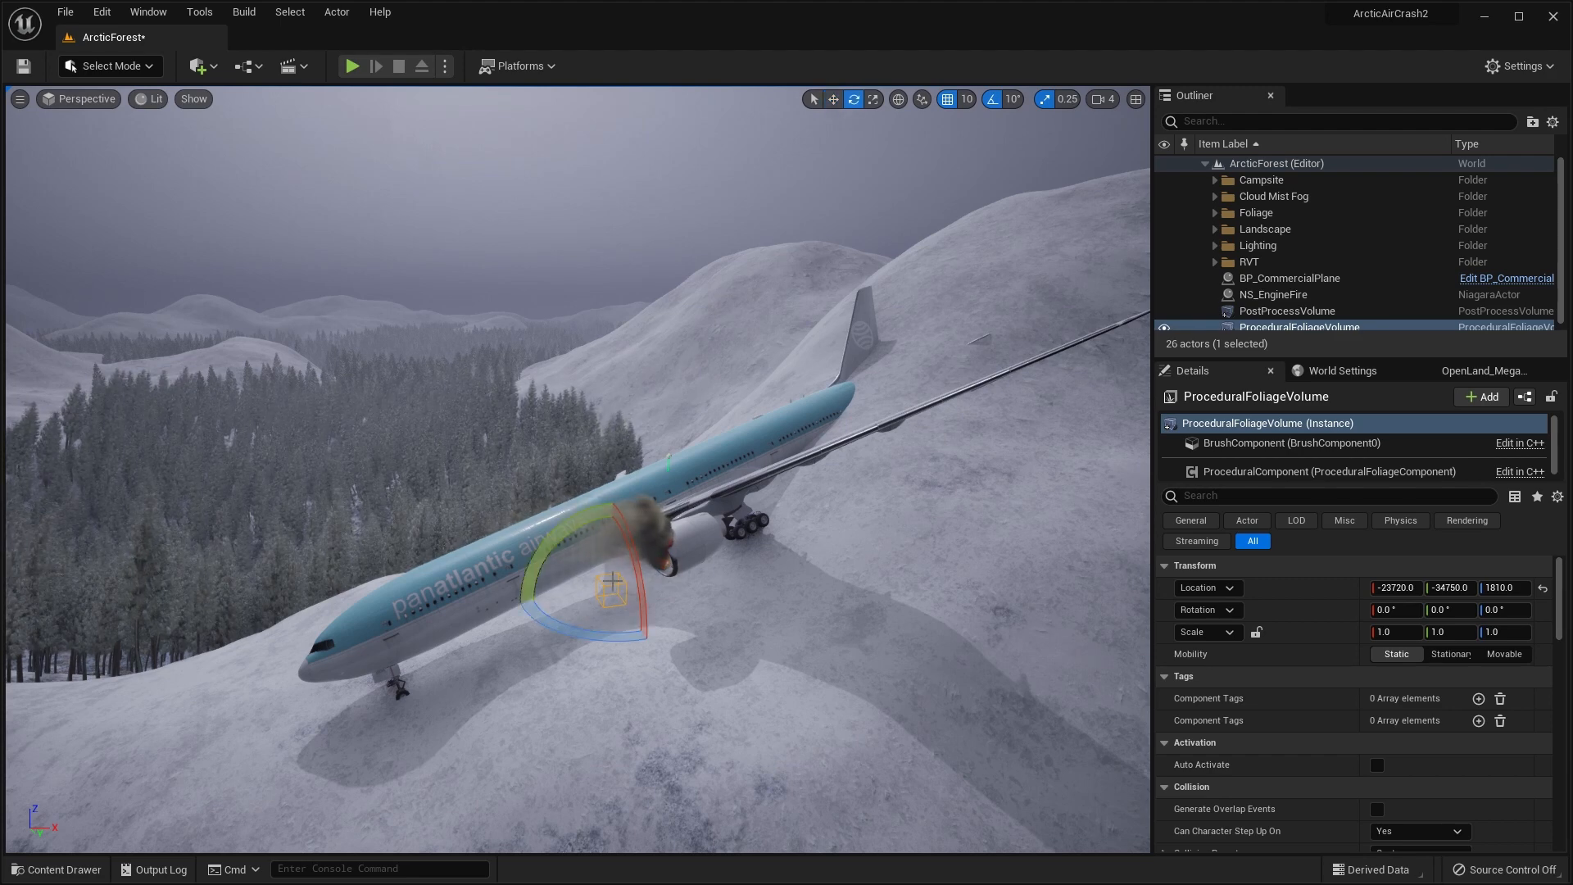
key(space)
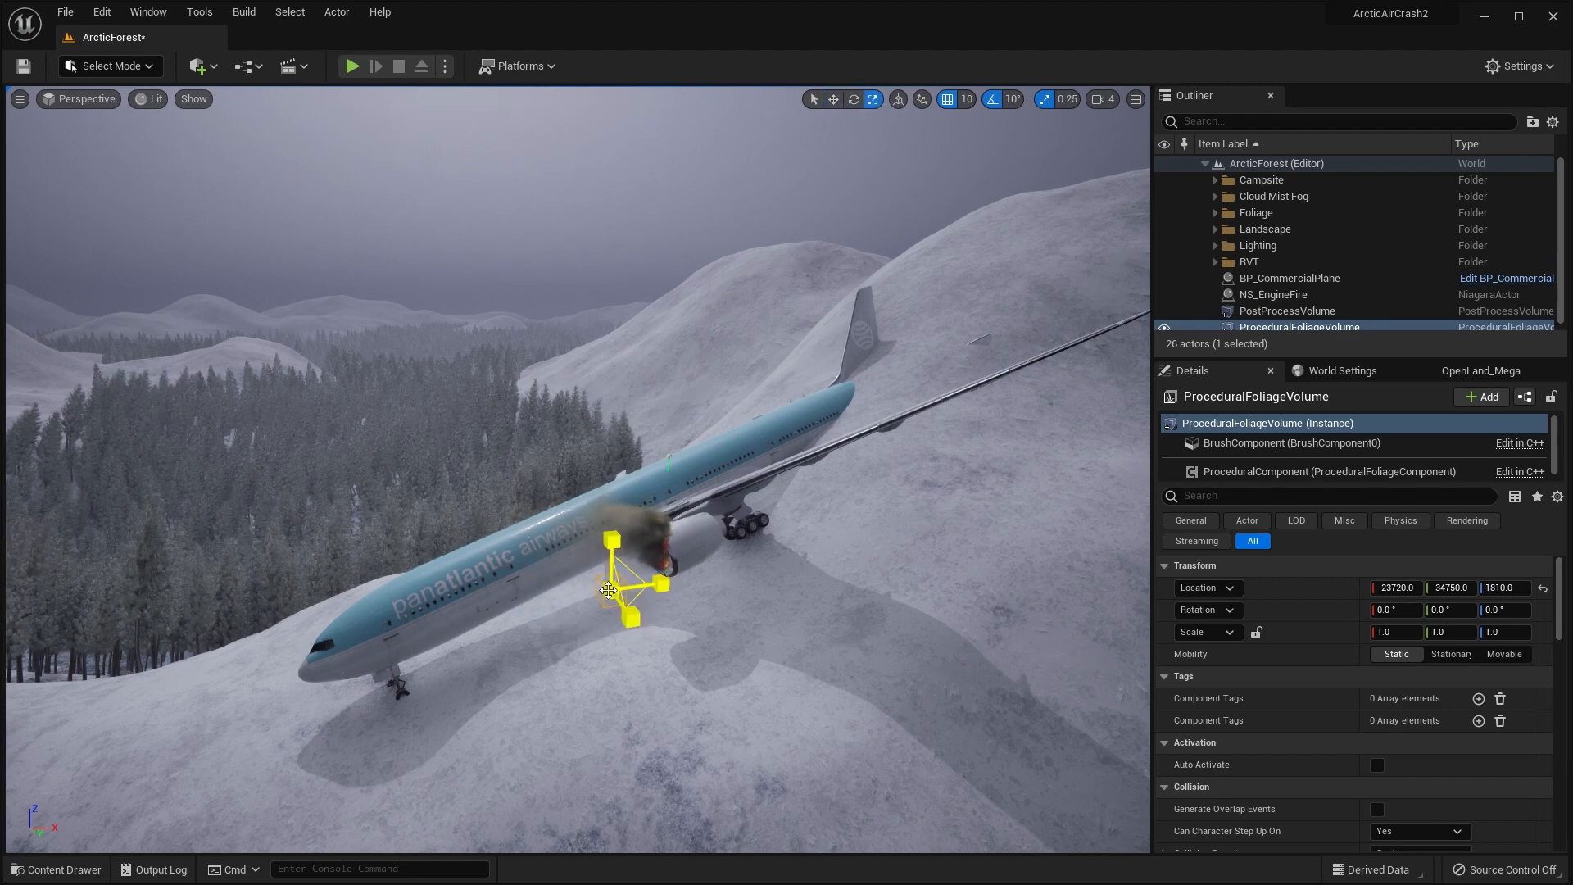
drag(608, 590, 630, 577)
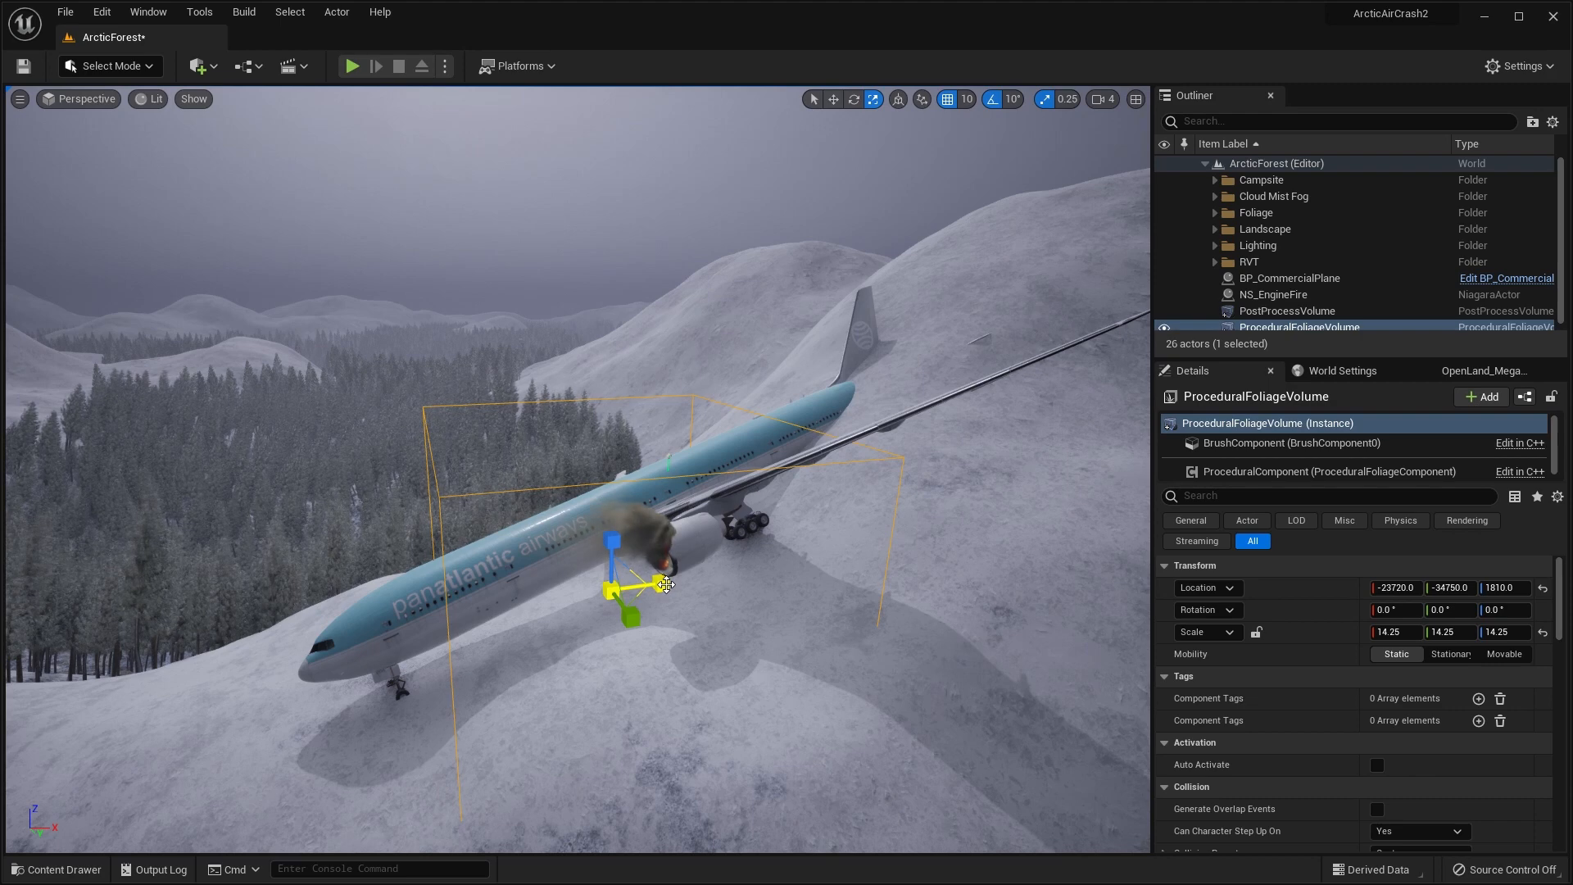
drag(652, 588, 639, 588)
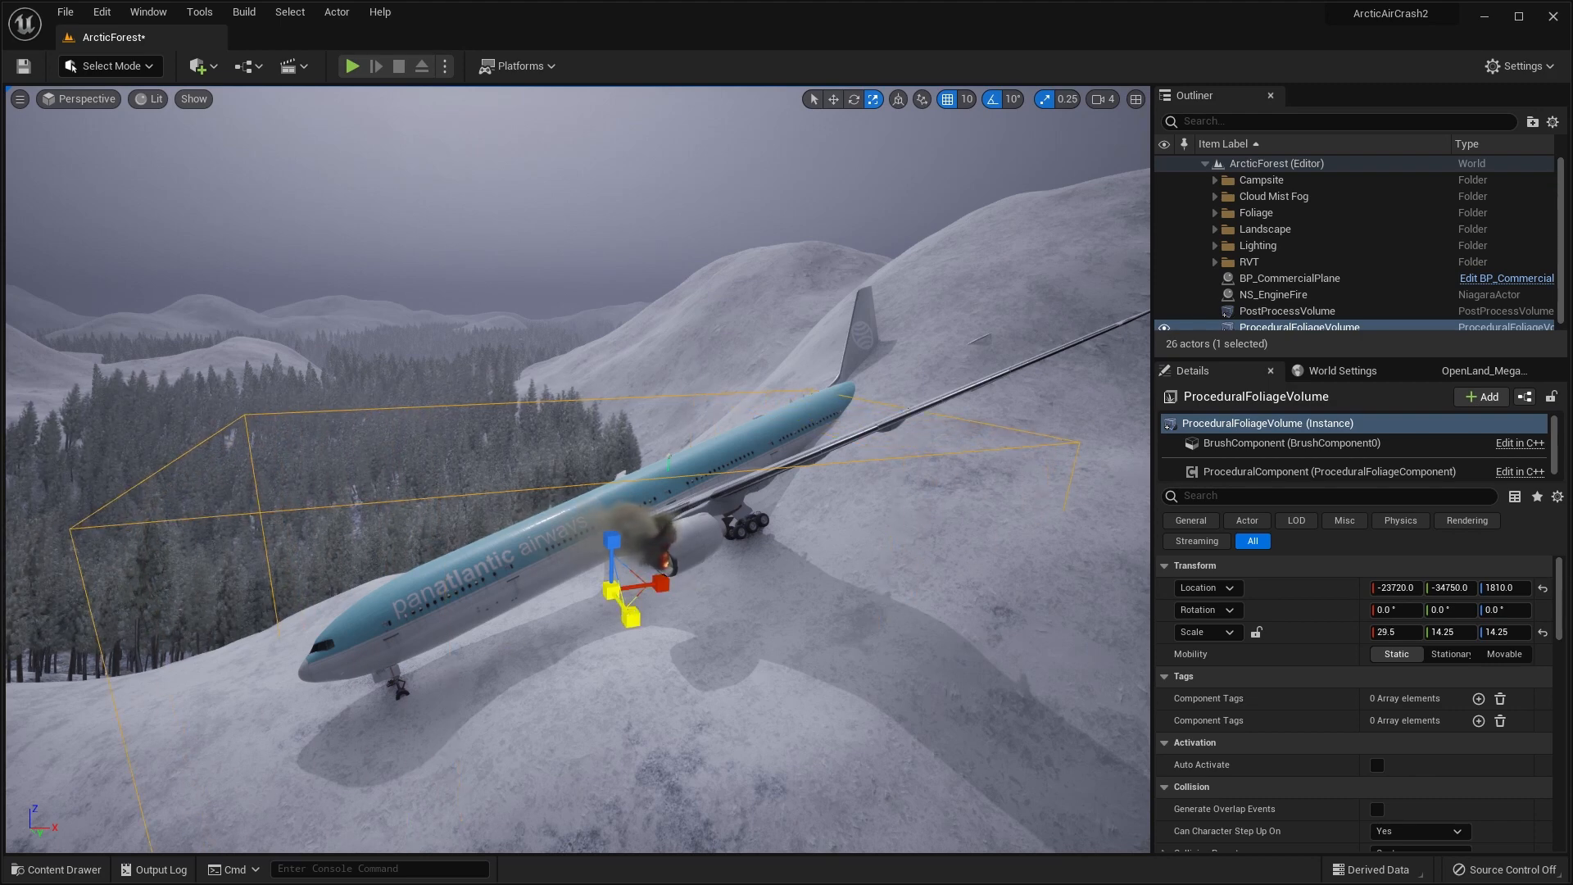
drag(629, 615, 626, 621)
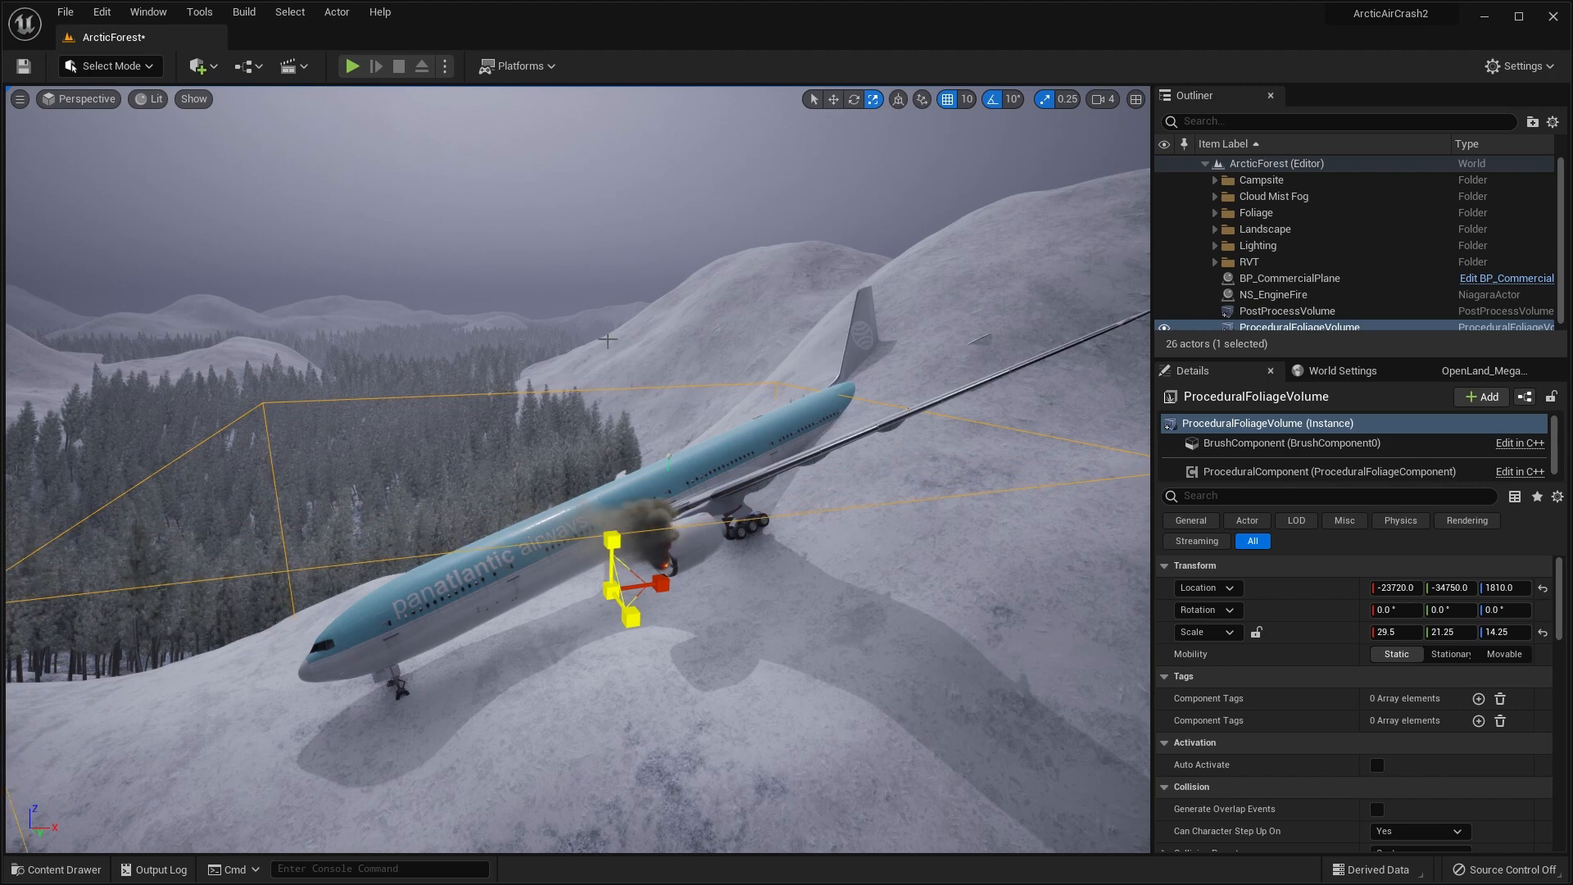
Step: Orbit the view over the crash site to check the volume's coverage
right_drag(725, 457, 553, 457)
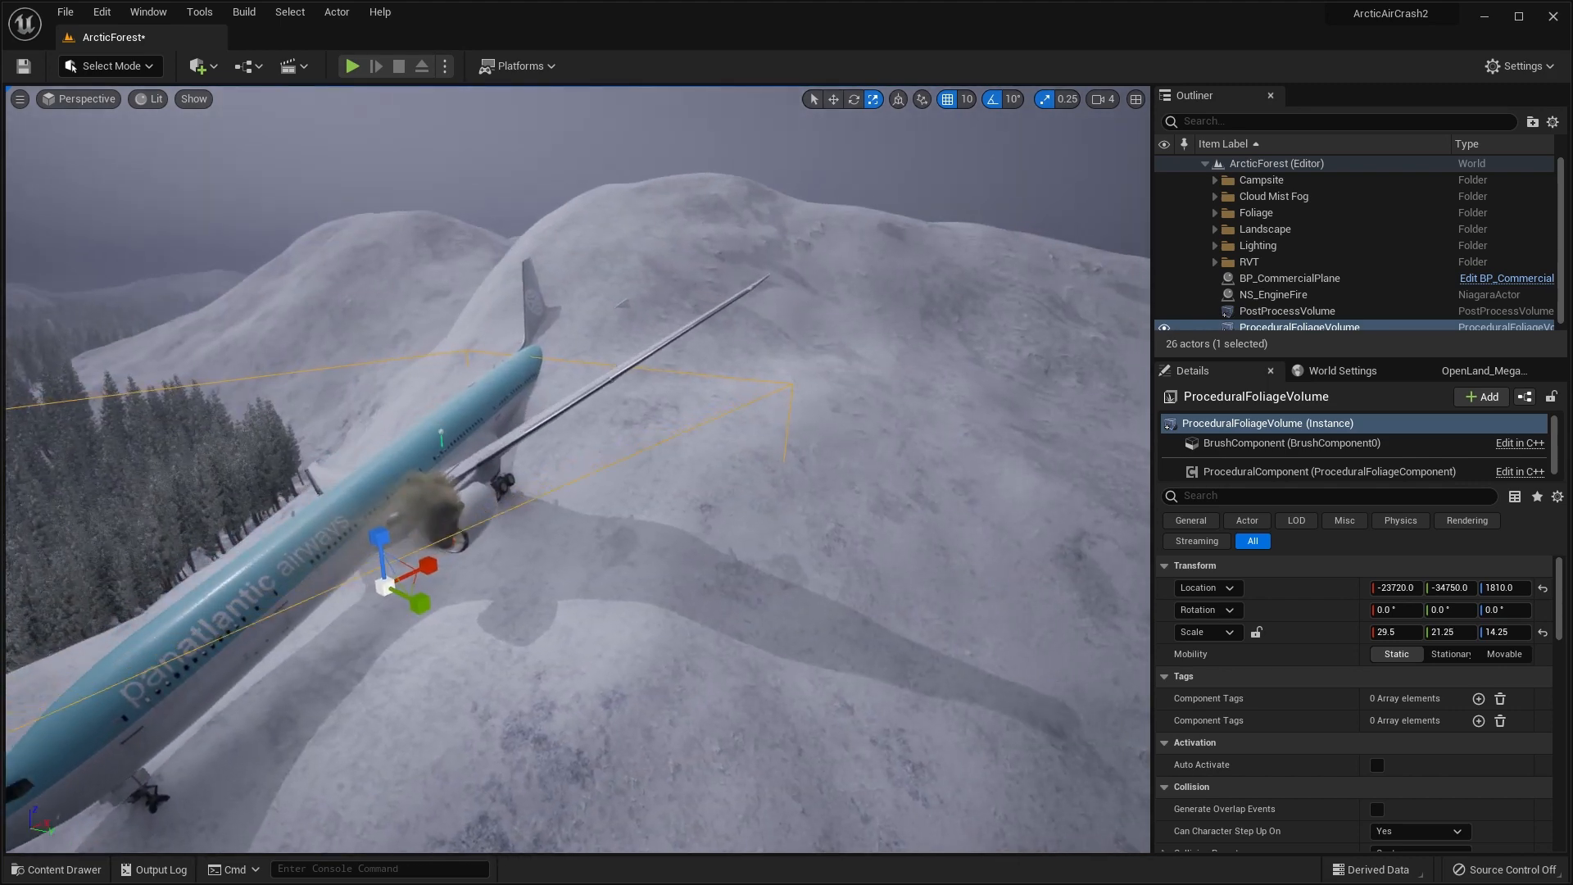
right_drag(614, 553, 517, 491)
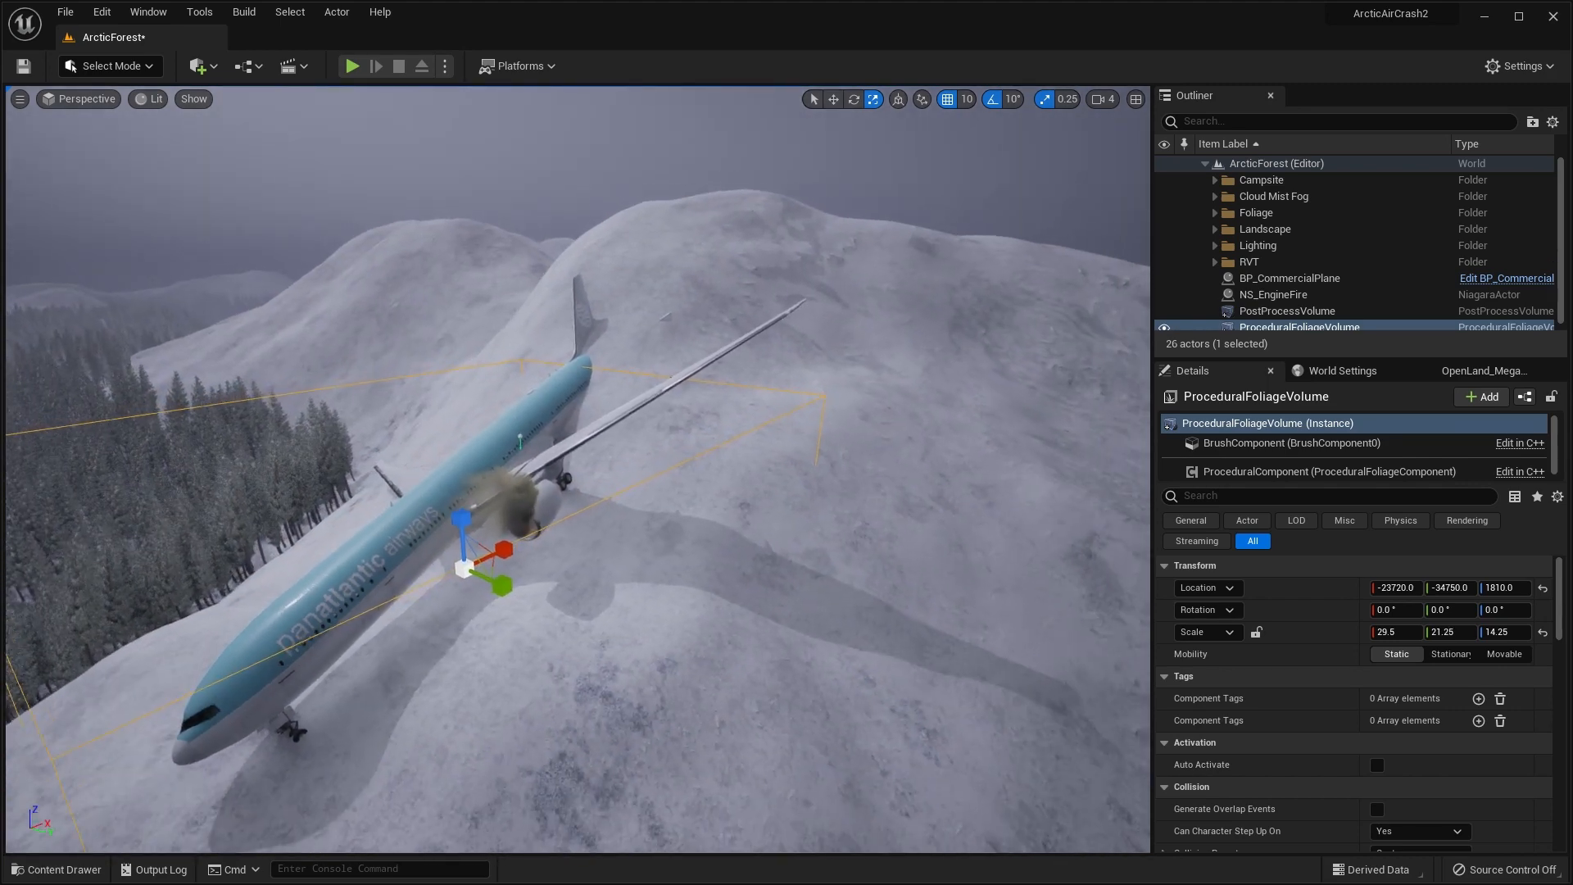
right_drag(615, 491, 491, 467)
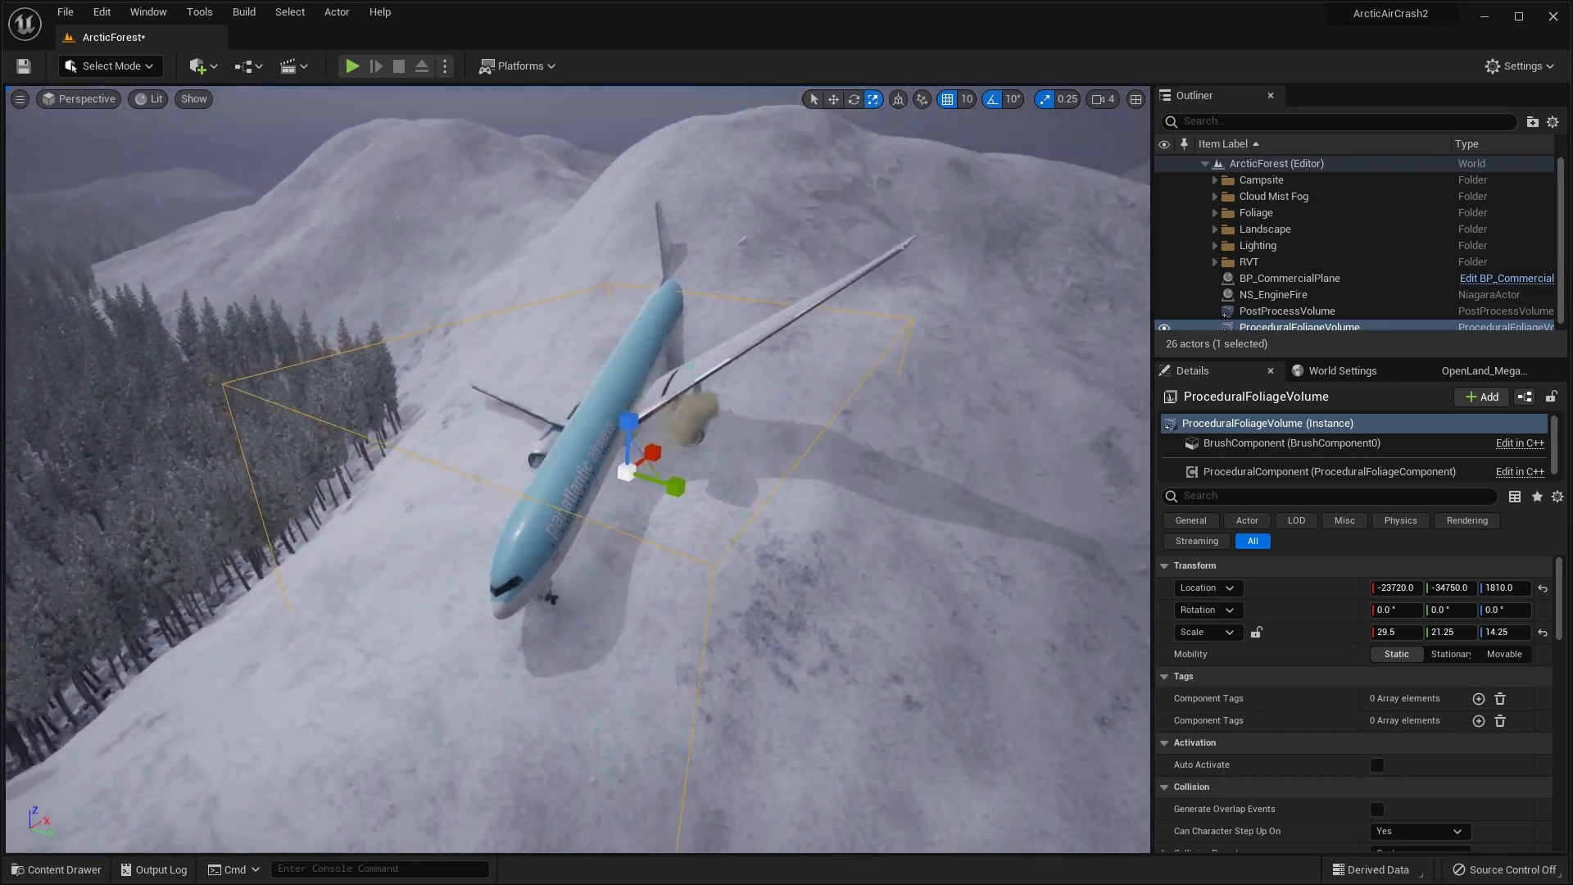
right_drag(614, 492, 542, 443)
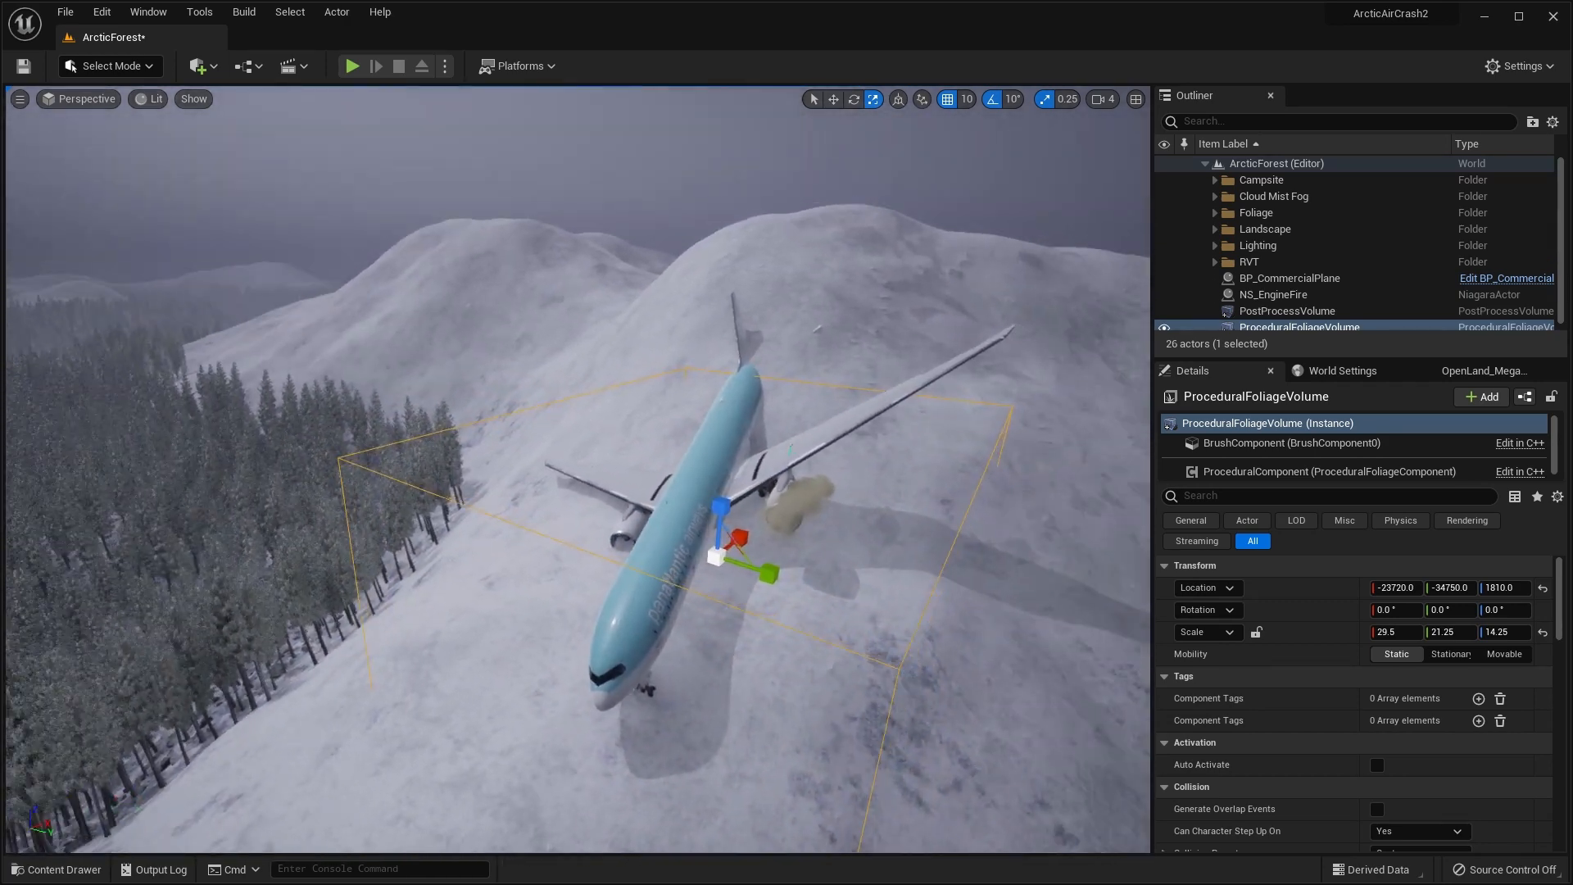
right_drag(762, 492, 728, 457)
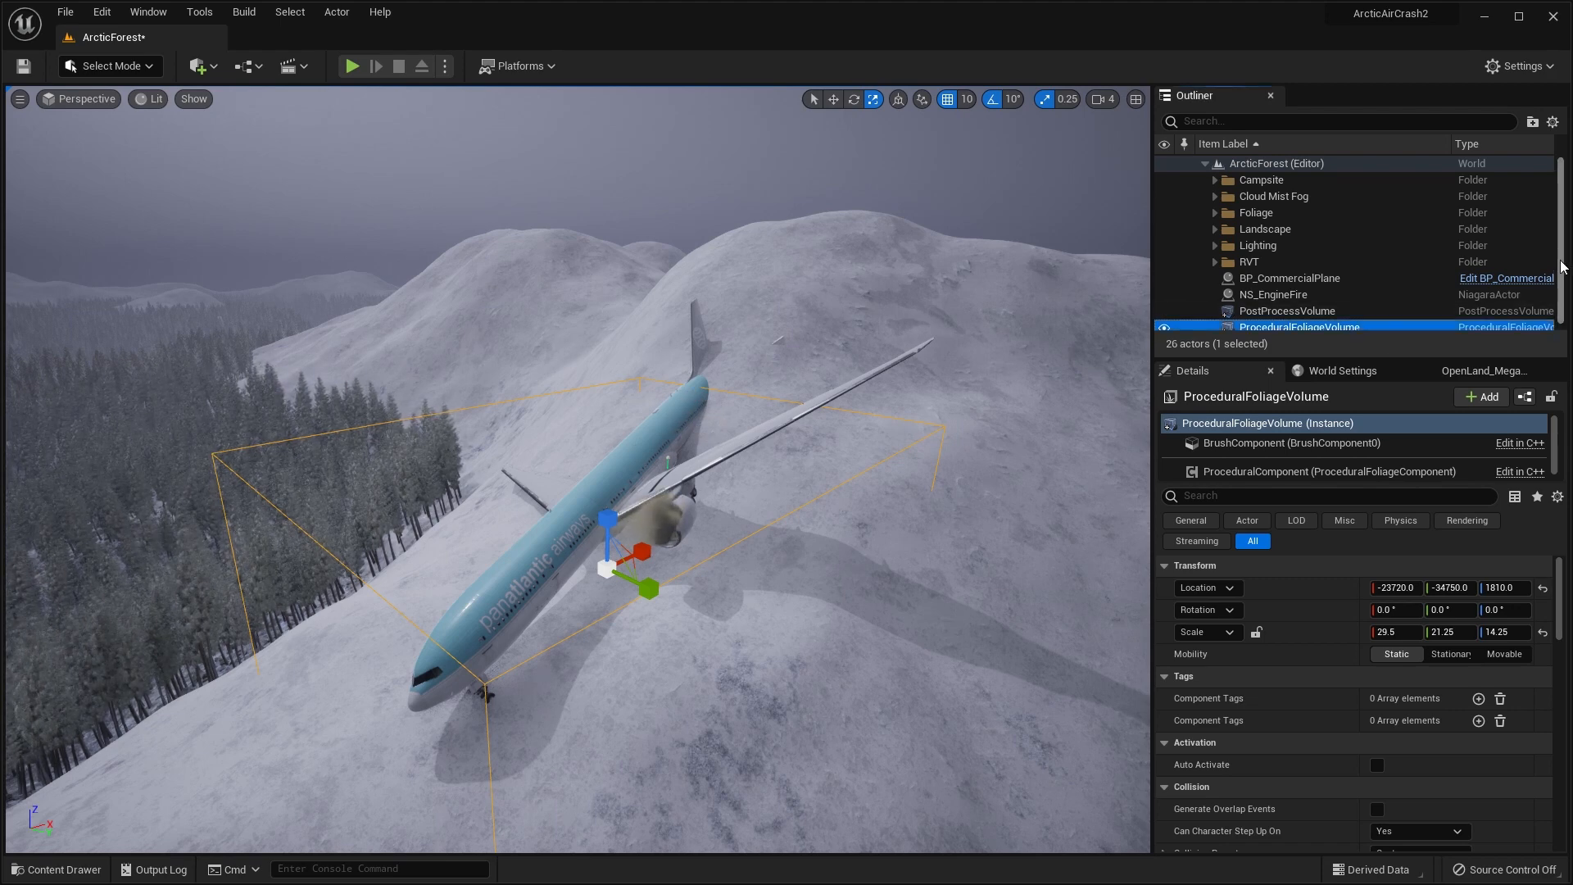
scroll(1352, 247, down, 1)
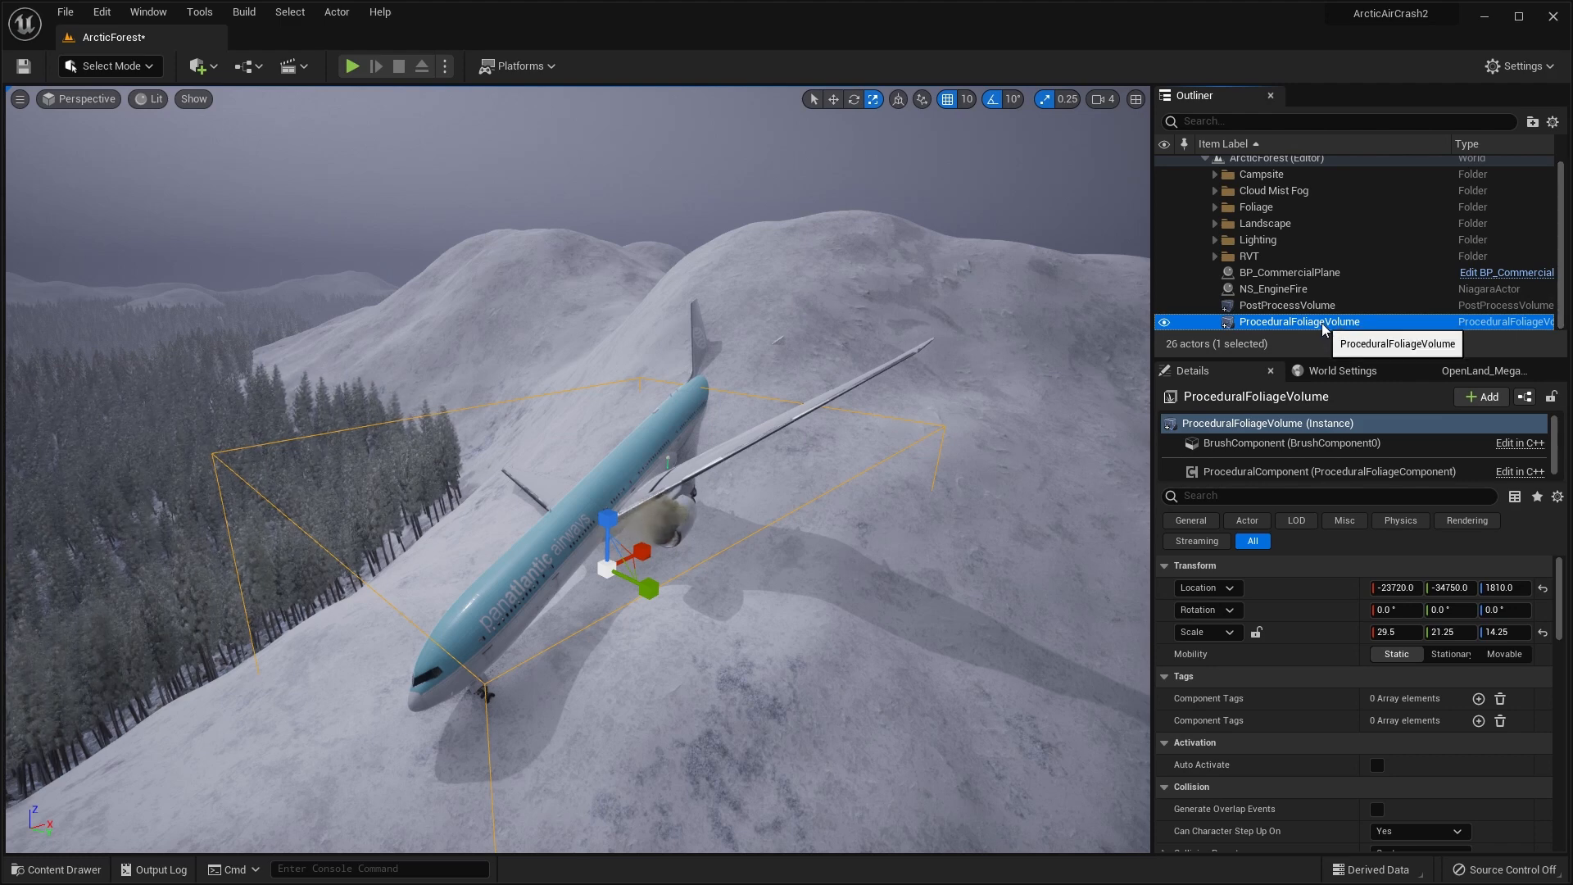
Step: Rename the foliage volume to PFV_Rocks_Aircrash
key(F2)
text(PF)
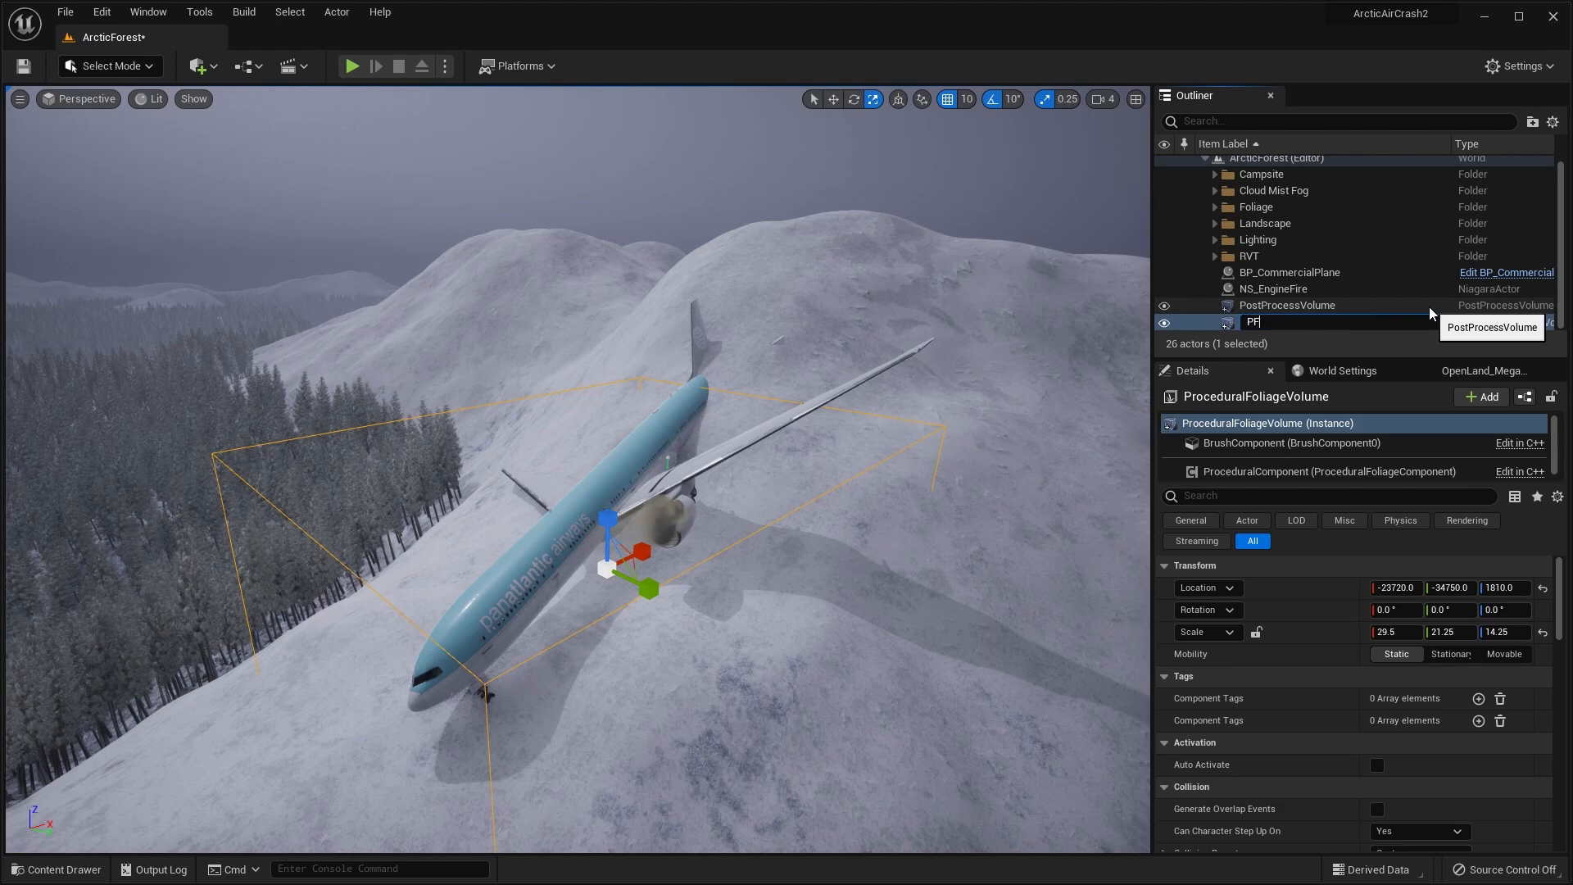
text(V_R)
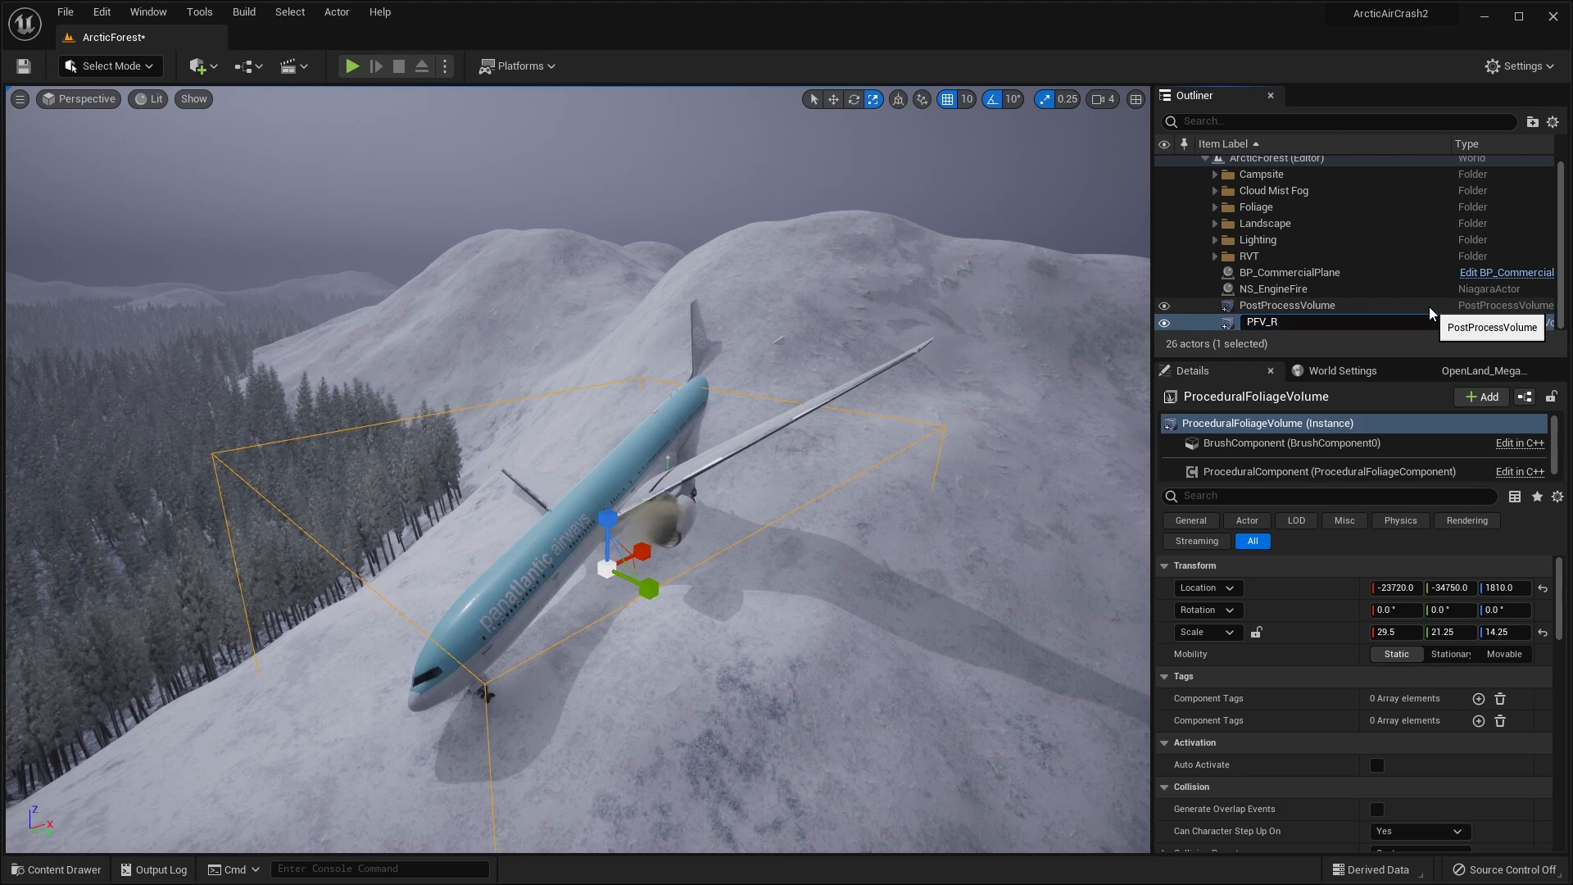
text(ocks_)
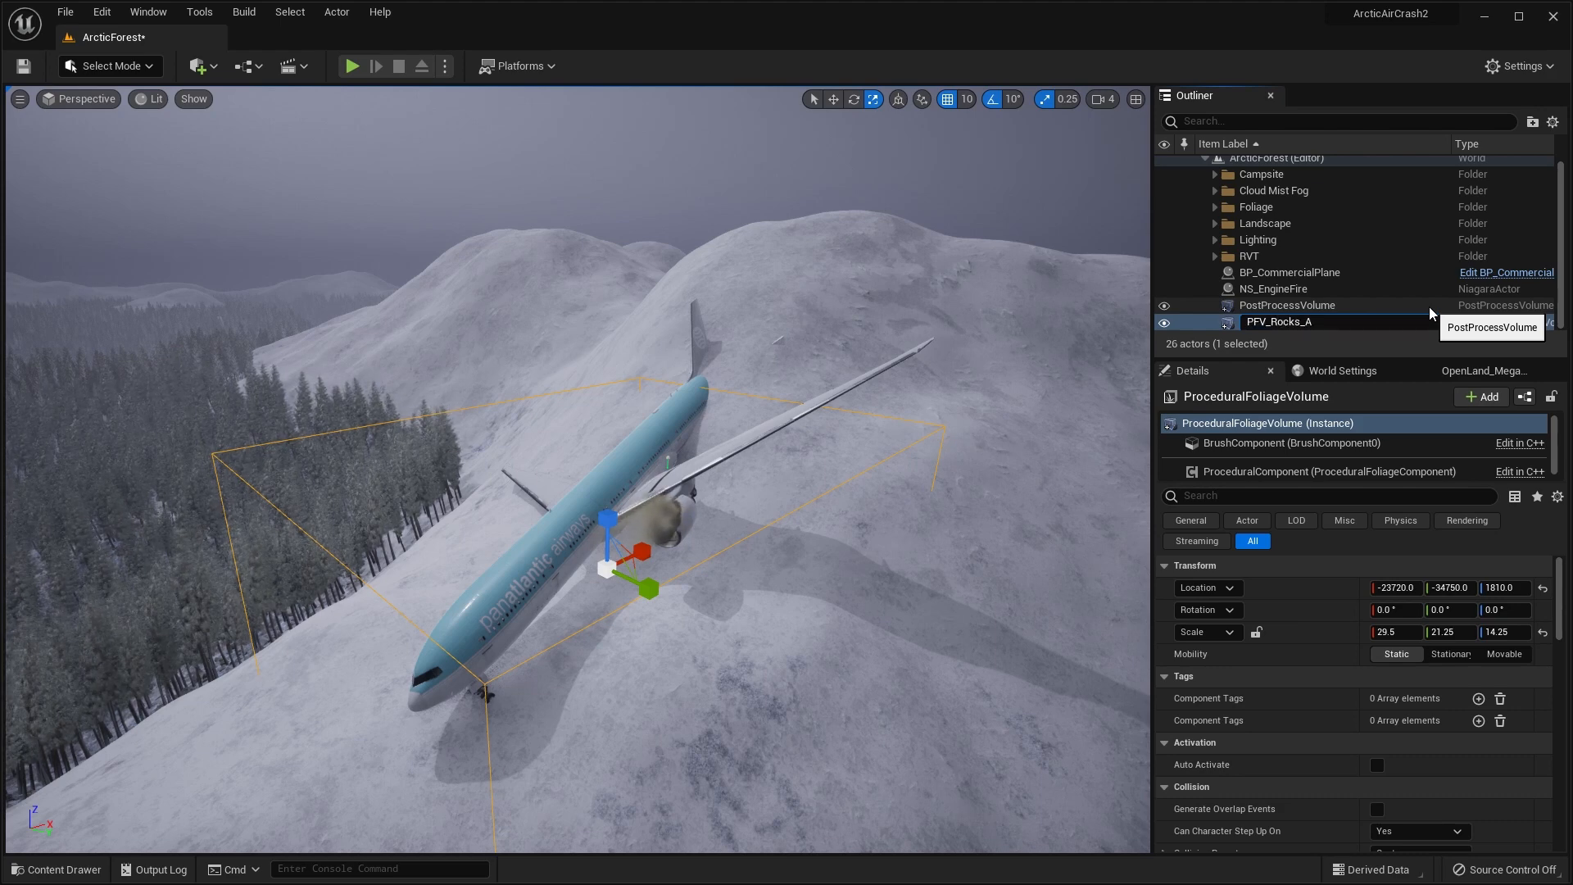
text(Aircrash)
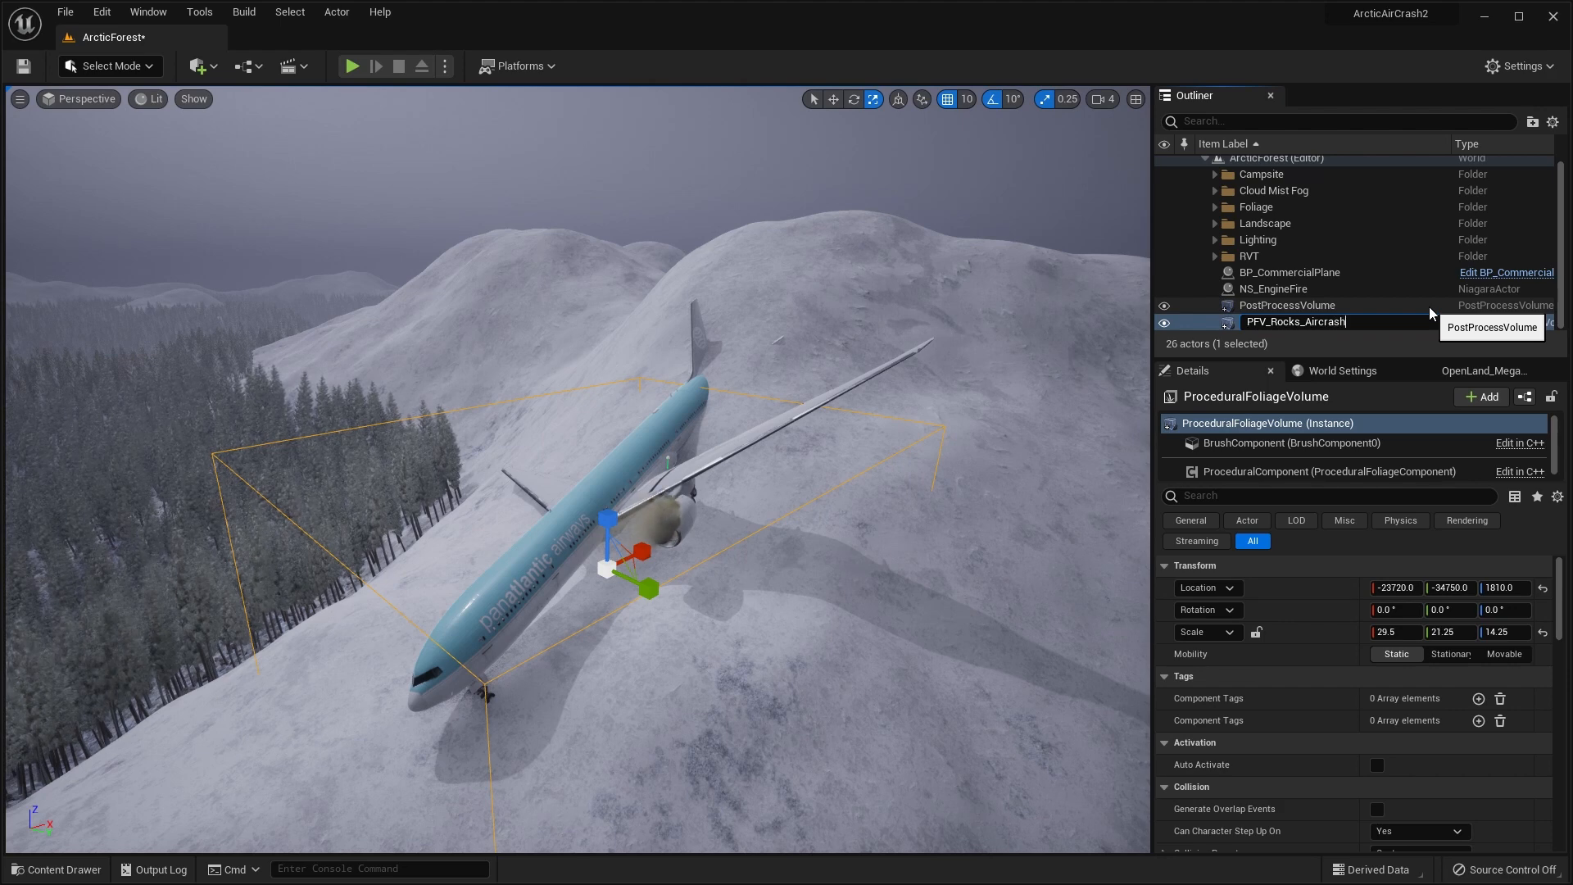
key(Return)
click(1430, 307)
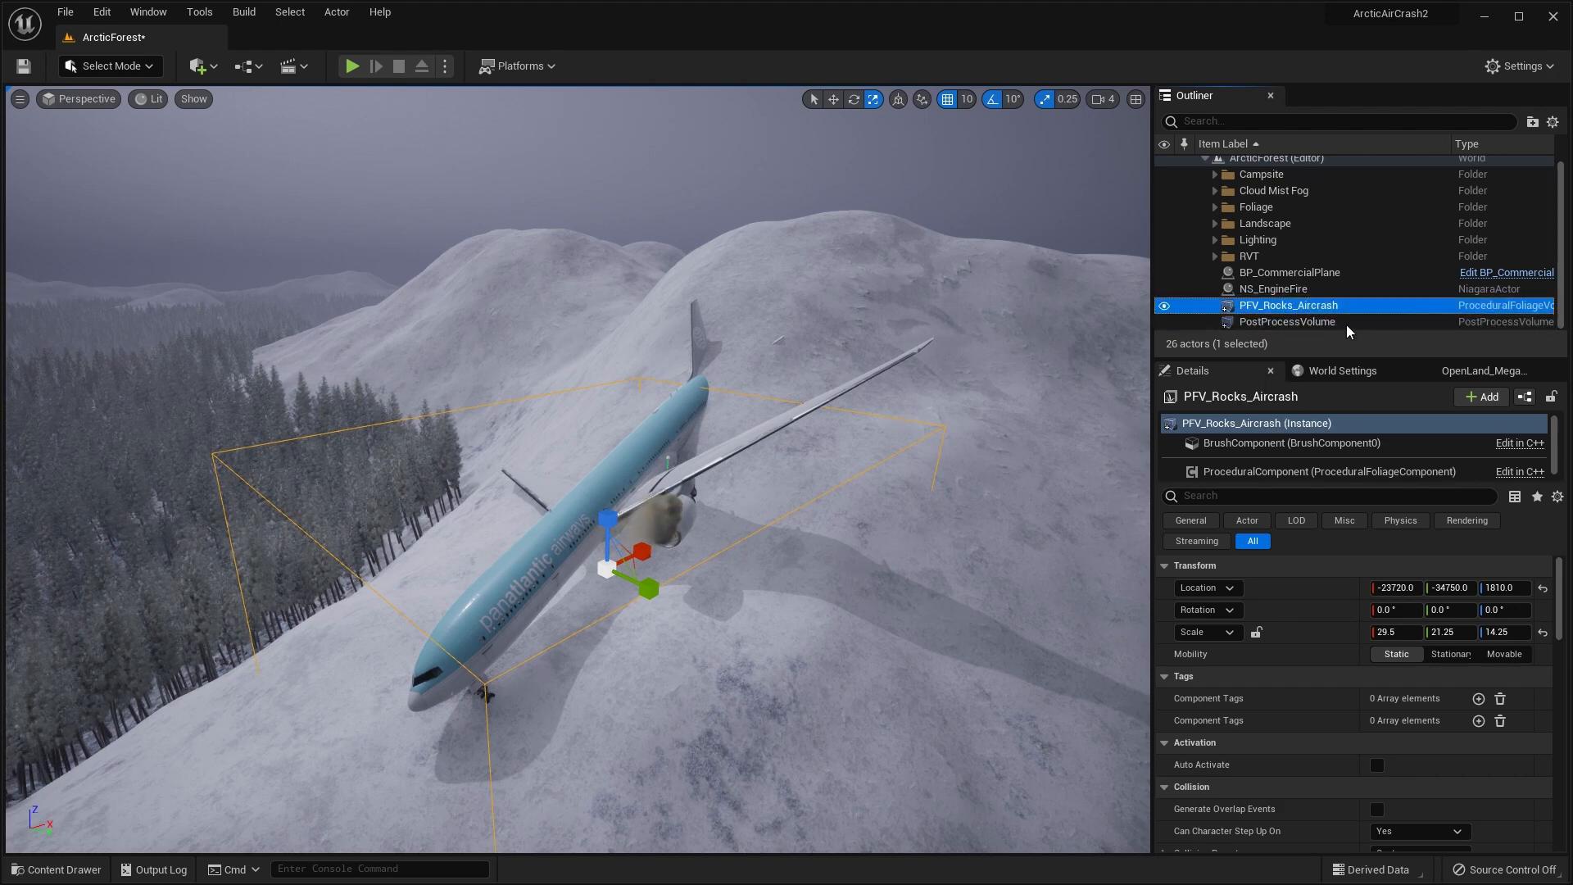
scroll(1291, 643, down, 3)
scroll(1306, 683, down, 3)
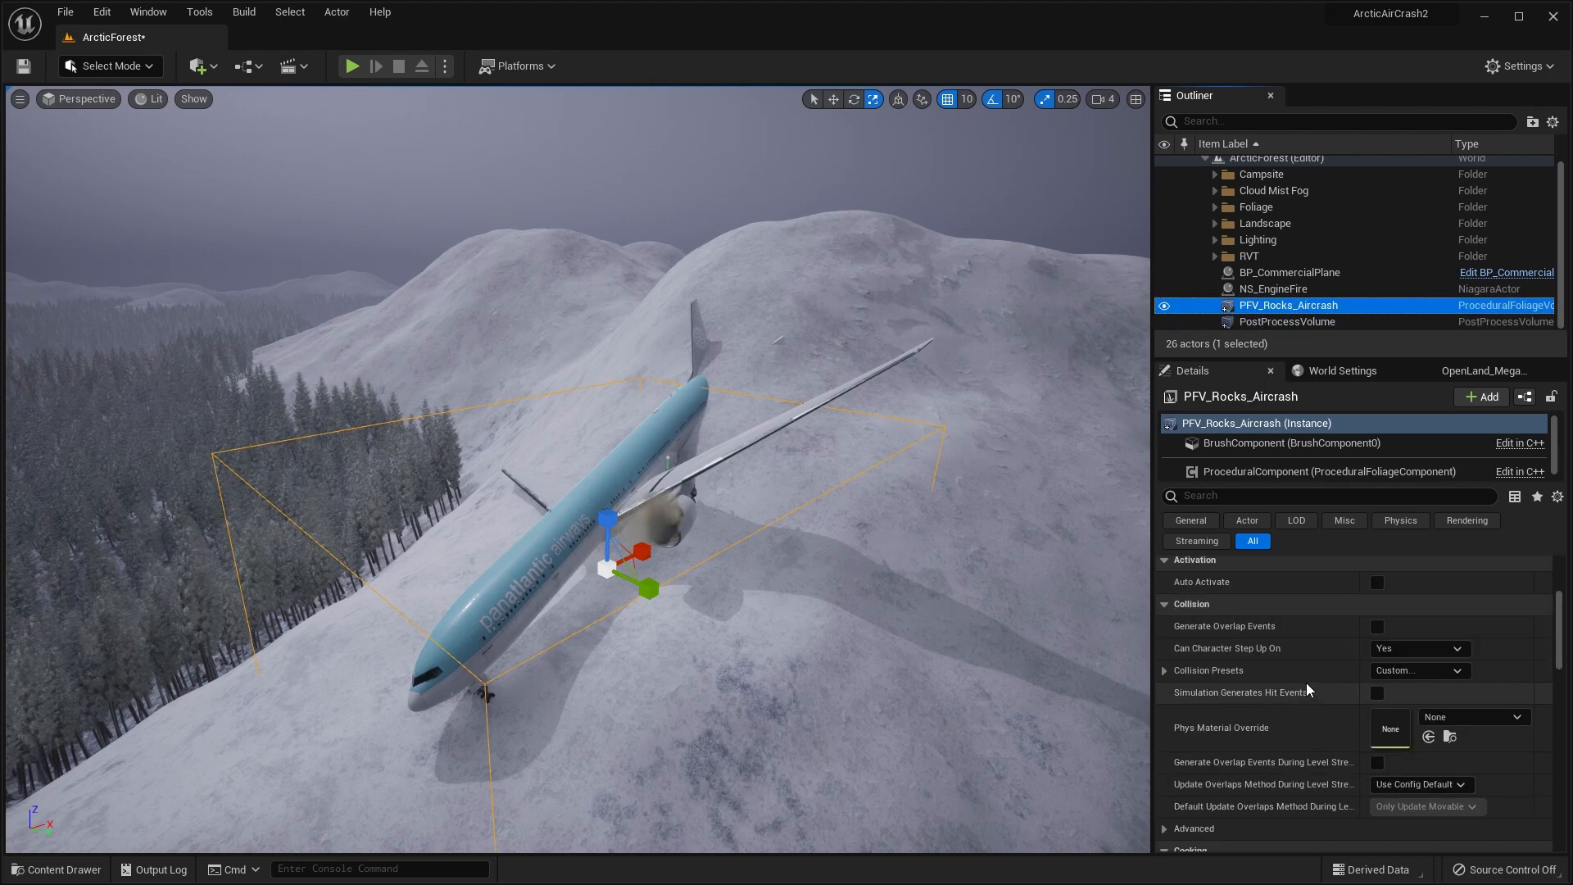
scroll(1297, 672, down, 3)
scroll(1297, 672, down, 3)
scroll(1297, 672, down, 3)
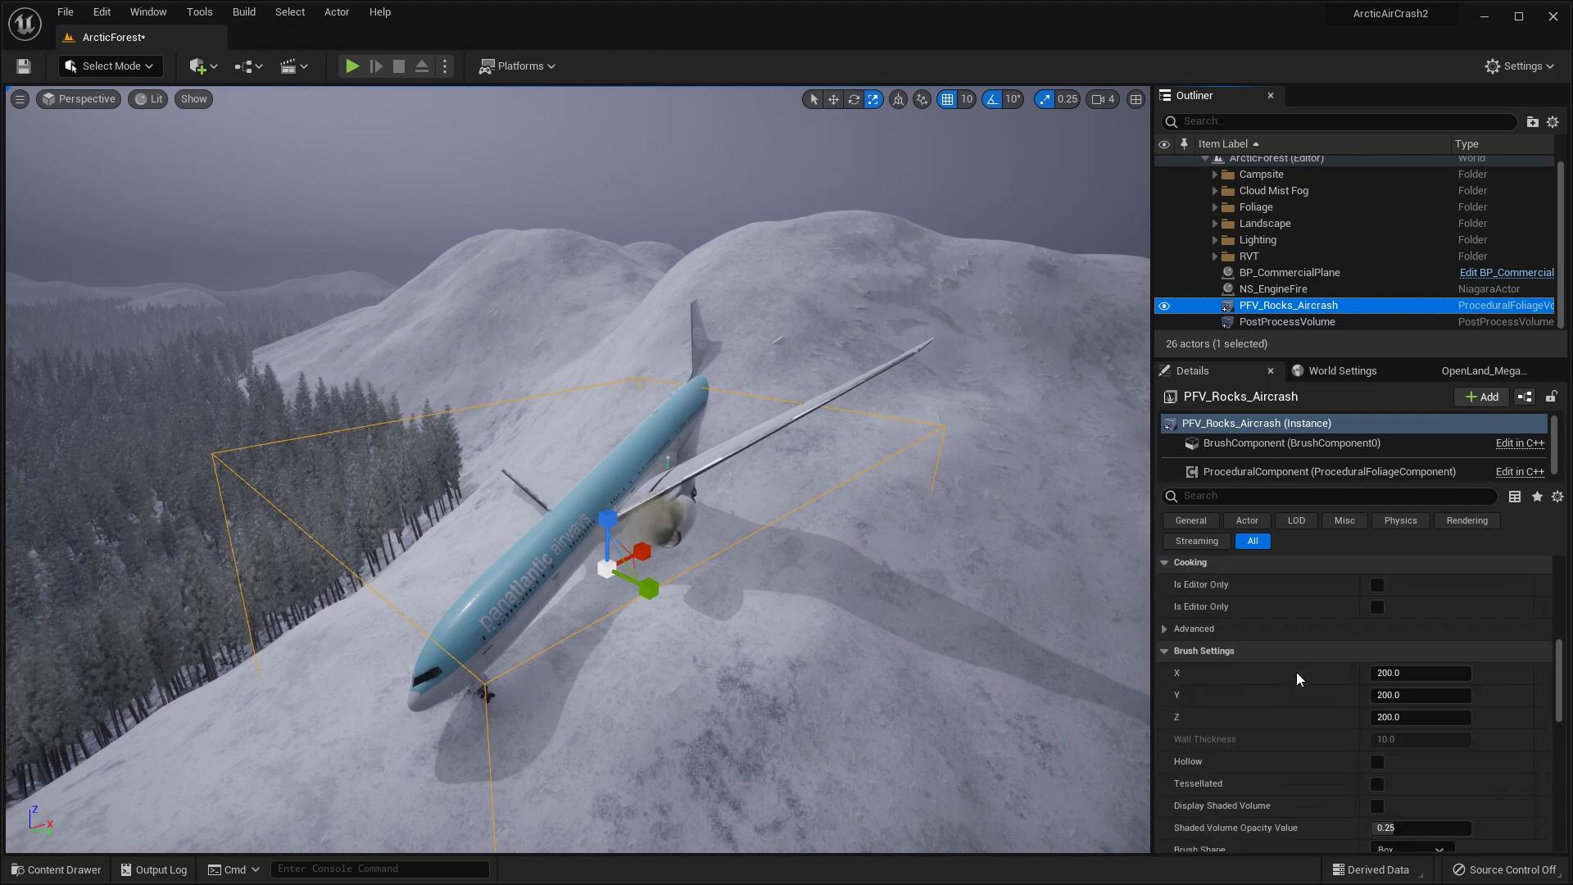
scroll(1296, 673, down, 3)
scroll(1296, 673, down, 3)
scroll(1297, 671, down, 1)
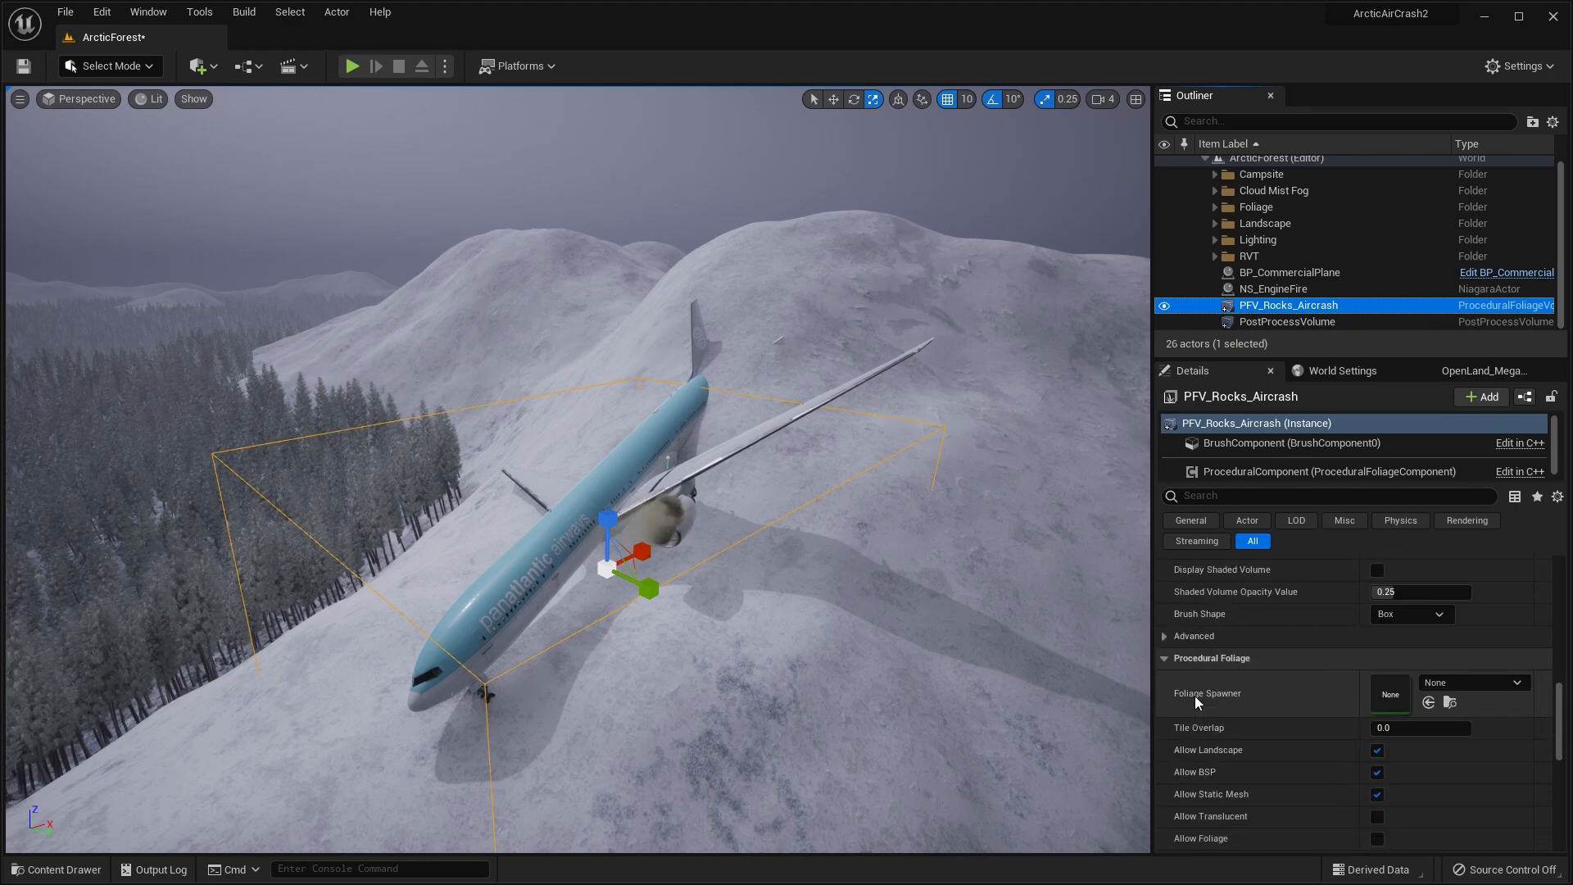
Step: Assign the PFS_Rocks spawner to the volume and resimulate to scatter rocks
click(1517, 683)
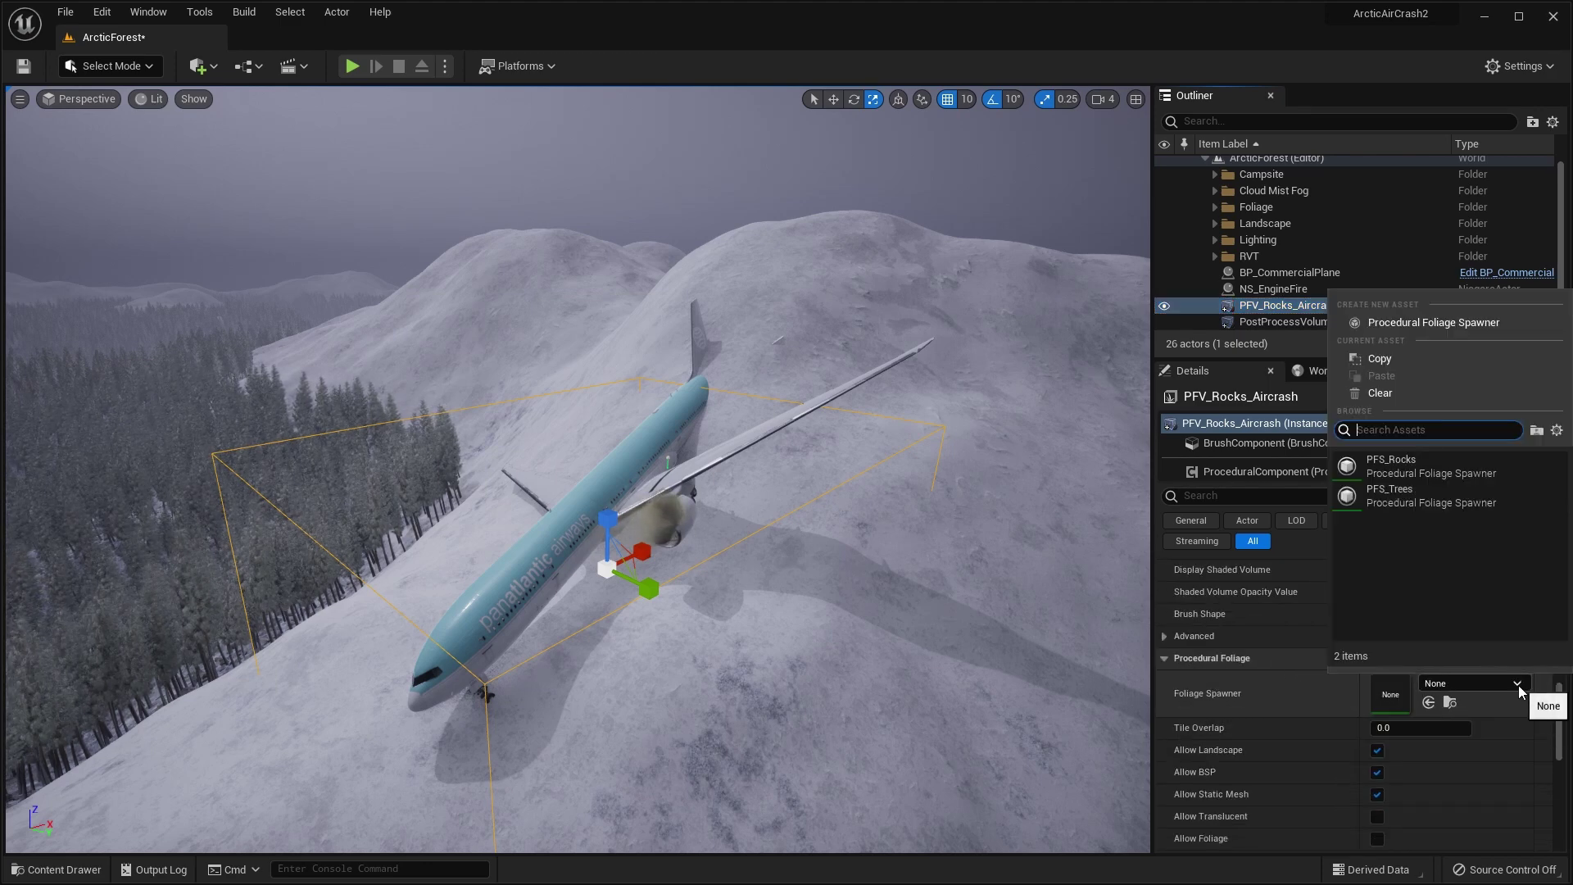
click(1412, 459)
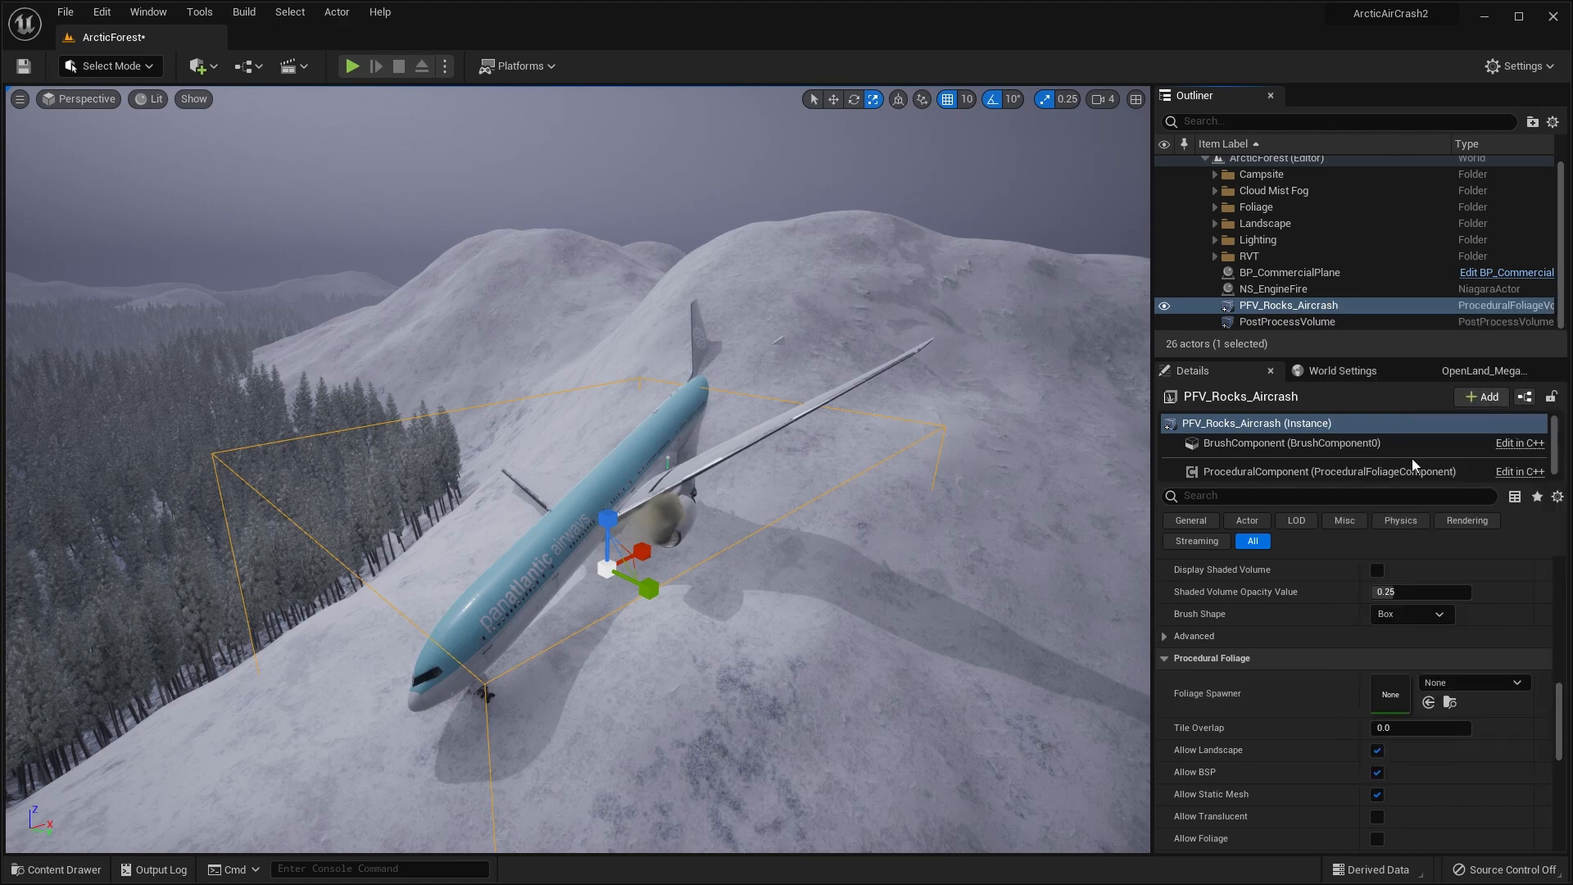
scroll(1365, 697, down, 2)
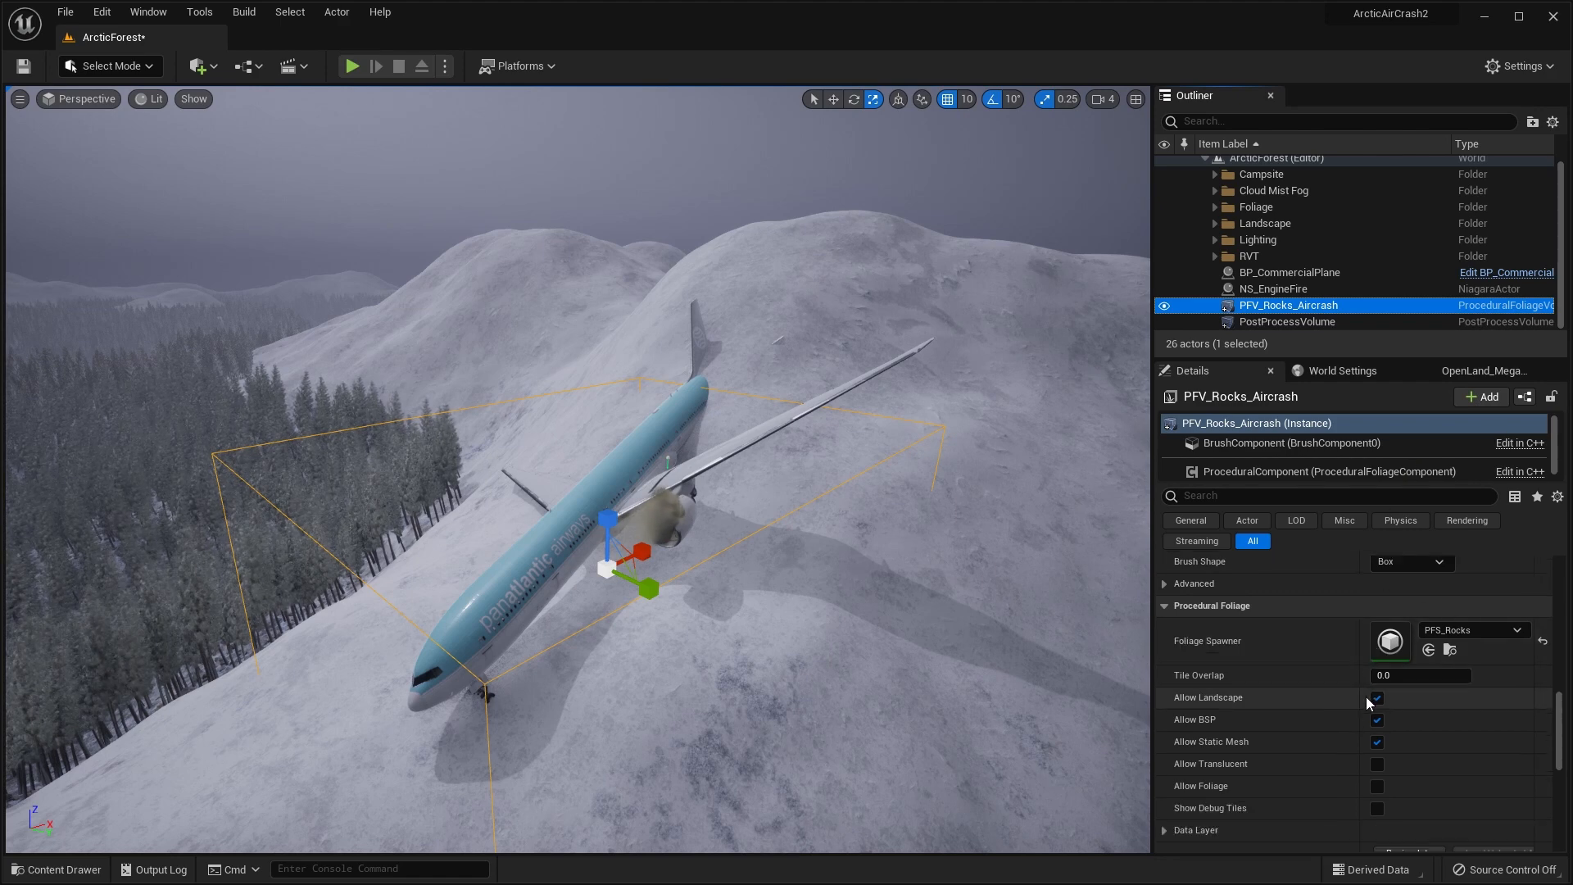
scroll(1366, 697, down, 2)
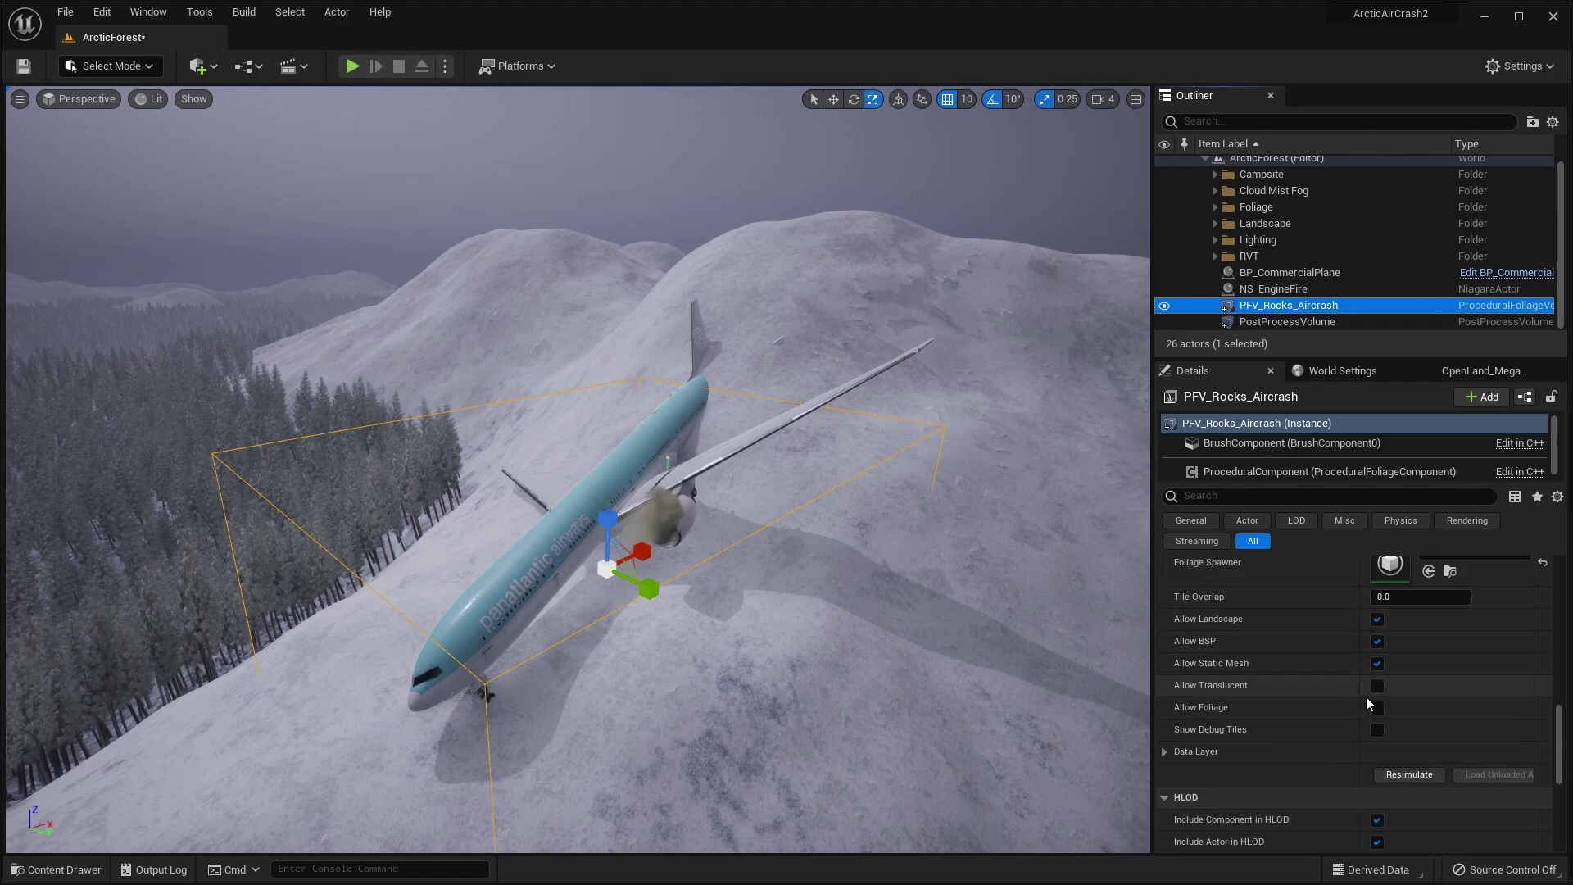
click(1409, 775)
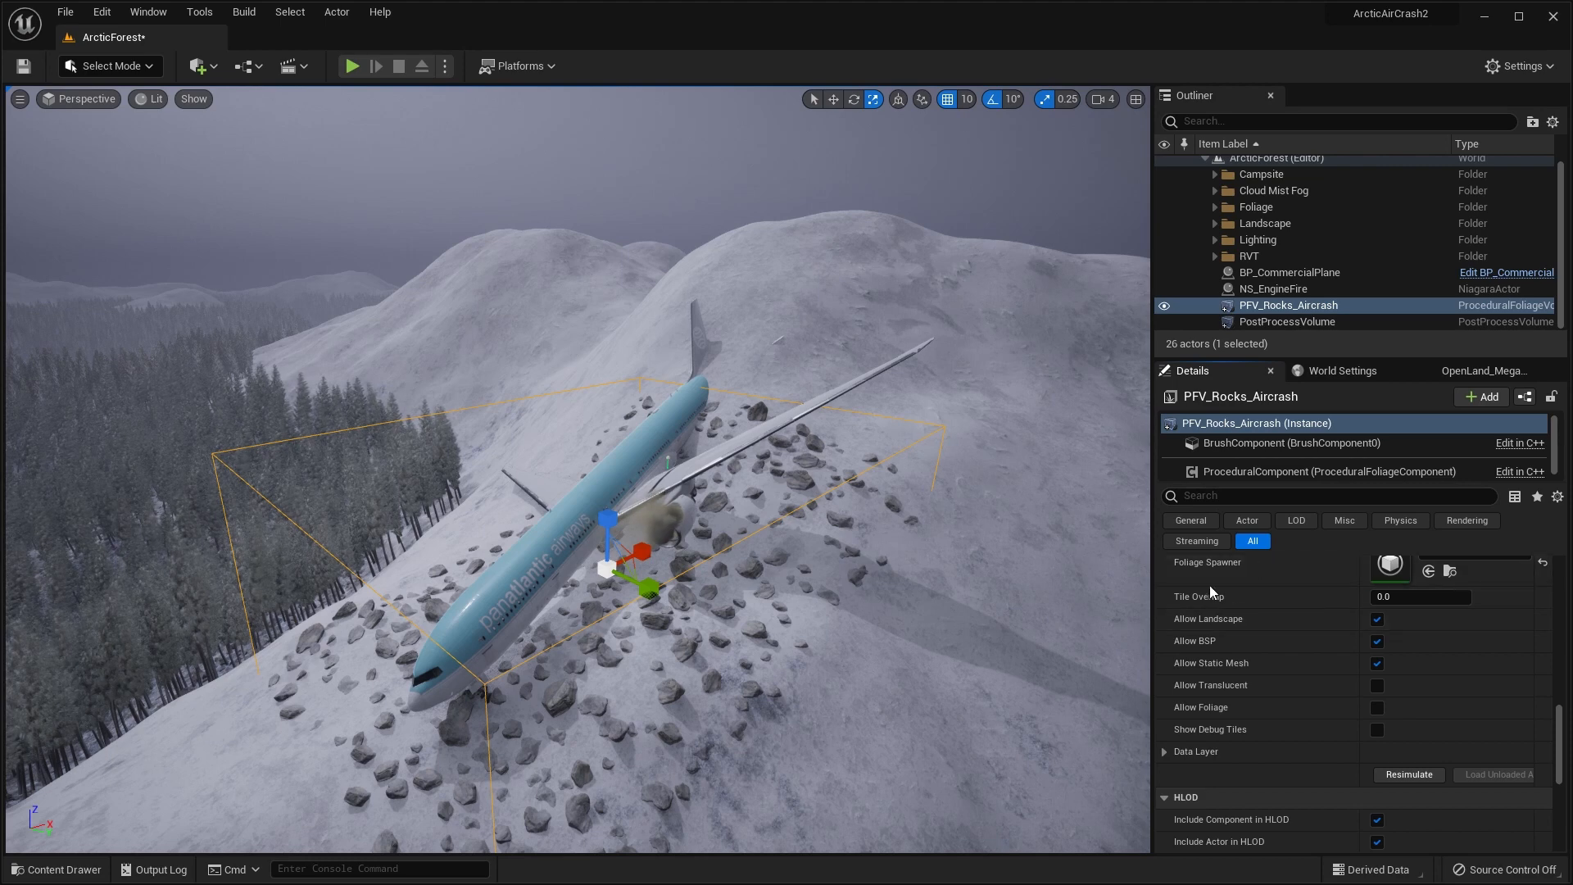
scroll(1374, 616, up, 3)
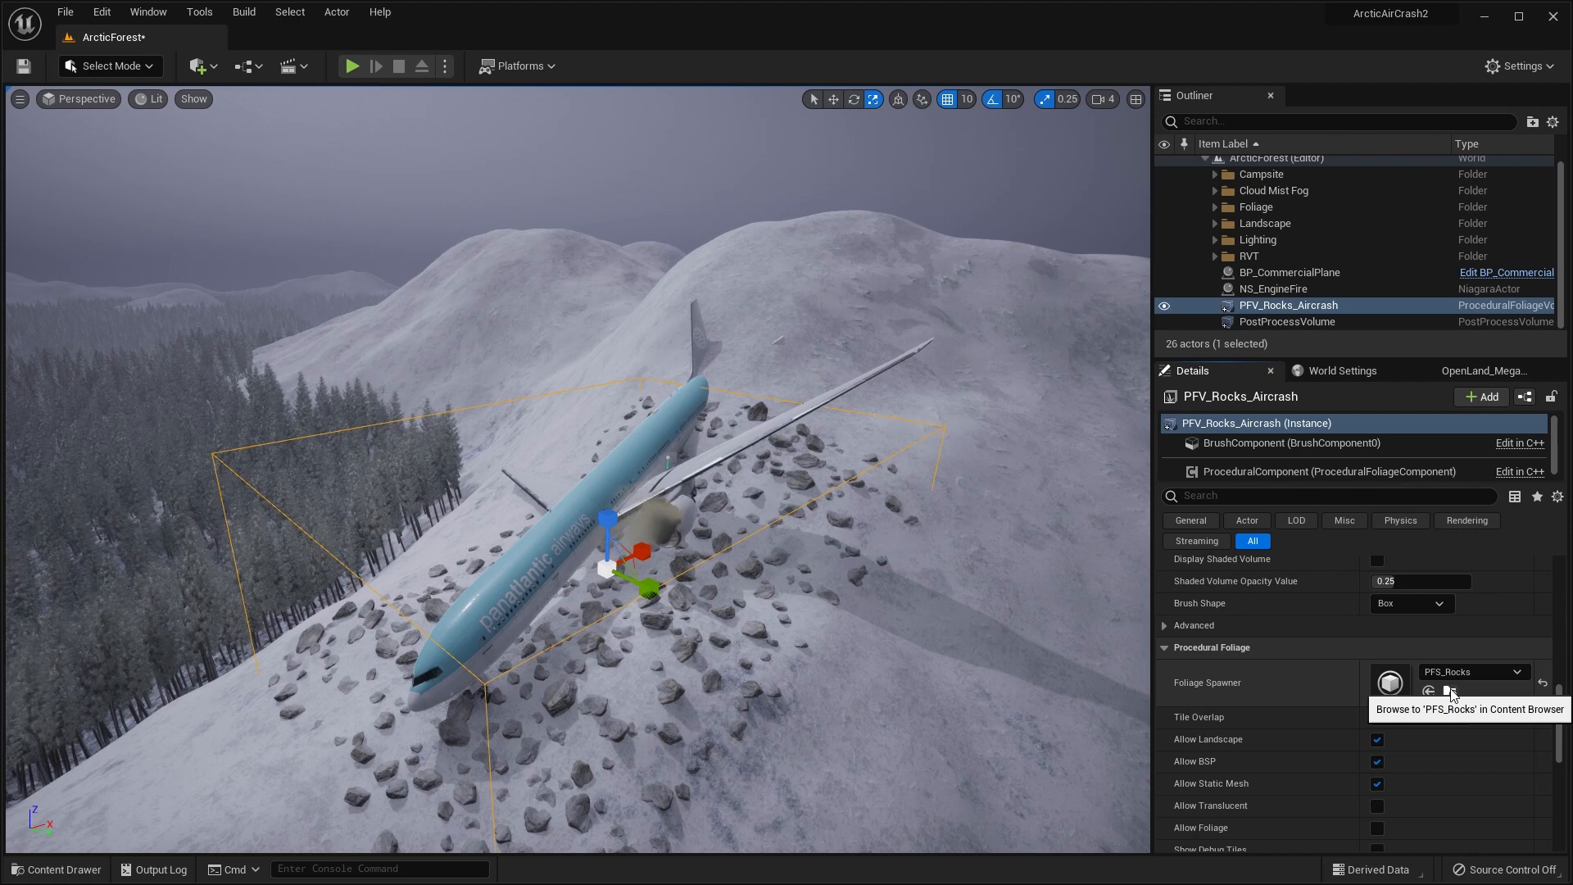
Step: Locate the PFS_Rocks spawner asset in the Content Browser
click(1450, 691)
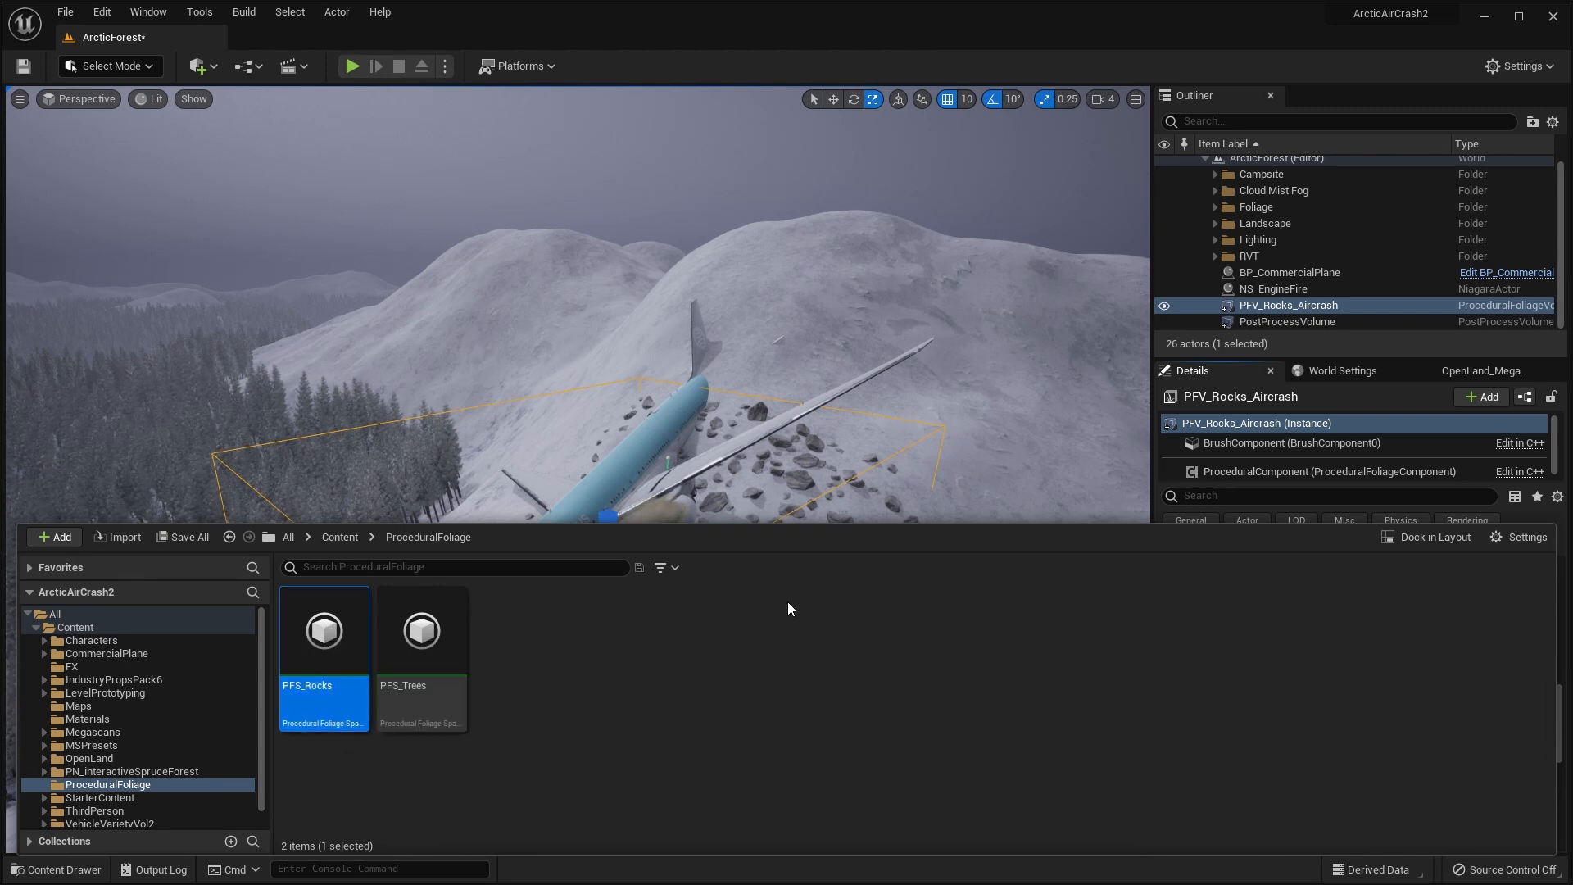
Step: Duplicate PFS_Rocks and name the copy PFS_Rocks_AirCrash
key(ctrl+d)
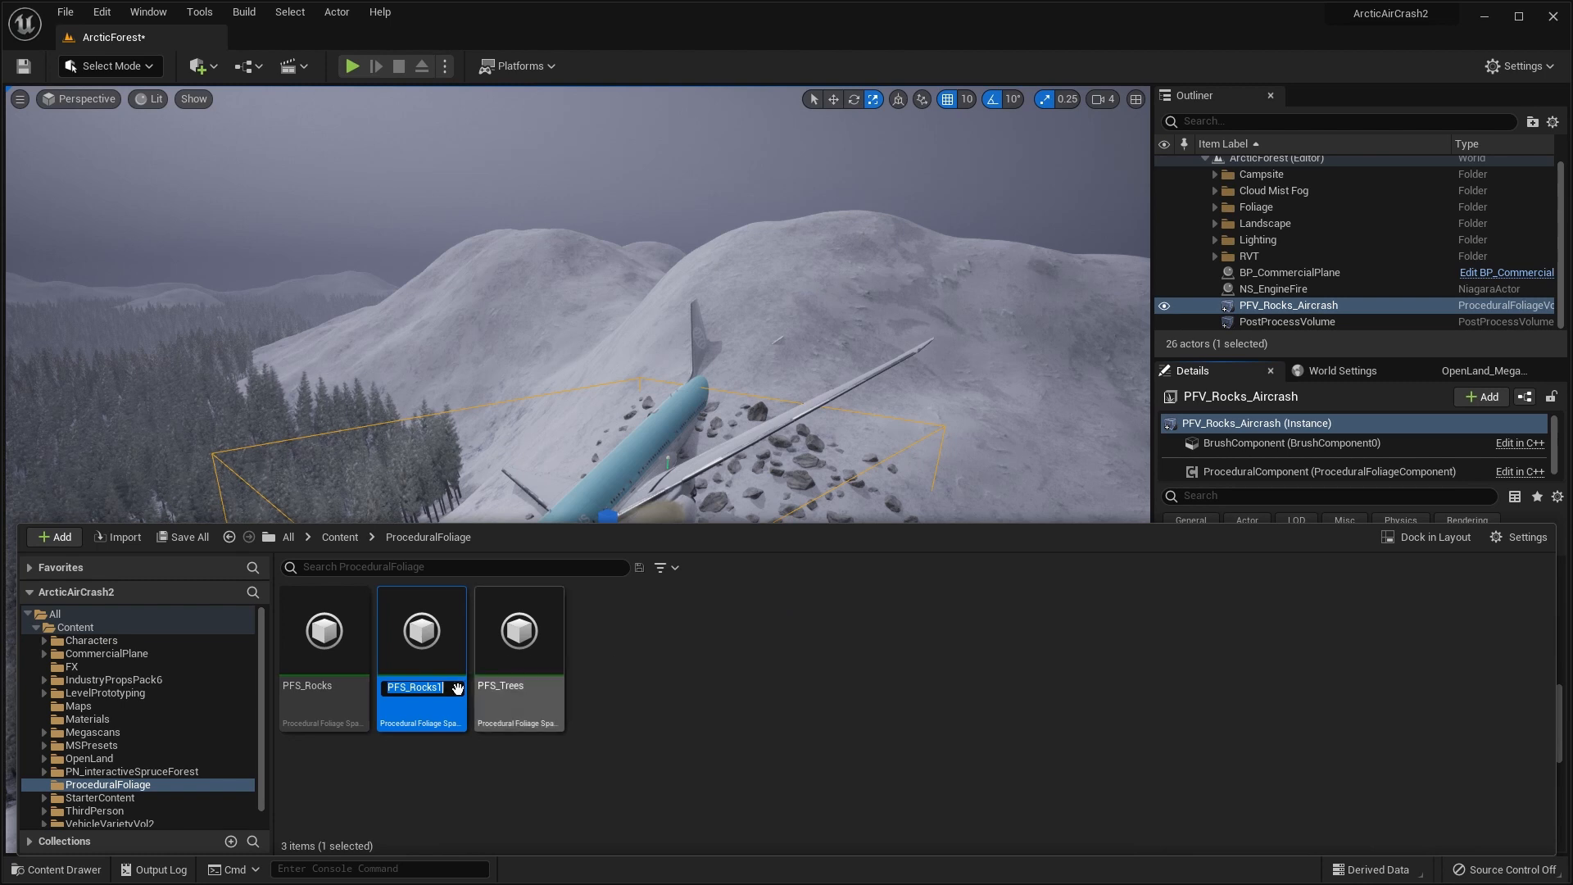
click(451, 687)
key(BackSpace)
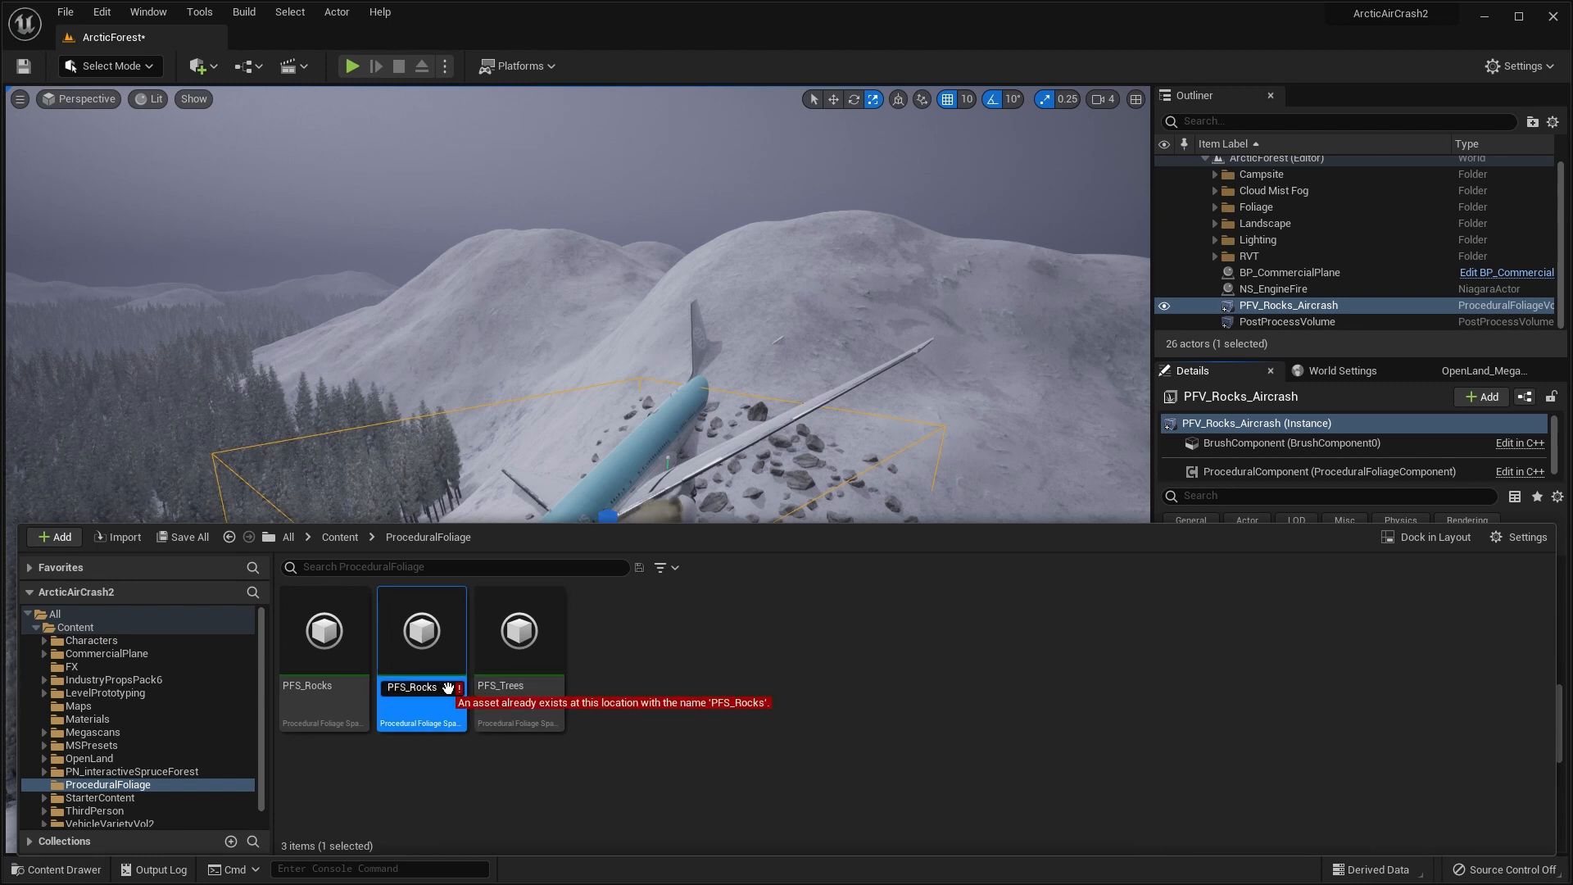
text(_Ai)
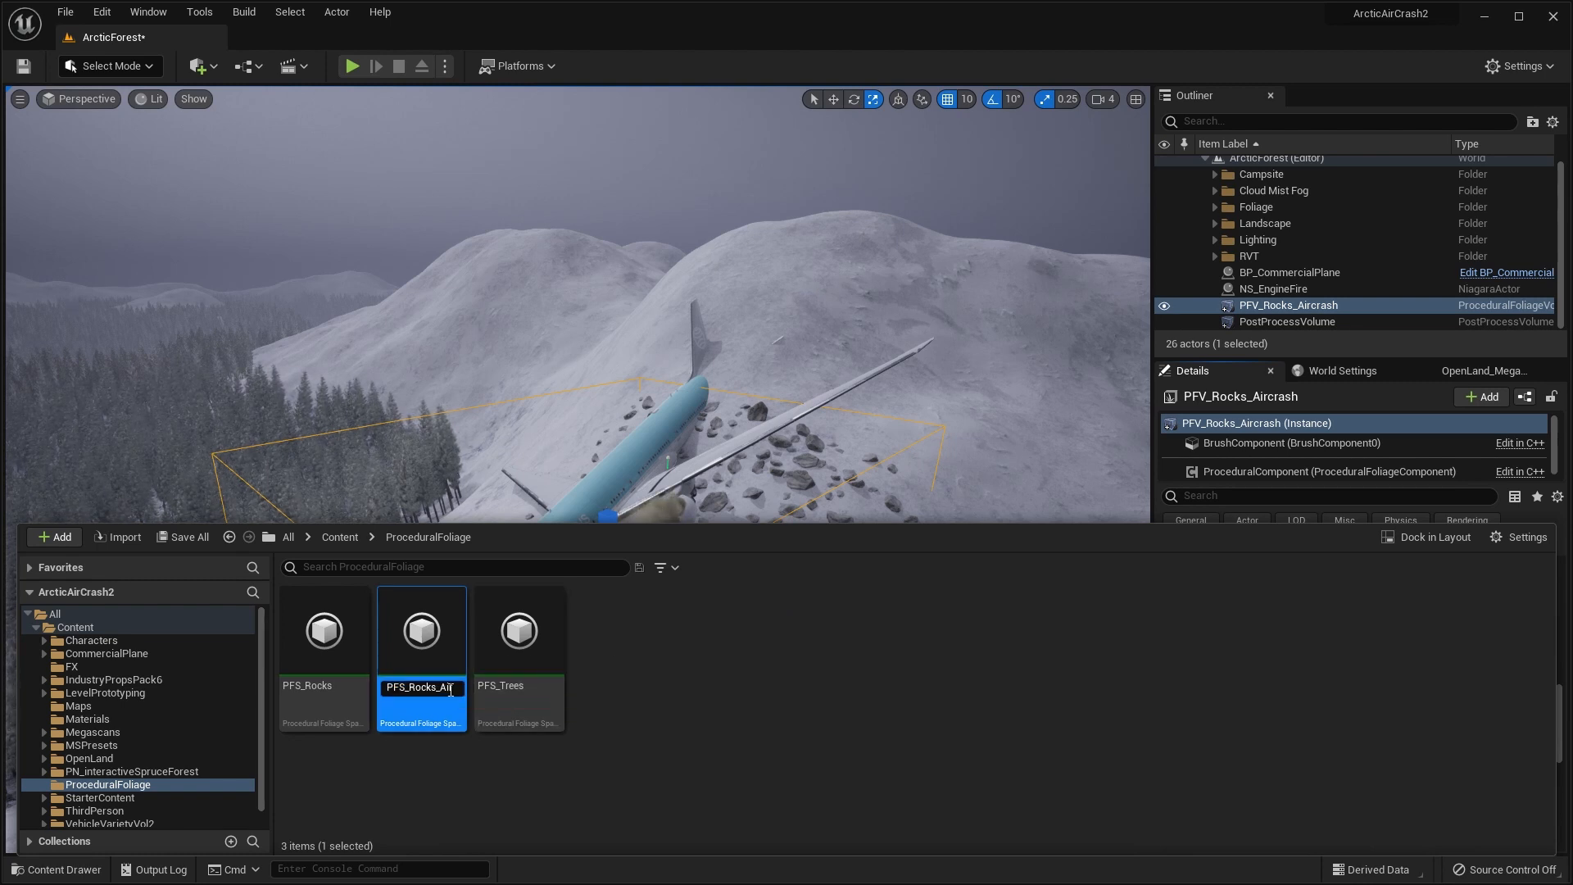
text(rCrash)
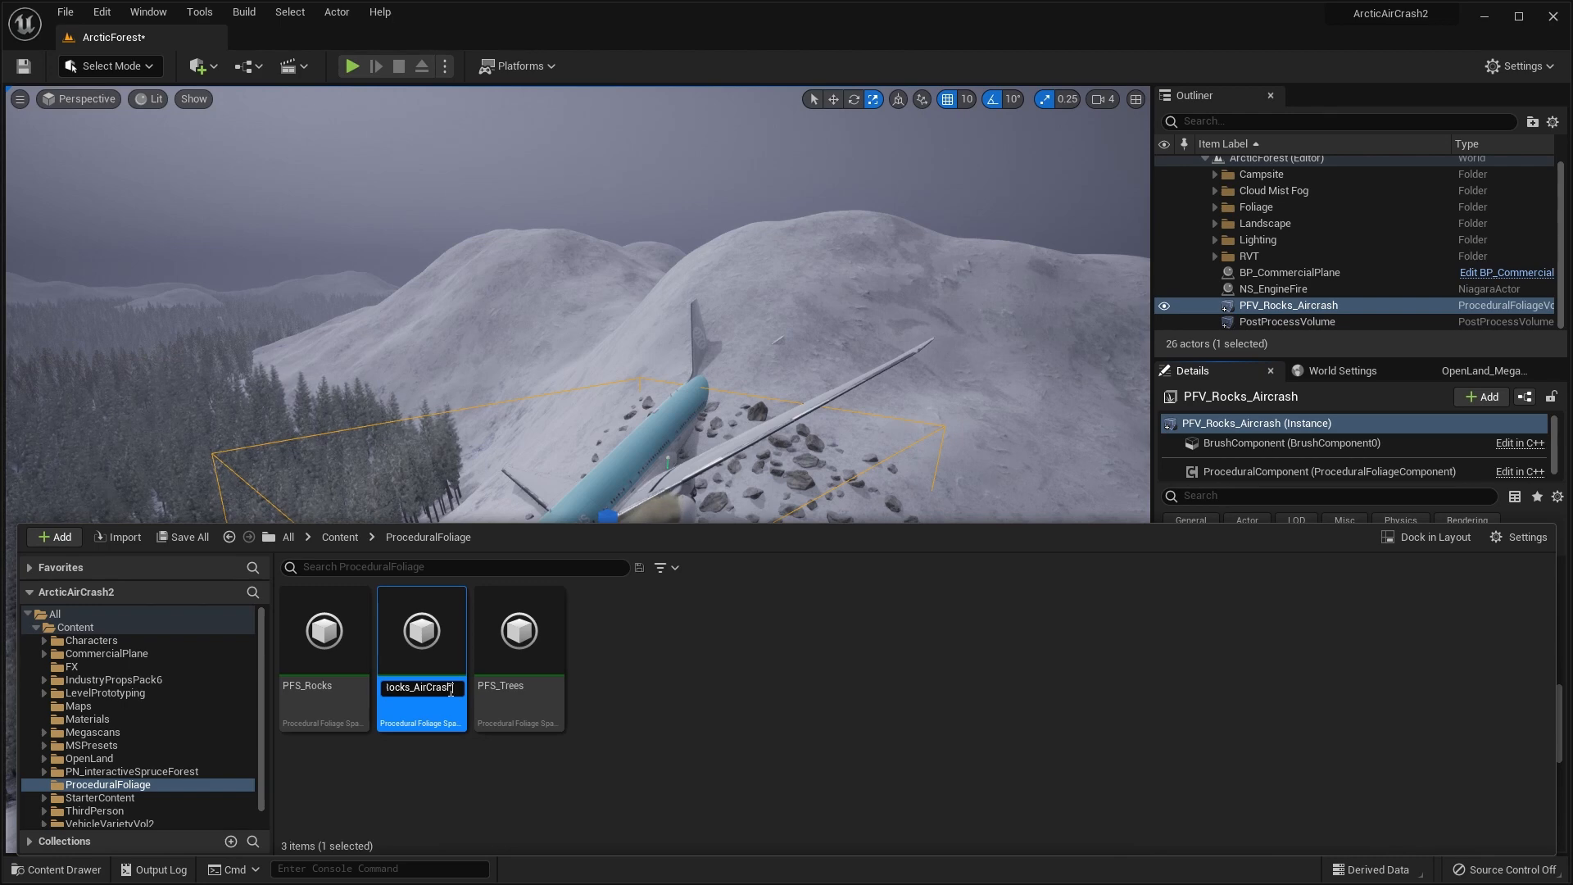
key(Return)
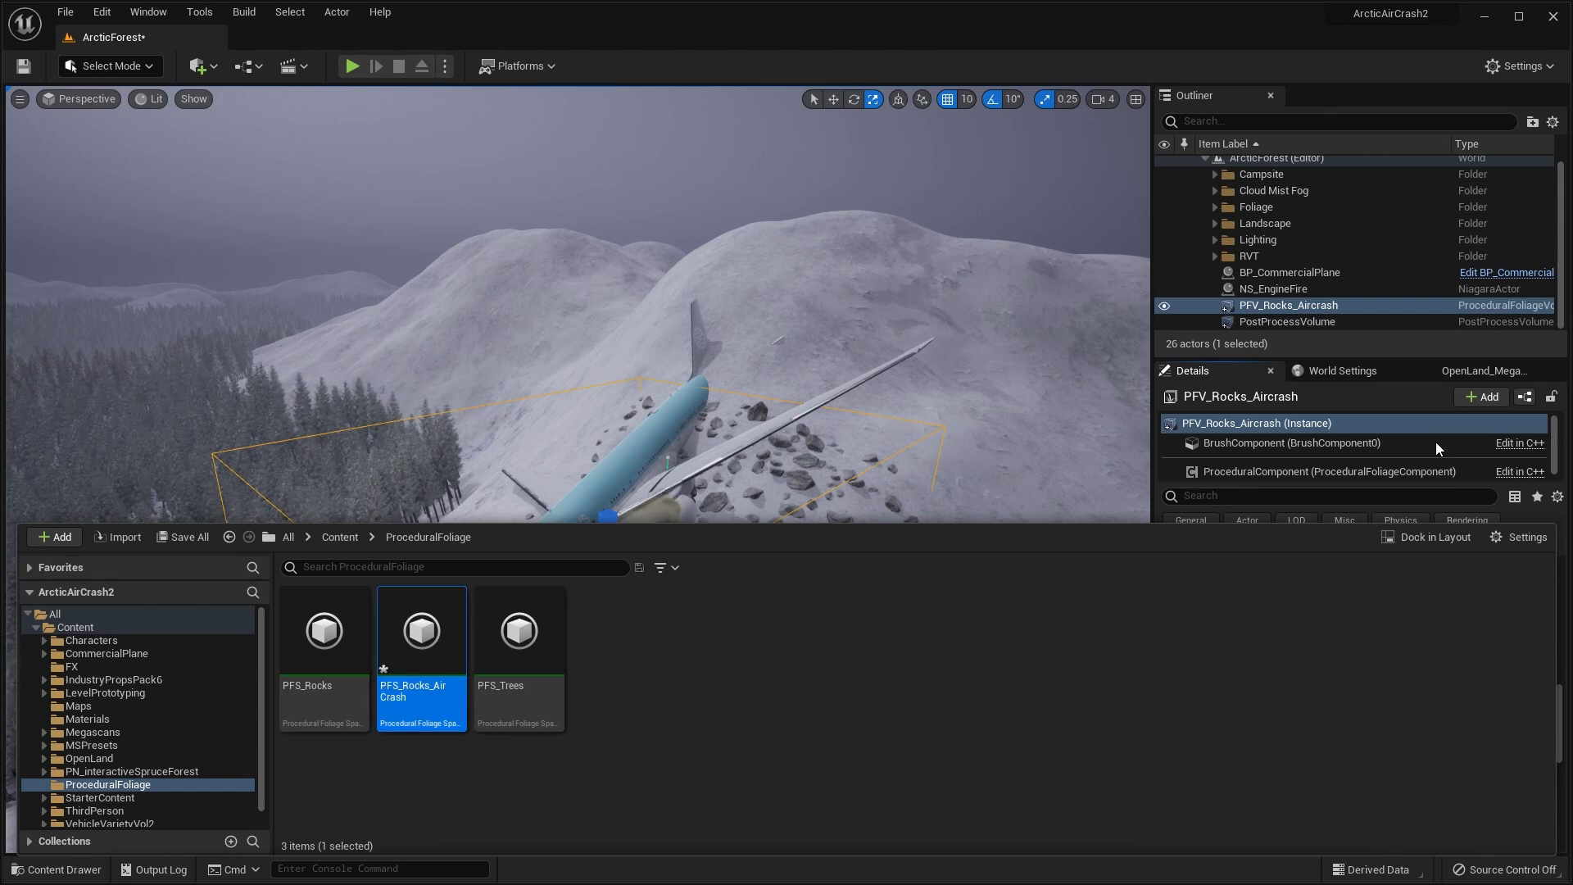
Step: Assign PFS_Rocks_AirCrash as the volume's spawner and open it for editing
click(1288, 305)
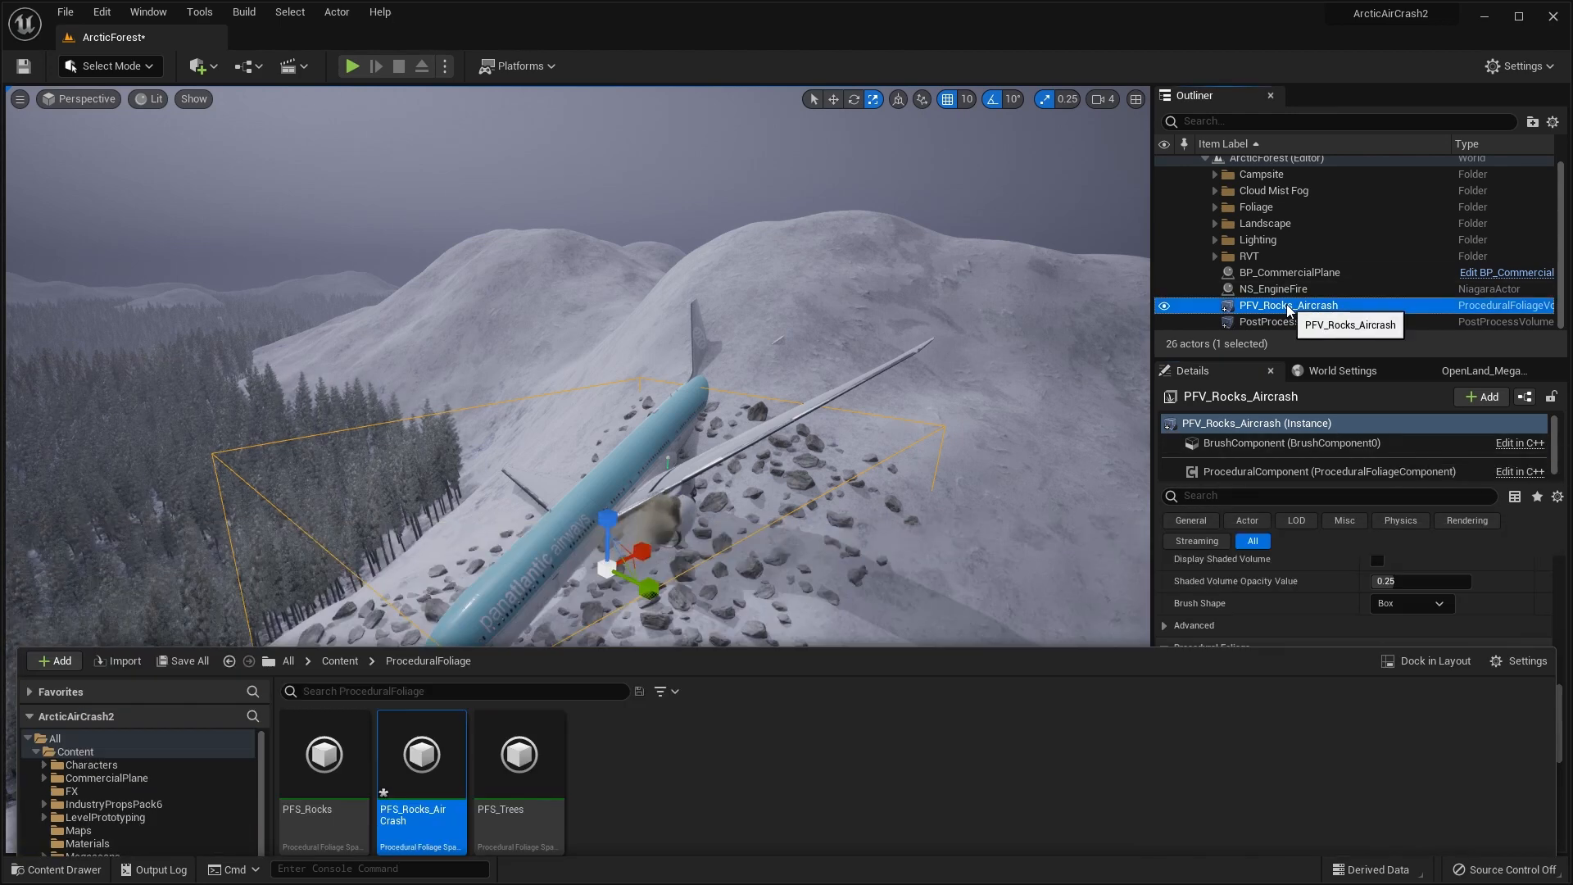
click(1519, 675)
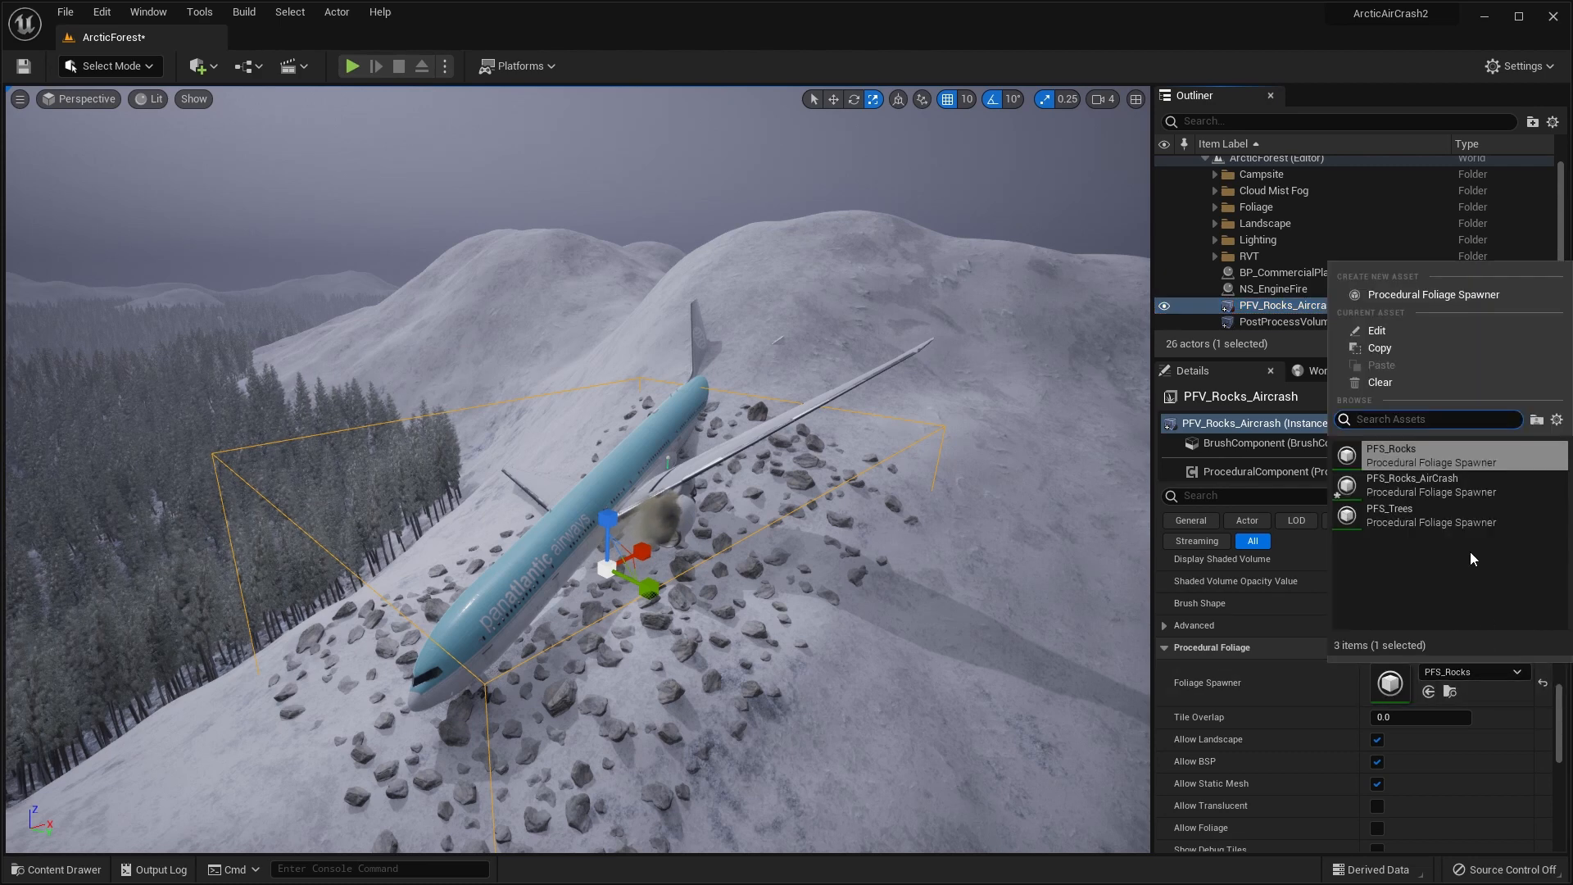
click(1421, 480)
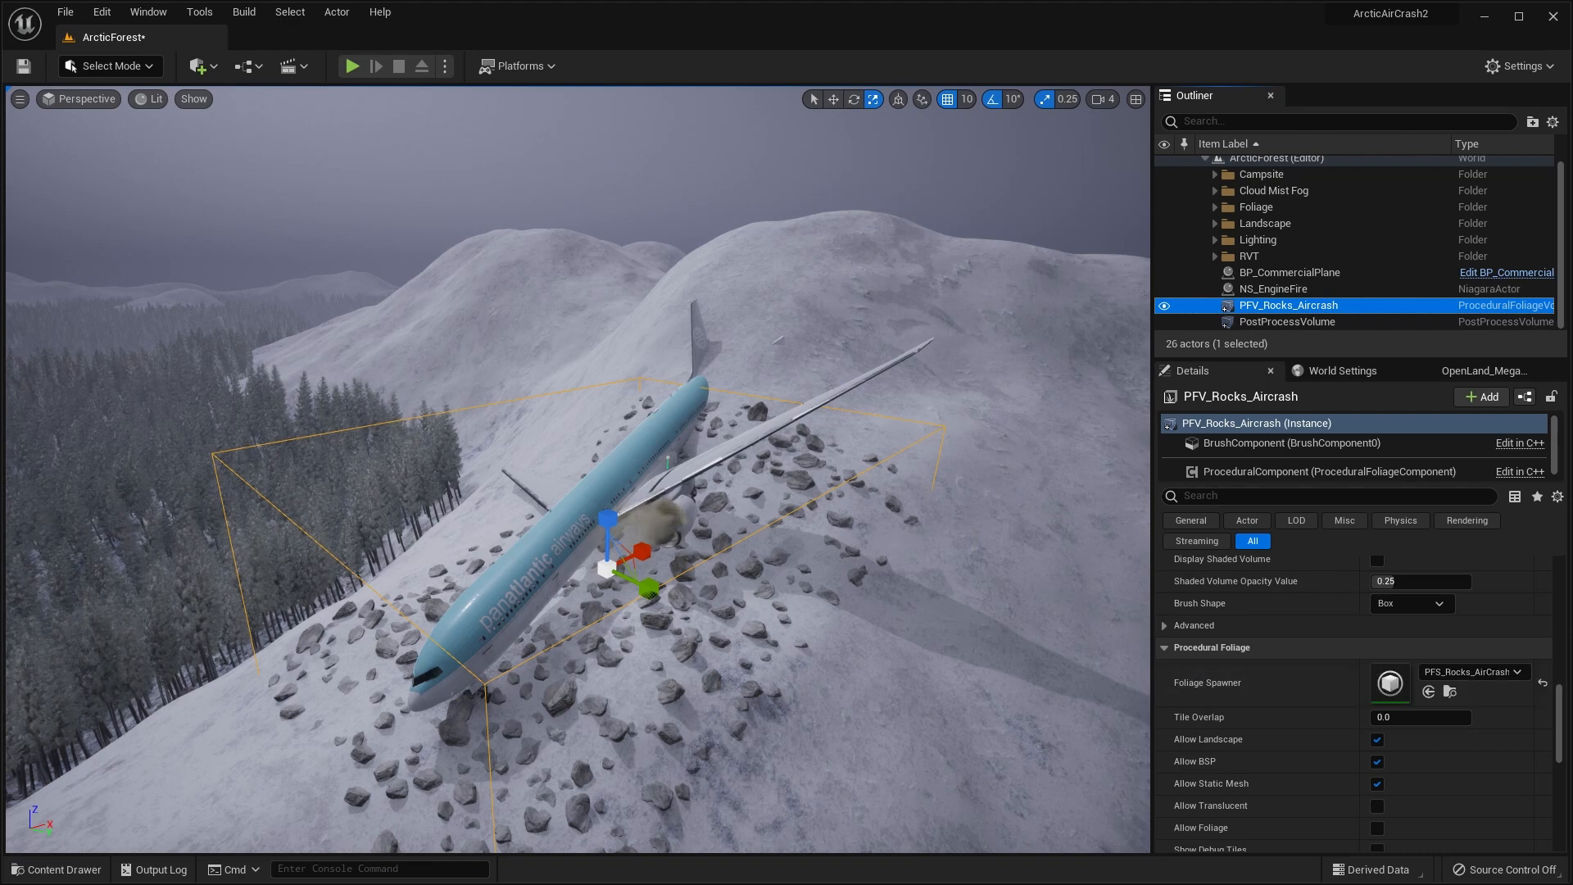
click(1450, 691)
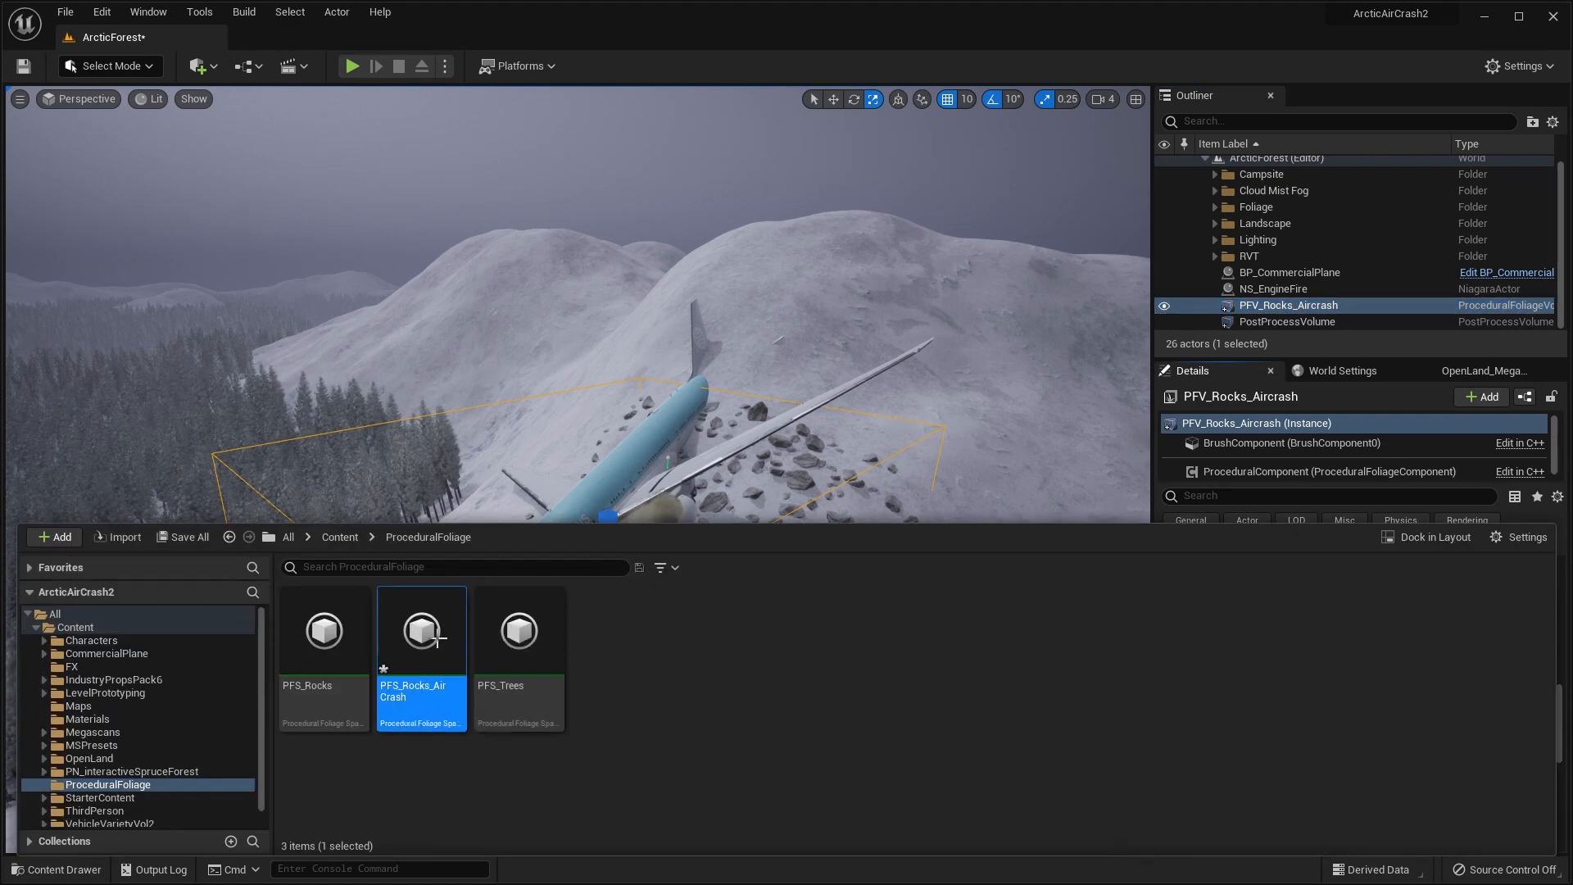
double_click(420, 633)
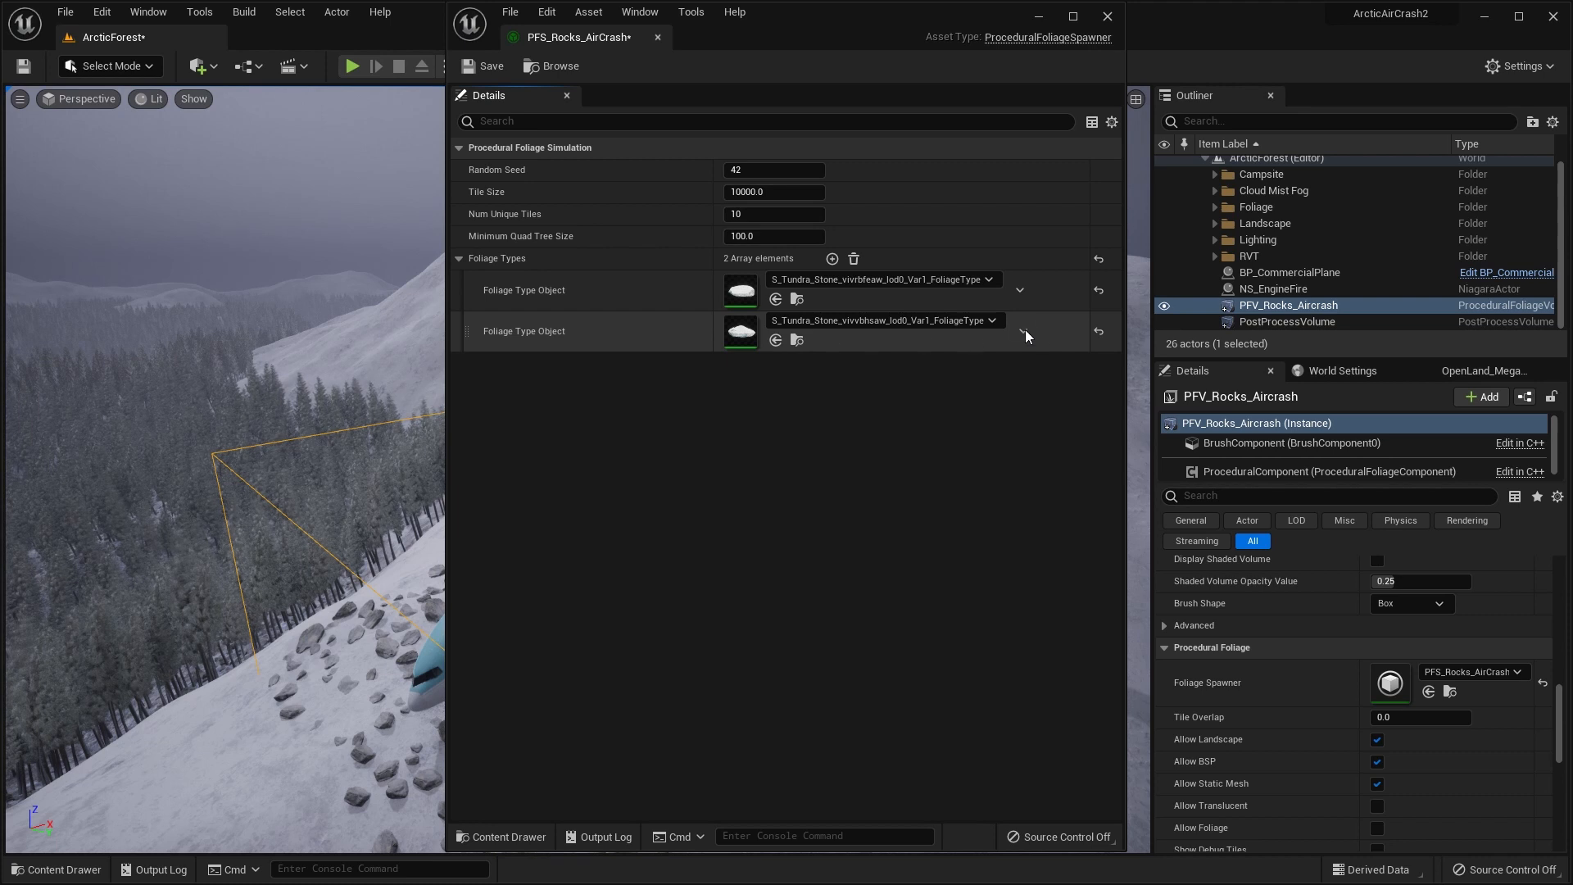
Step: Remove the second foliage type from the spawner and locate the remaining stone type asset
click(1022, 330)
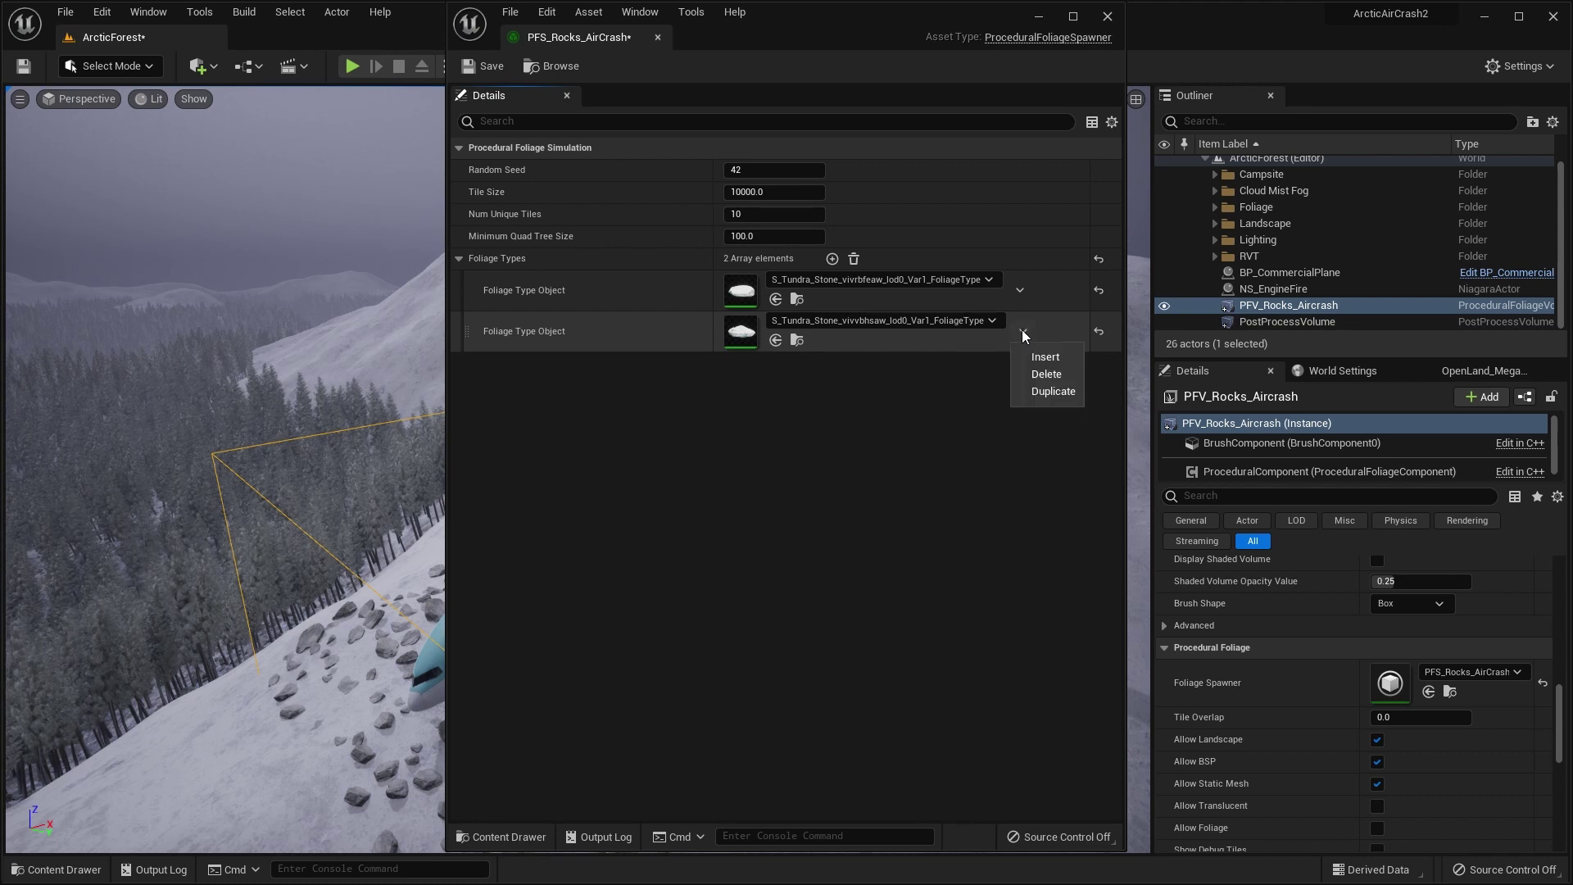
click(1046, 374)
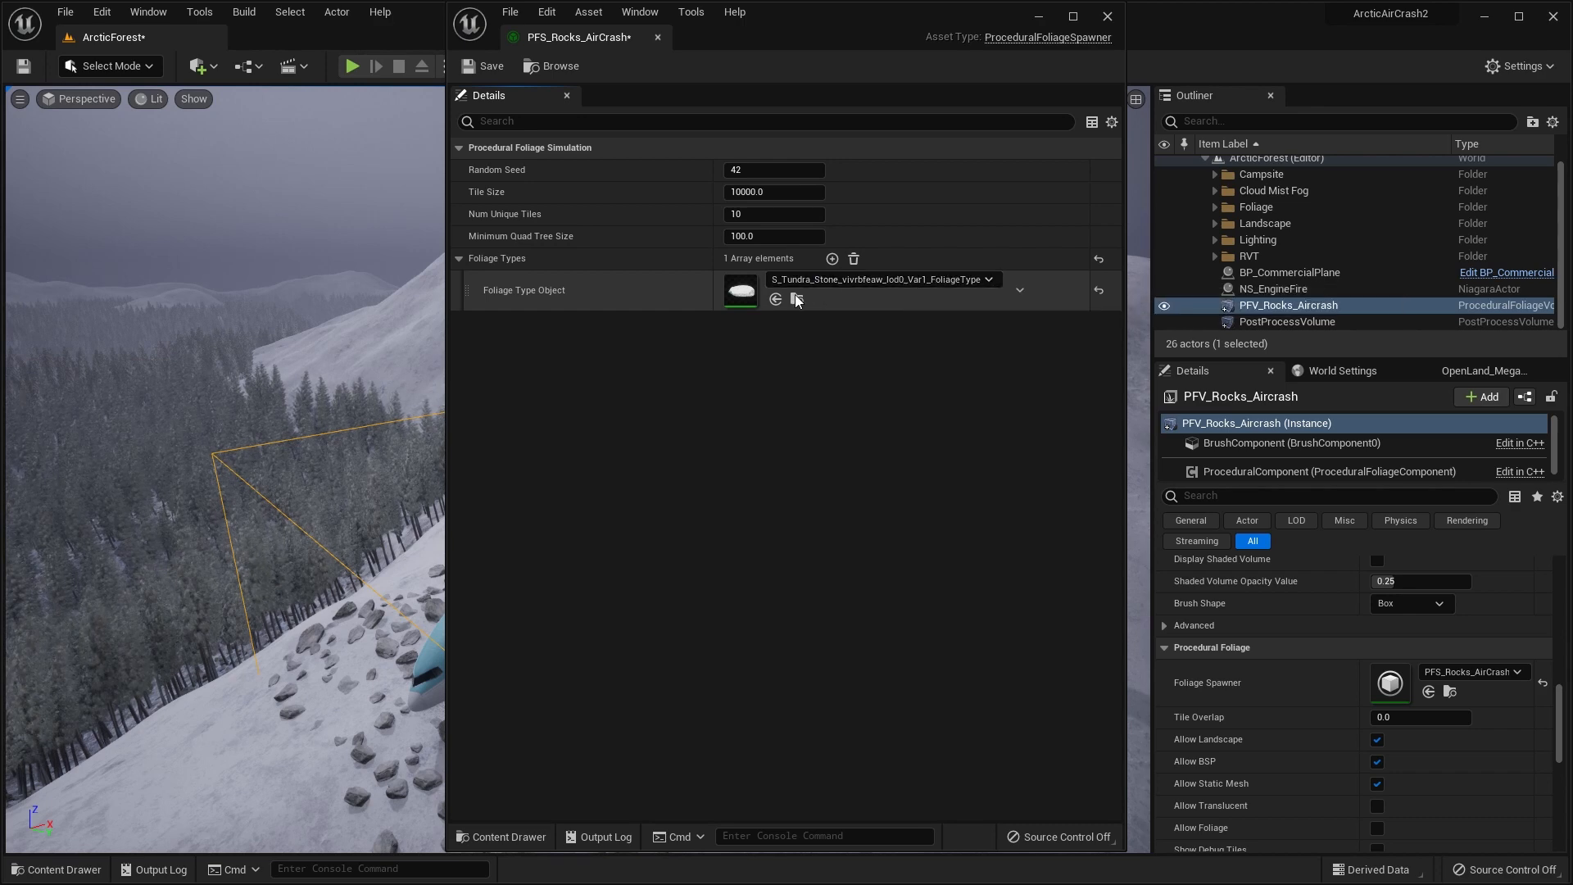
click(796, 300)
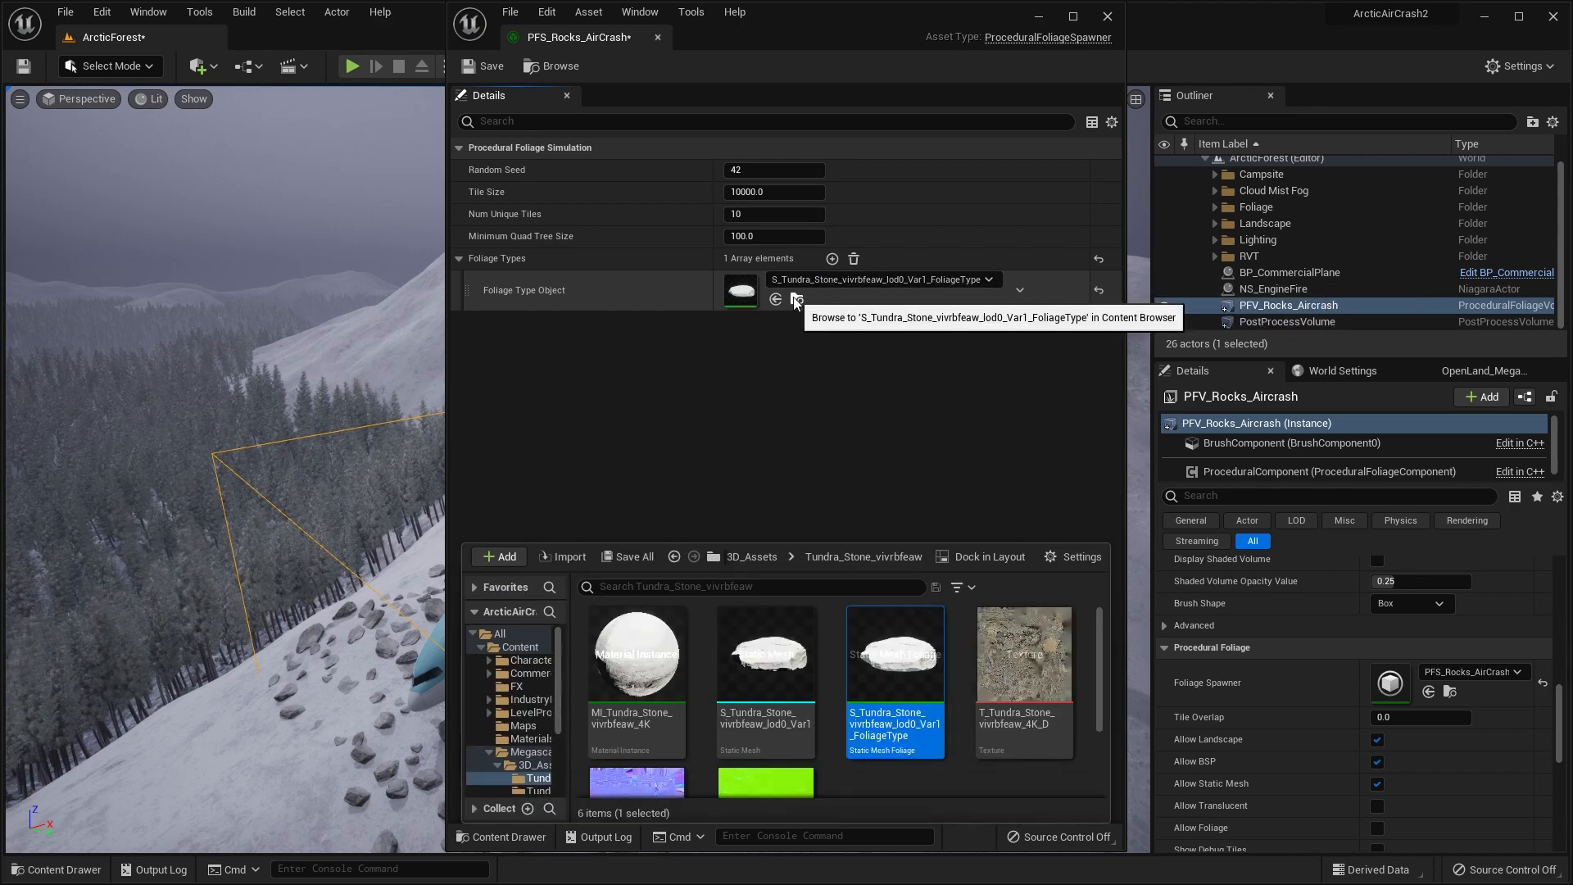
scroll(883, 663, down, 1)
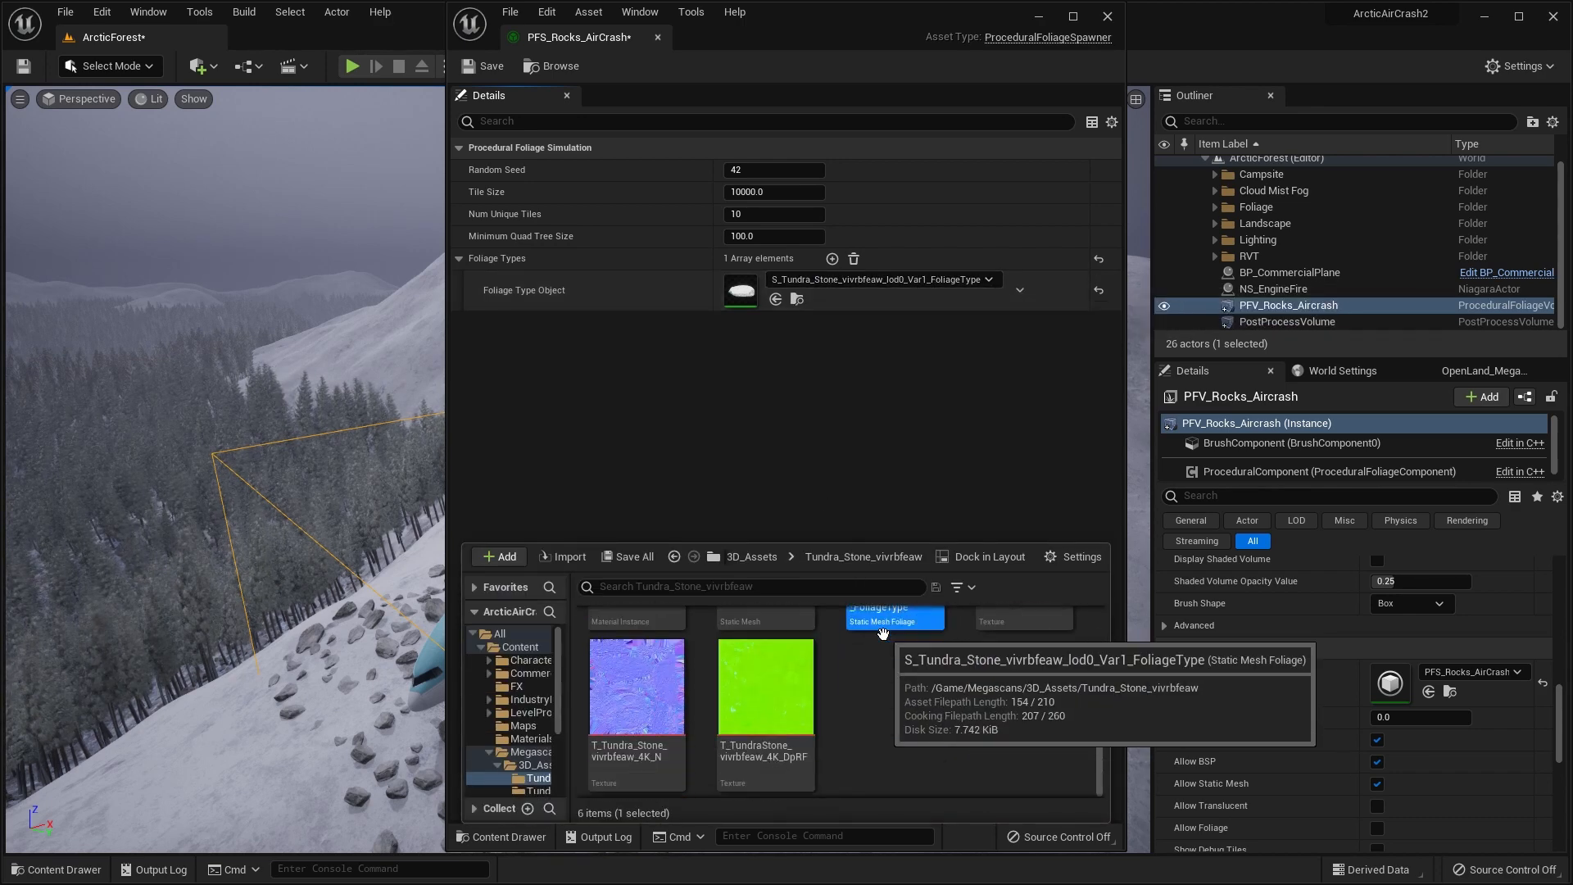
scroll(903, 695, up, 1)
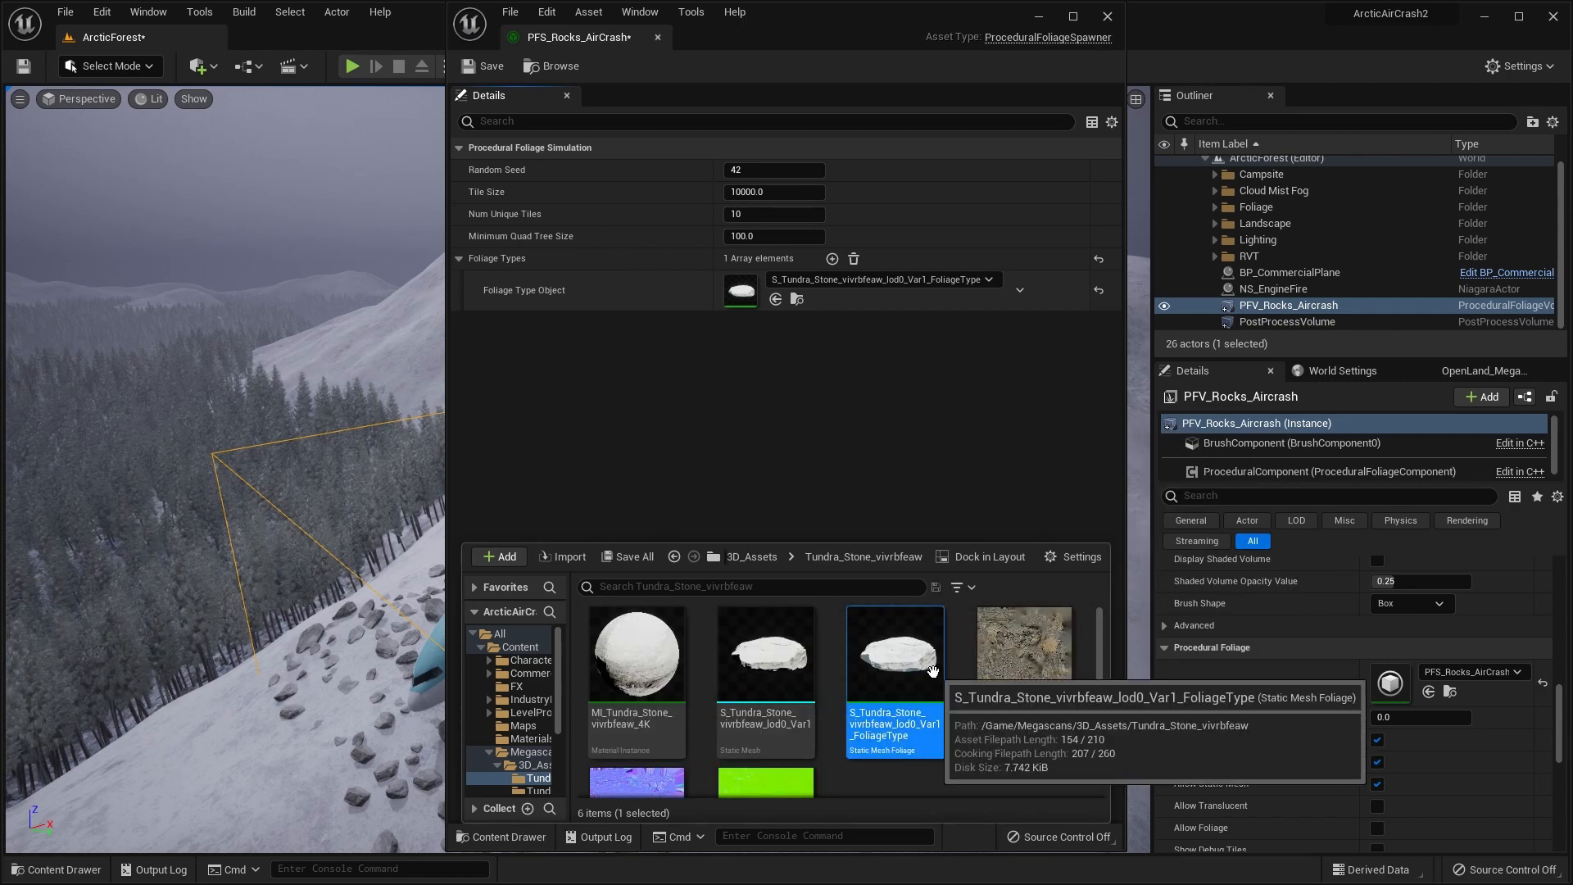
Step: Duplicate the stone foliage type, name it ending FoliageType2, and open it for editing
key(ctrl+d)
scroll(925, 684, down, 2)
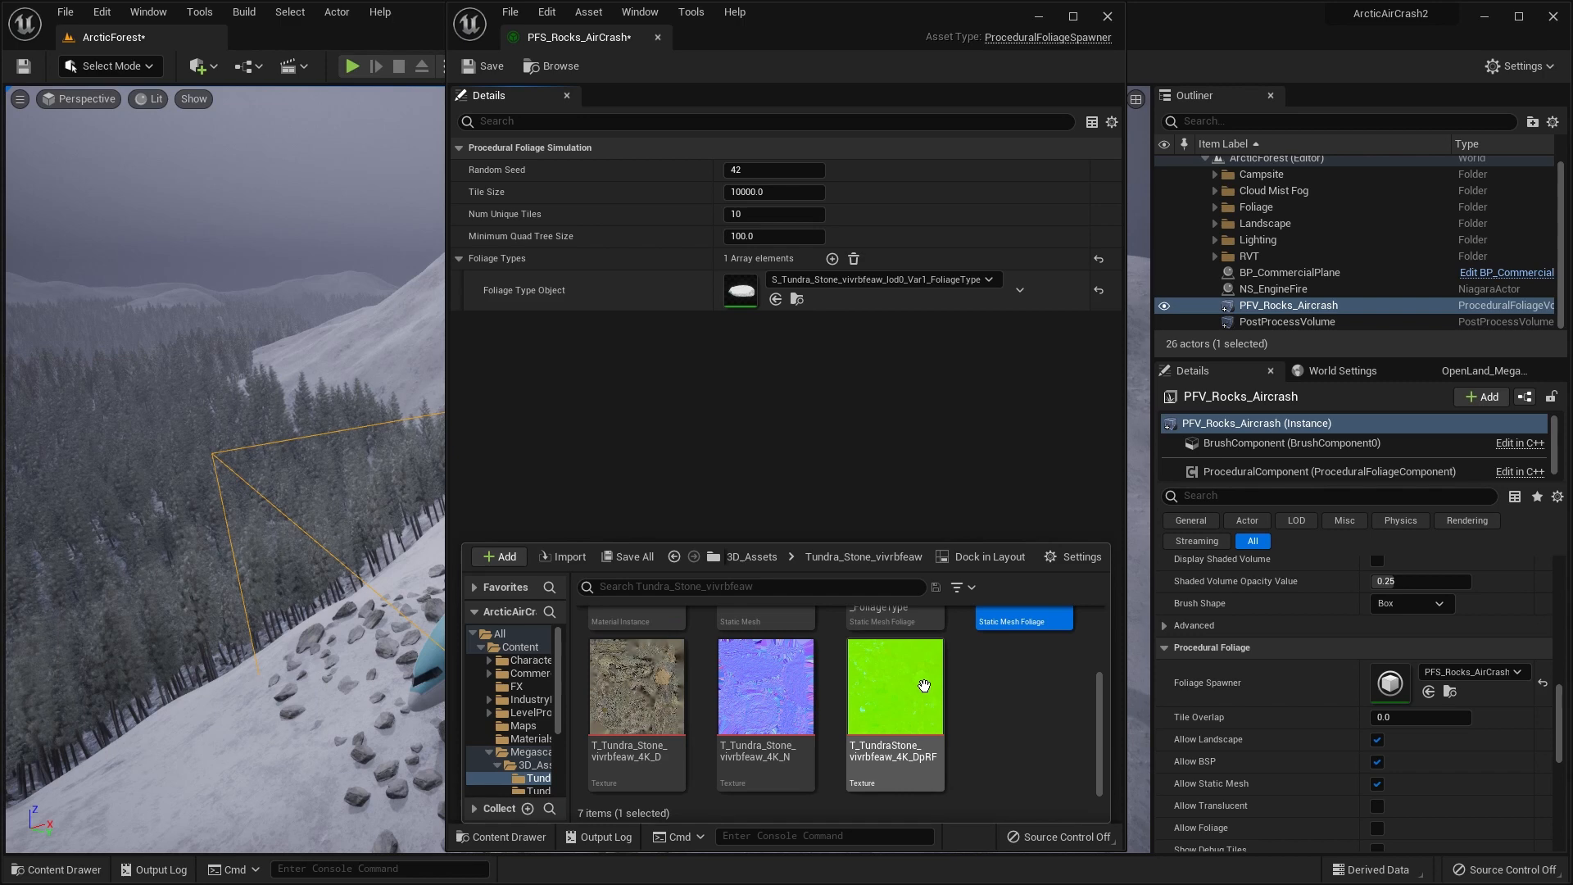
scroll(924, 684, up, 2)
scroll(924, 685, down, 2)
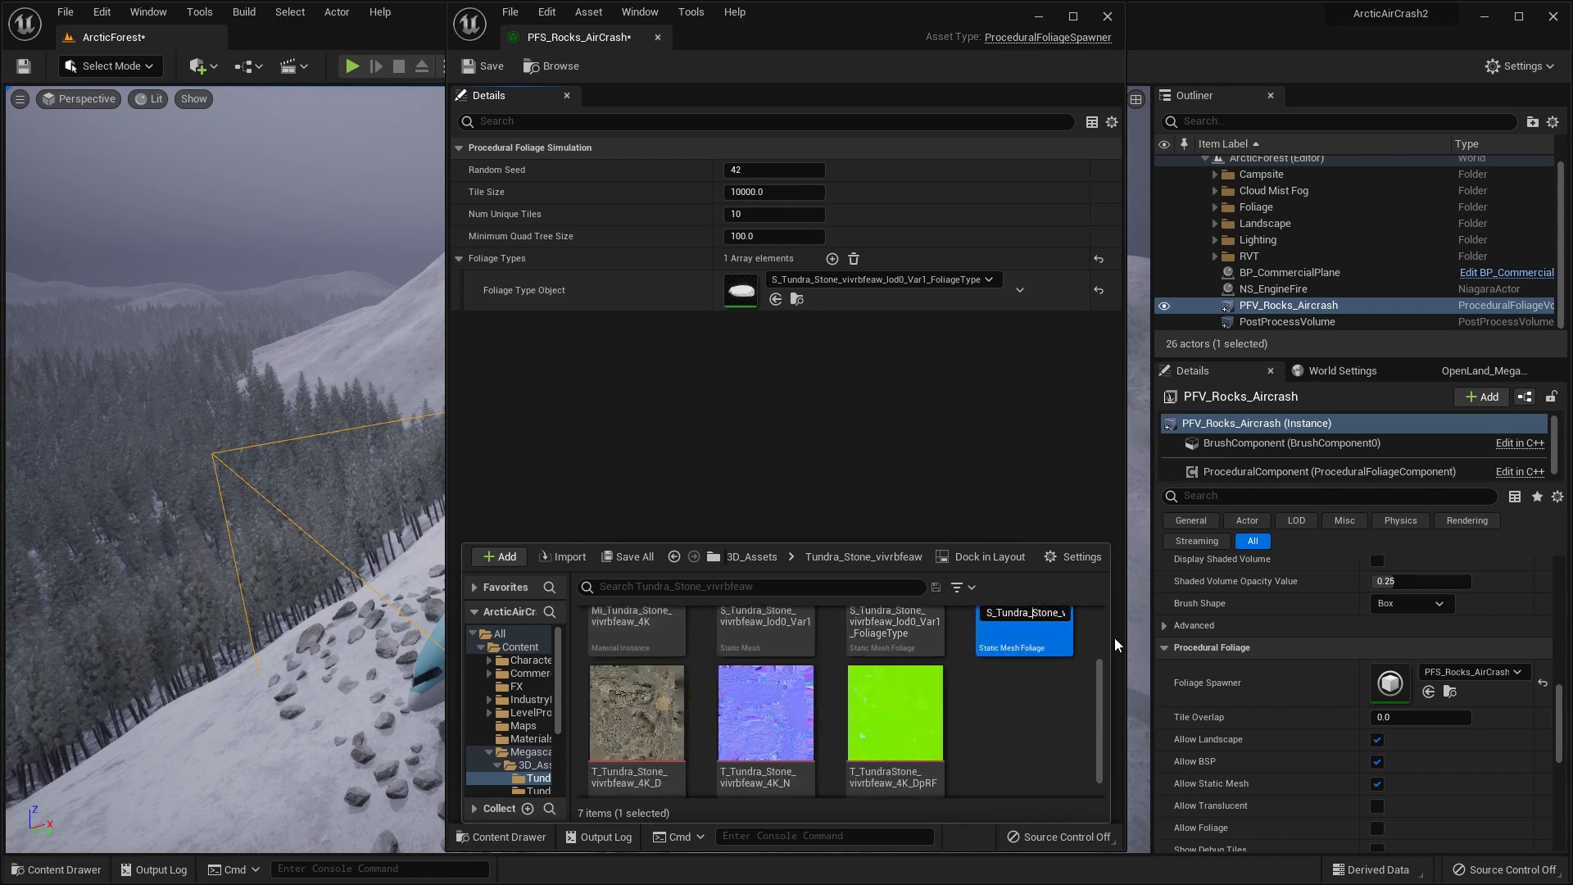
key(ctrl+v)
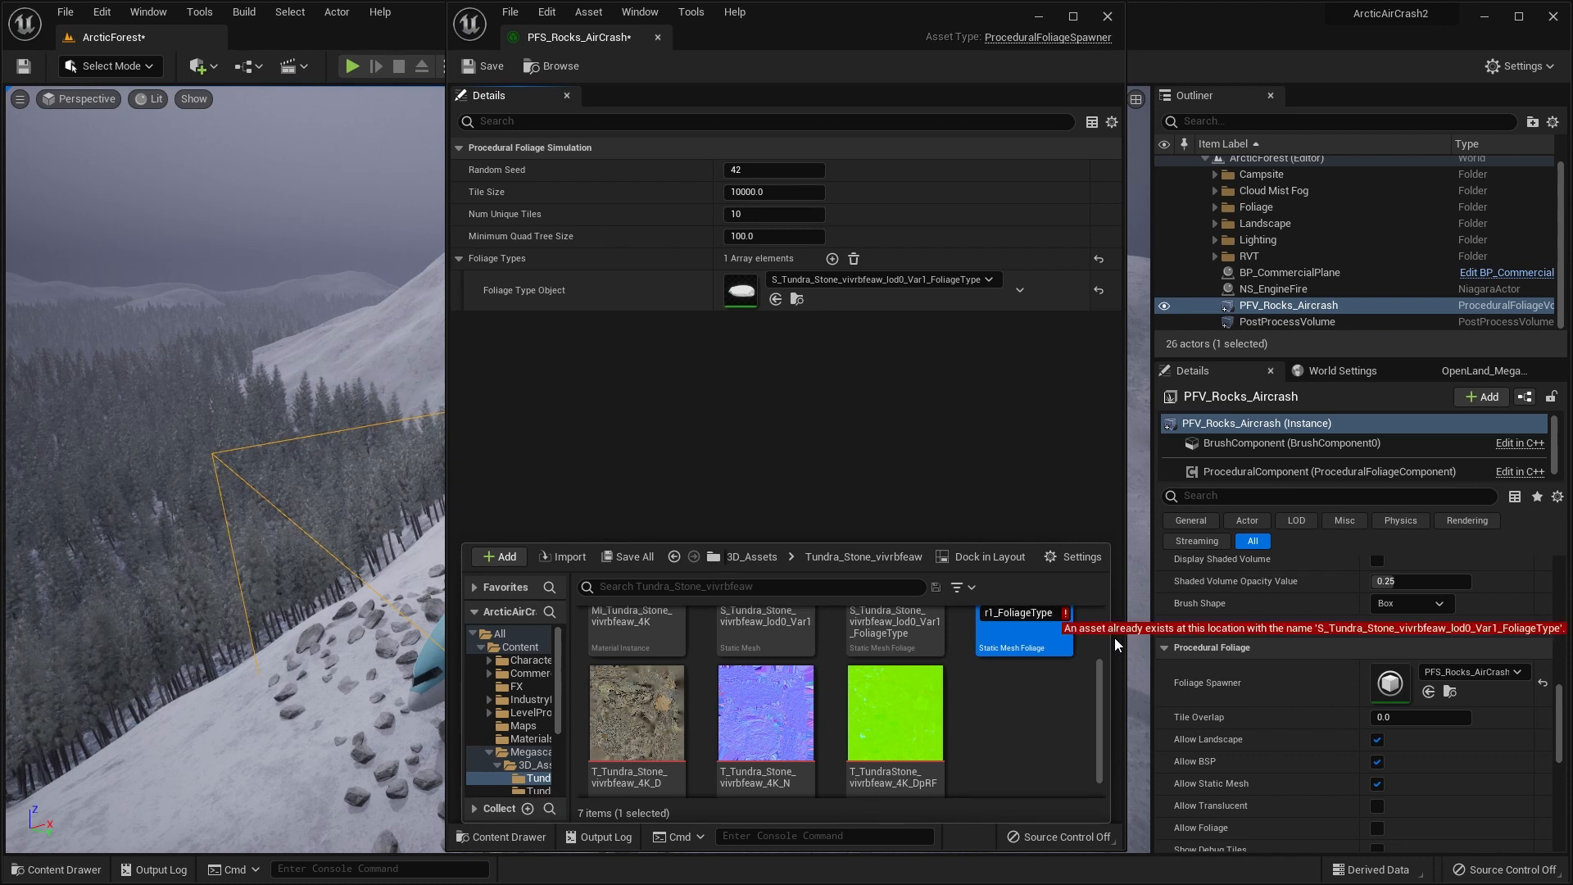
text(2)
key(Return)
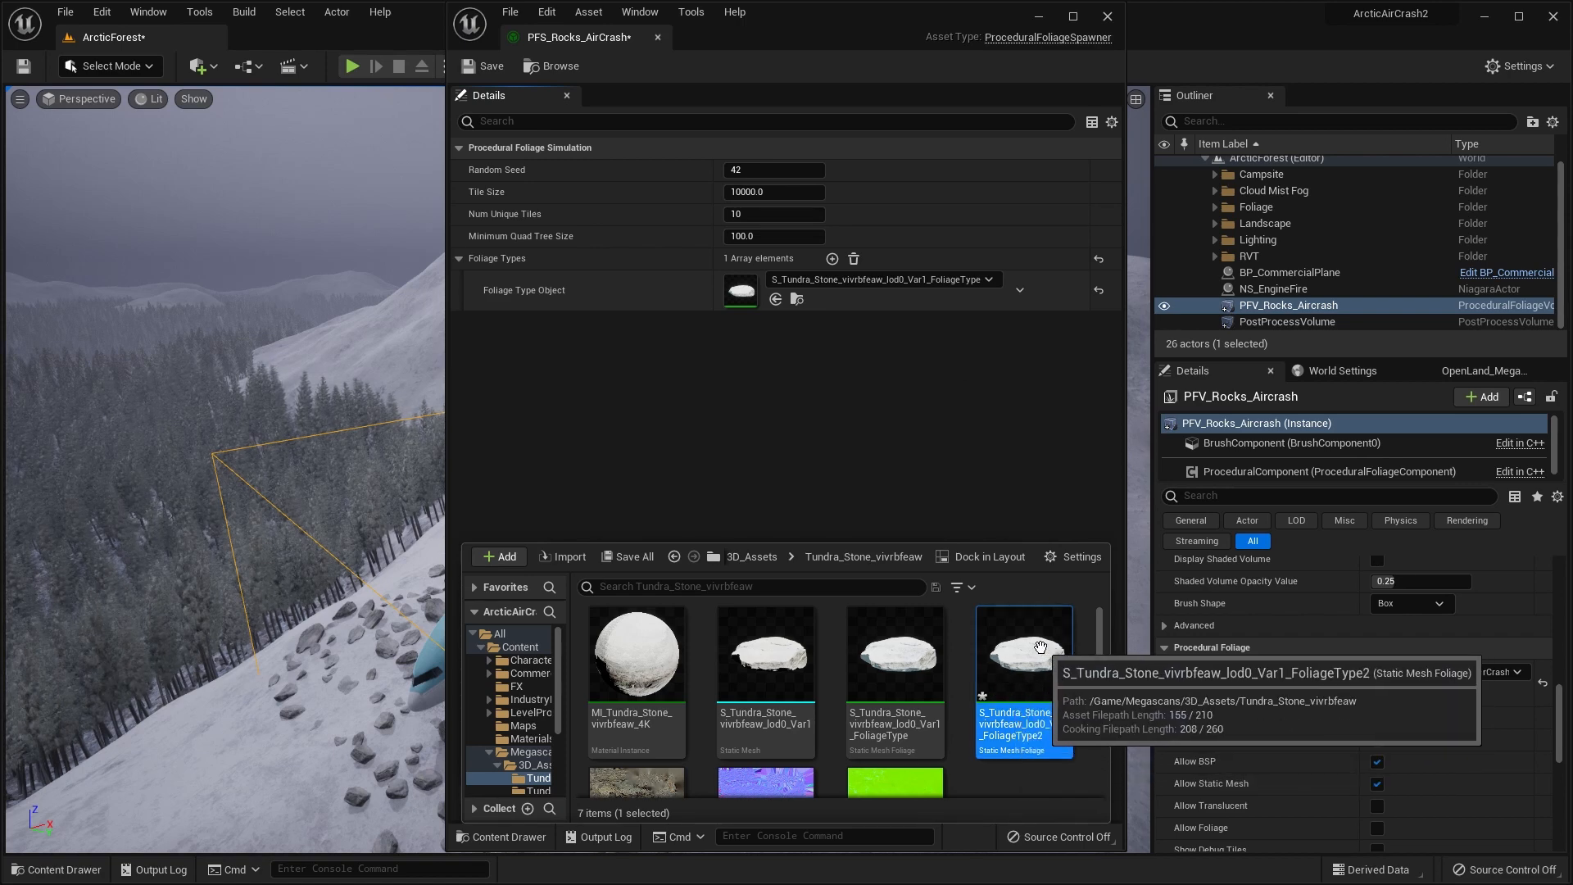
double_click(1023, 664)
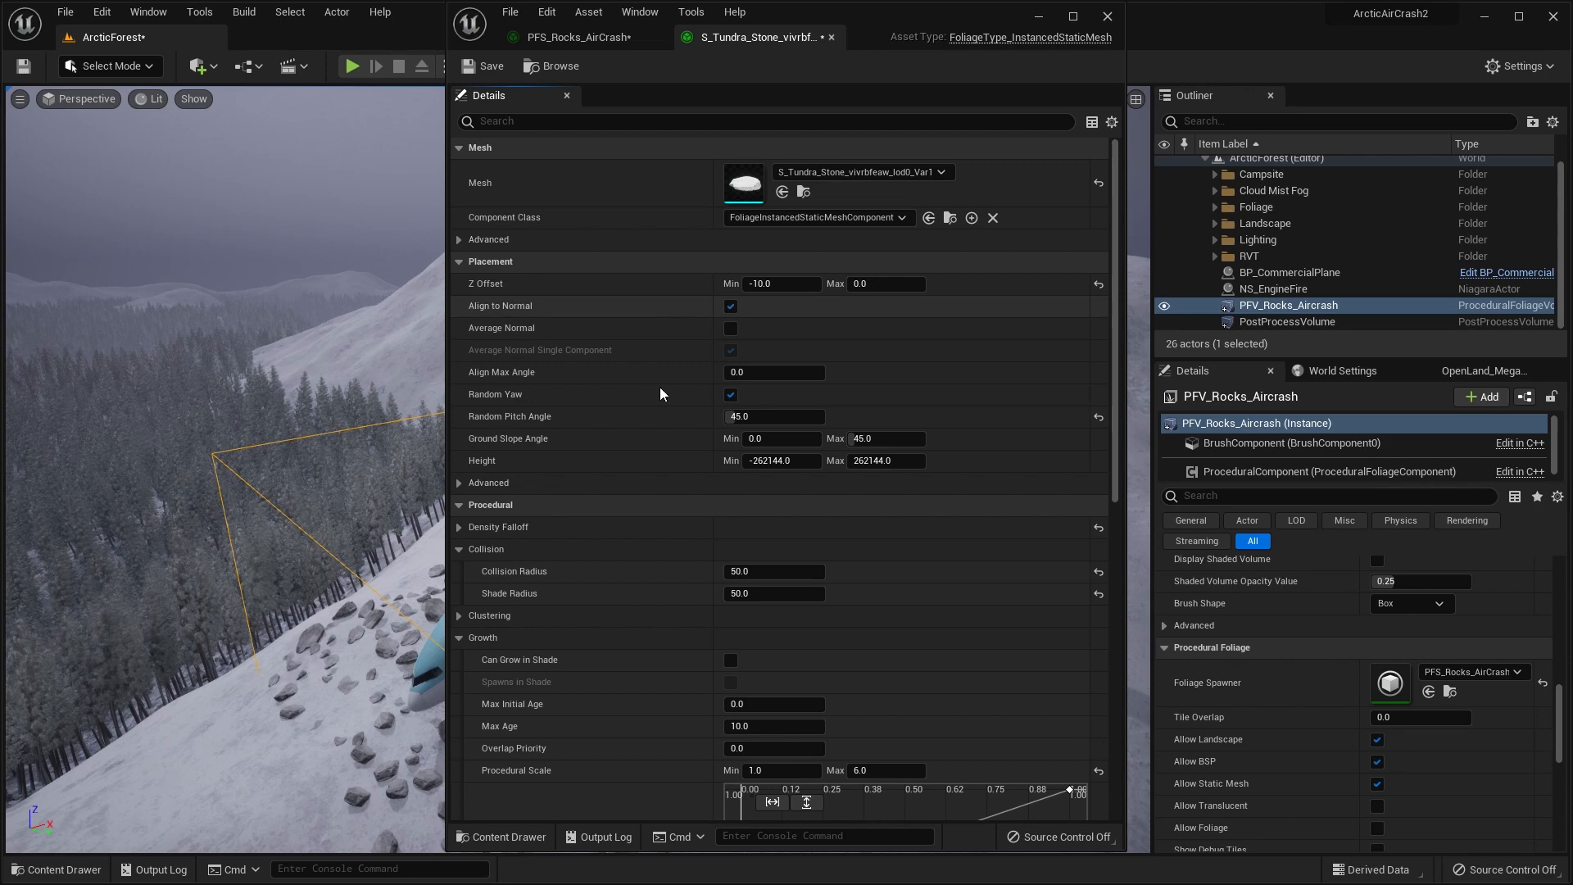
scroll(663, 454, down, 3)
scroll(663, 453, down, 2)
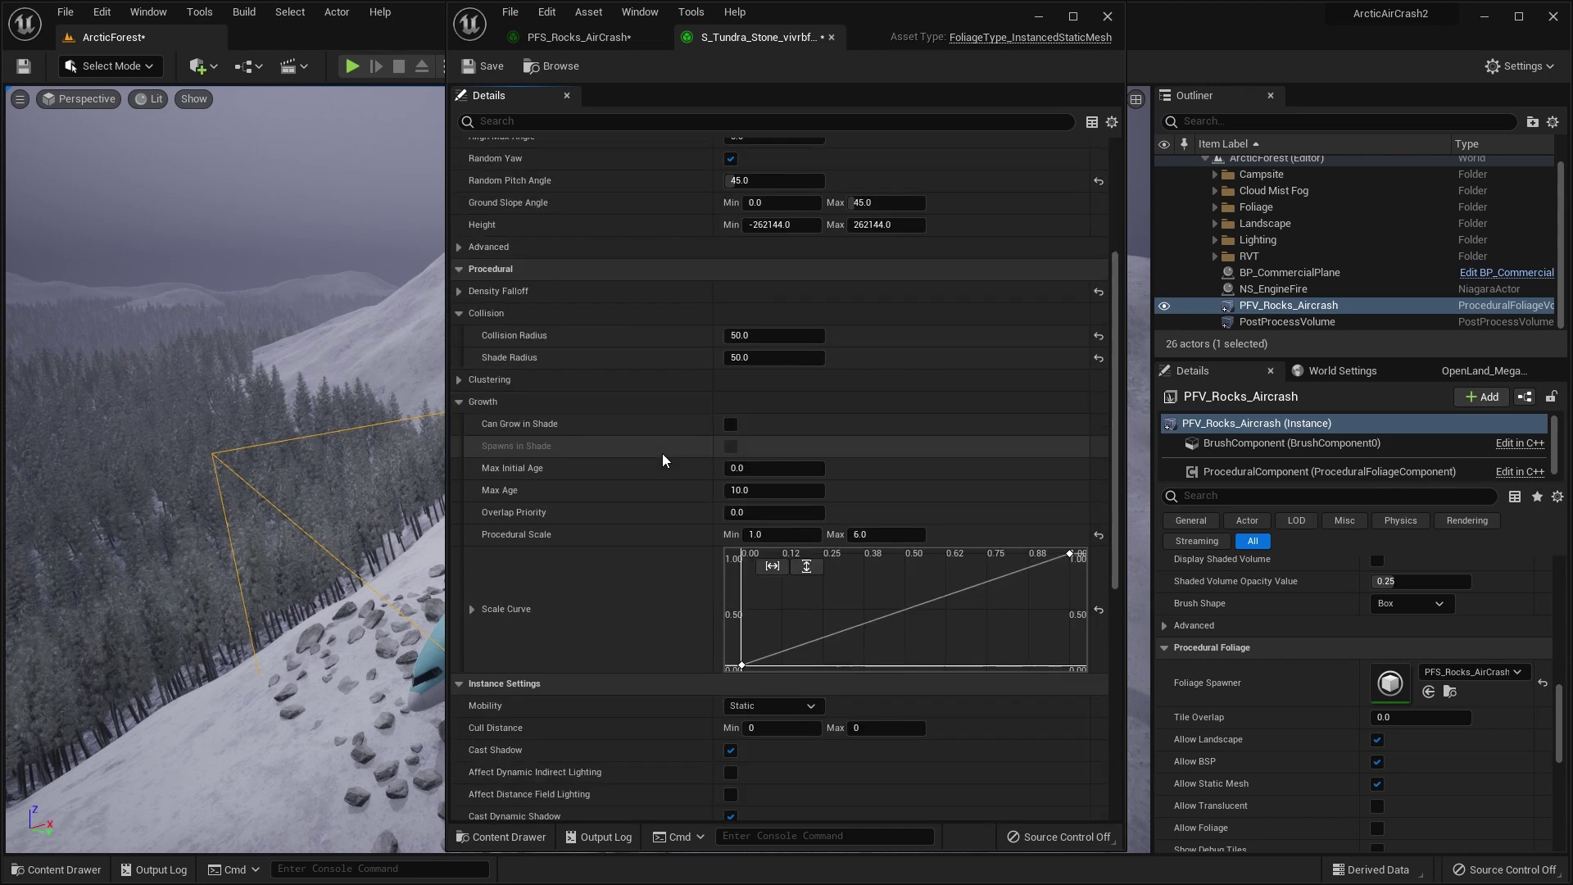
scroll(663, 453, down, 3)
scroll(662, 453, down, 2)
scroll(558, 354, up, 2)
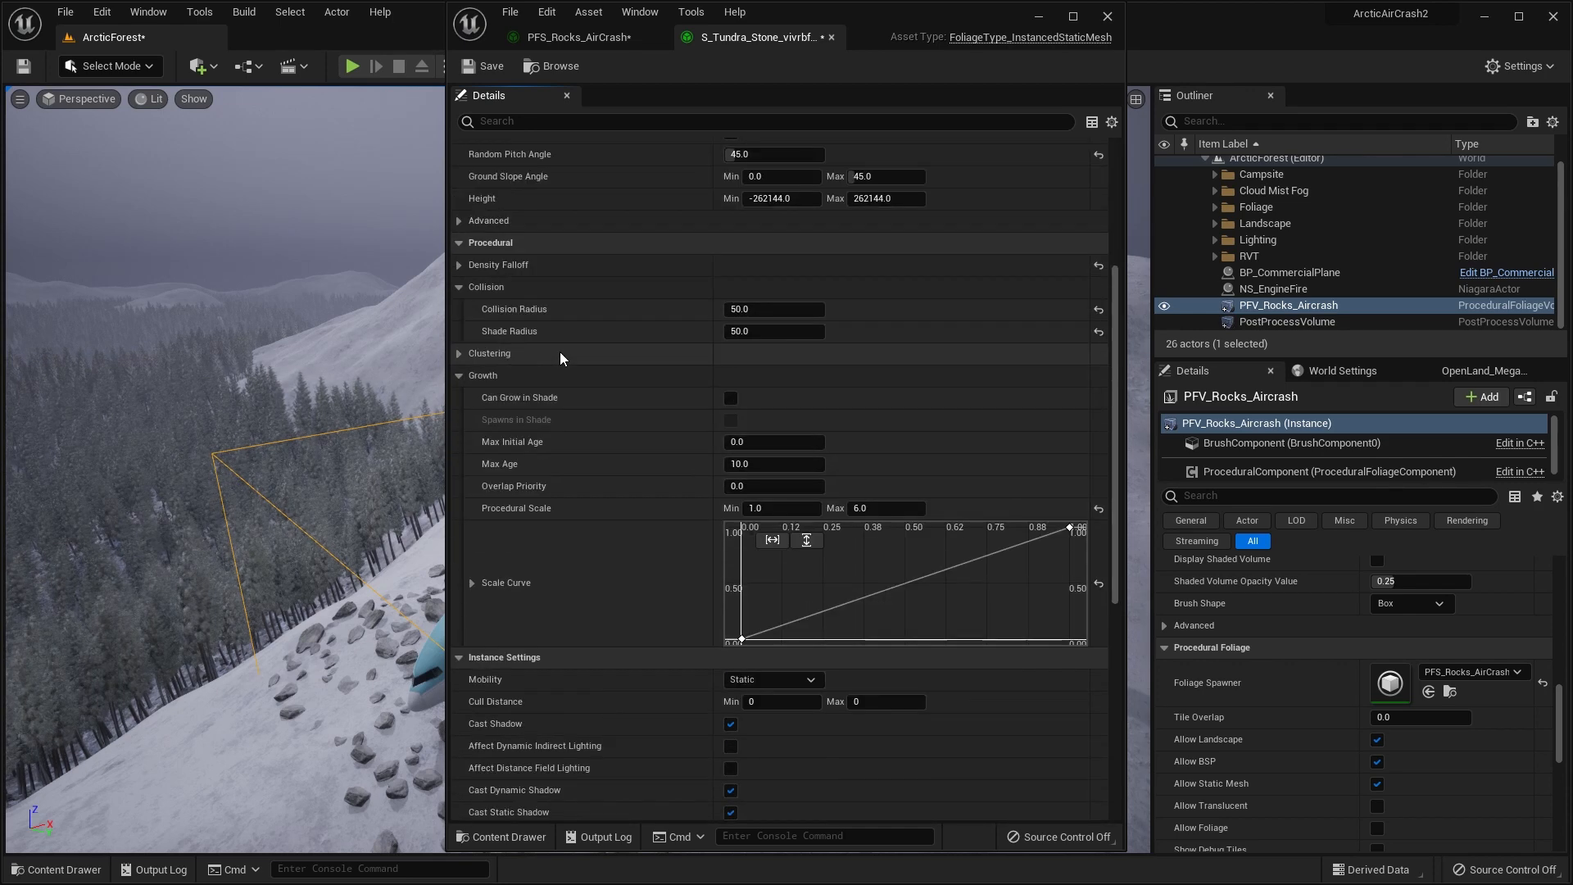
scroll(560, 352, up, 2)
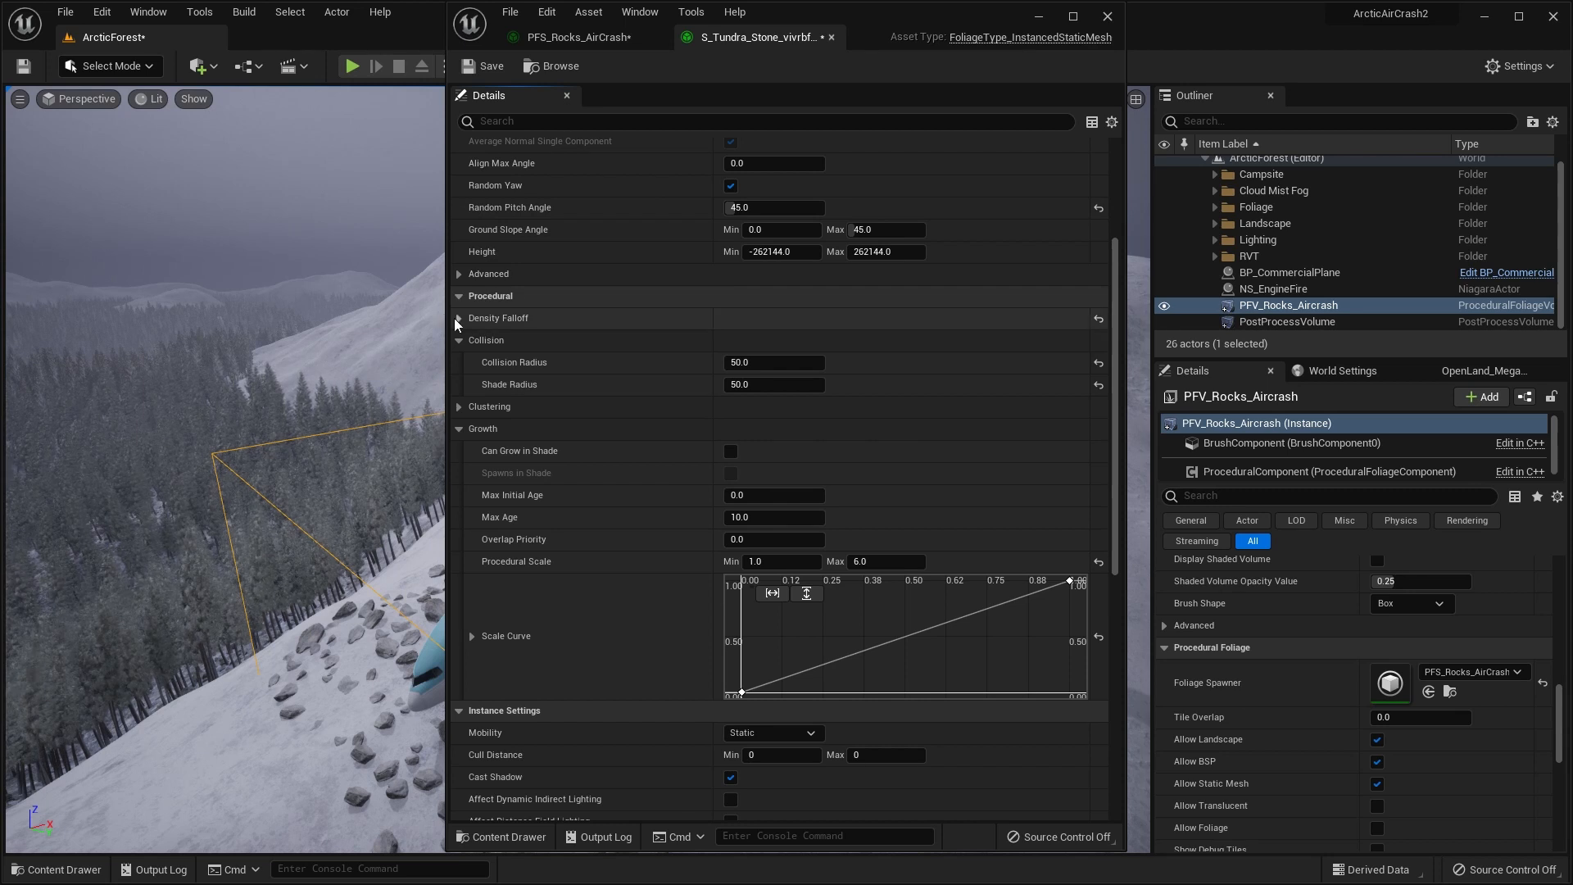
Step: Enable the density falloff curve on the stone foliage type
click(460, 317)
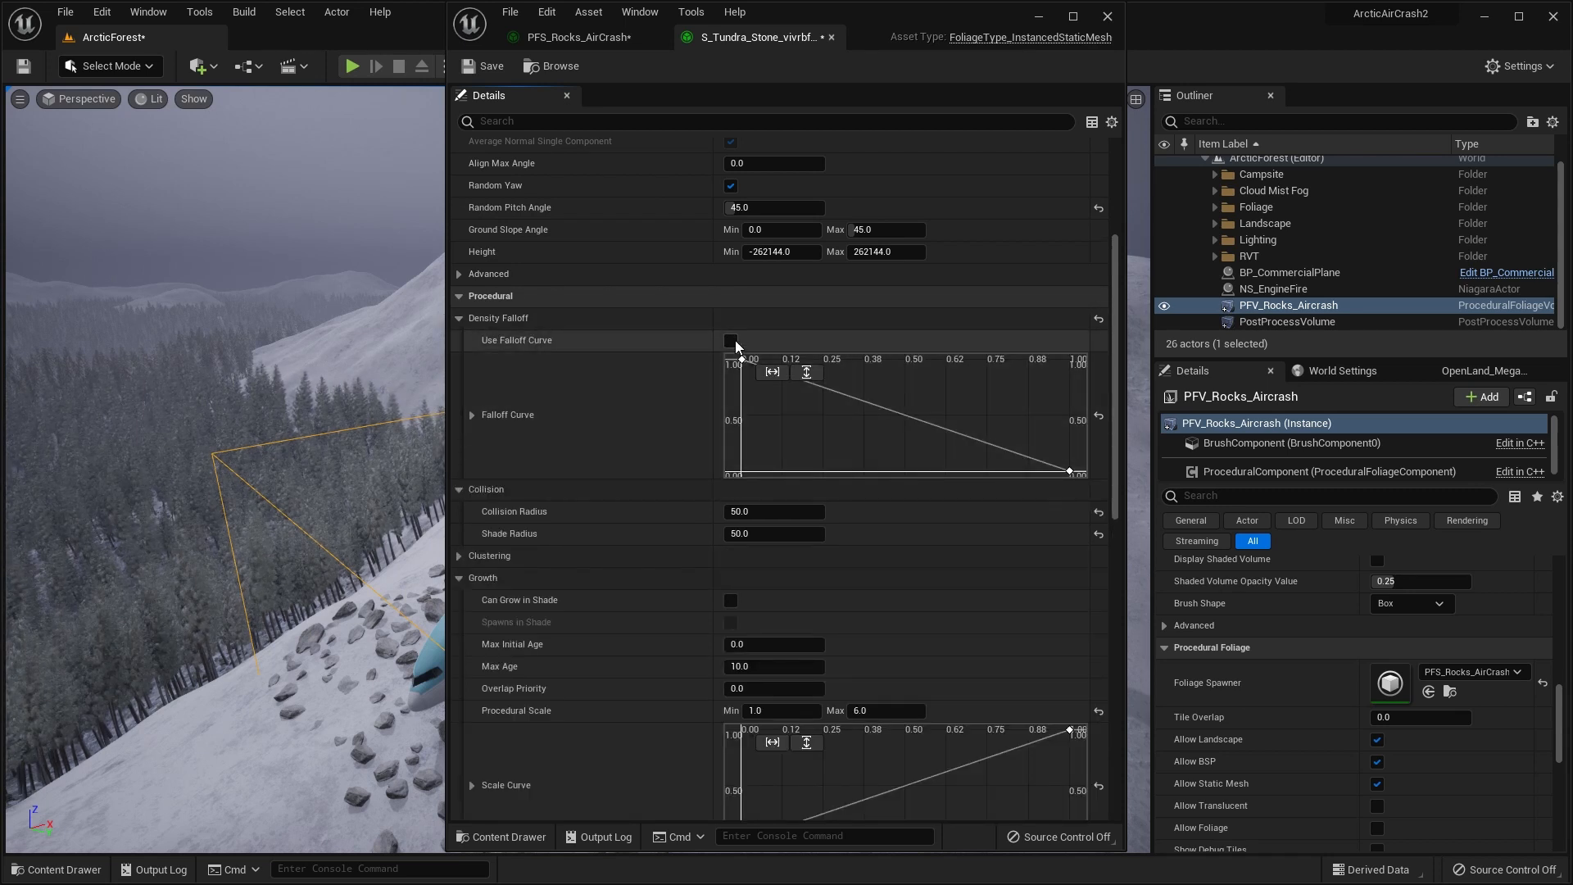
mouse_move(742, 362)
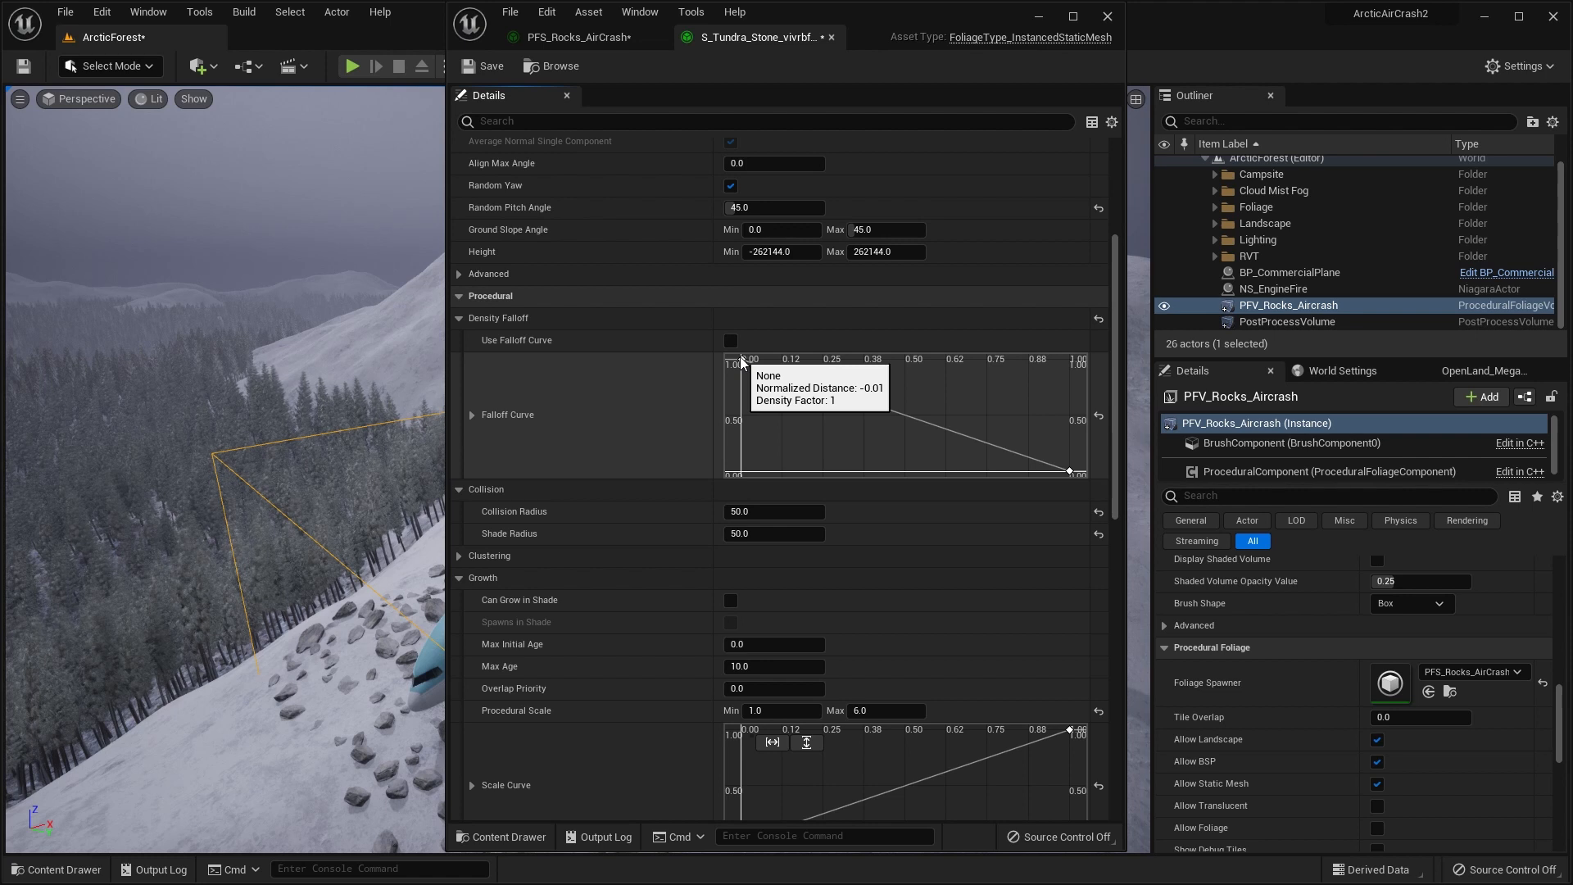
click(742, 362)
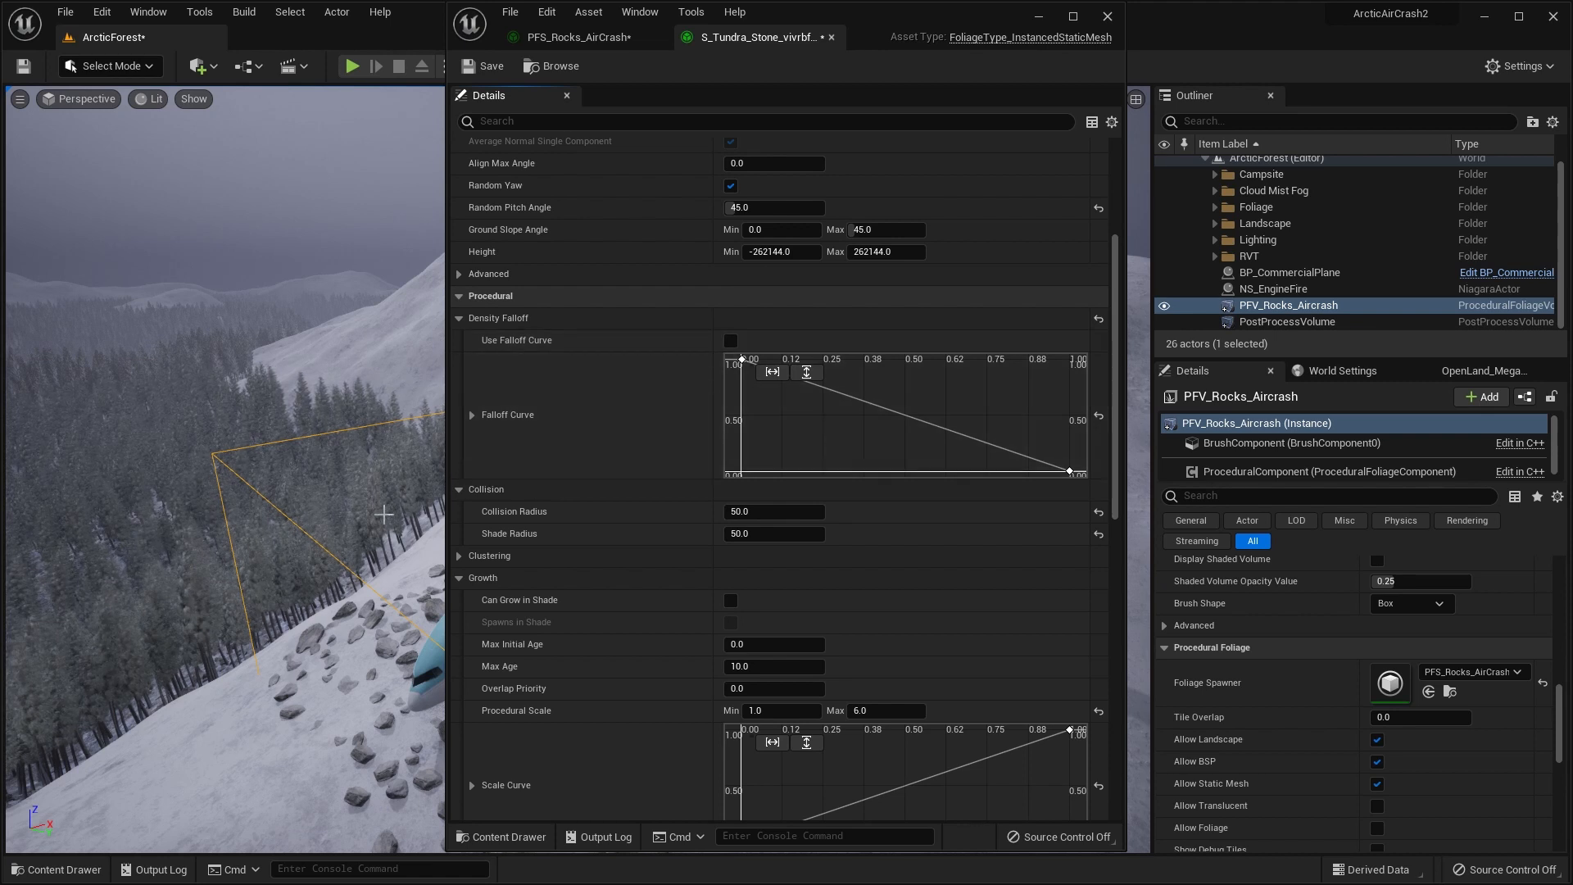
click(730, 340)
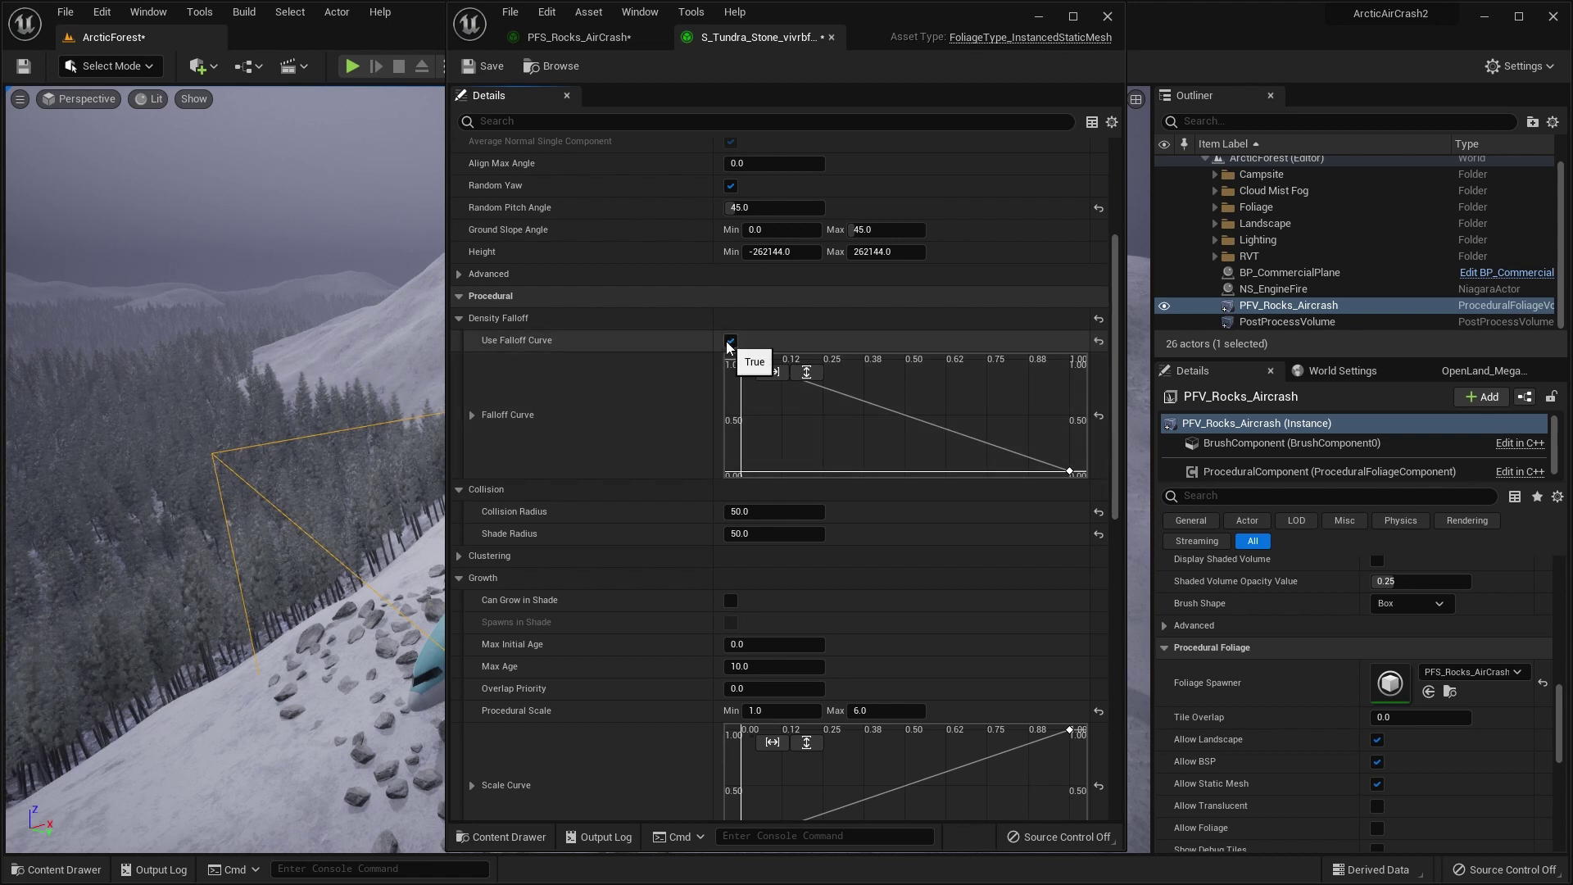
Step: Save the stone foliage type, close its editor, and save the rocks spawner
click(483, 65)
click(831, 37)
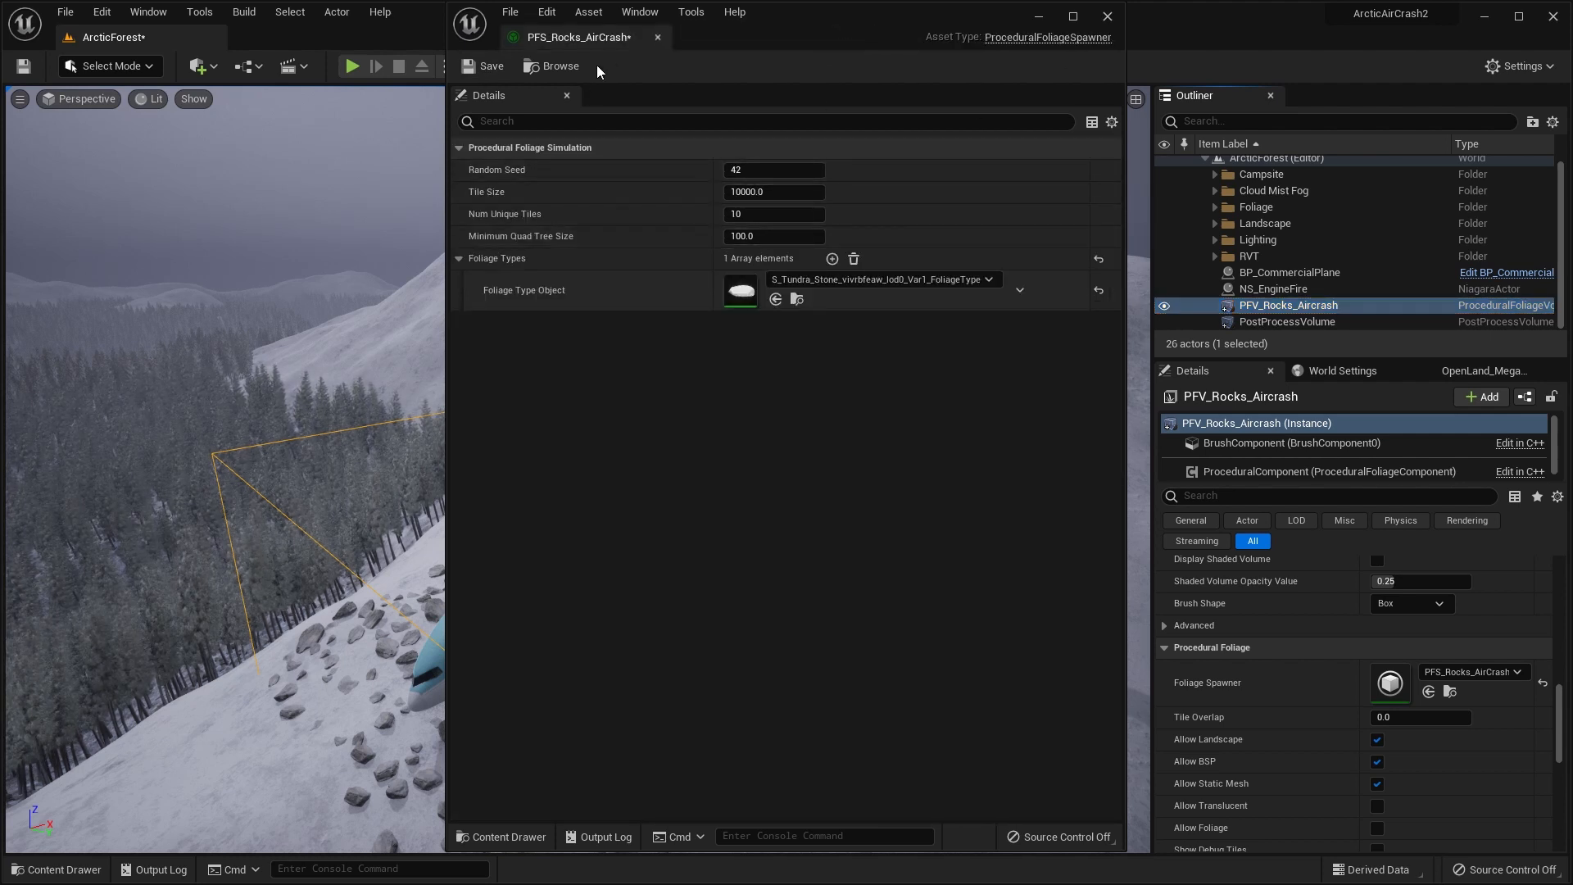
click(484, 68)
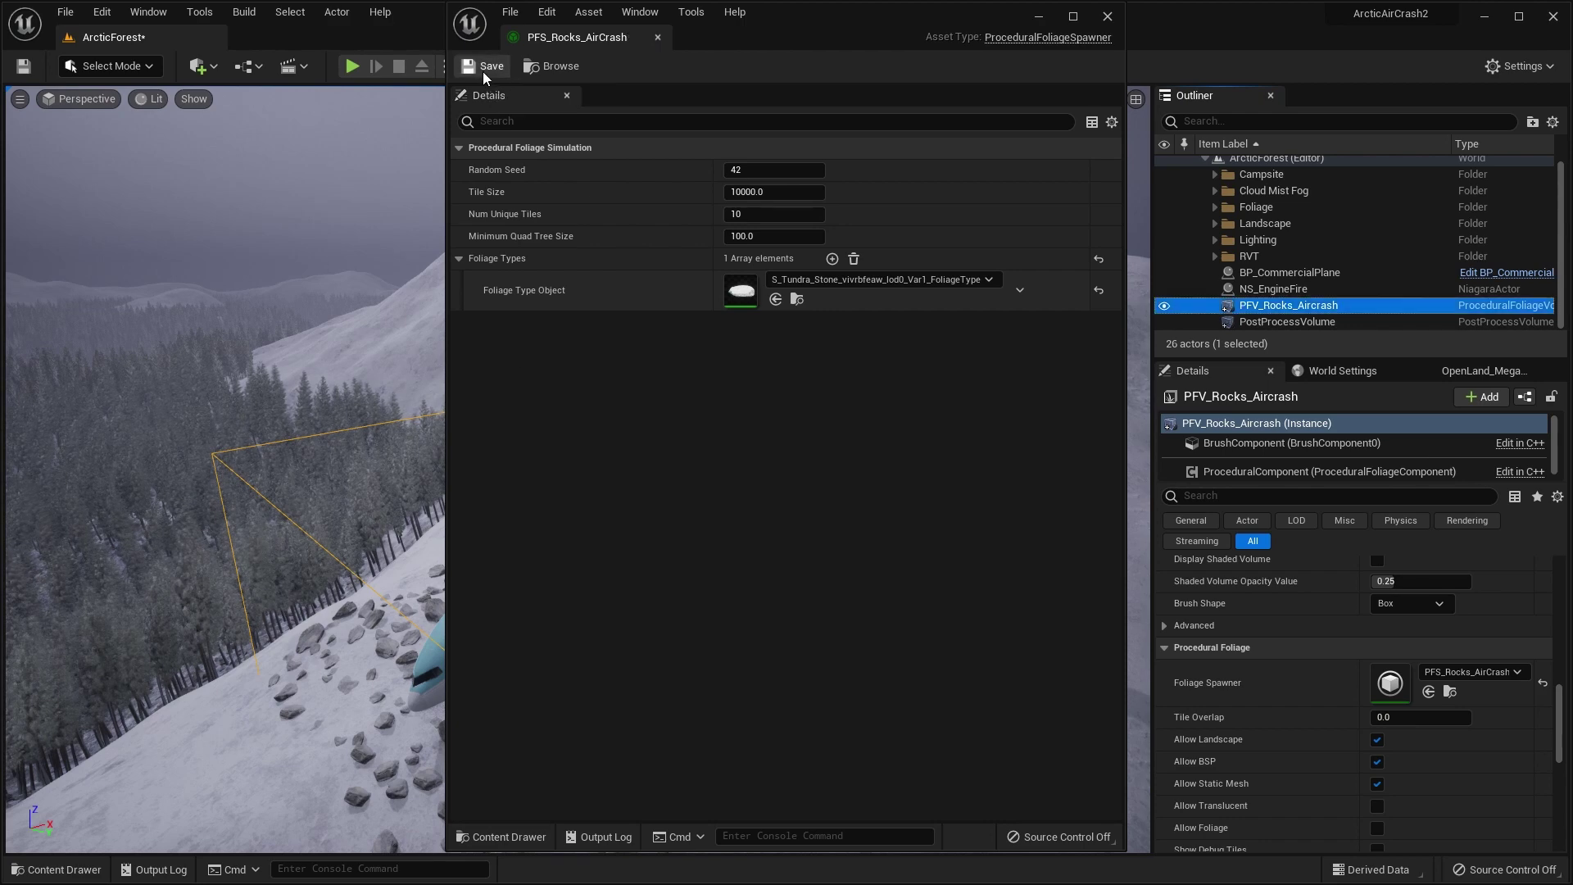
Step: Reopen the PFS_Rocks_AirCrash spawner from the Content Browser
click(657, 37)
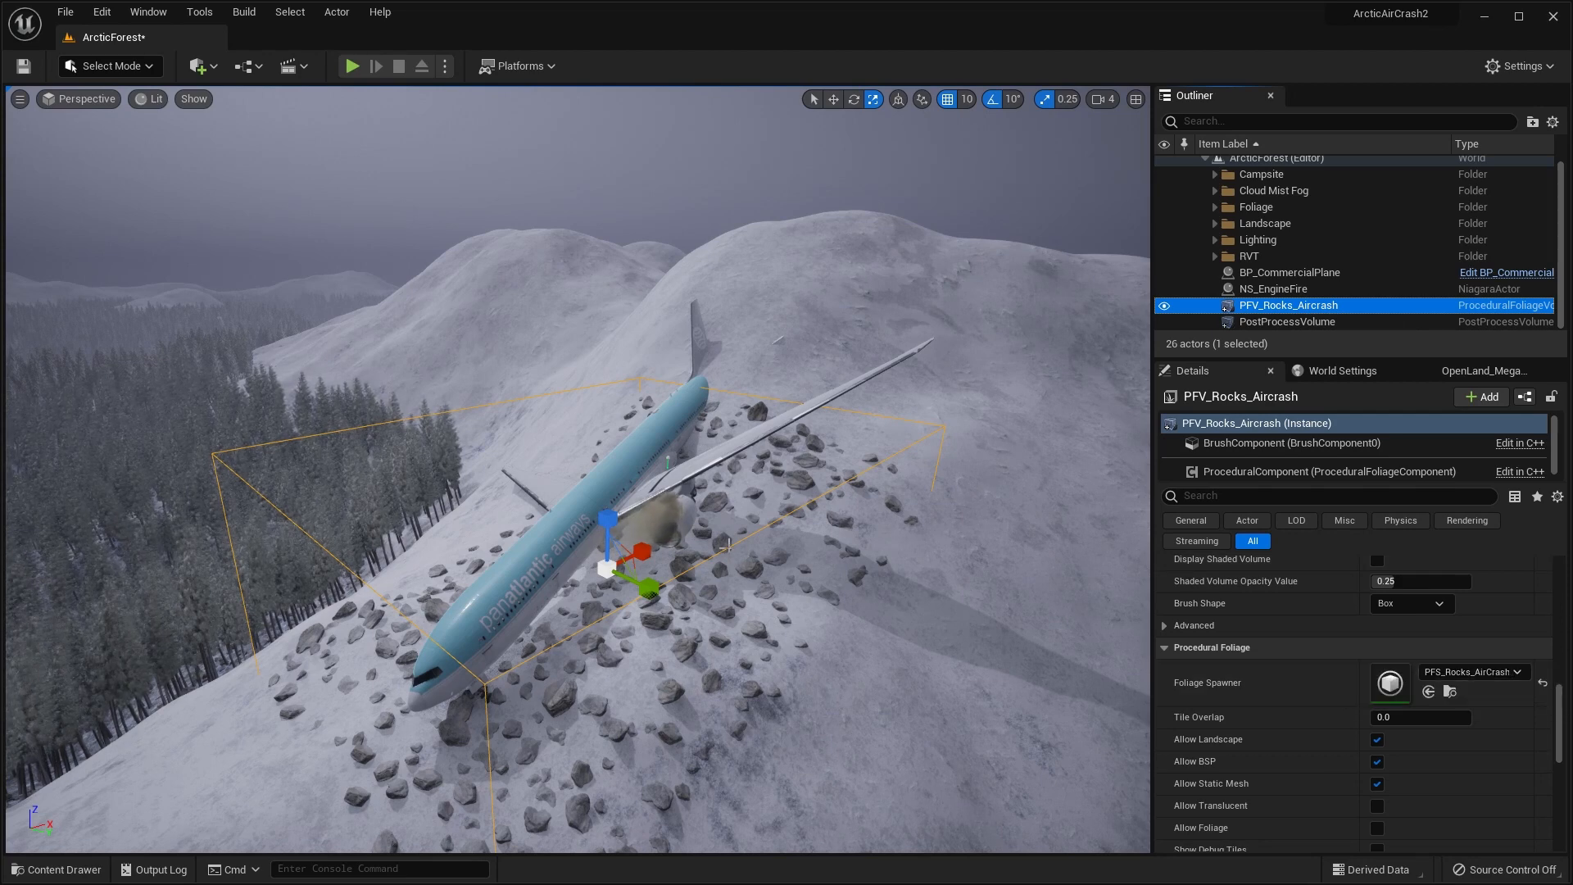
click(1449, 691)
double_click(422, 652)
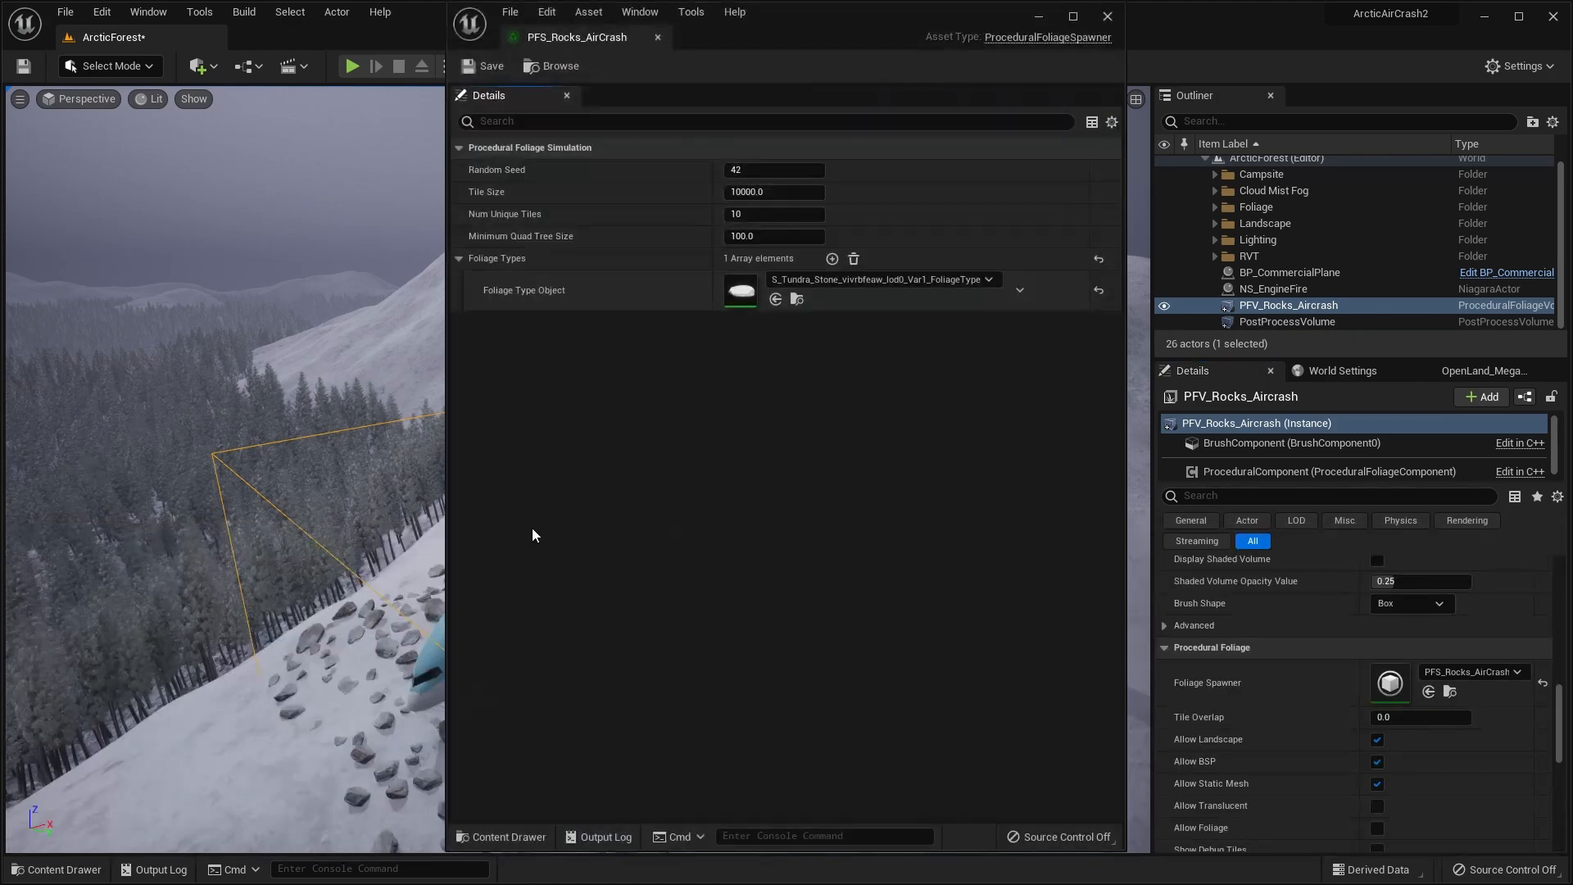
Step: Switch the spawner's foliage type to the FoliageType2 stone variant and save
click(955, 283)
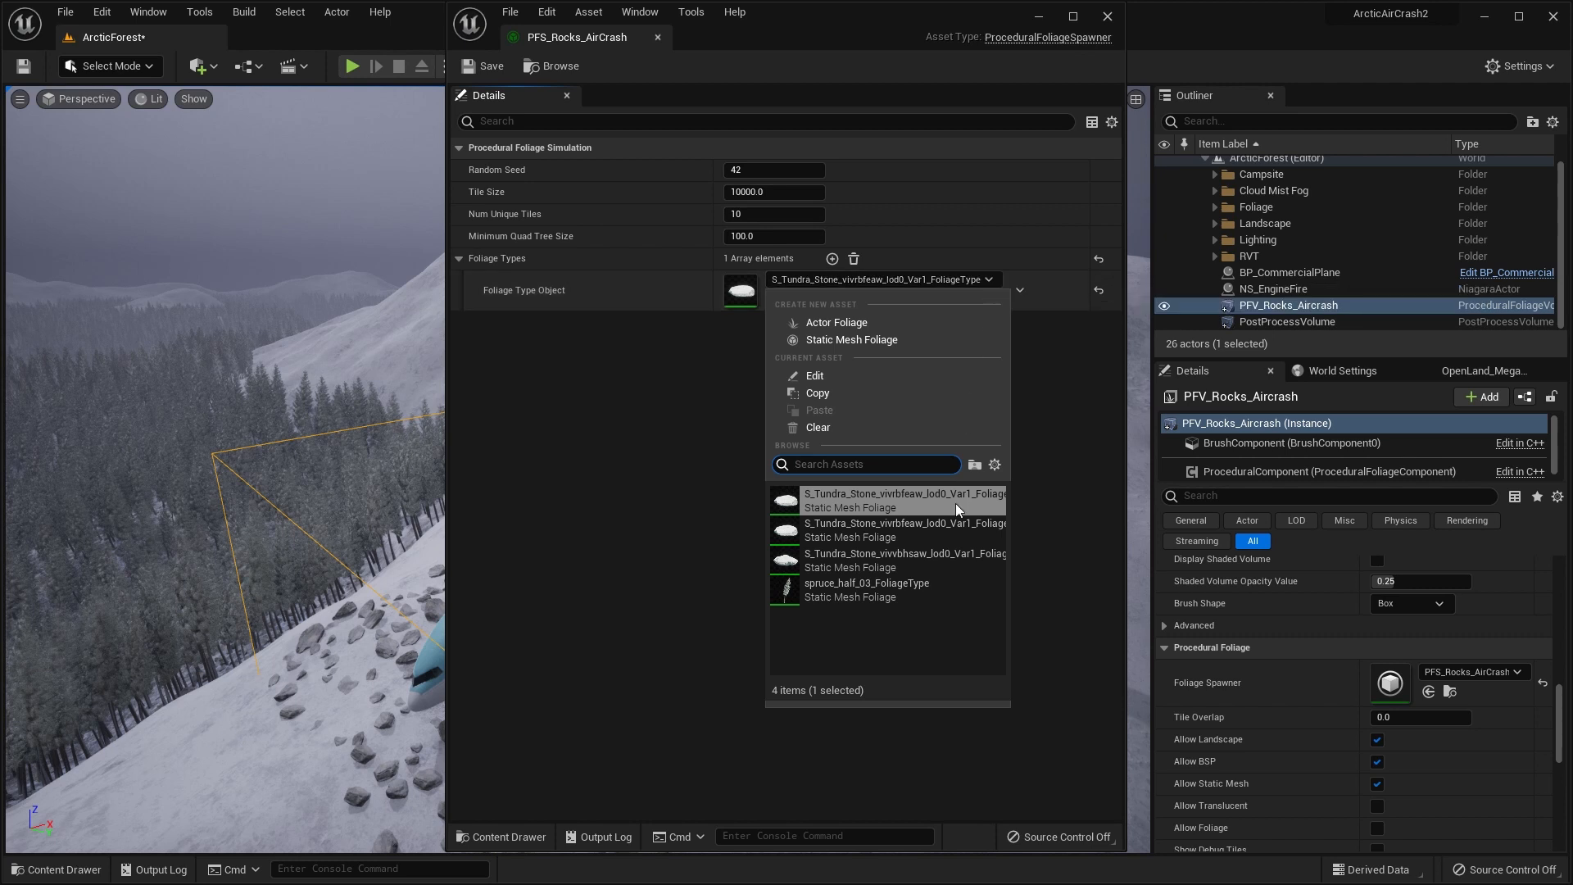
click(949, 530)
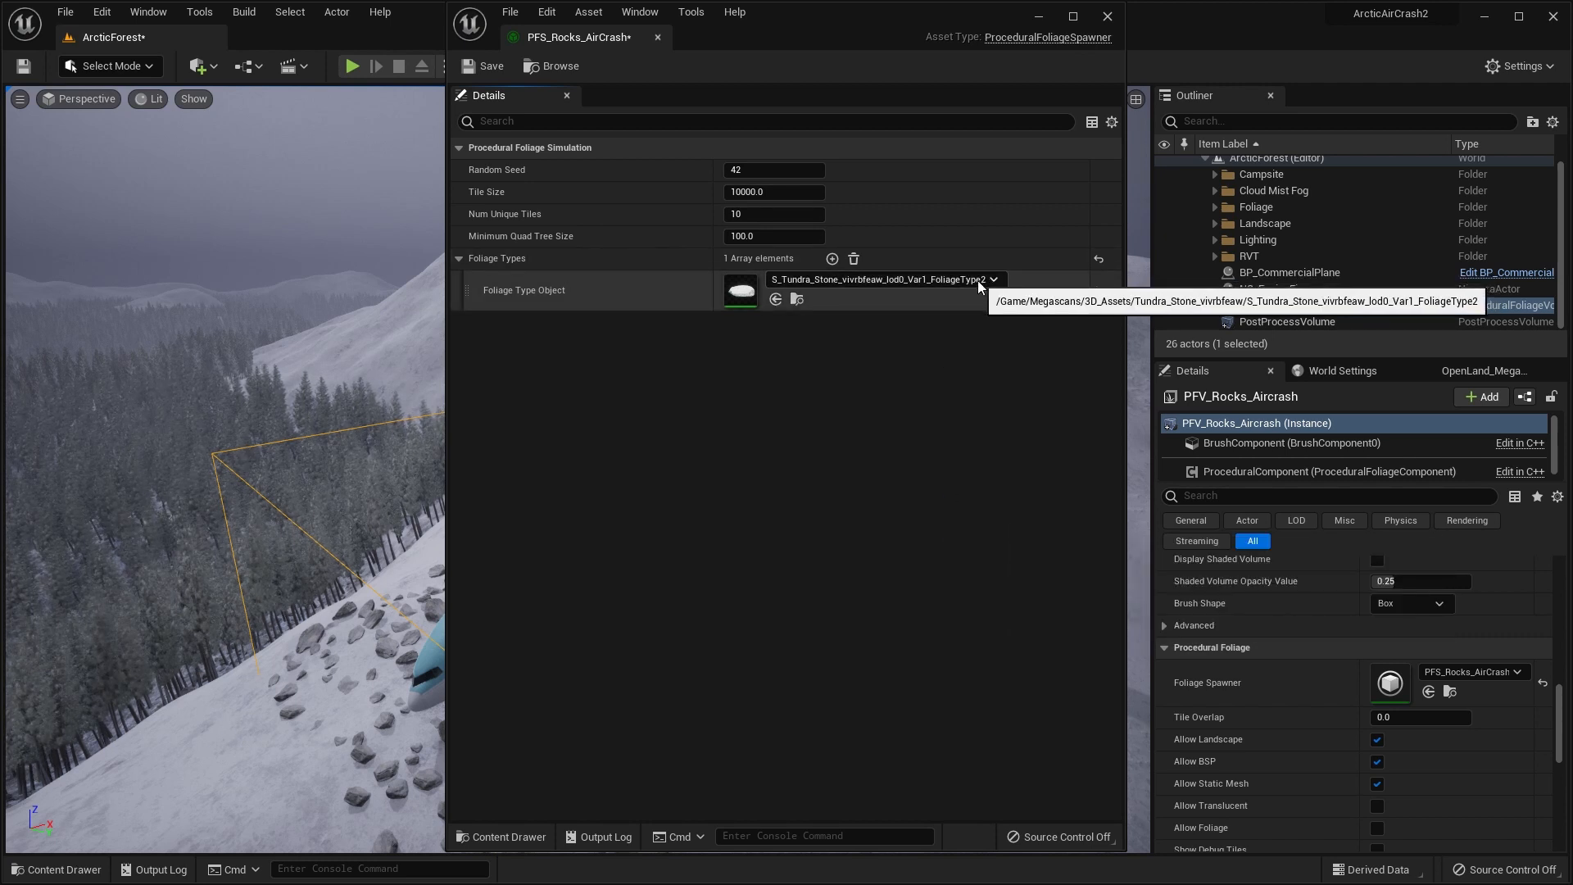
click(490, 66)
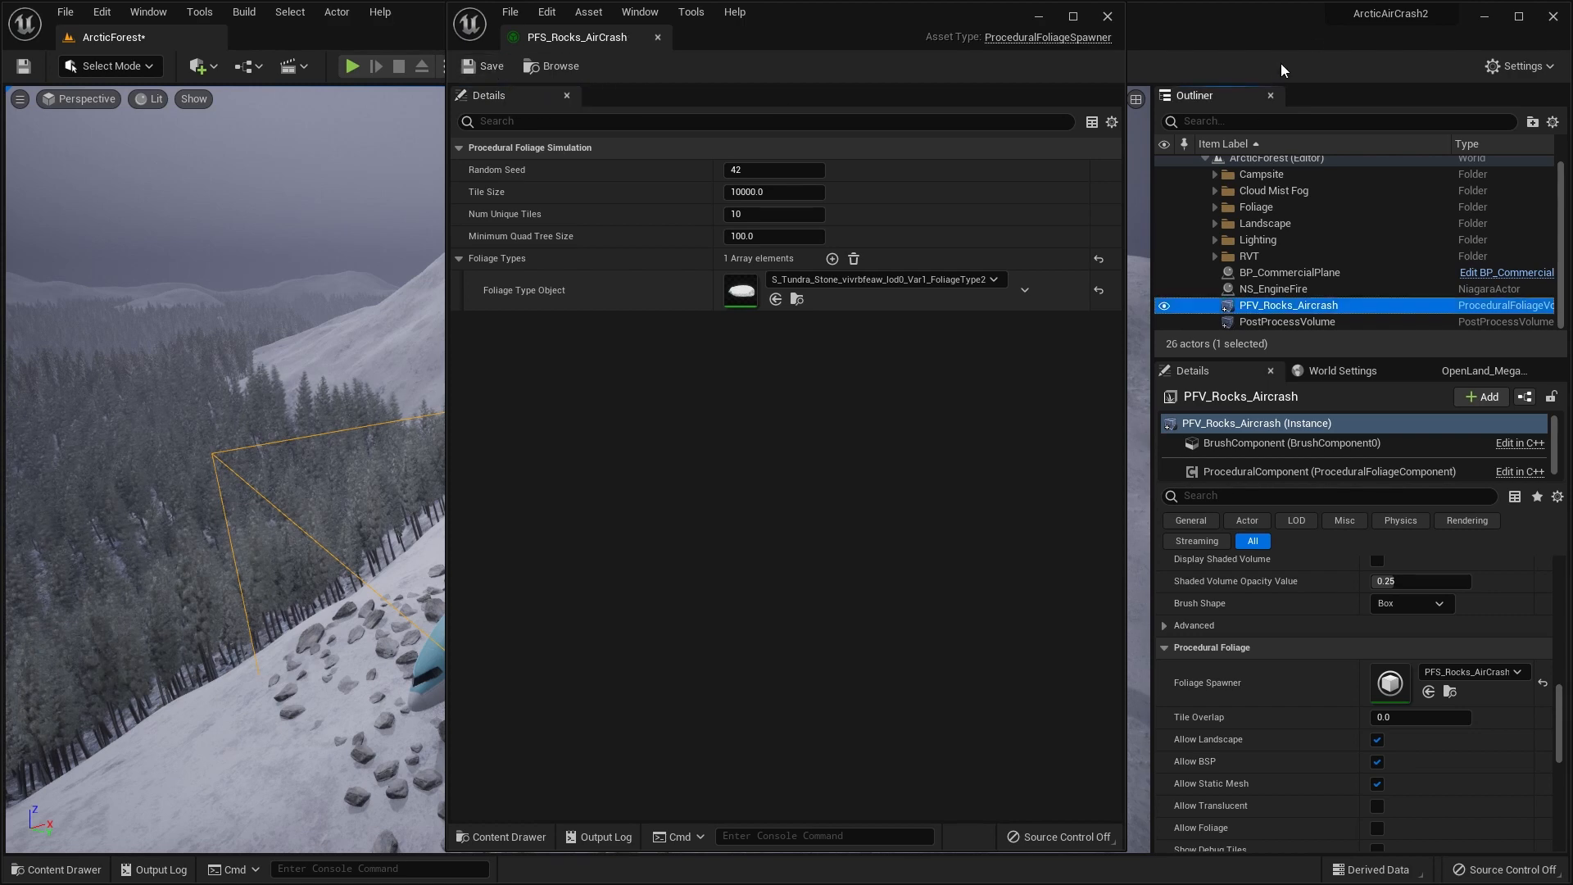
Step: Resimulate the volume to regenerate the rocks, then open the add-content options
click(1104, 16)
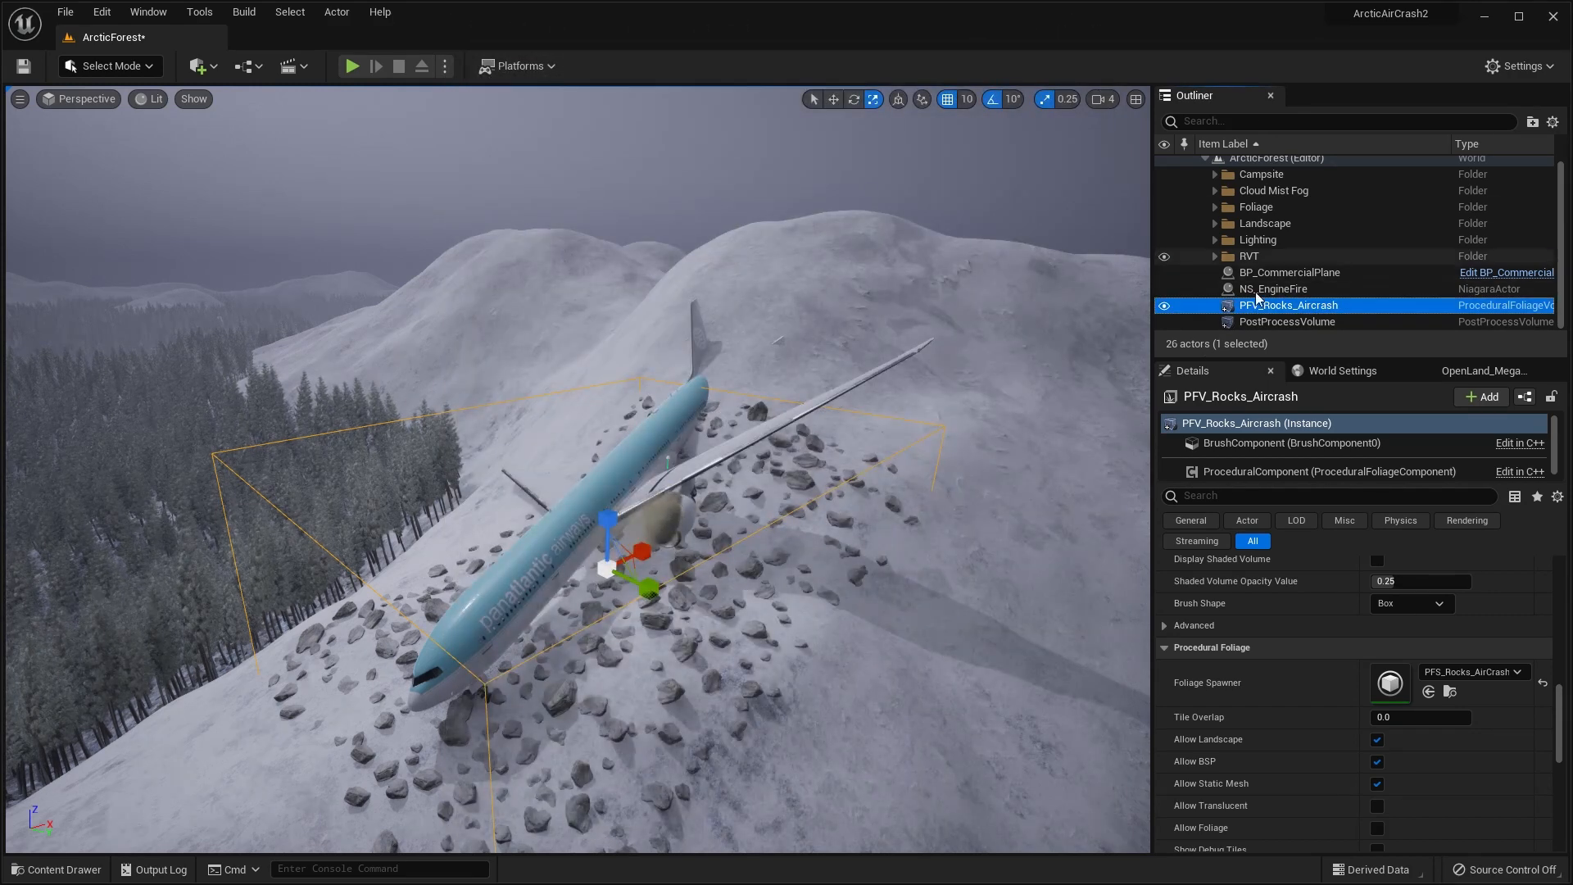
scroll(1364, 722, down, 3)
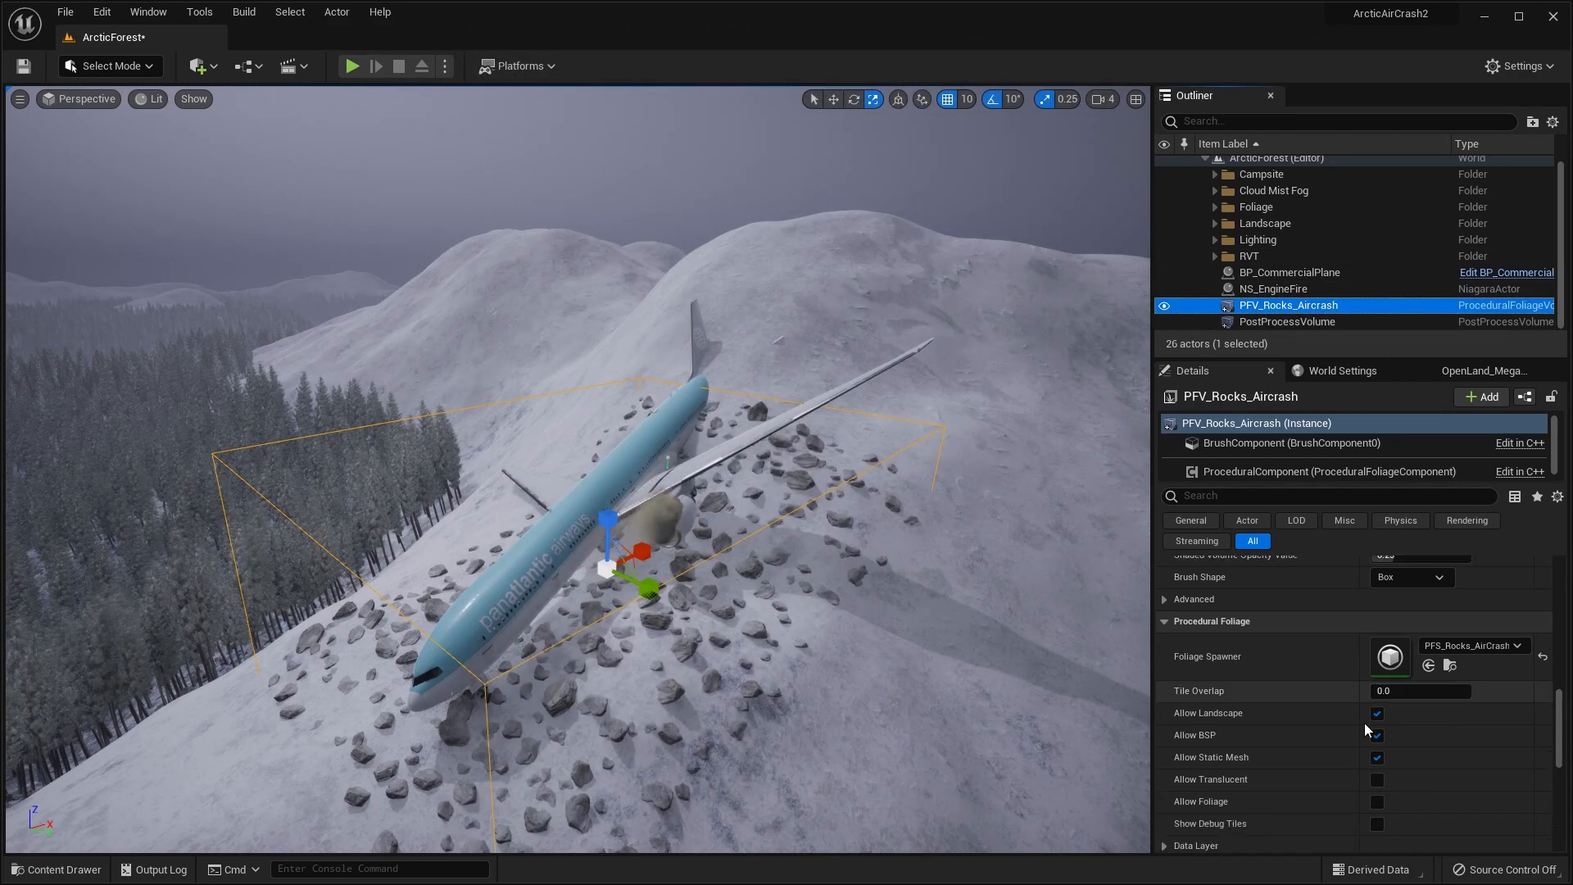
scroll(1364, 723, down, 2)
click(1408, 763)
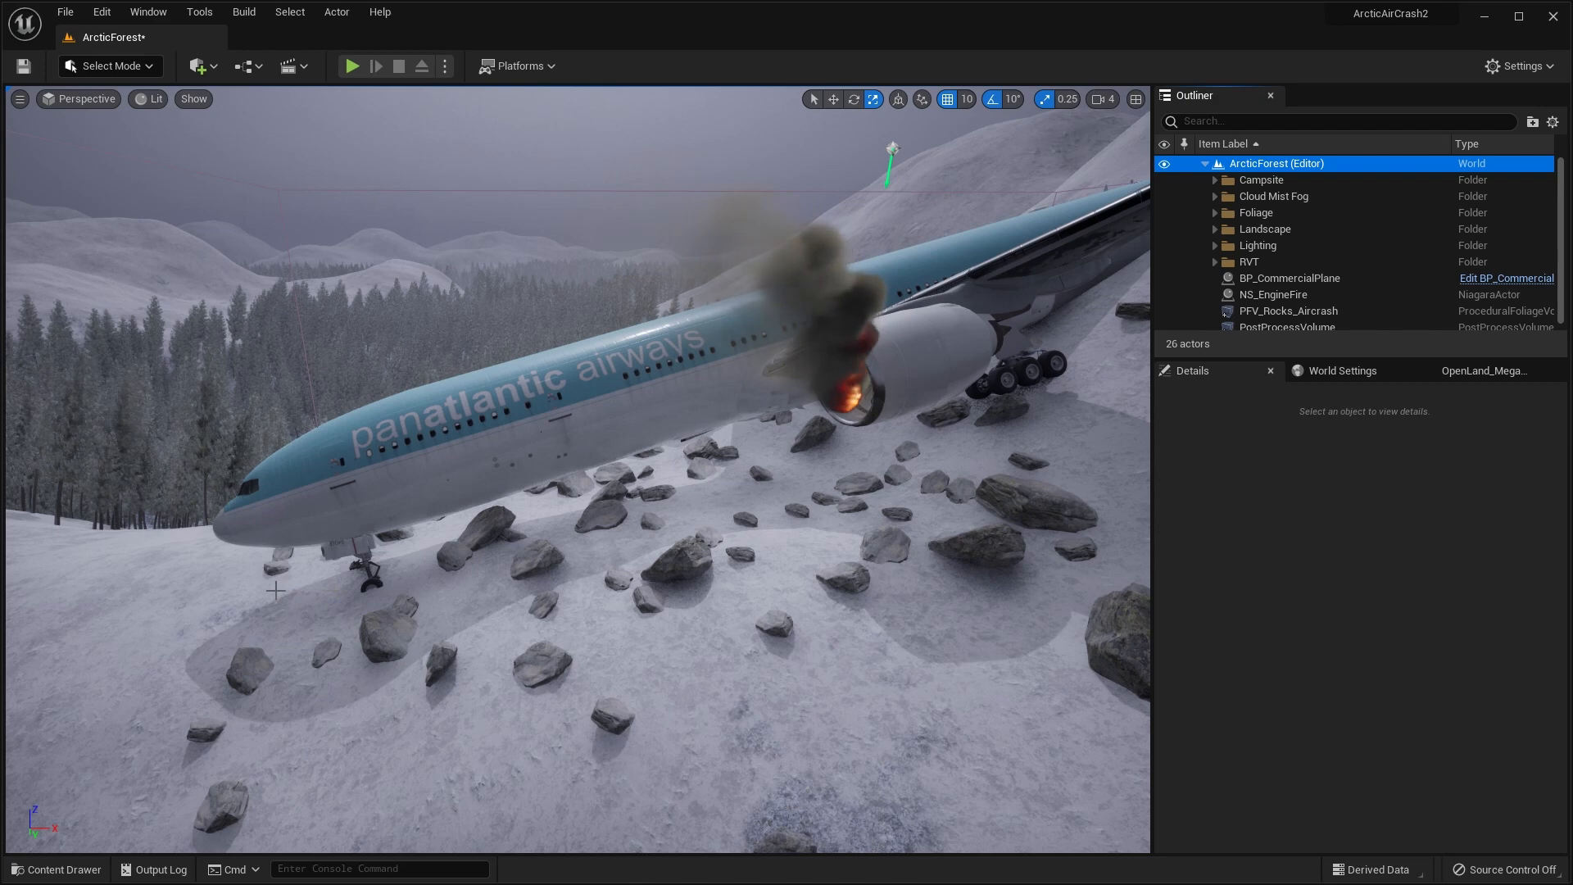
click(200, 65)
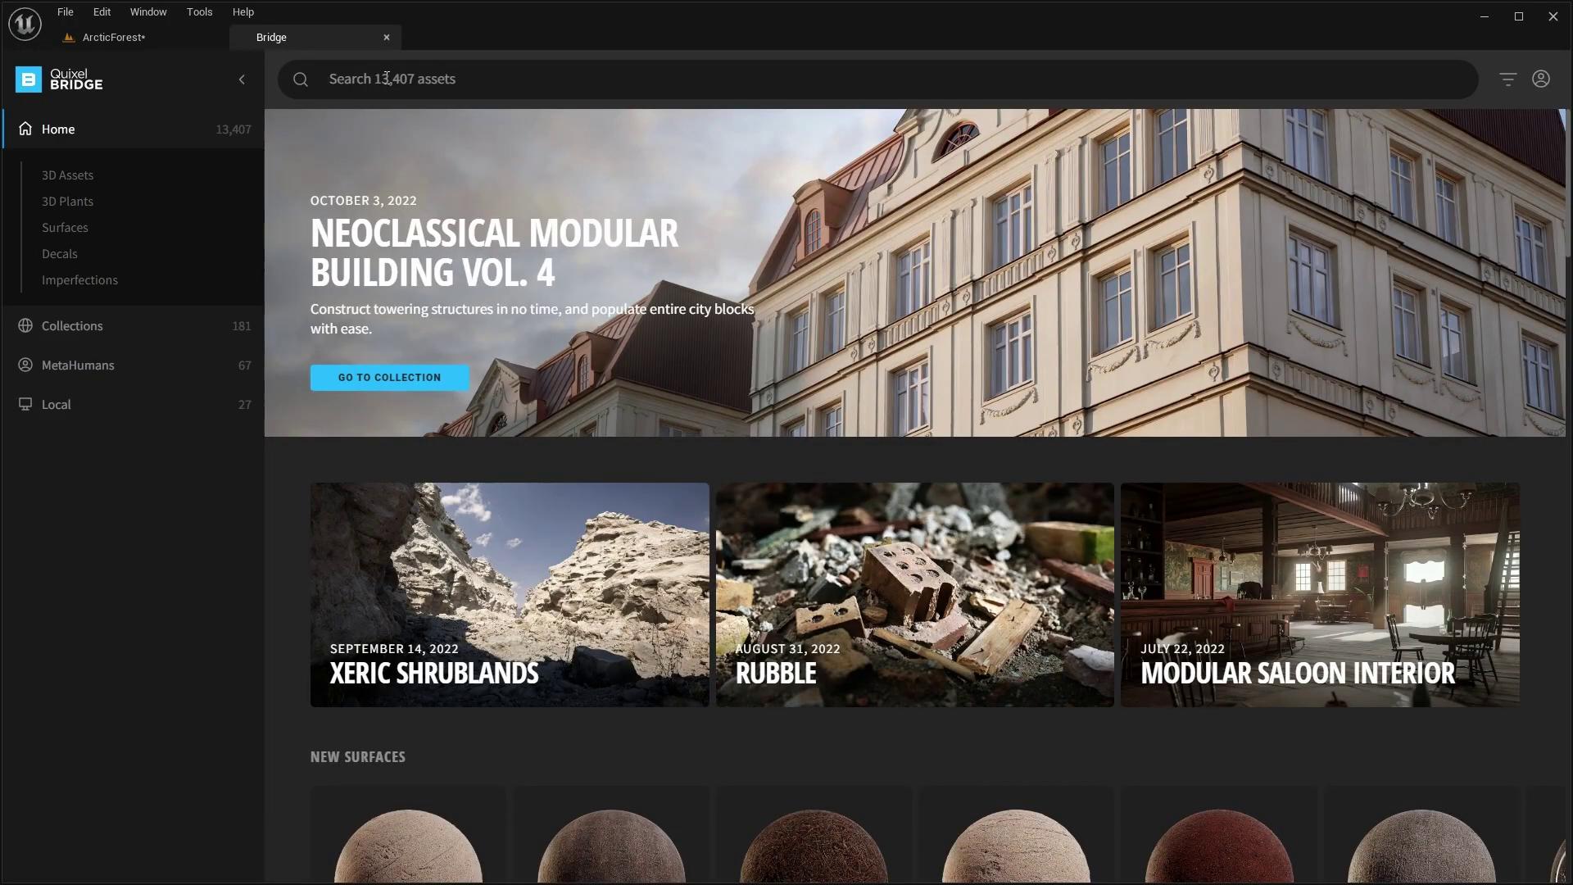
Step: Search Quixel Bridge for 'snow footprints' and add the Snow Footprints decal to the project
click(387, 79)
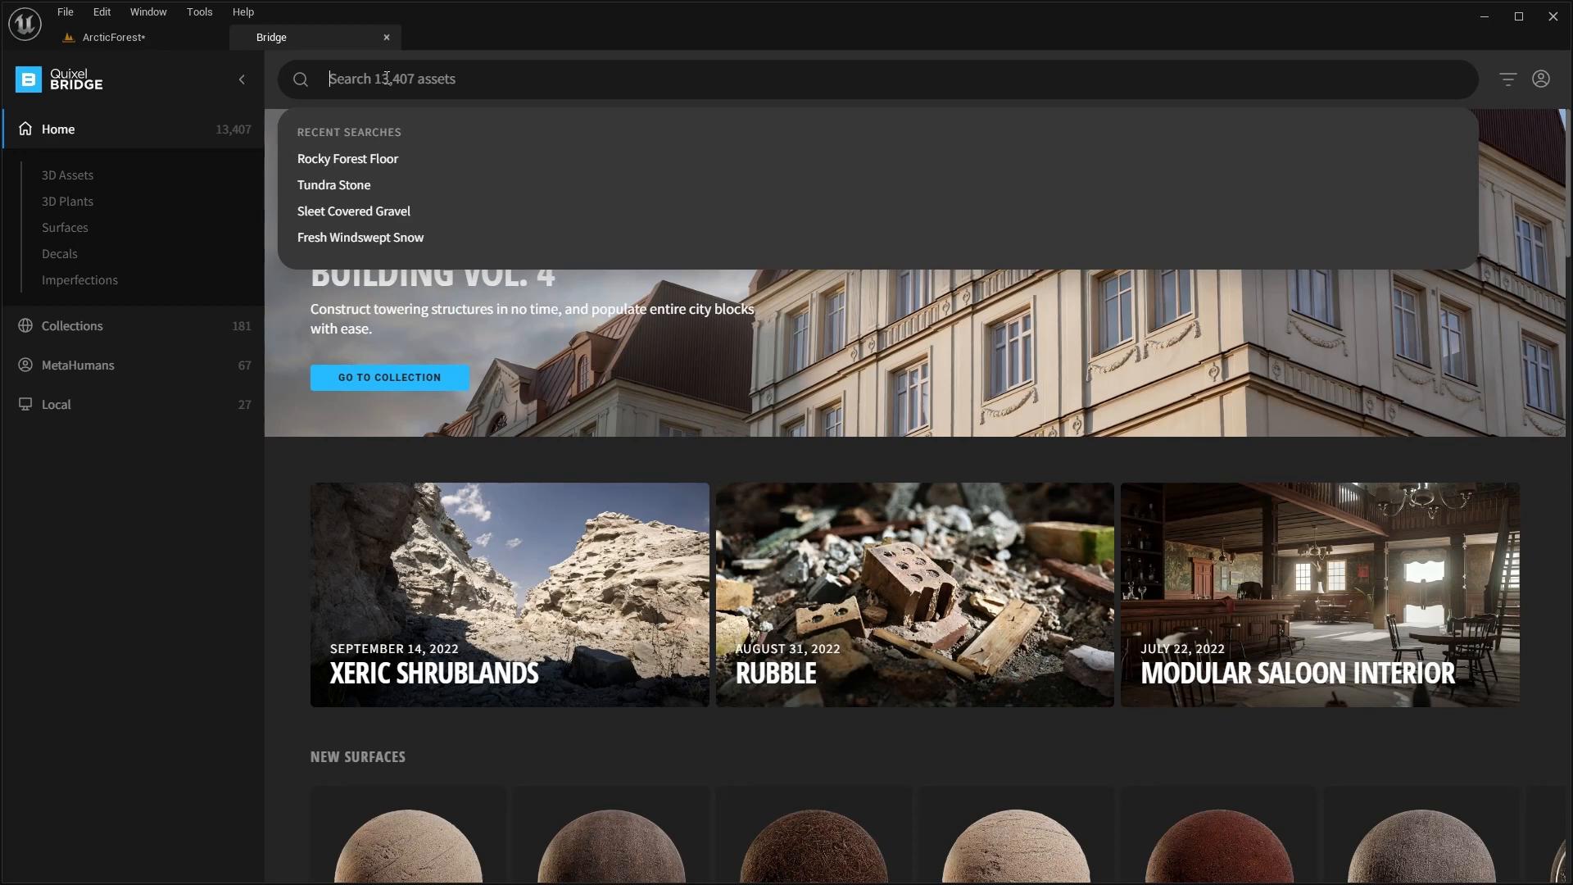
text(snow)
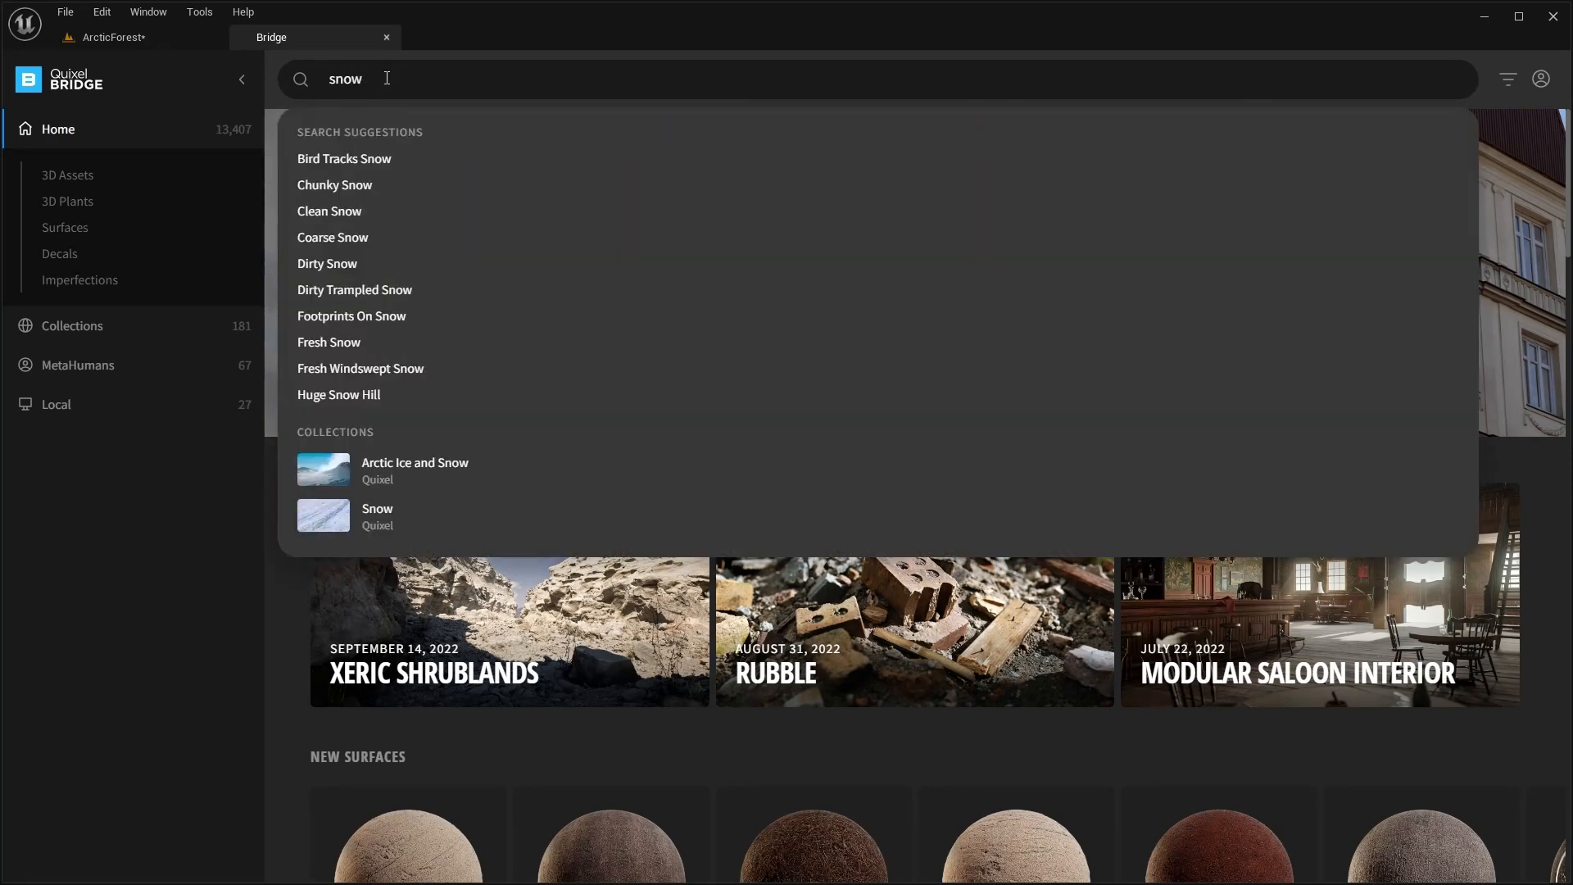
text( foo)
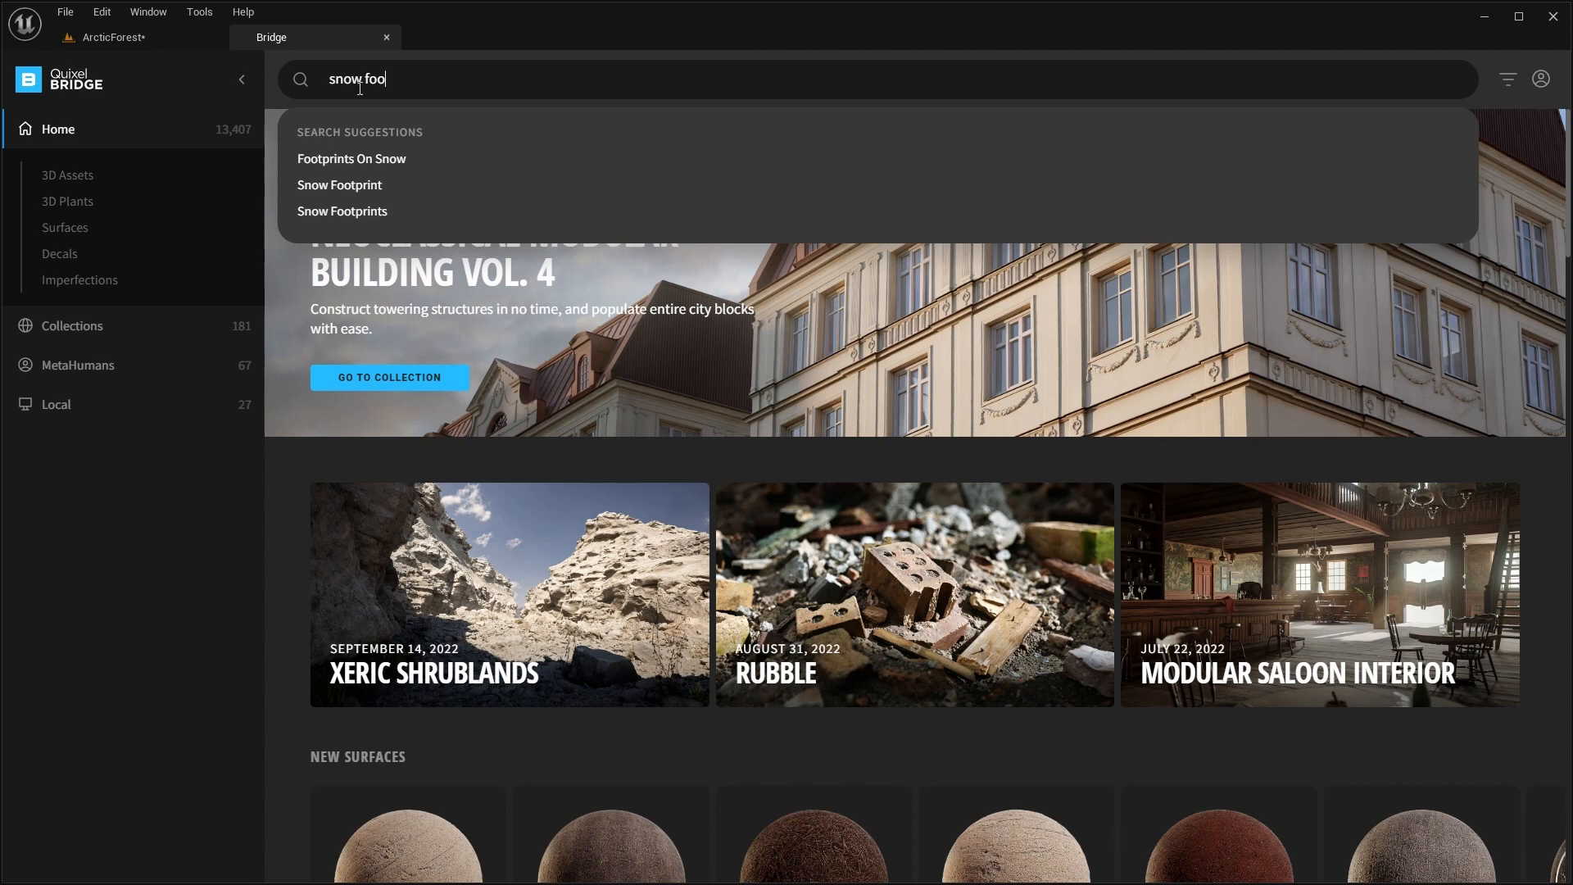
click(342, 211)
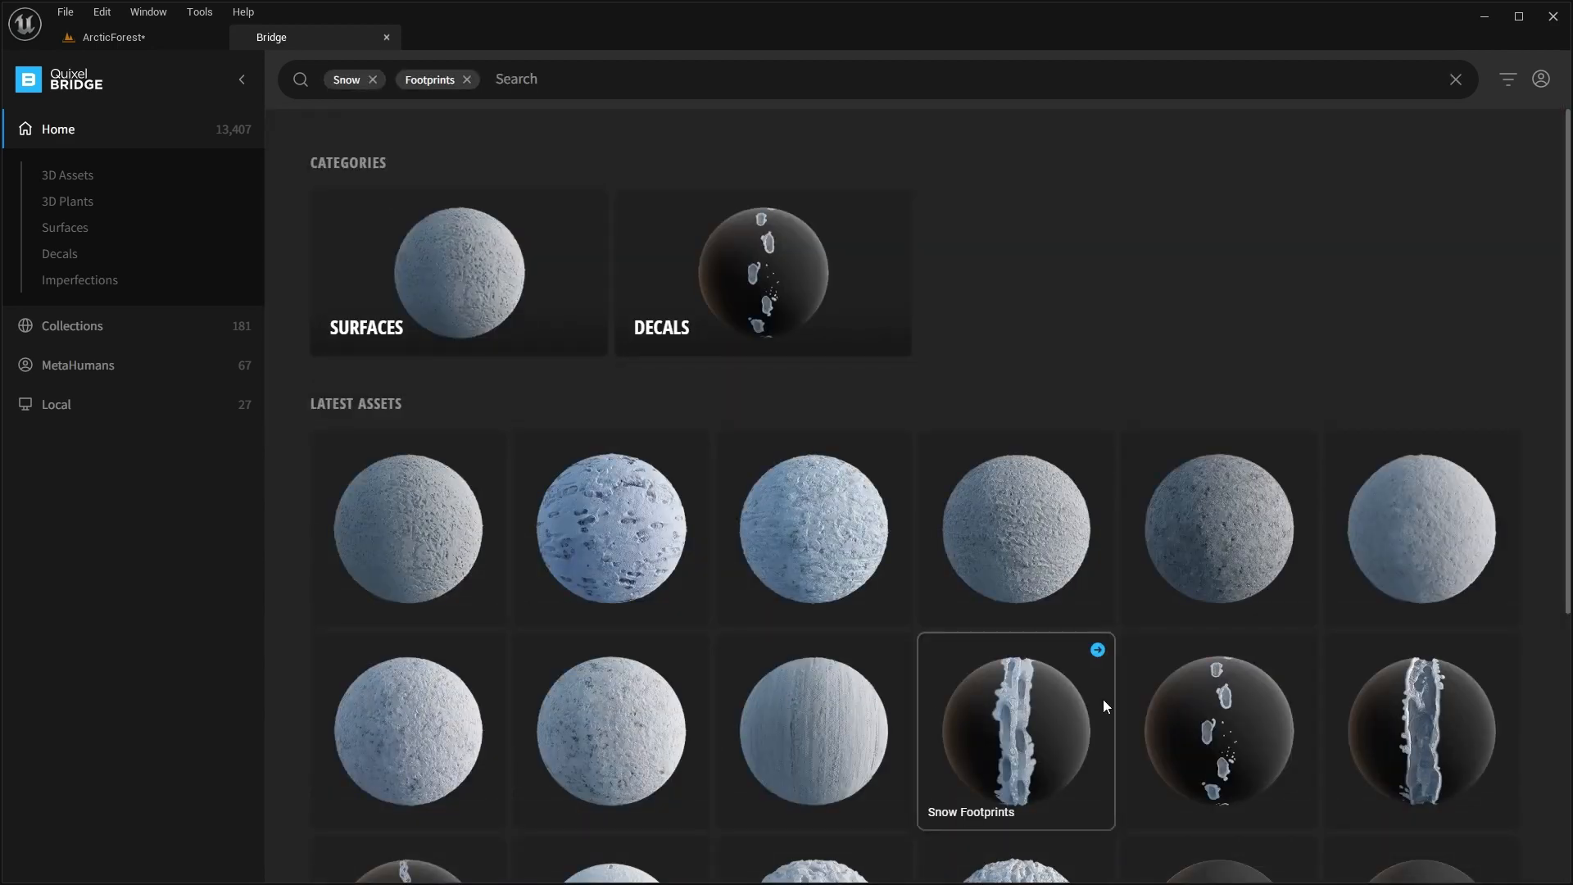
scroll(533, 632, down, 2)
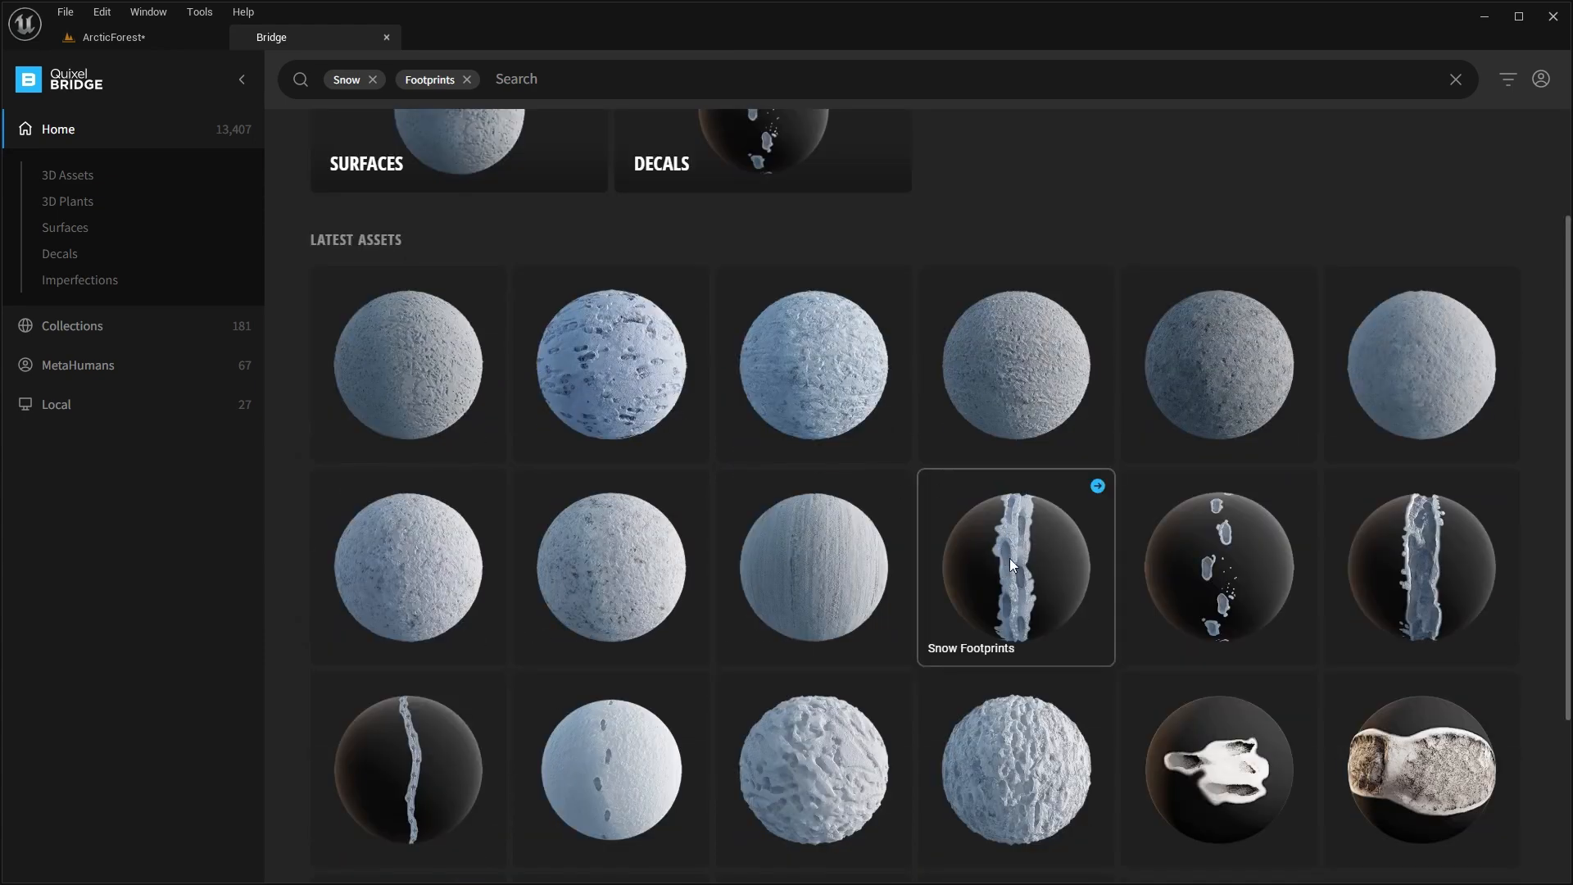
click(1032, 556)
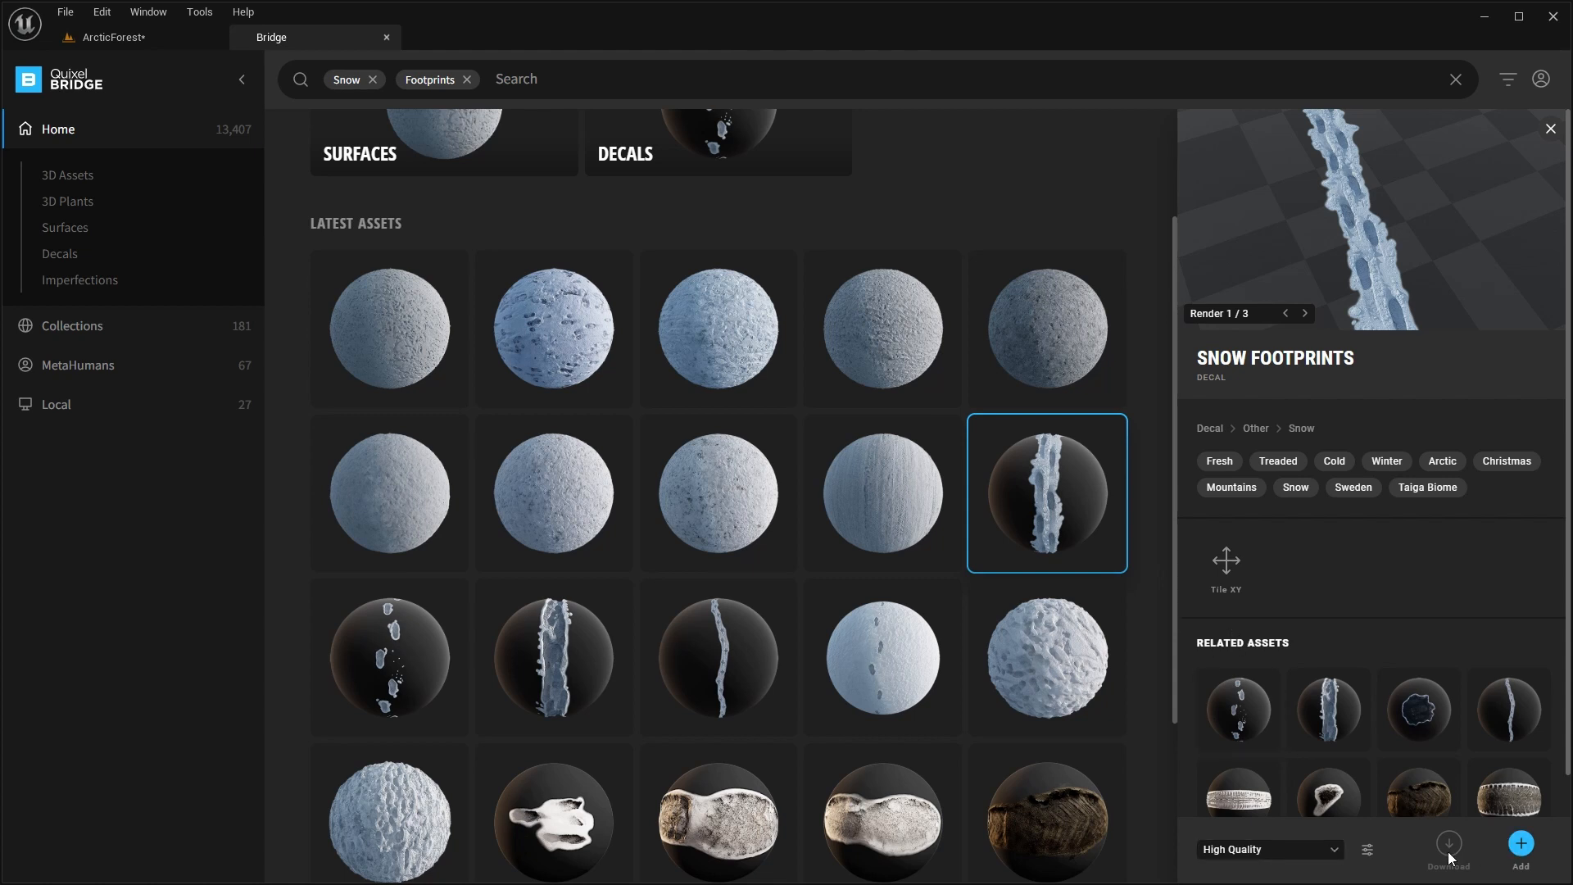
click(1522, 846)
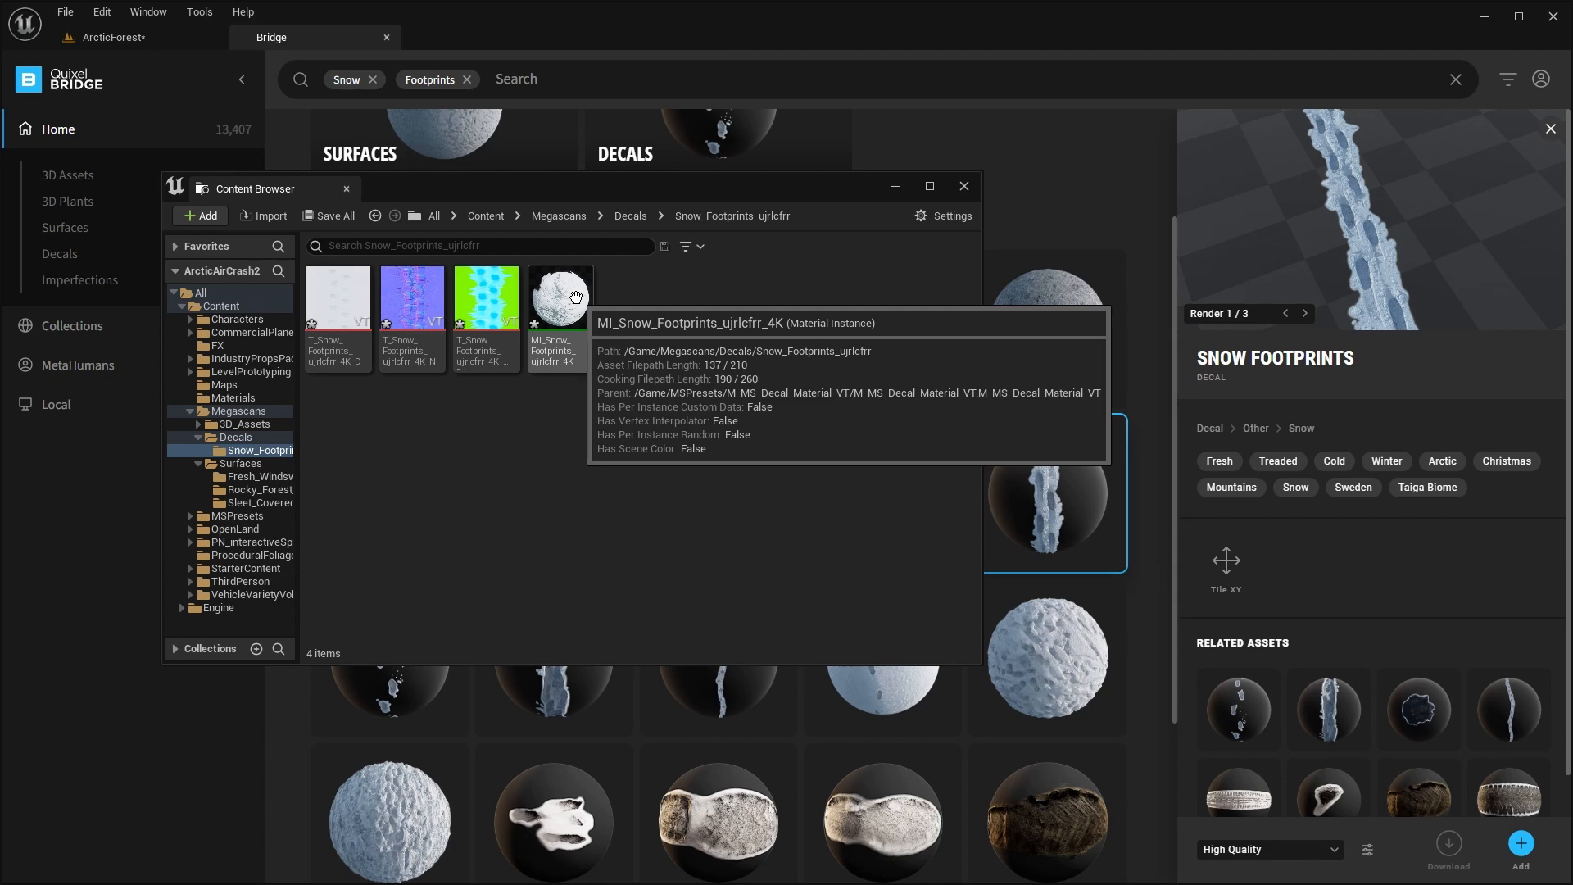
Step: Close Bridge and drop the MI_Snow_Footprints decal onto the snow below the plane's nose
click(386, 35)
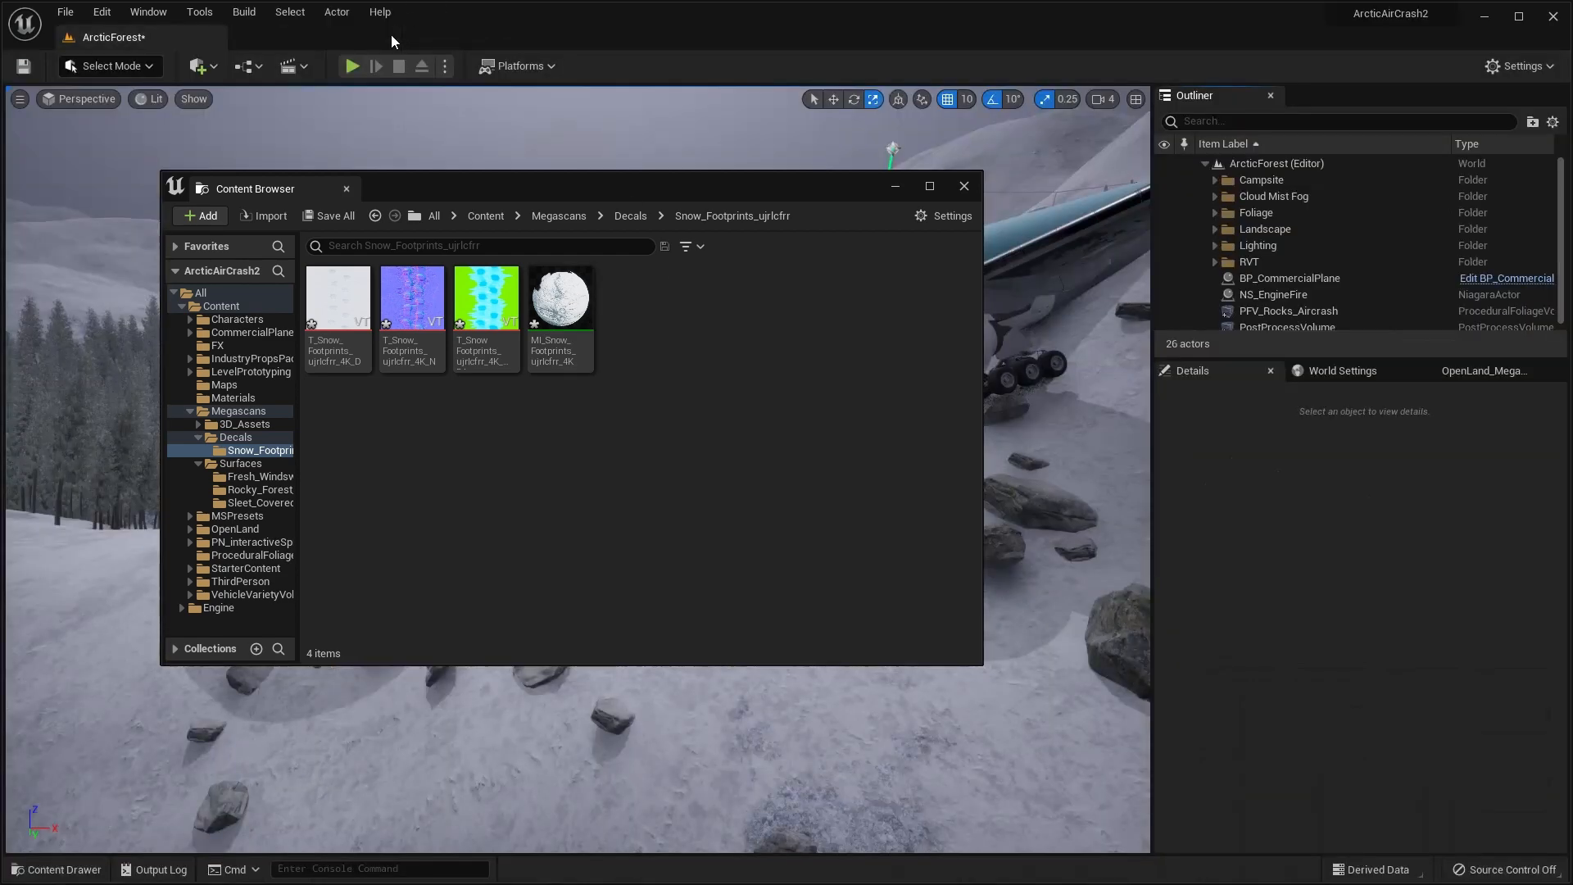
drag(680, 181, 1189, 131)
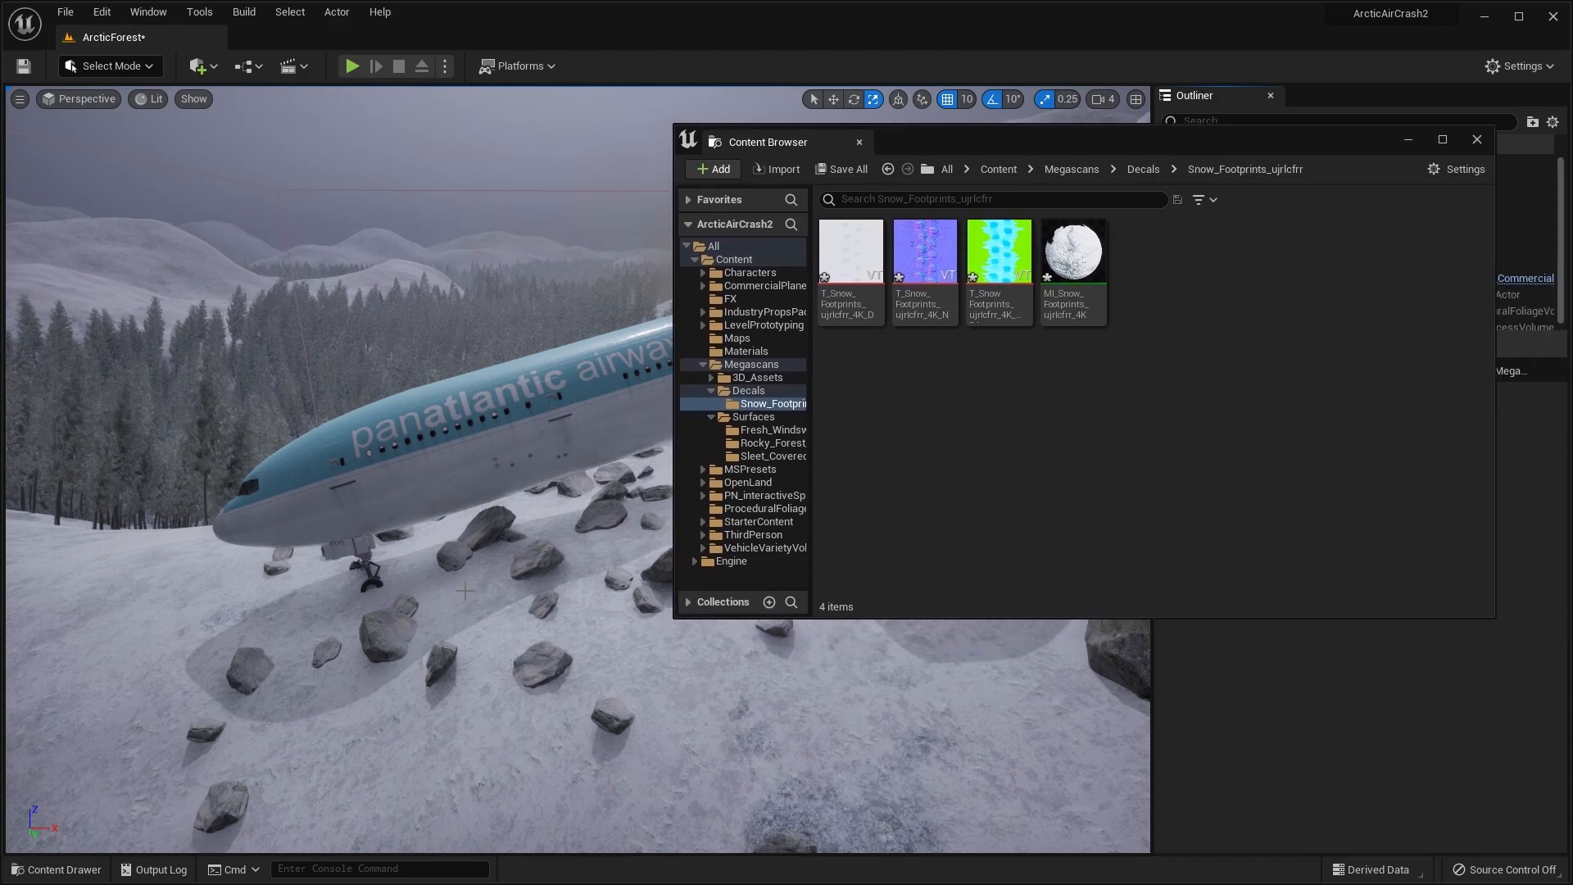
mouse_move(368, 491)
right_down()
mouse_move(443, 467)
mouse_move(418, 480)
right_up()
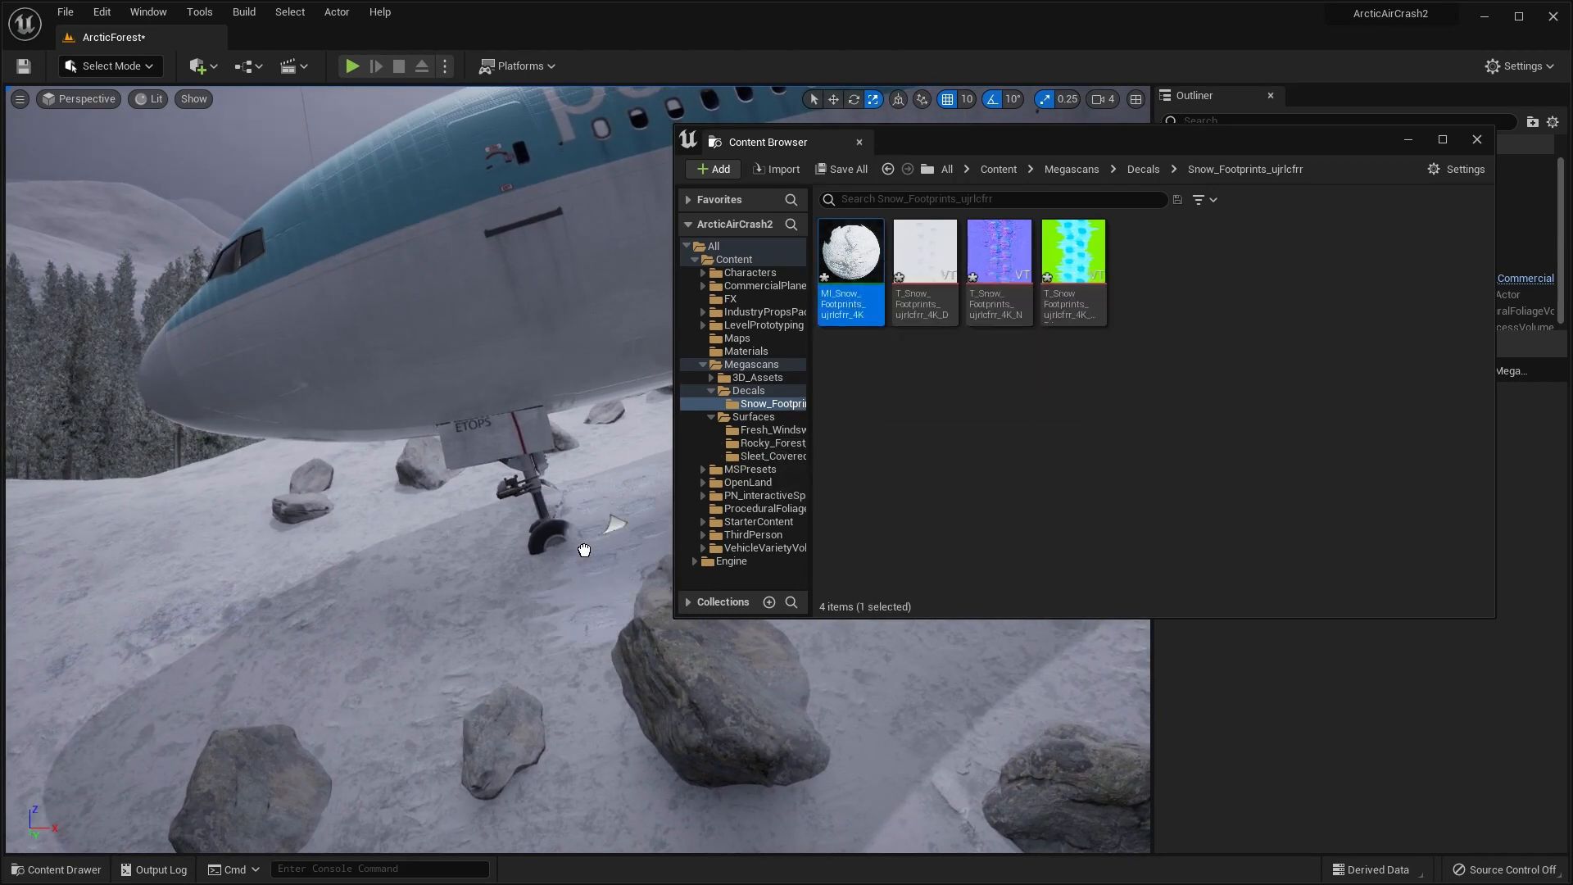
mouse_move(583, 549)
mouse_down()
mouse_move(515, 584)
mouse_move(526, 593)
mouse_up()
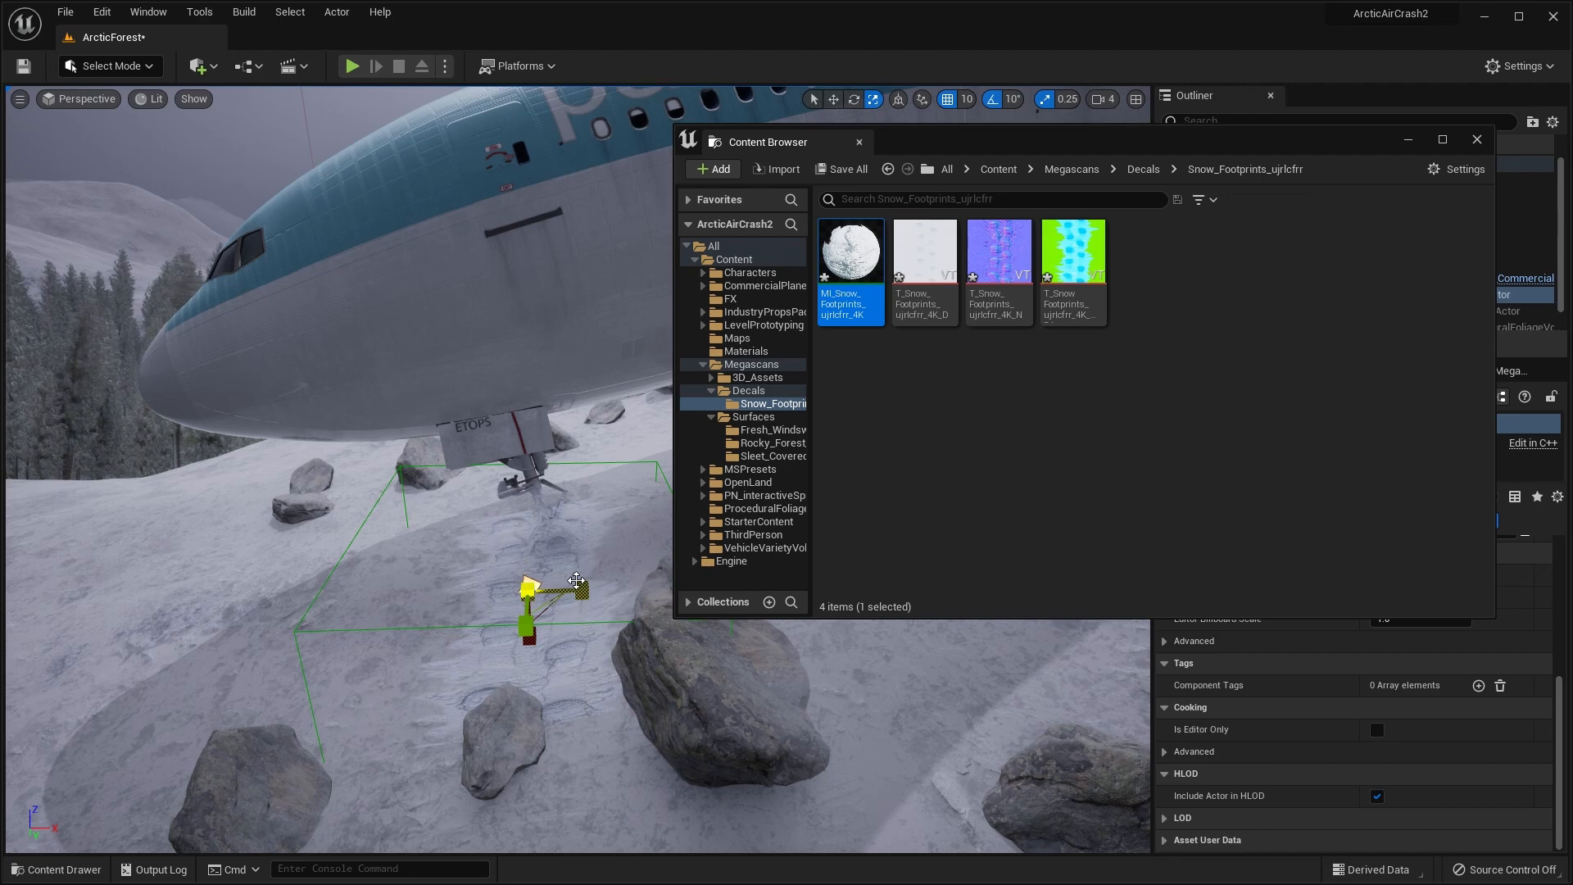
Step: Rotate the footprints decal -90 degrees
key(space)
key(space)
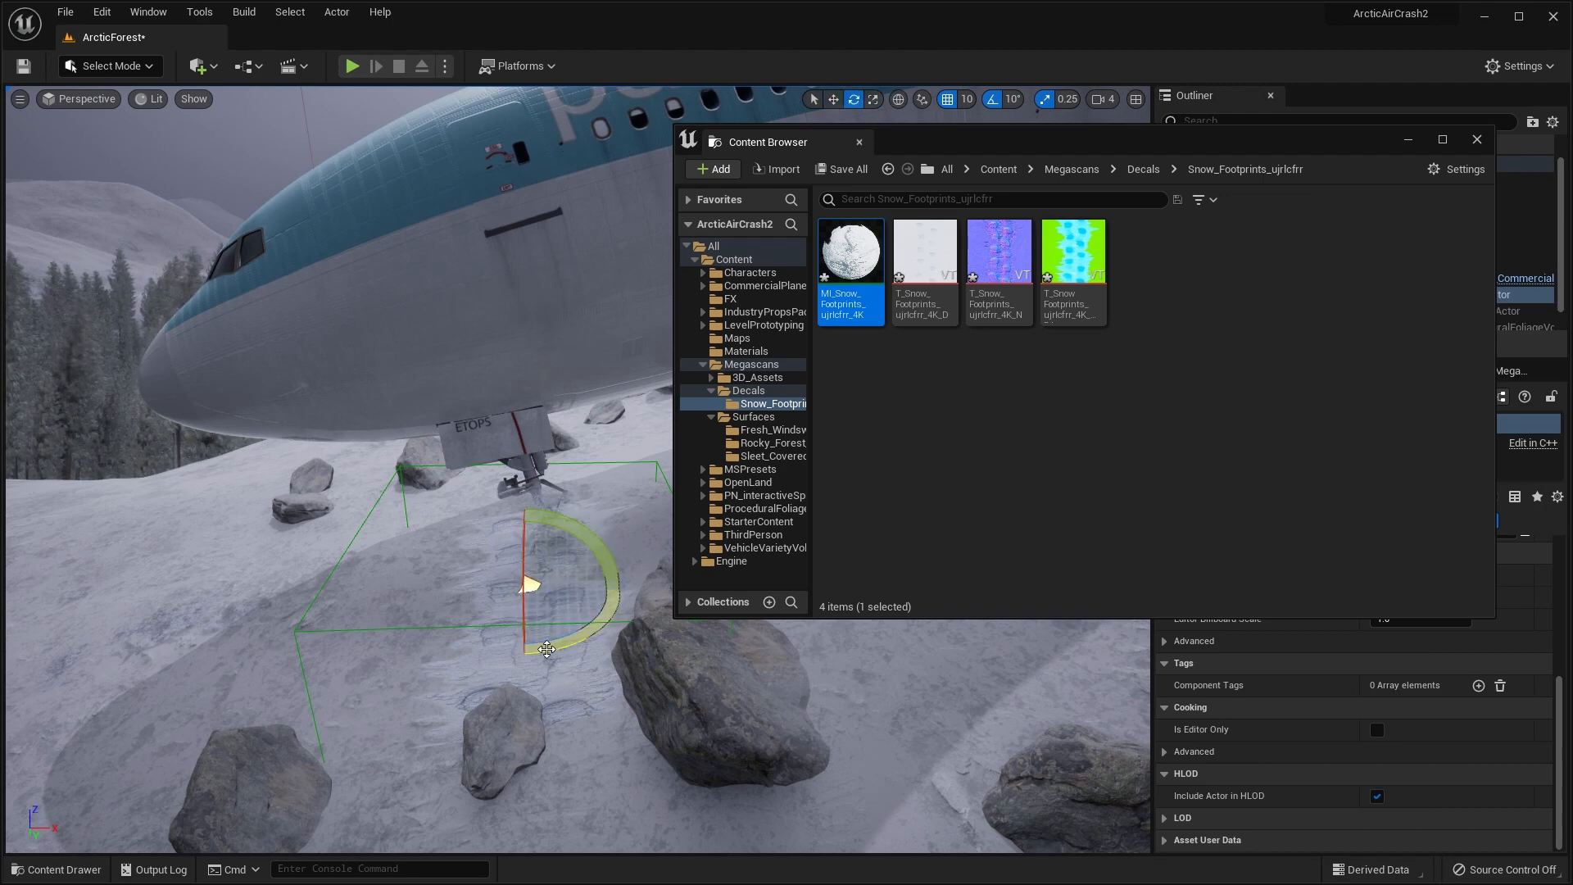
drag(558, 652, 630, 591)
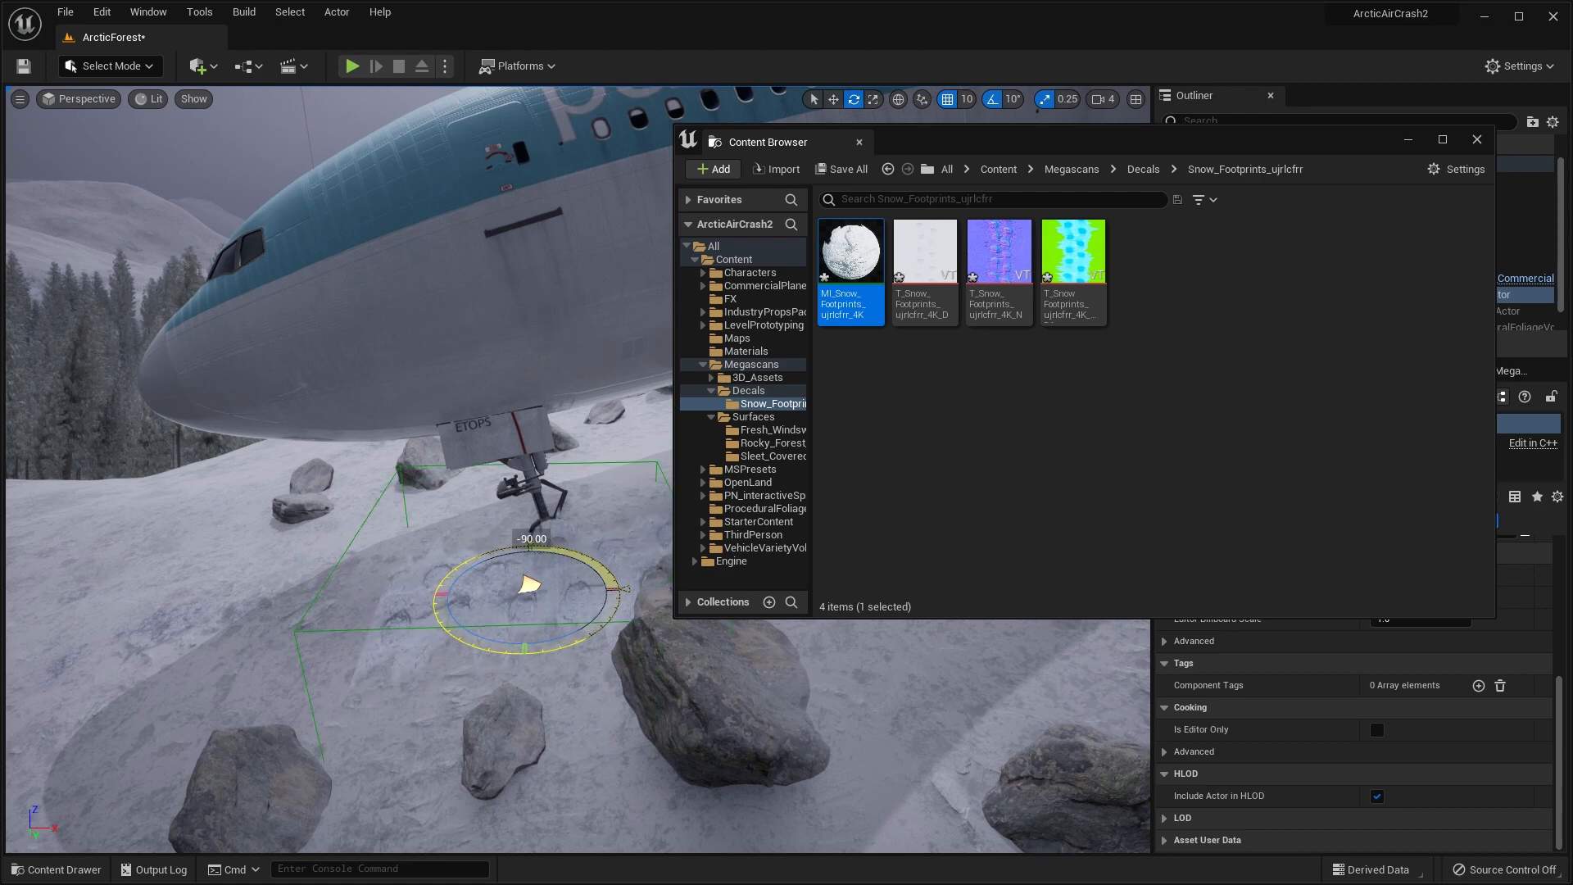
drag(631, 591, 626, 593)
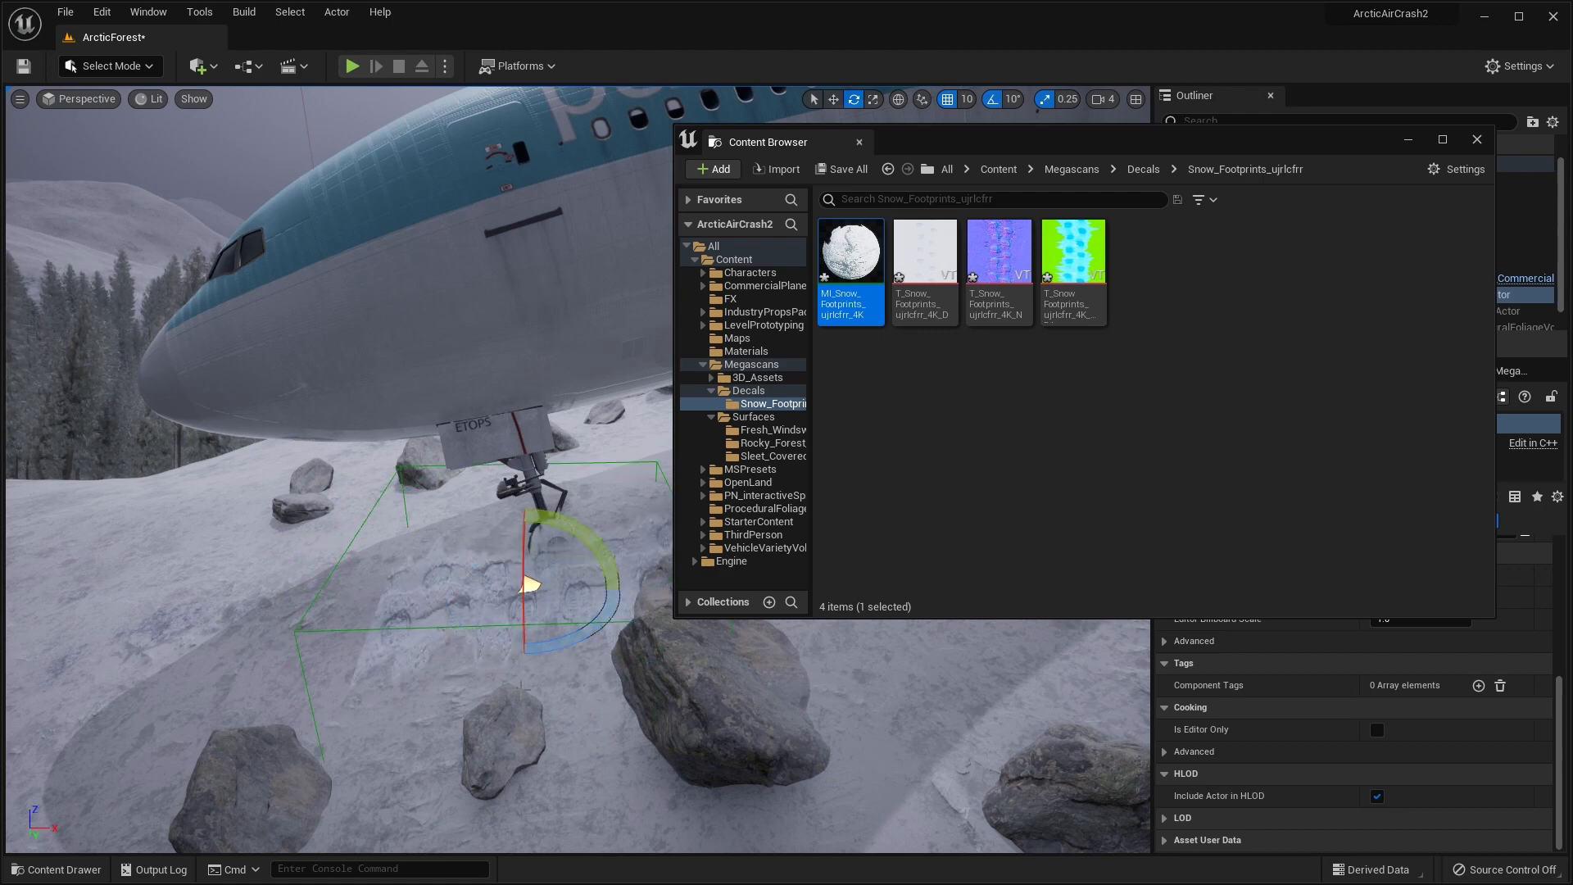
key(r)
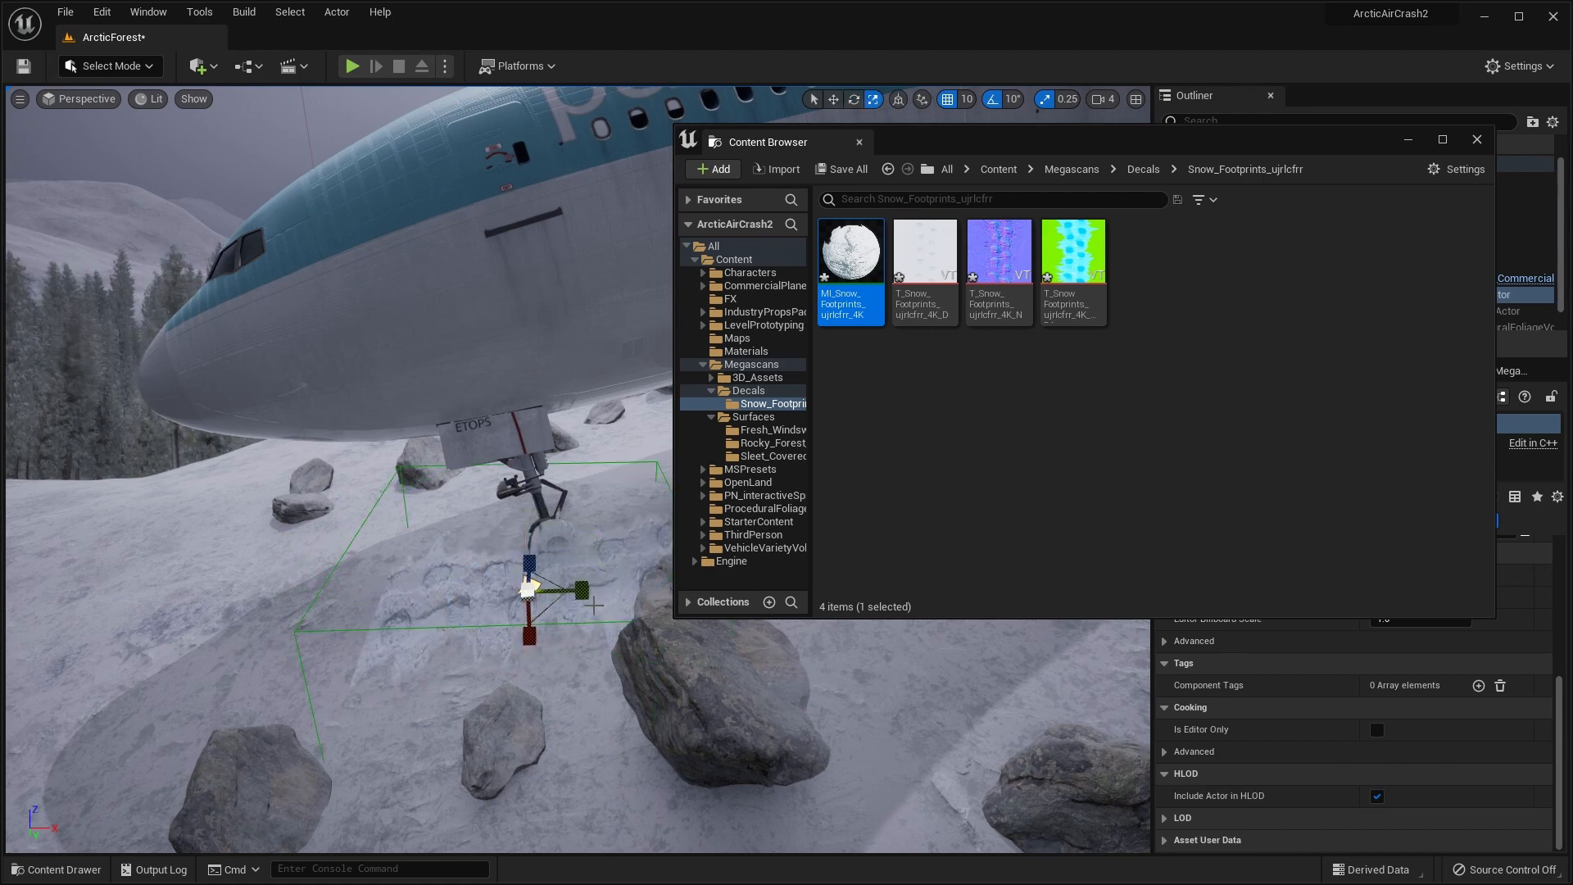
Step: Move the decal under the nose gear, placing it between the rocks
key(w)
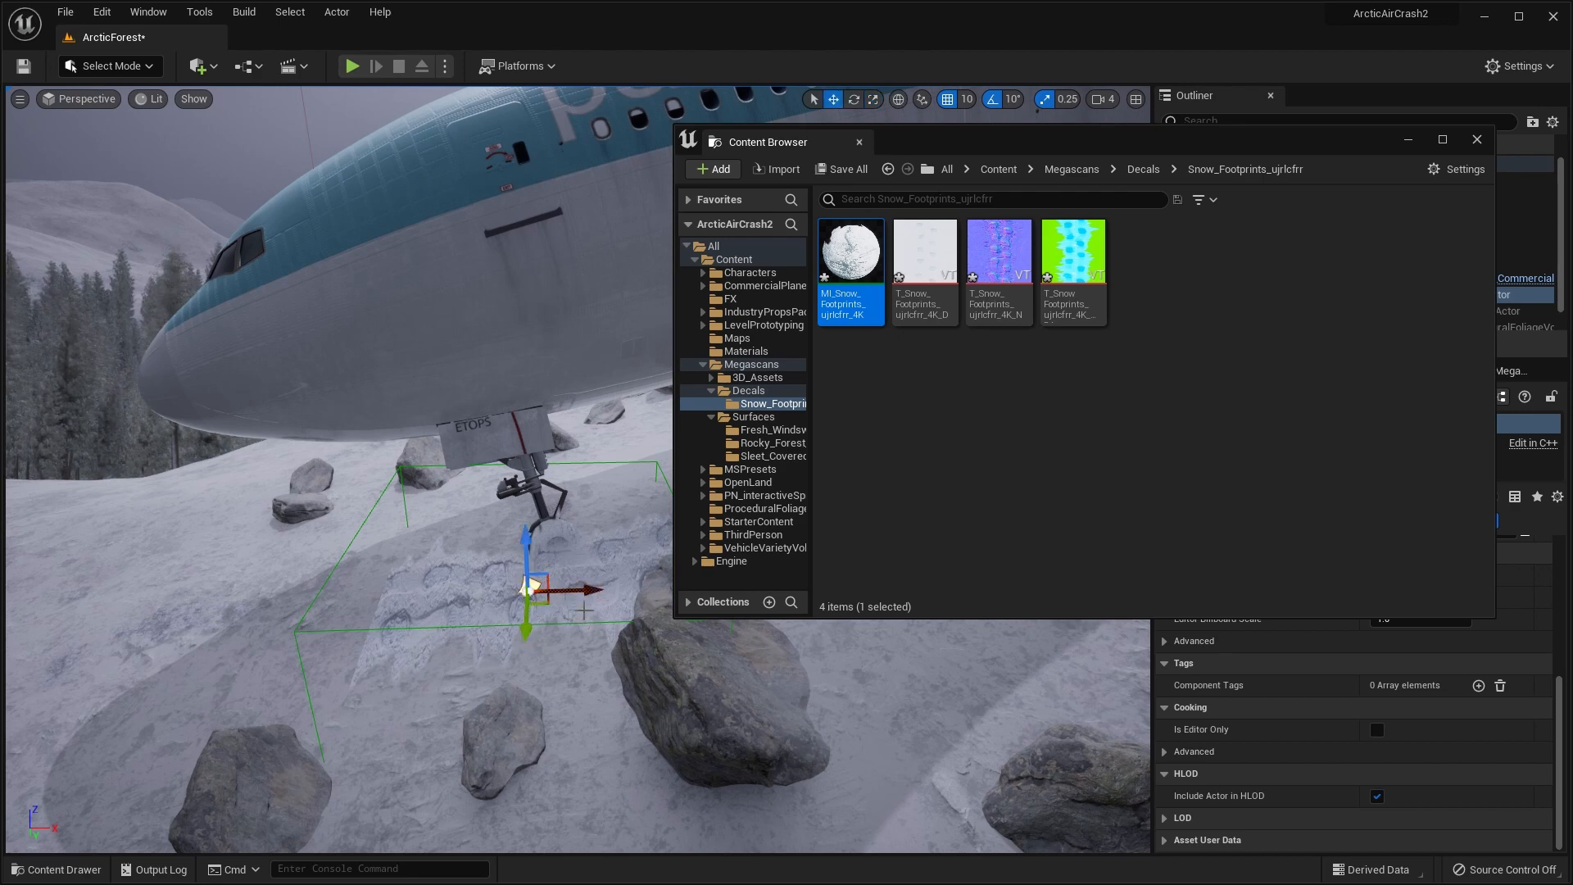
drag(585, 603, 513, 604)
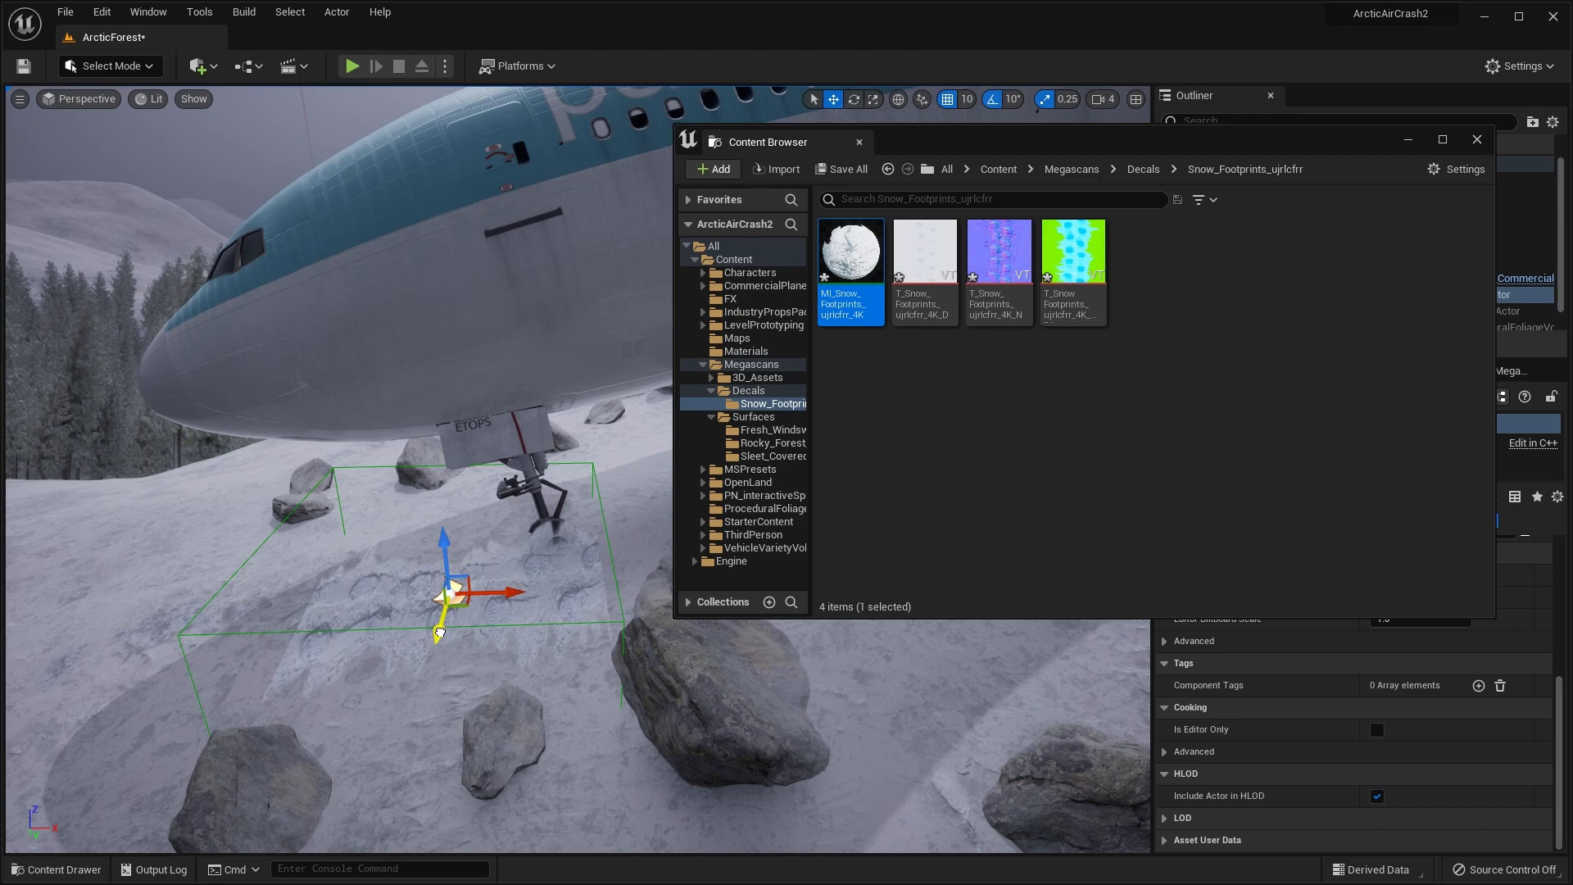
drag(439, 631, 430, 674)
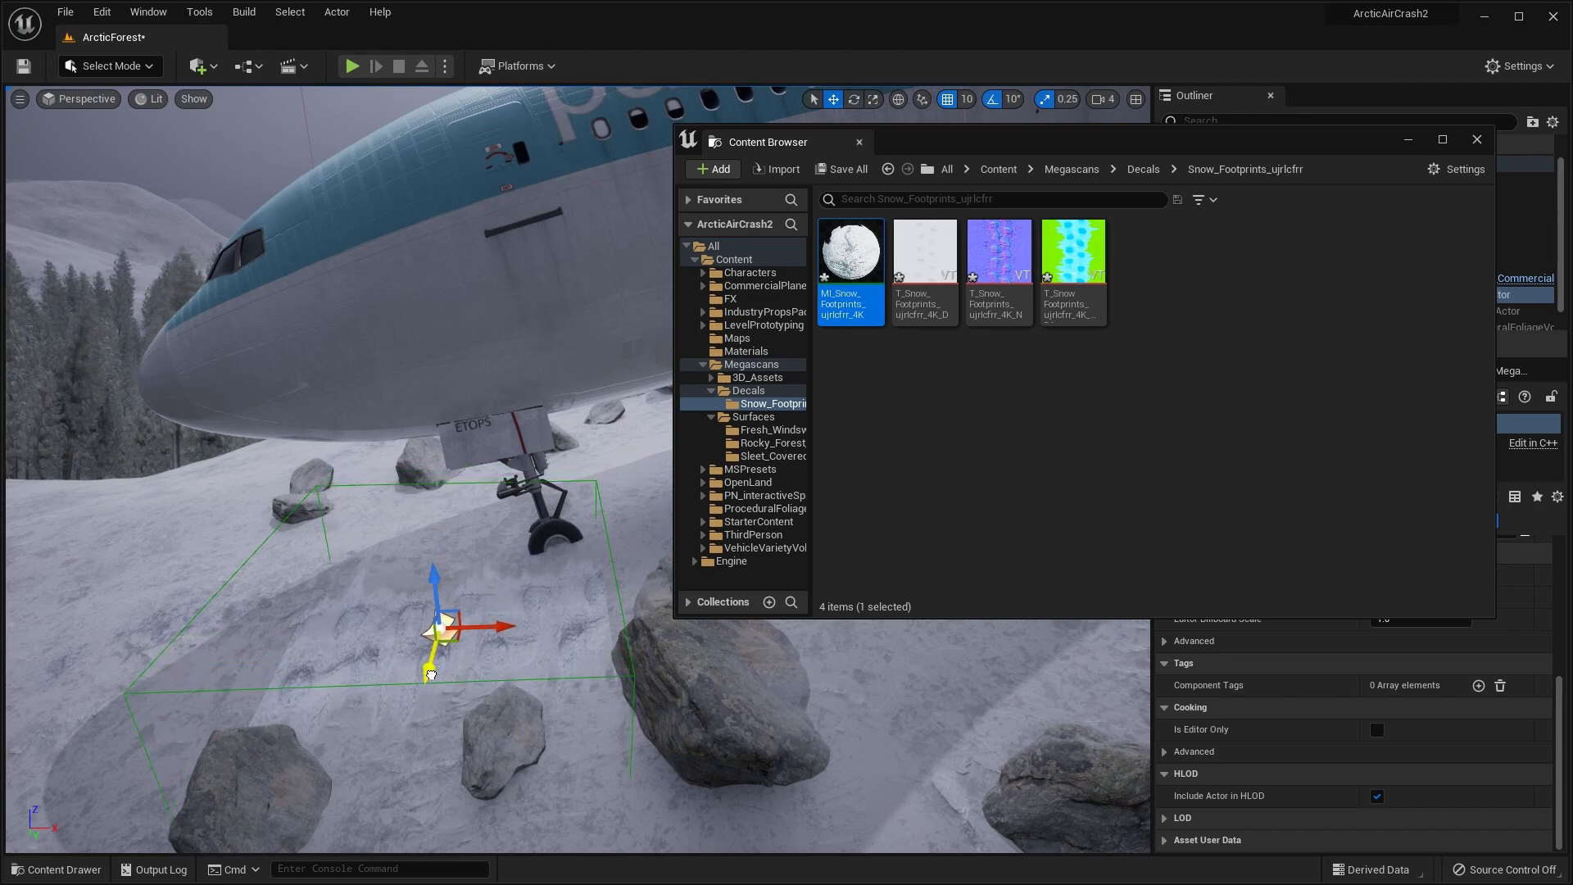
mouse_move(498, 629)
mouse_down()
mouse_move(553, 633)
mouse_move(477, 684)
mouse_up()
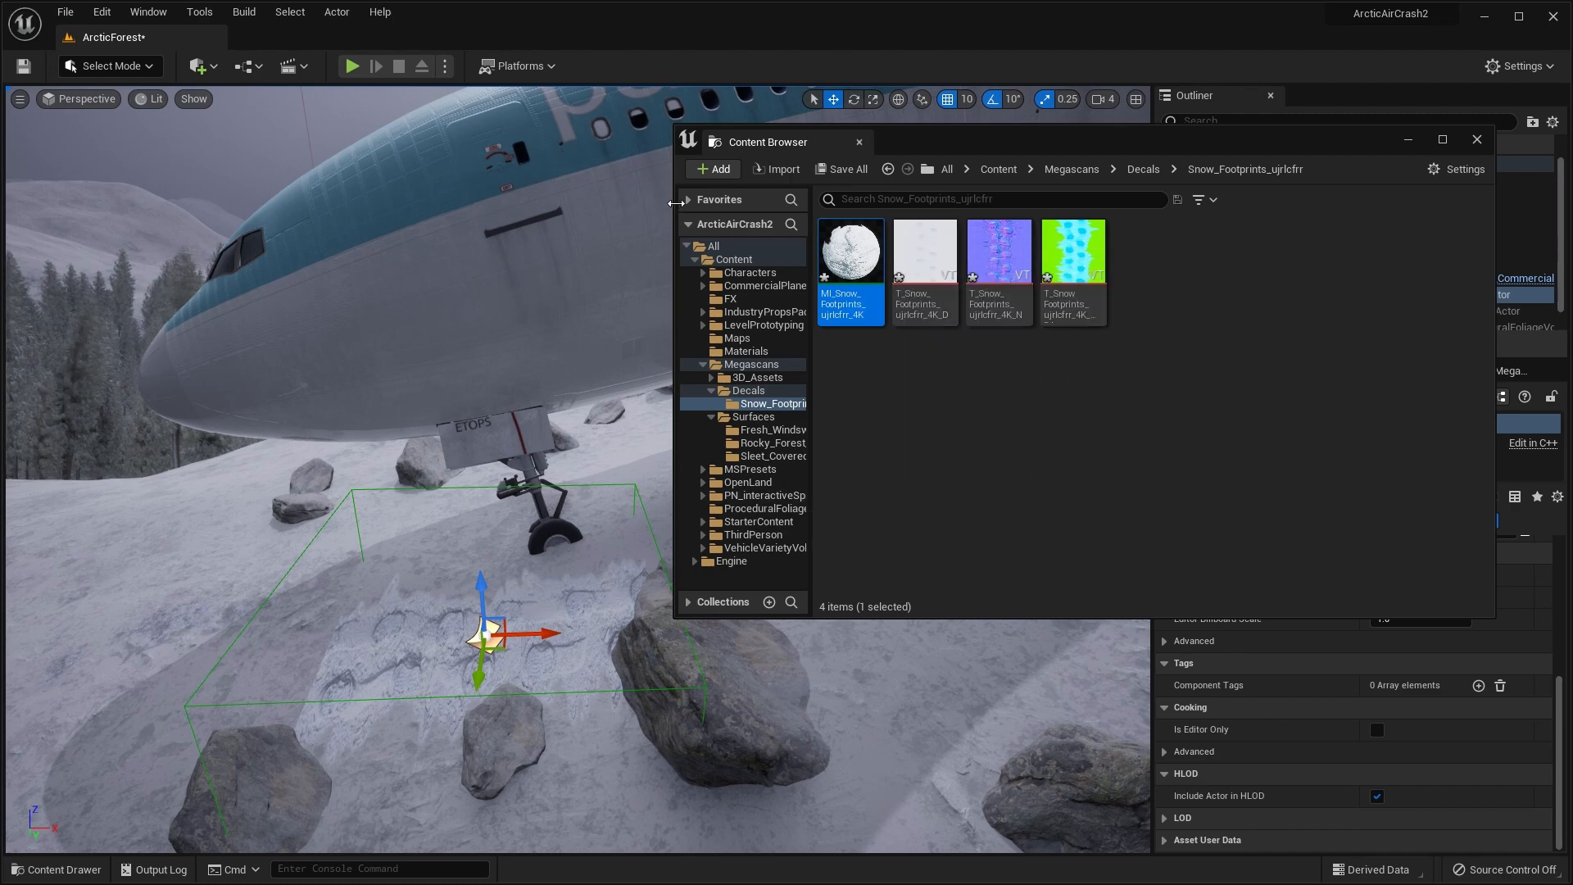
click(1479, 143)
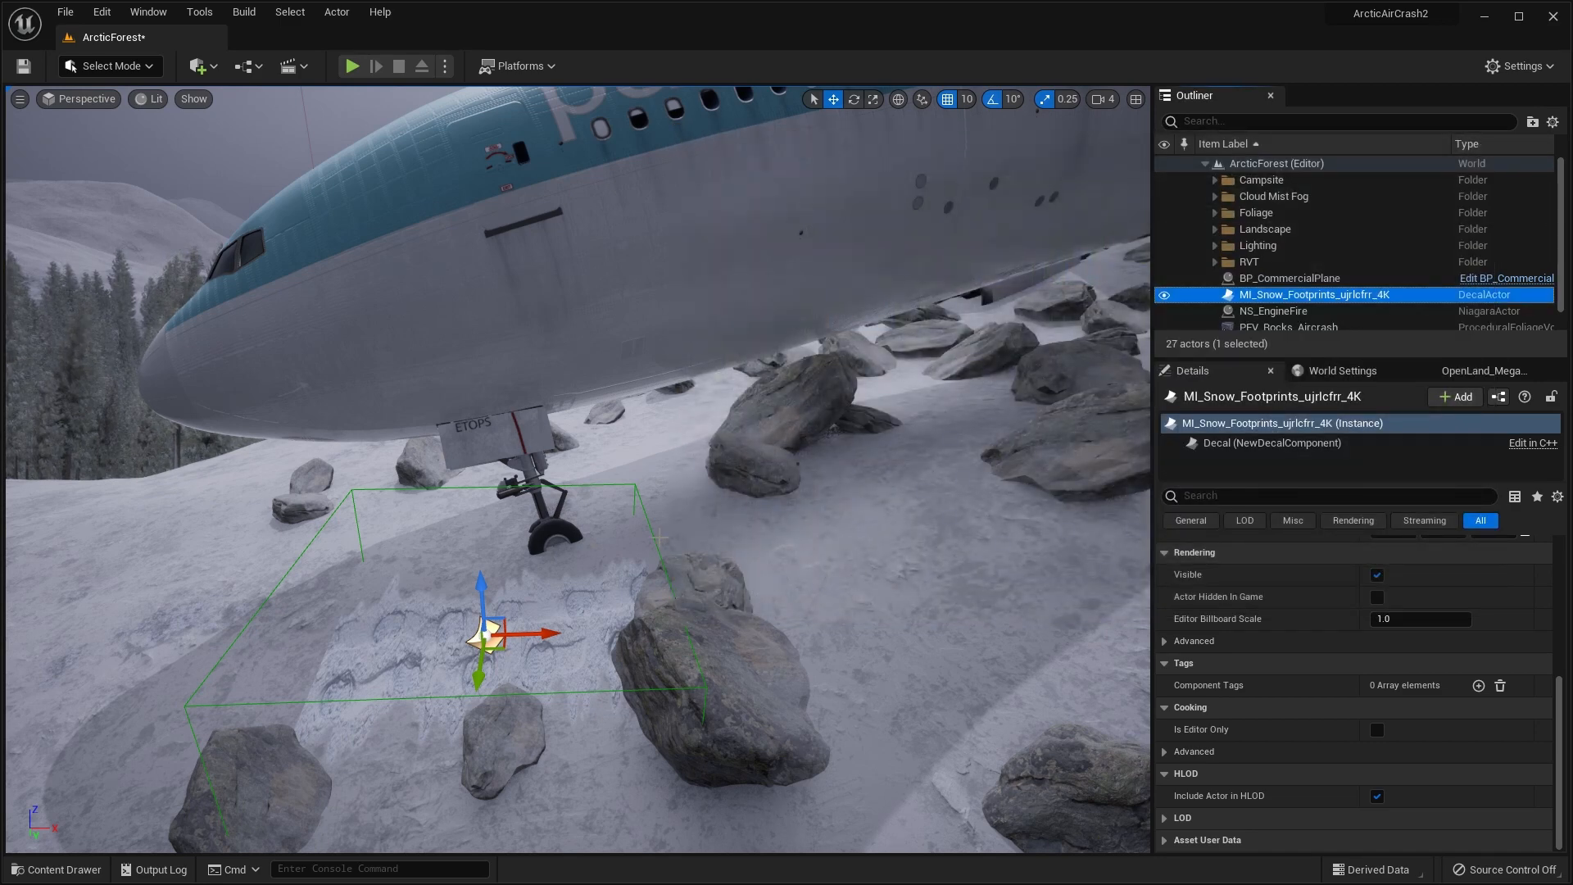
key(alt+p)
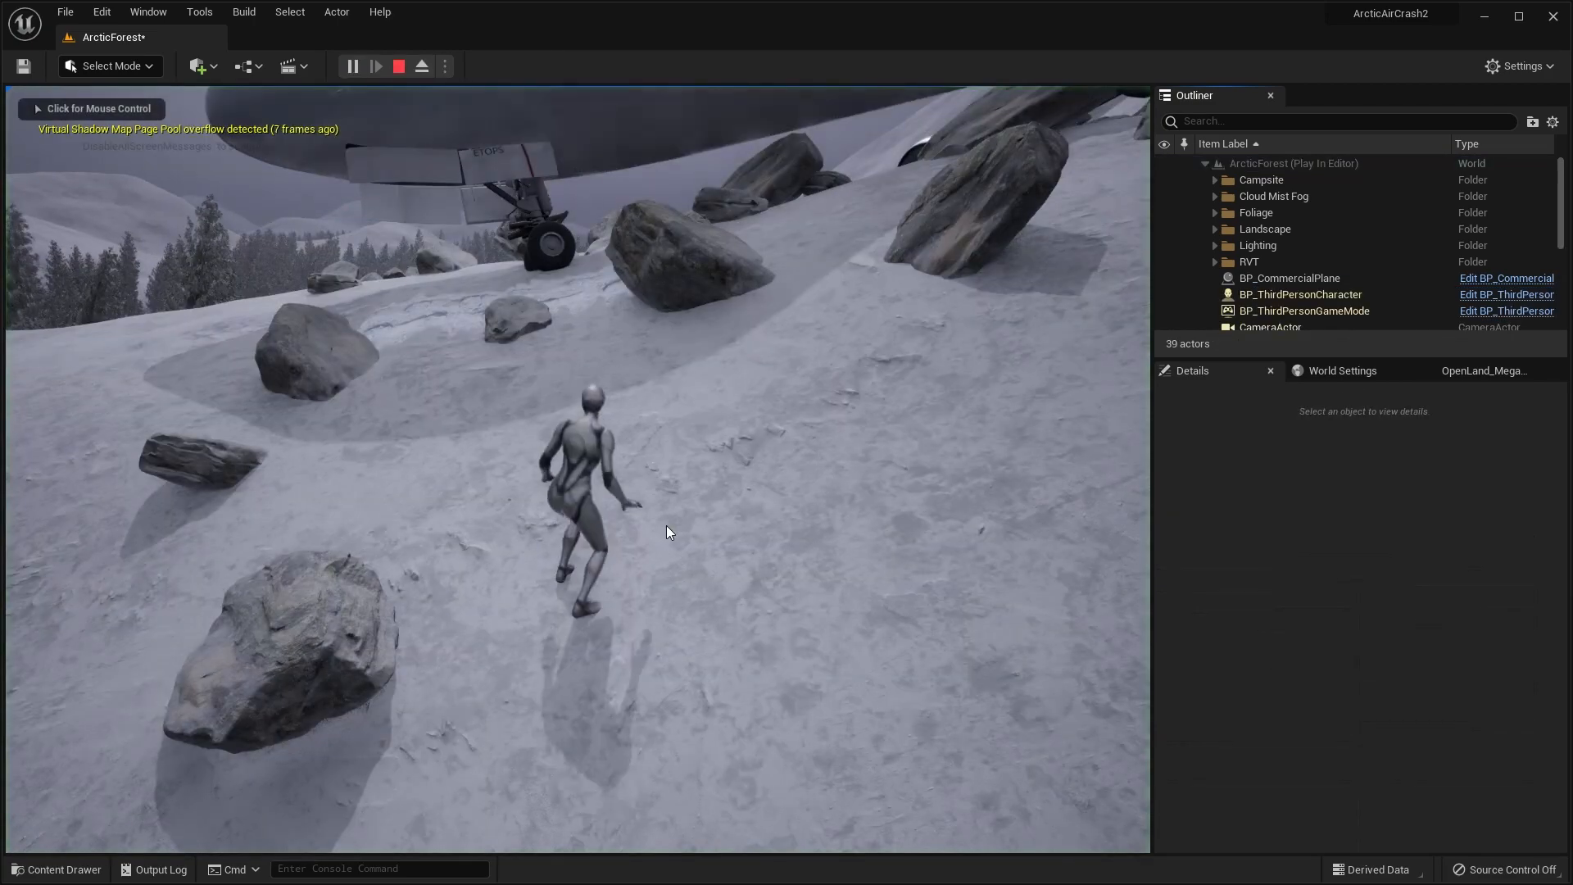
key(w)
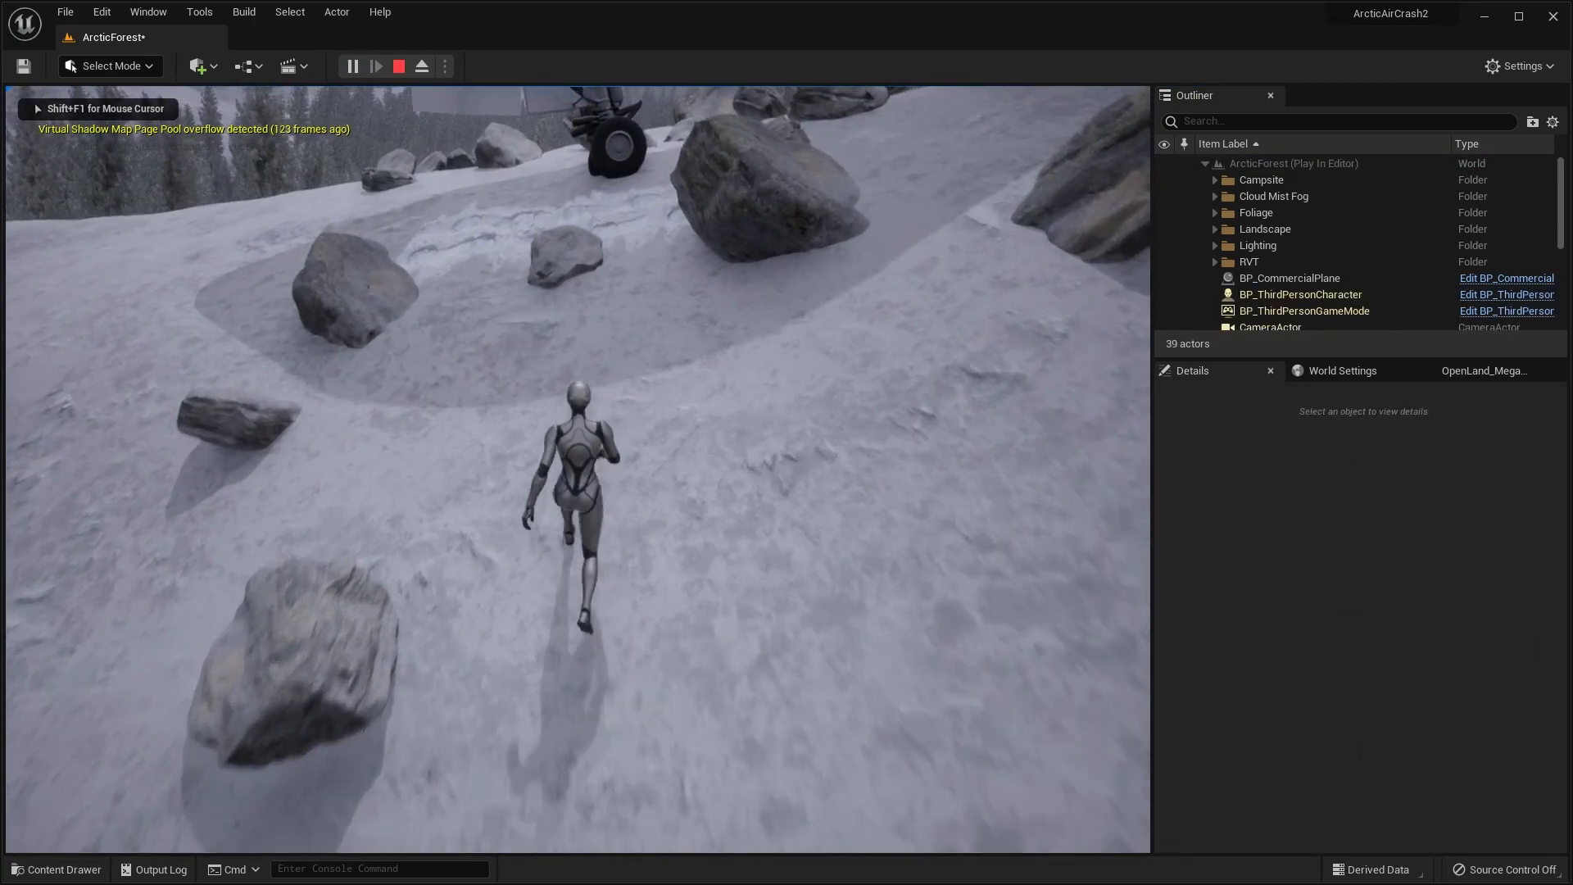
key(Escape)
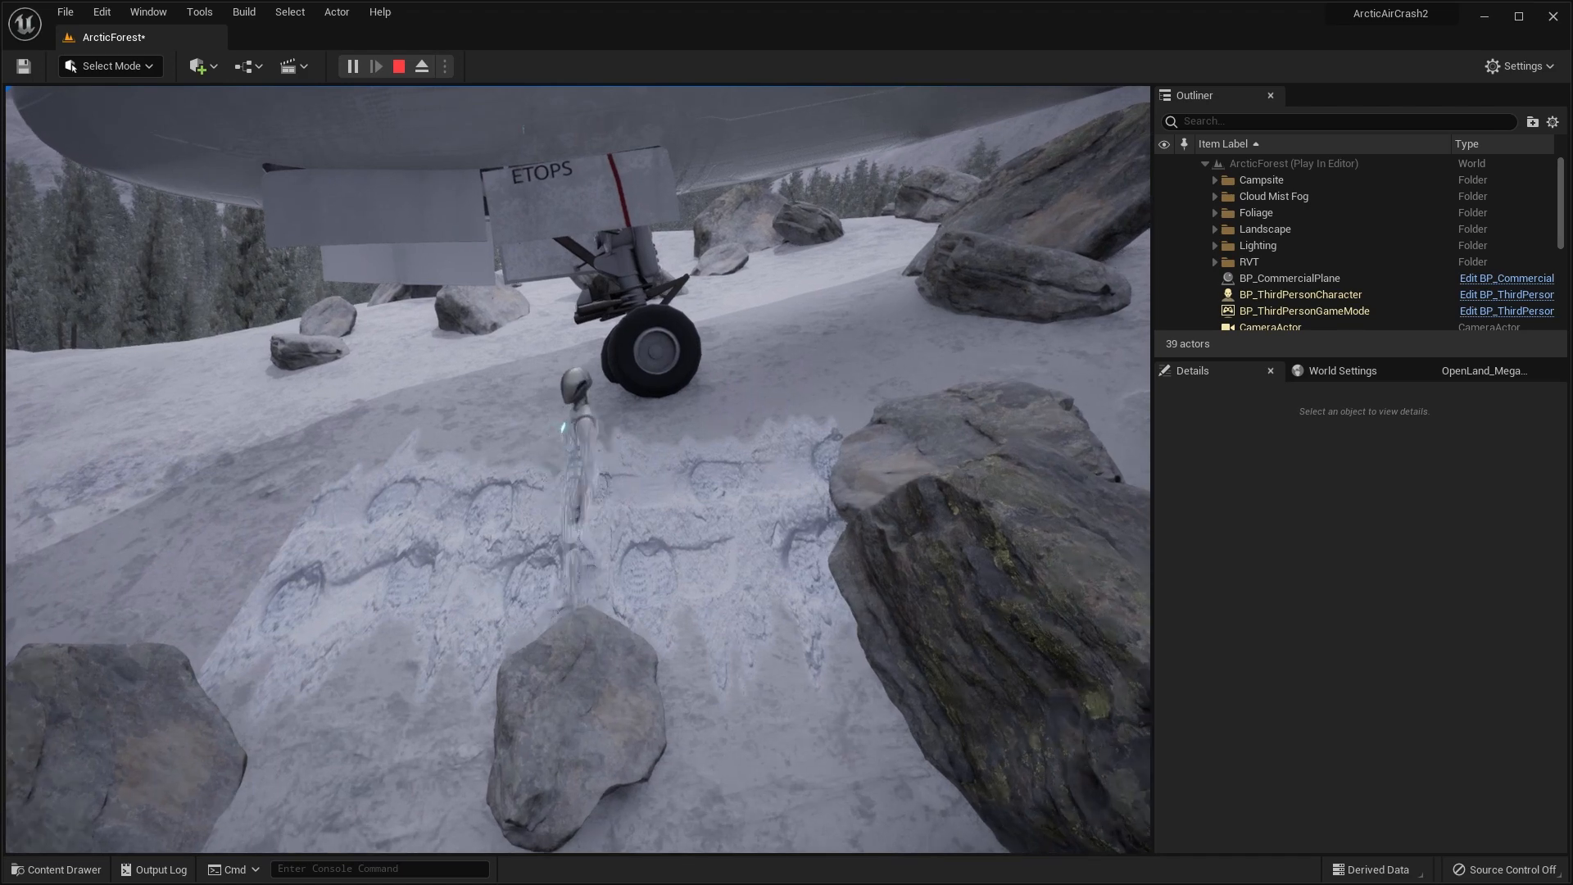
key(w)
key(w)
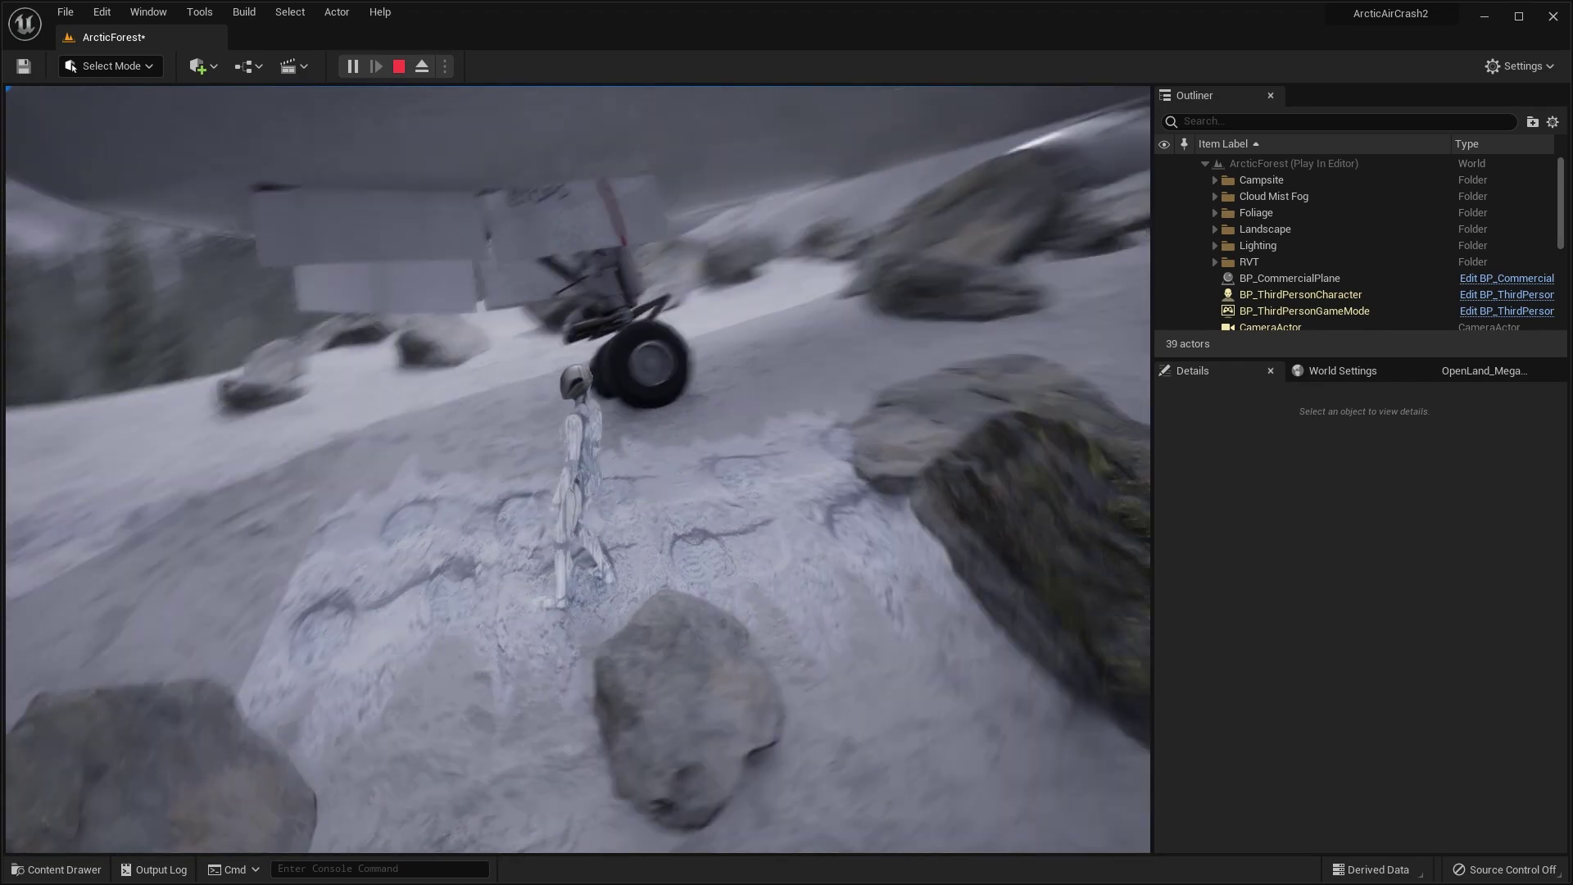
drag(577, 468, 639, 468)
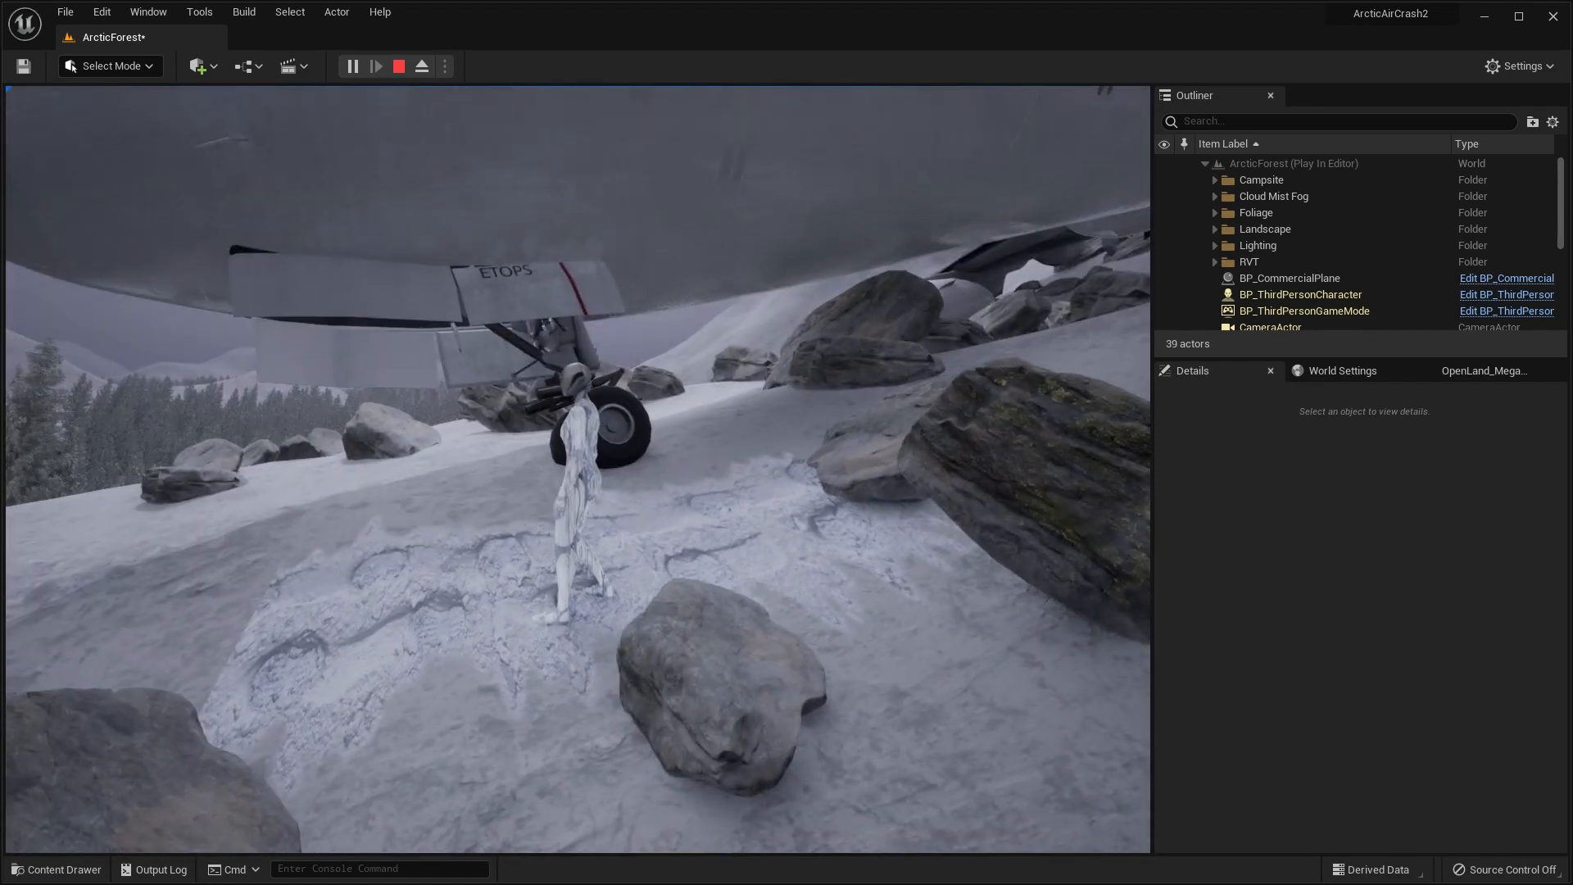
key(w)
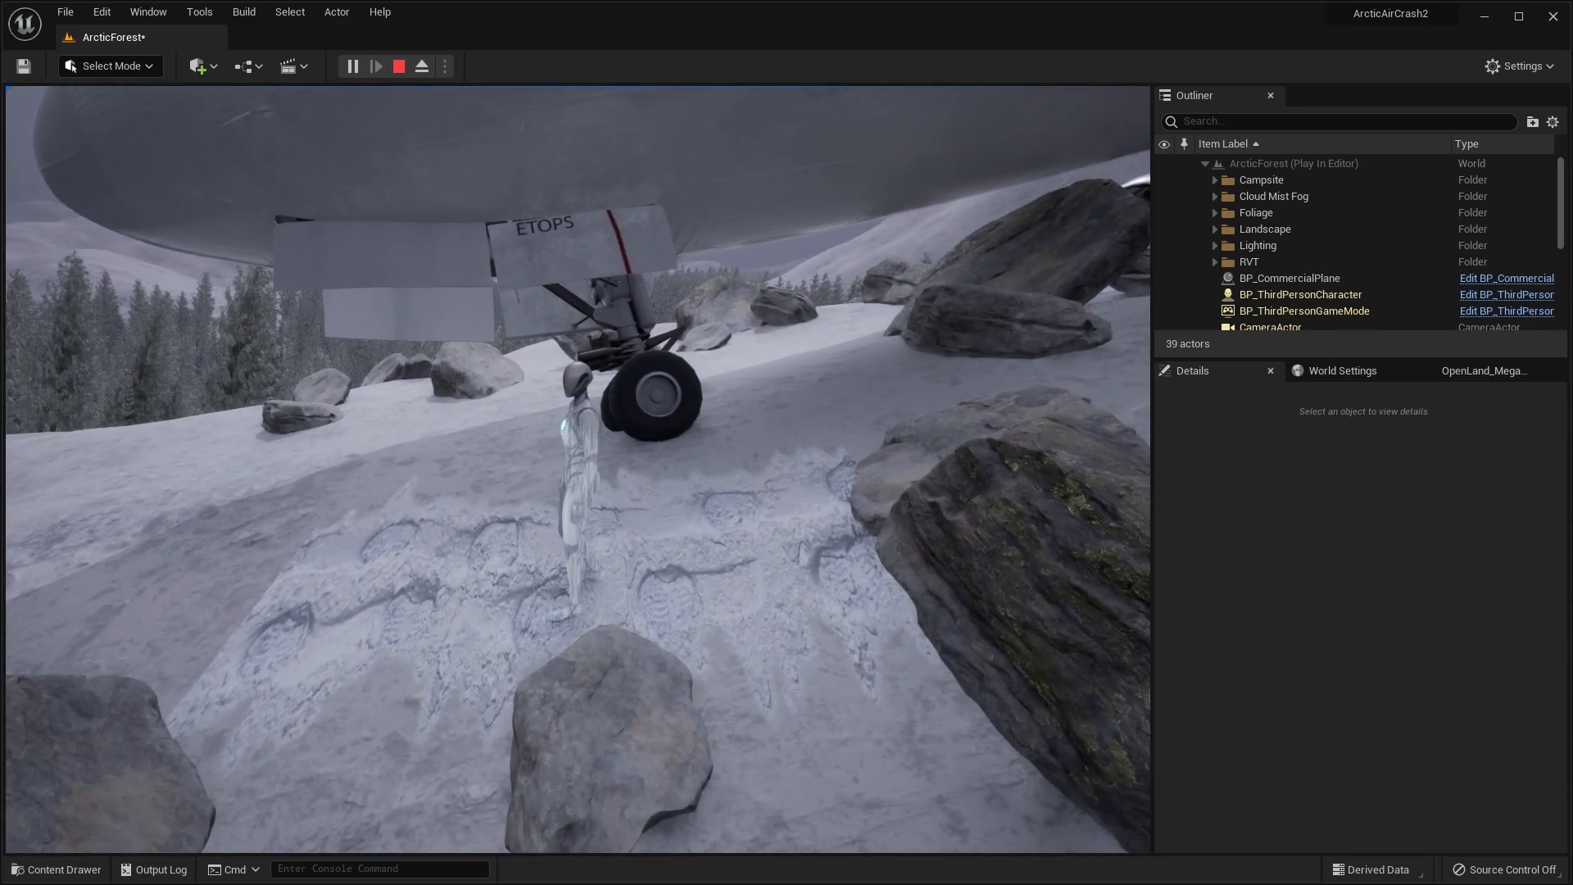
drag(578, 467, 688, 467)
key(s)
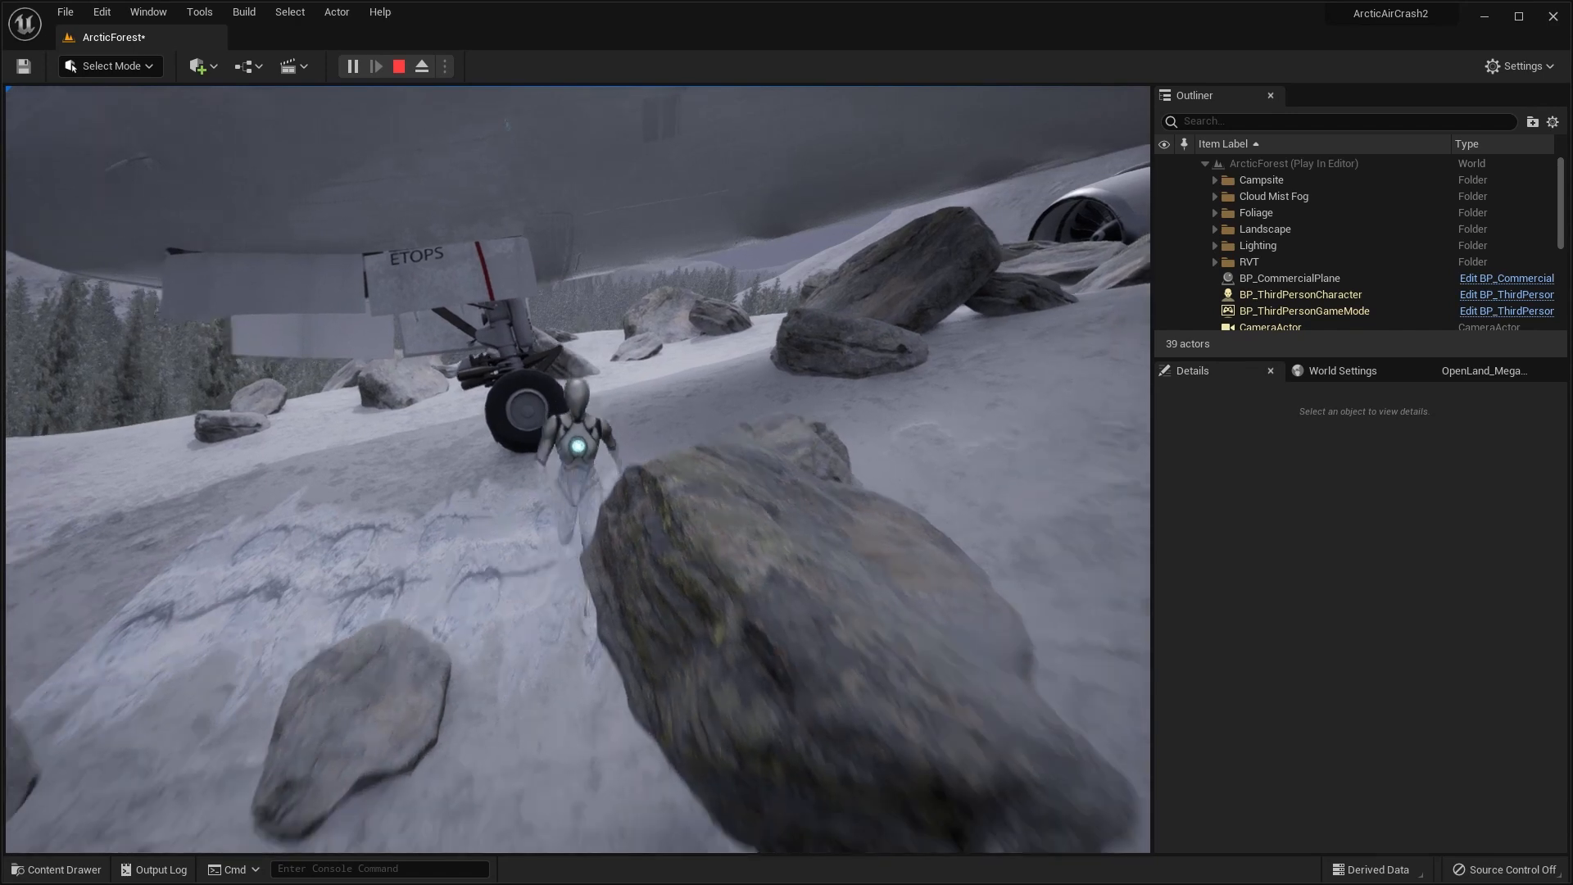
key(s)
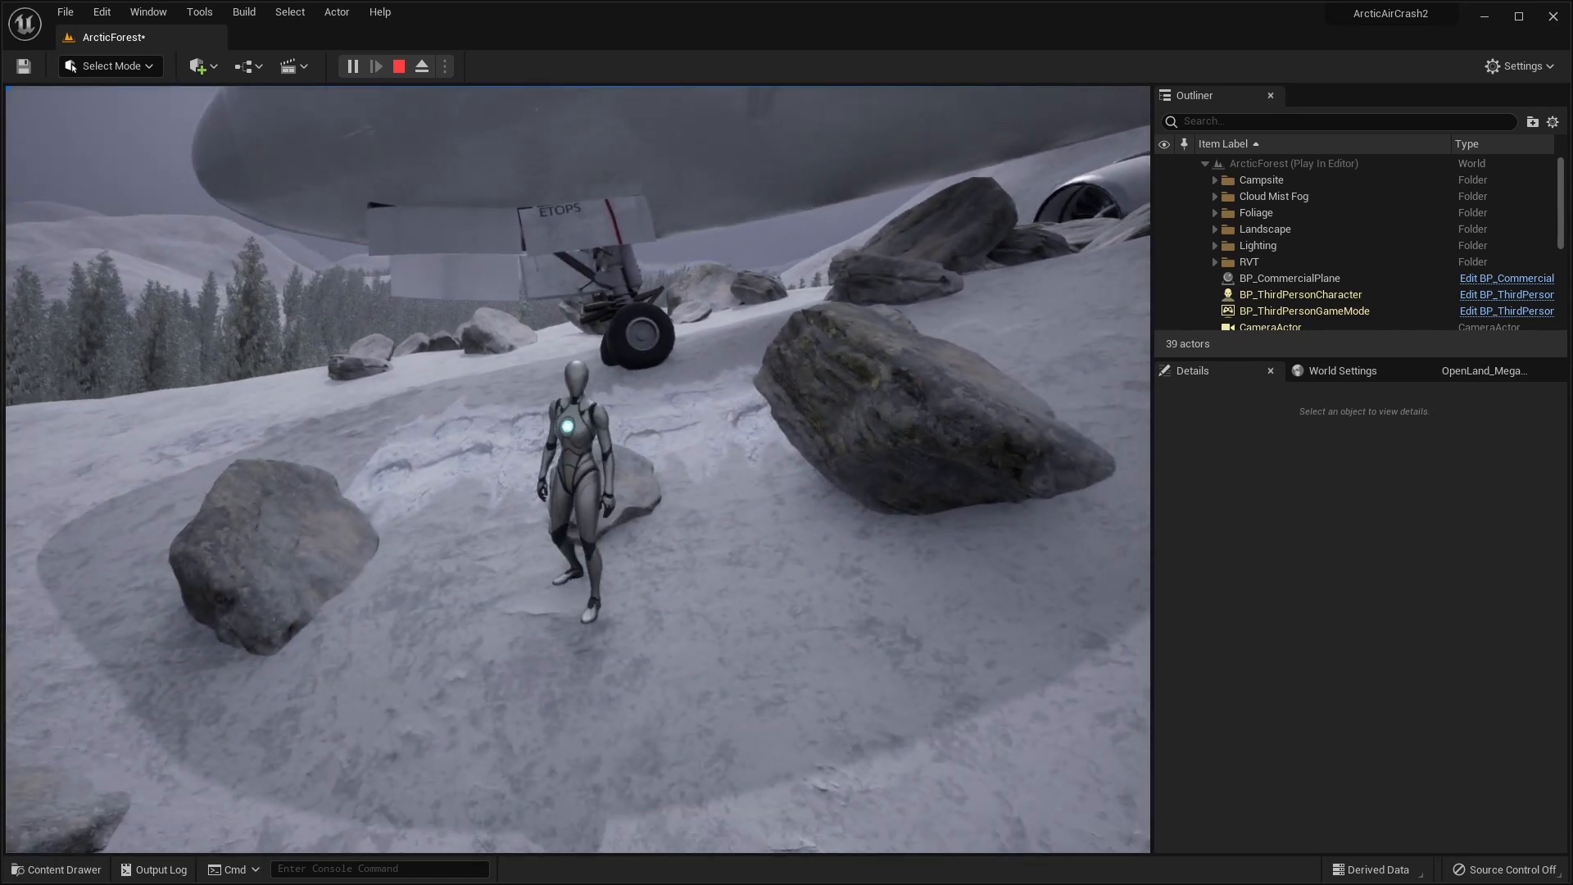
key(Escape)
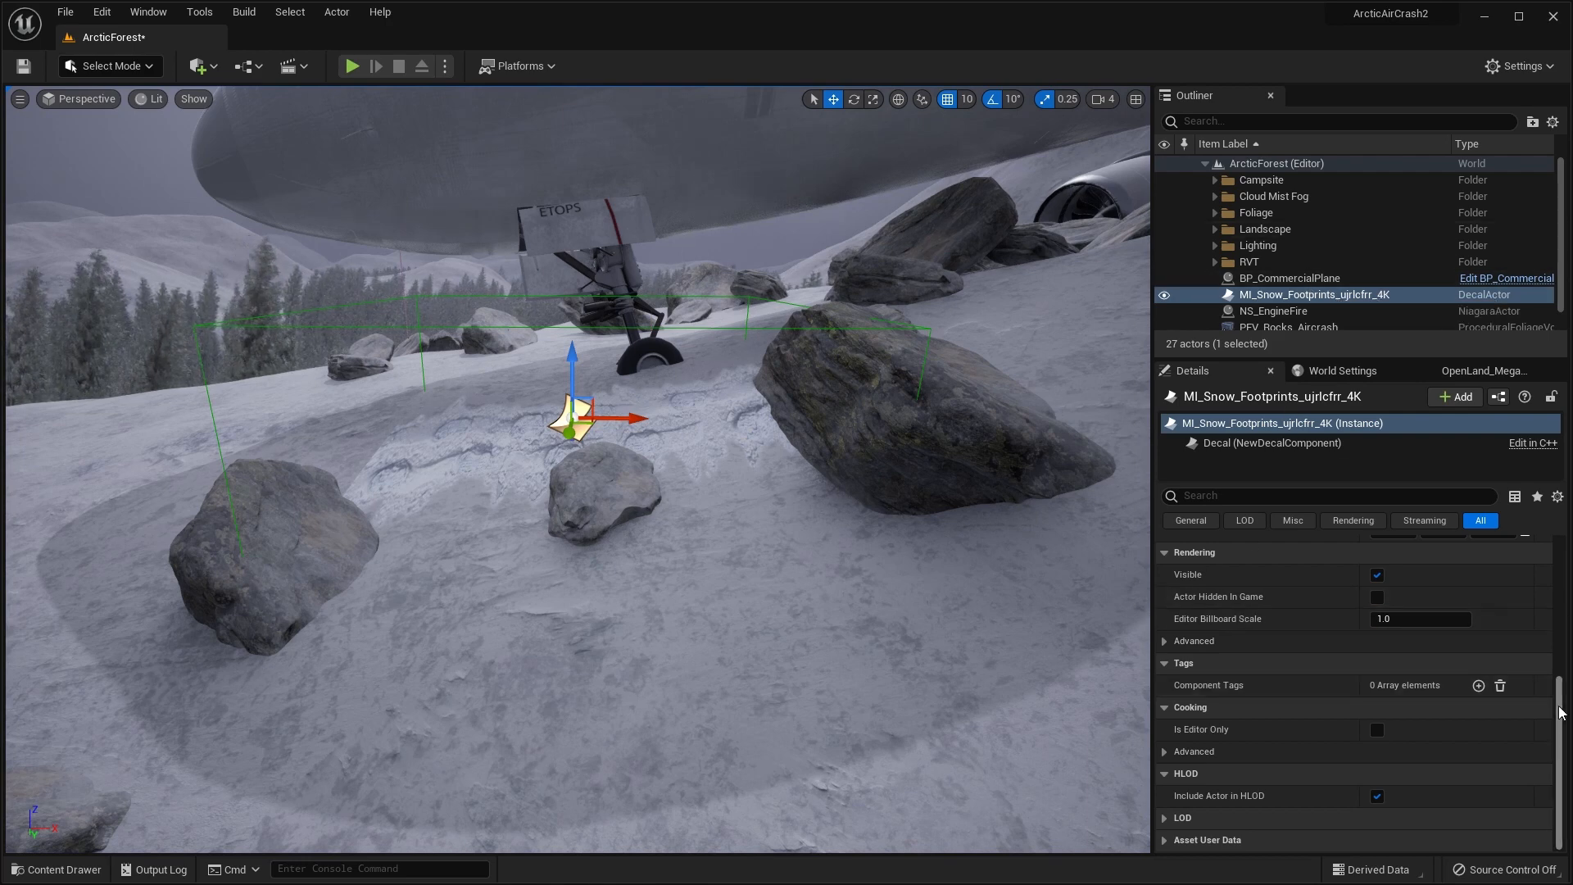
scroll(1549, 693, up, 5)
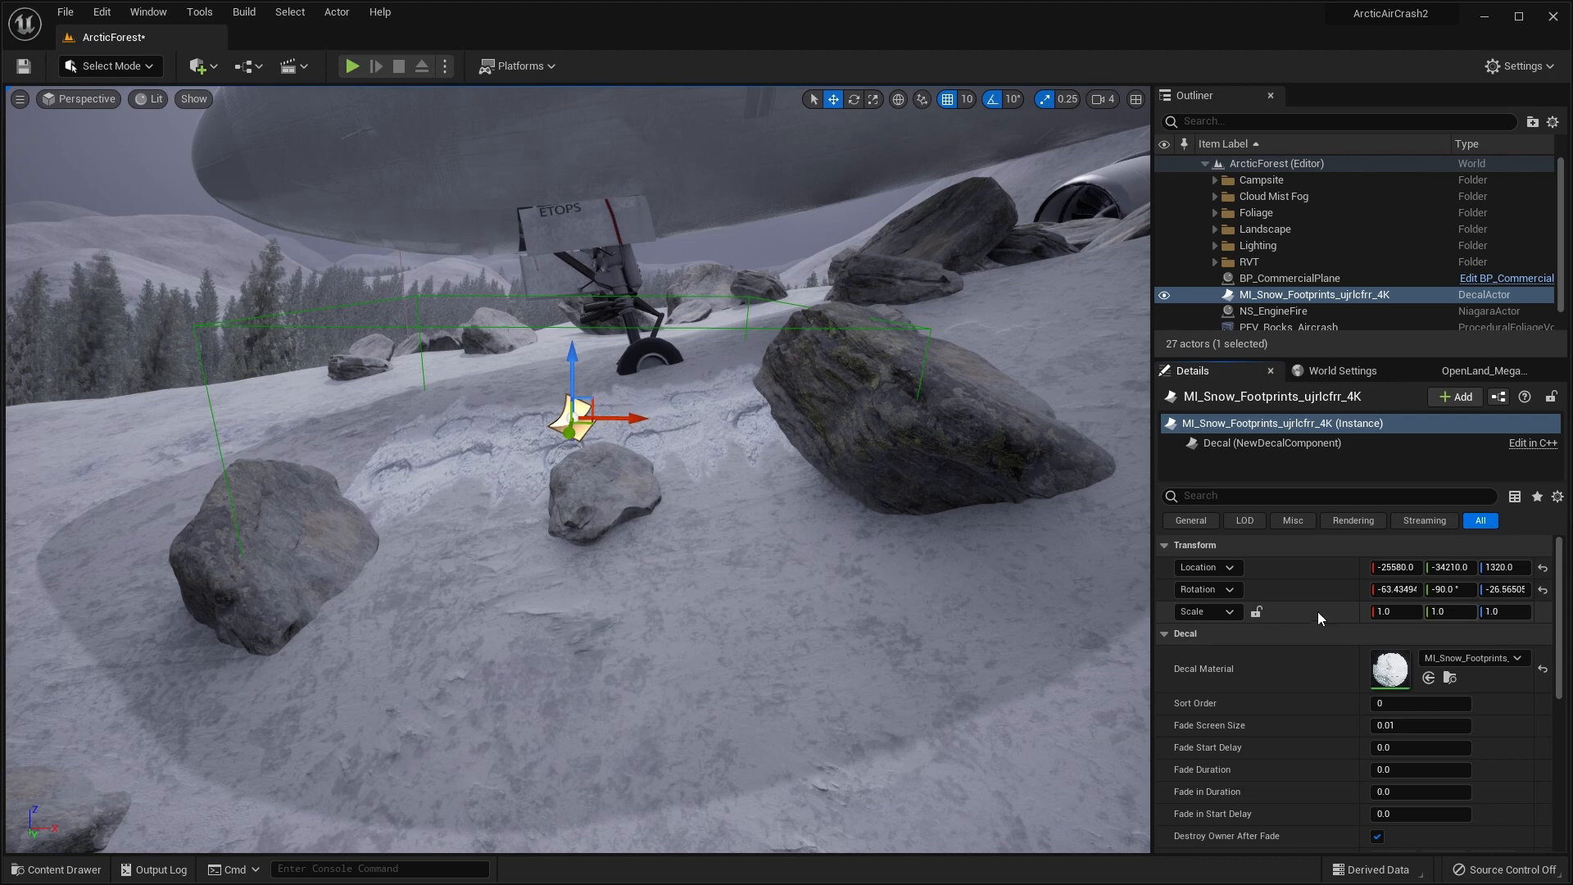
Step: Scale the decal to 0.5, 0.5, 0.2 (Z first to 0.4) and shift it slightly along X
click(1489, 611)
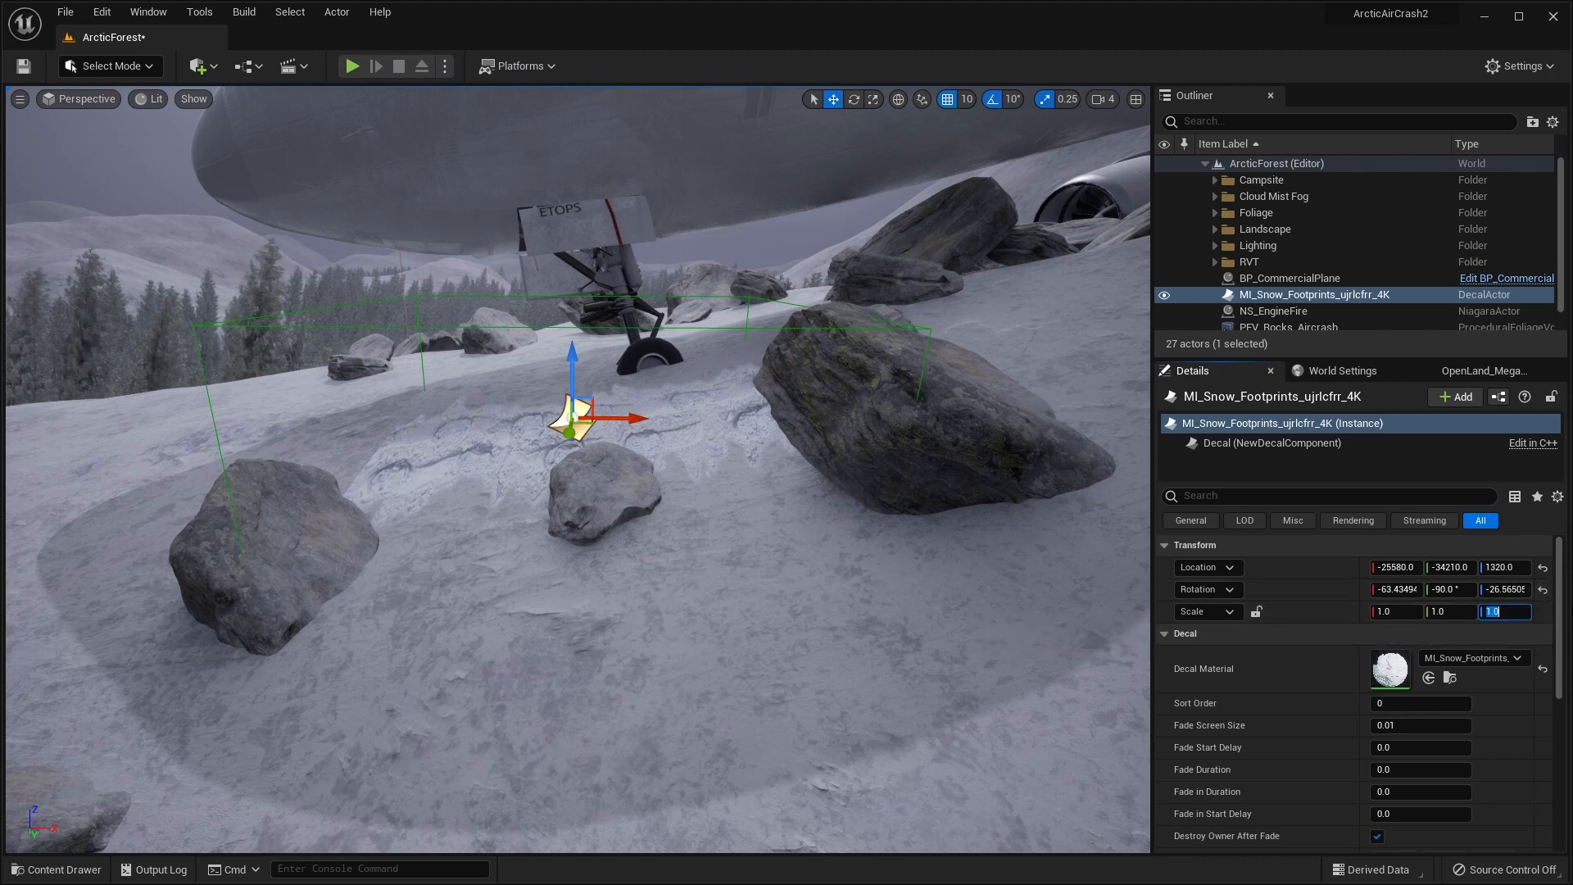
text(.4)
text(0.4)
key(Return)
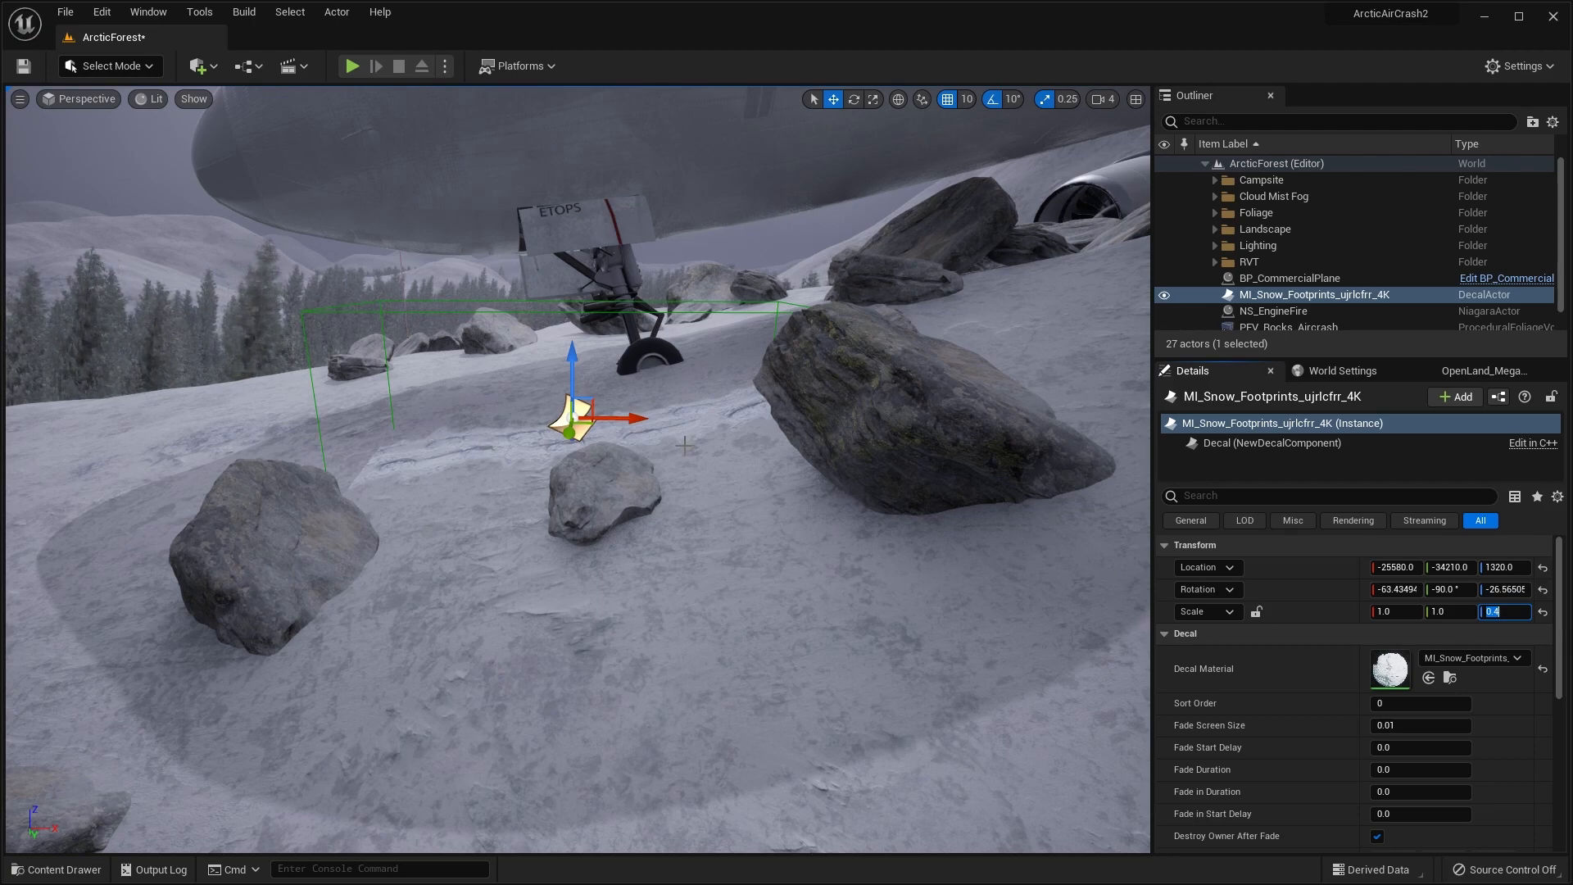
mouse_move(491, 442)
right_down()
mouse_move(577, 406)
mouse_move(528, 491)
right_up()
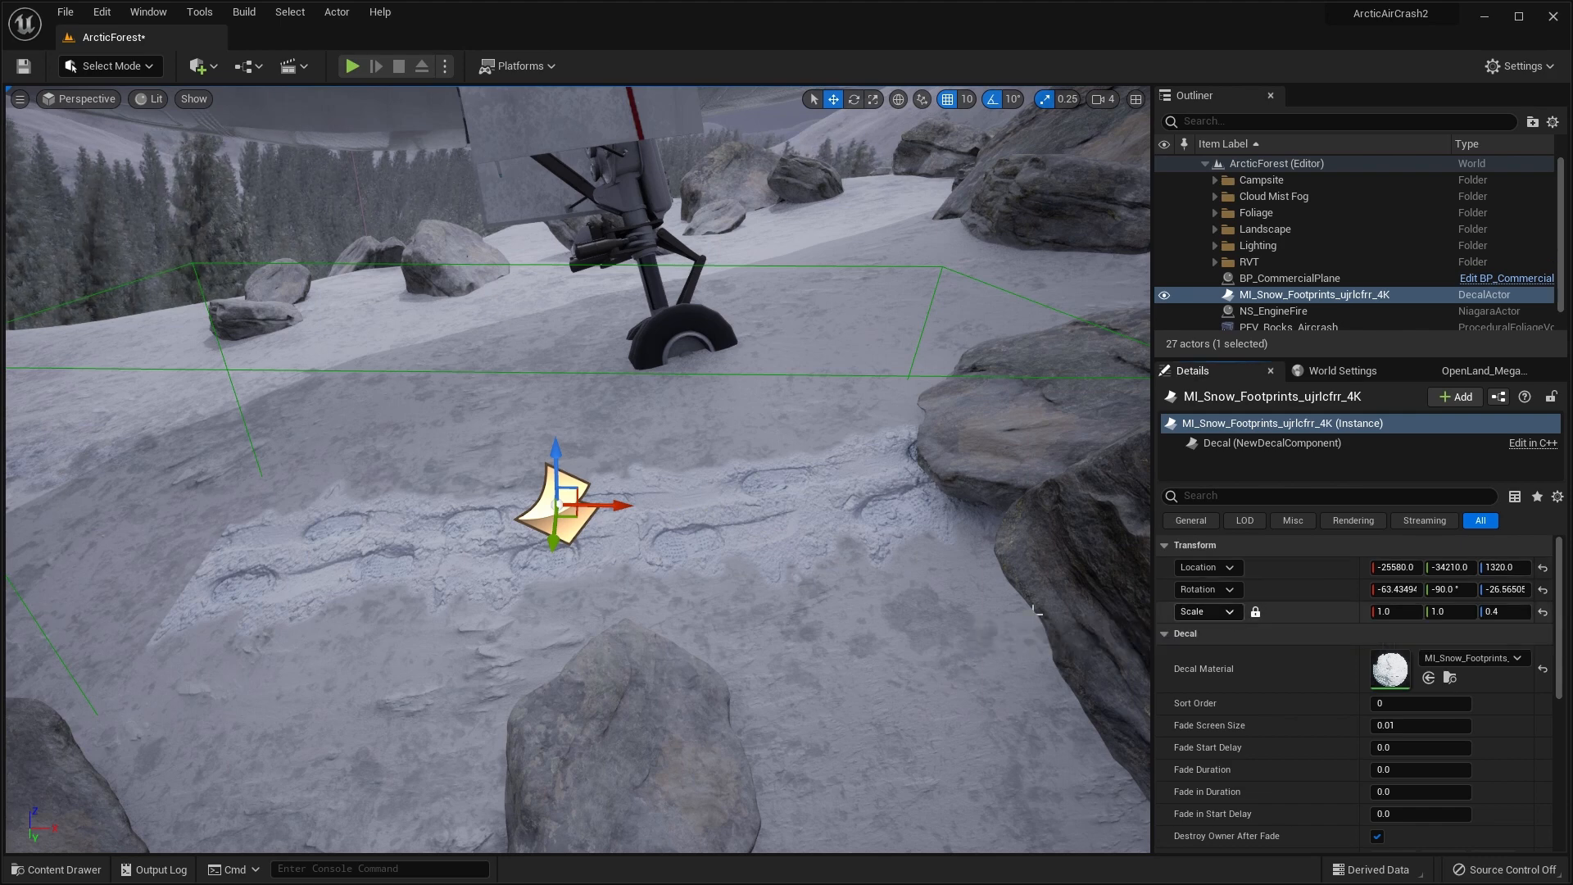
click(1389, 612)
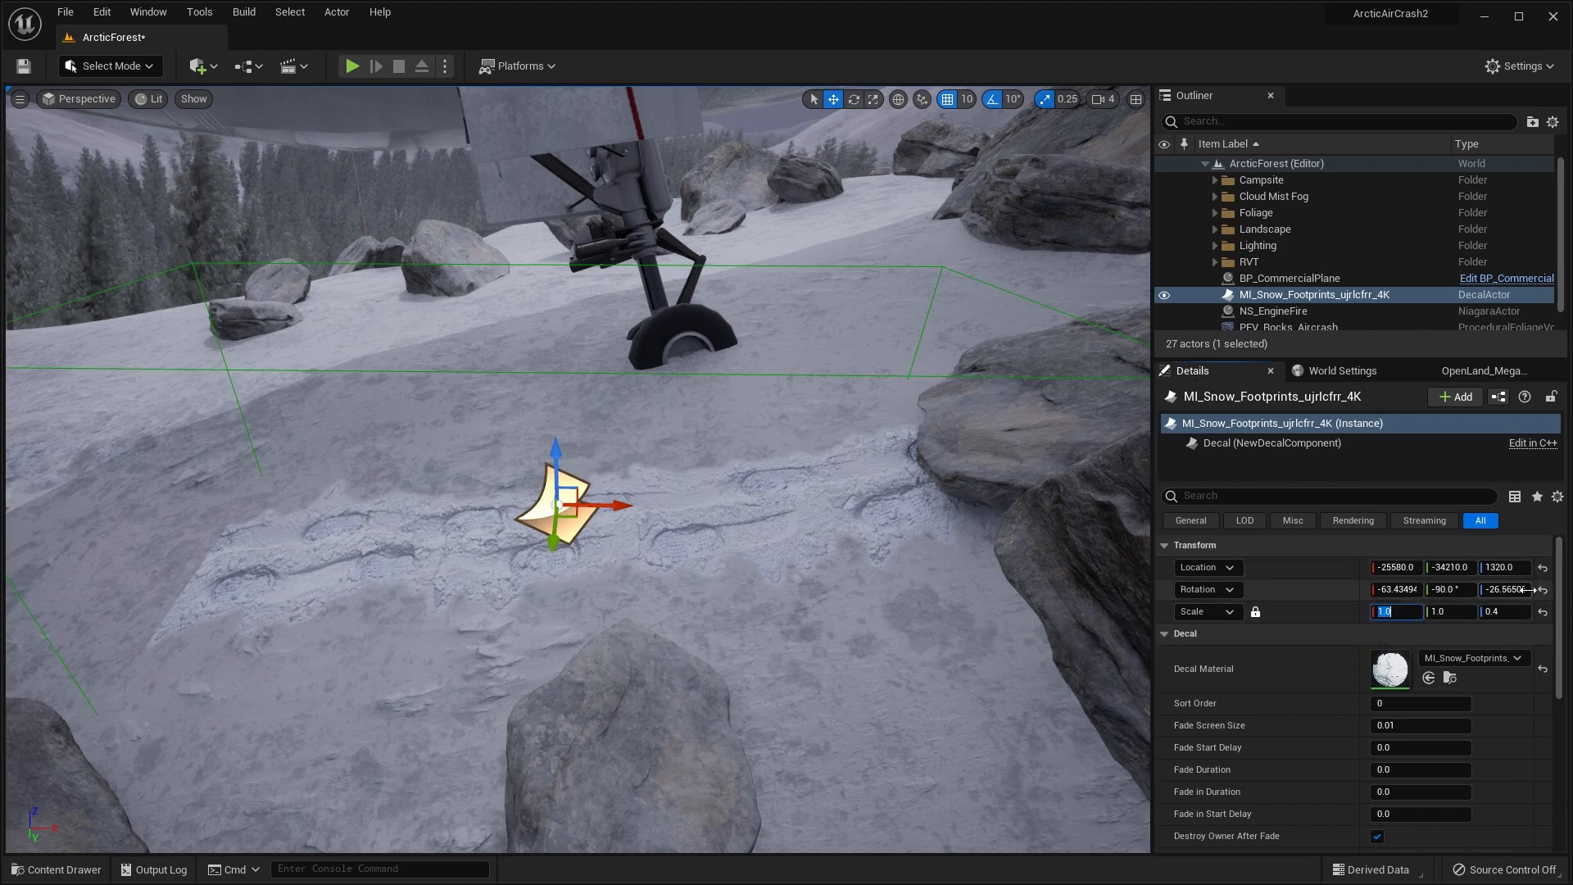
text(5)
text(0.5)
key(Return)
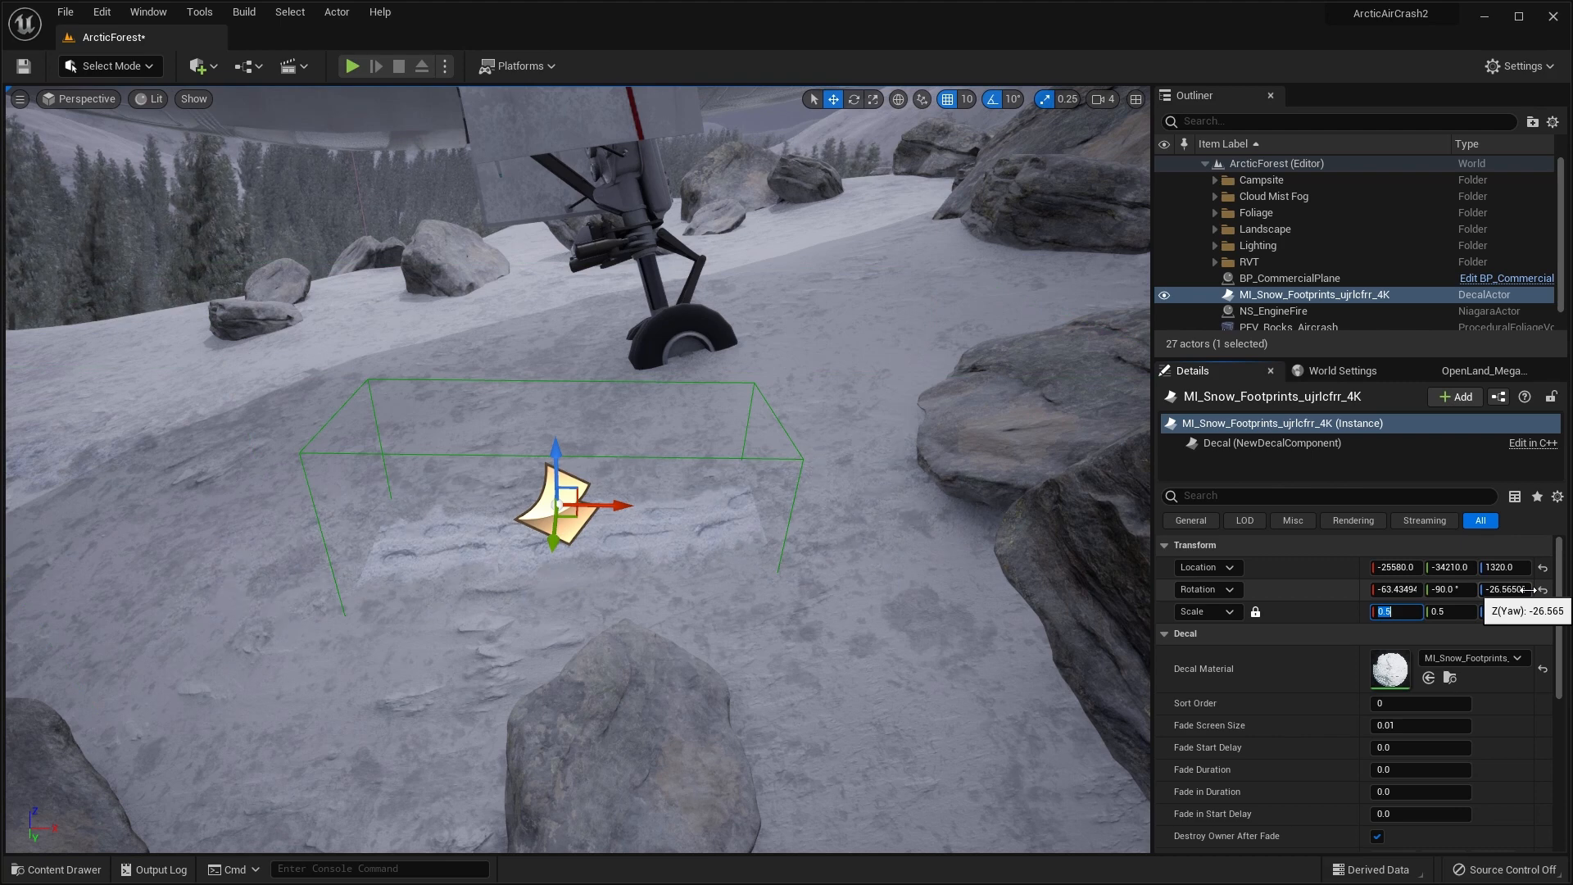
drag(620, 504, 776, 487)
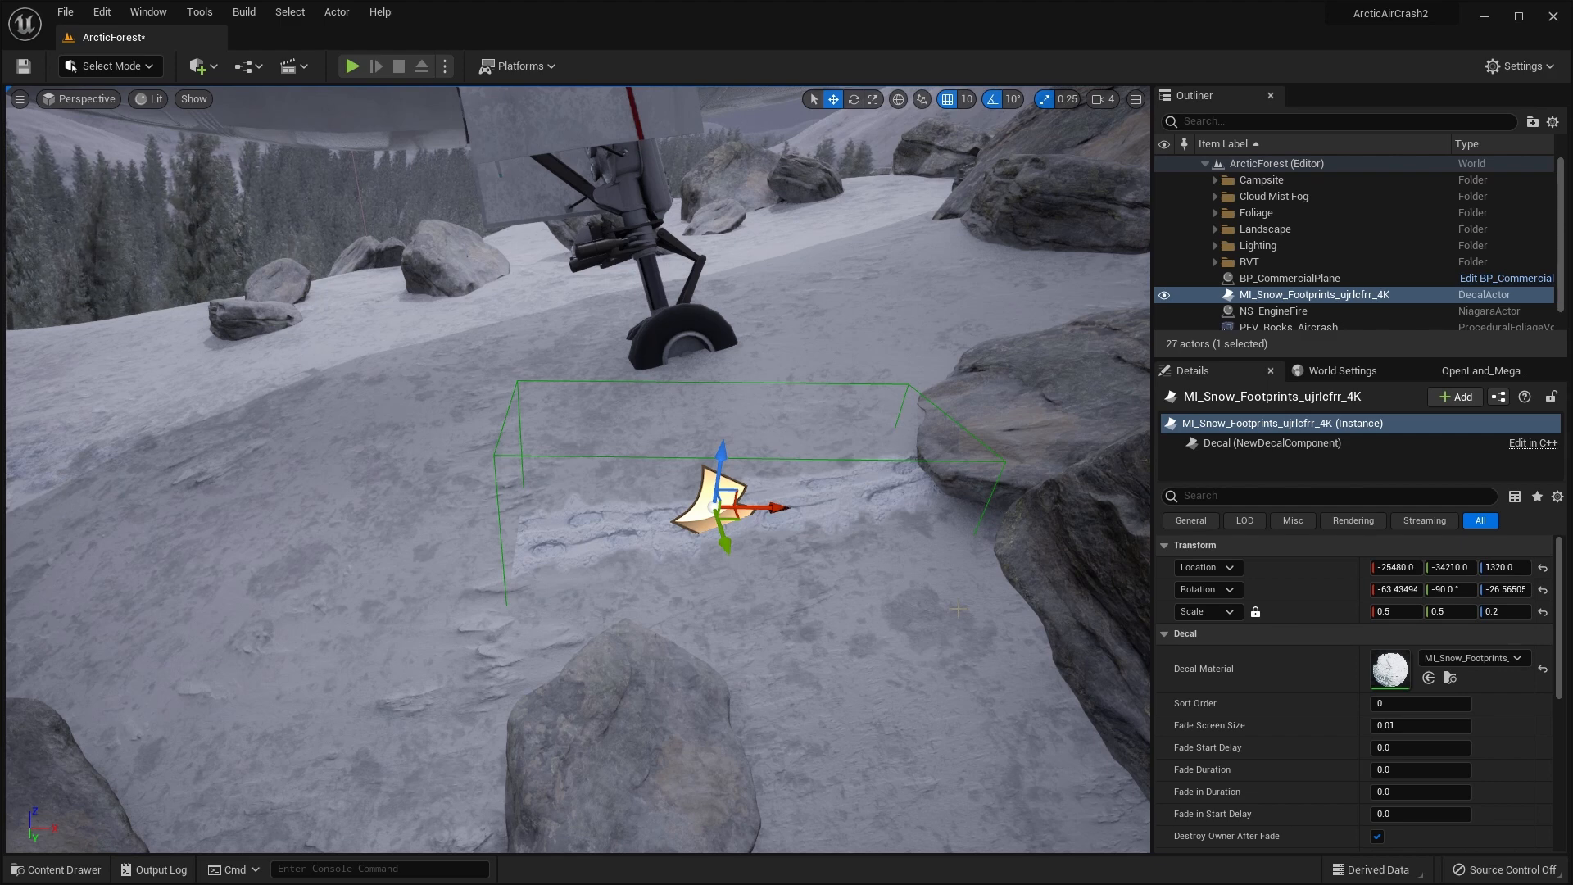
key(alt+p)
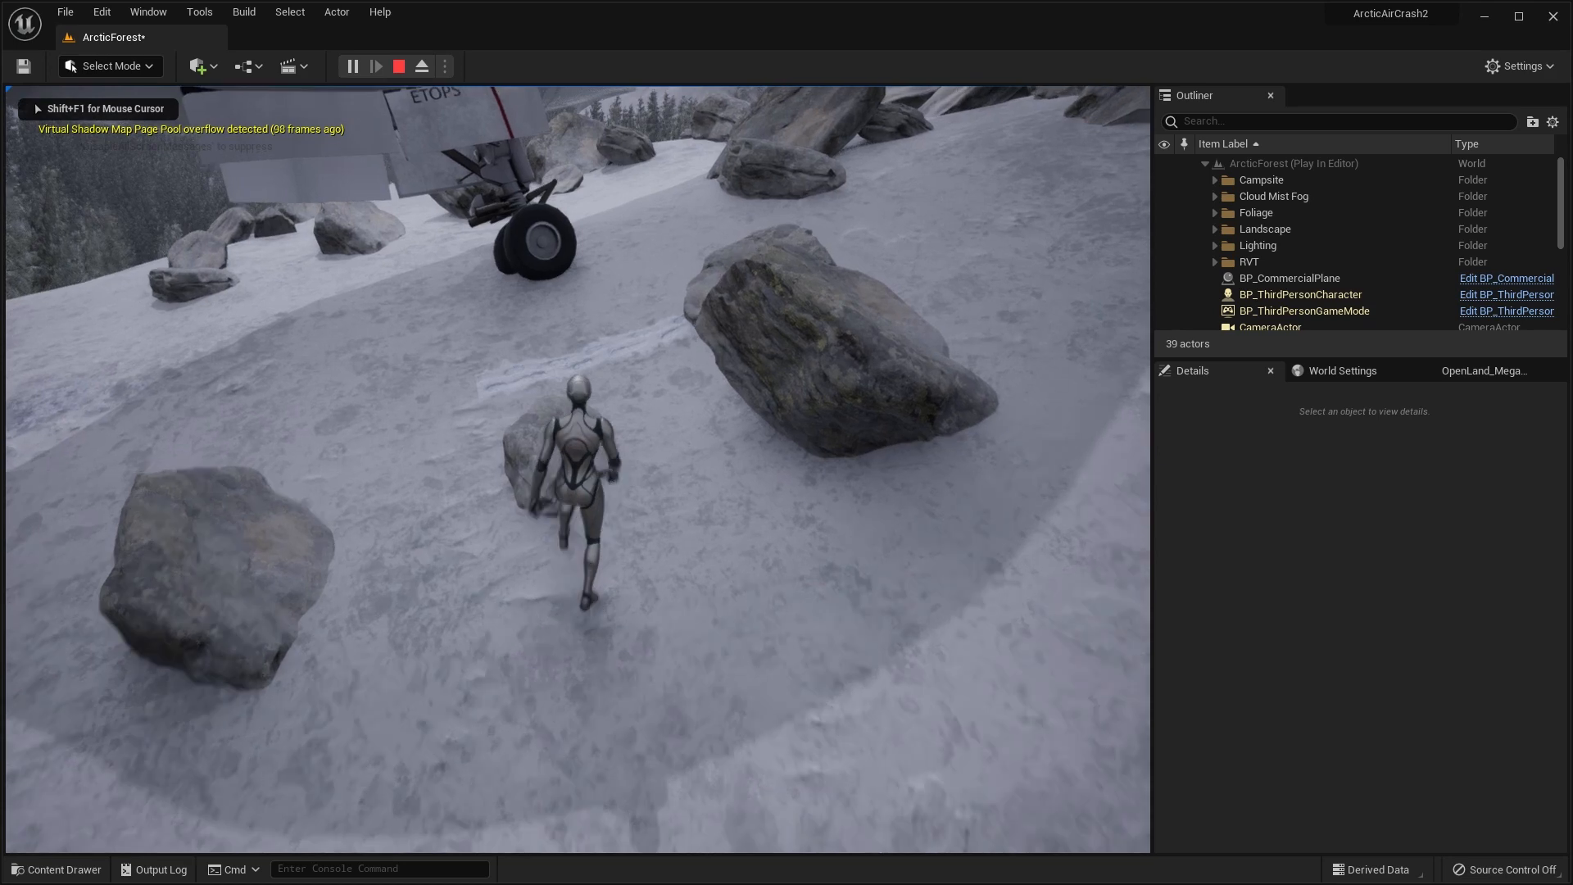
key(w)
key(d)
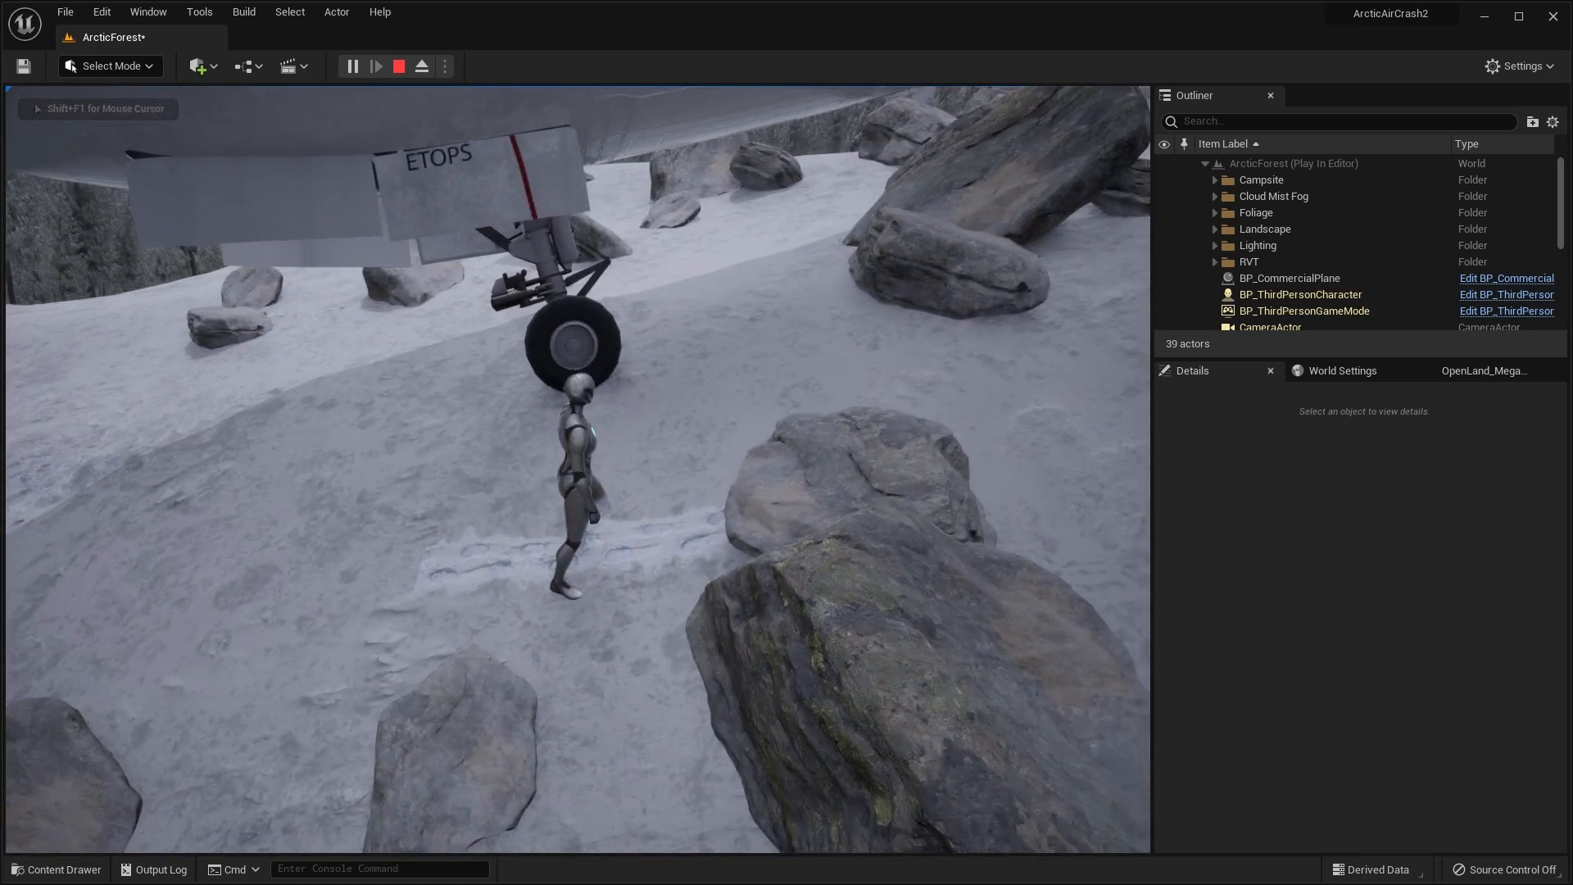
key(s)
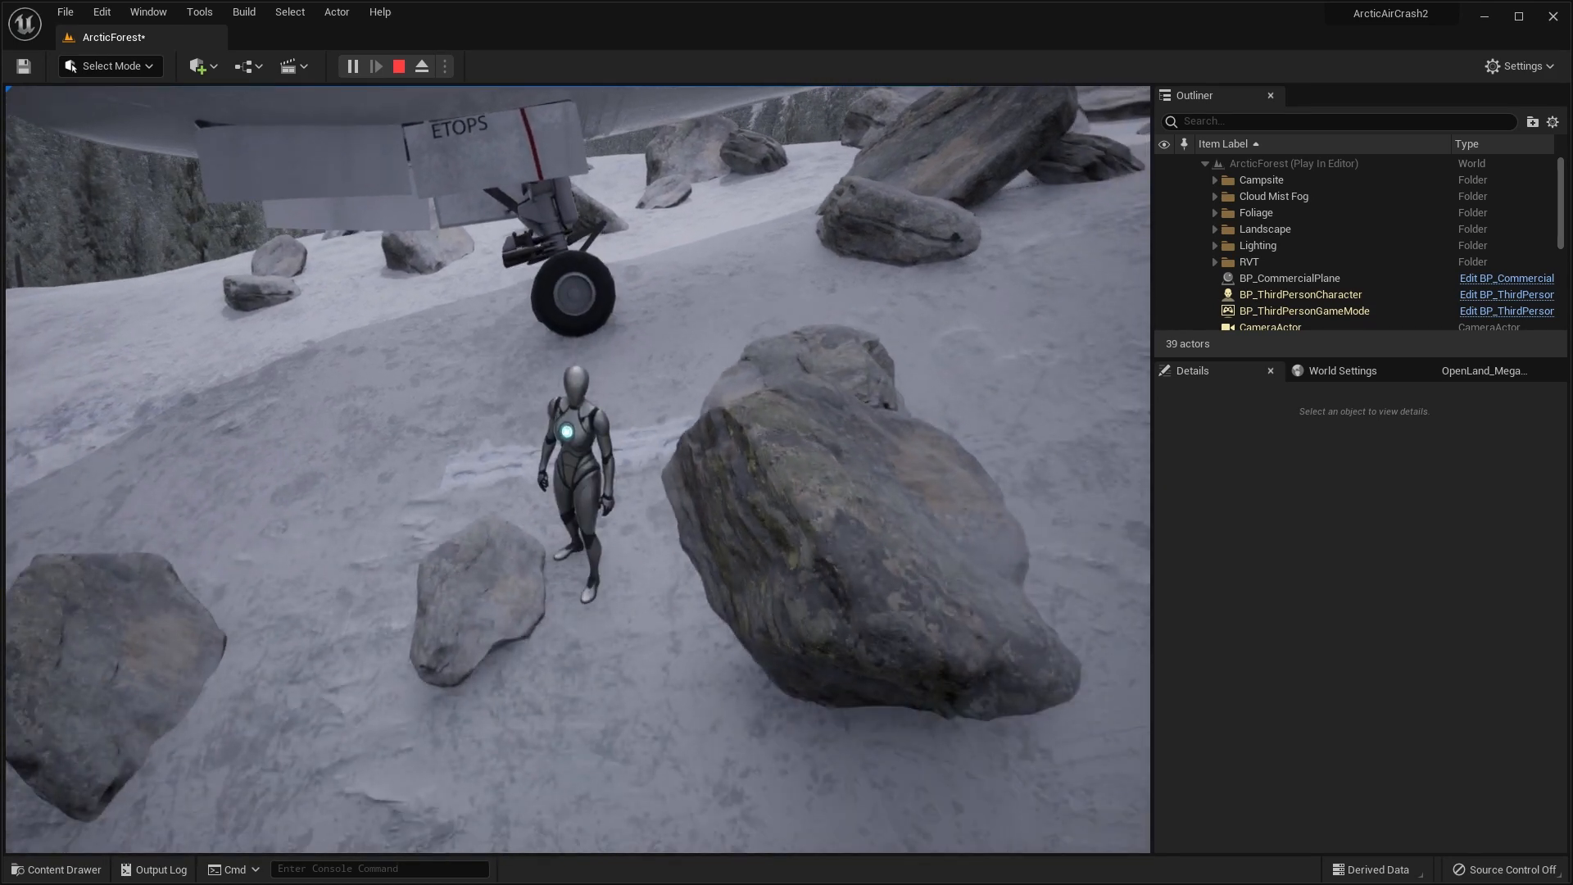
key(w)
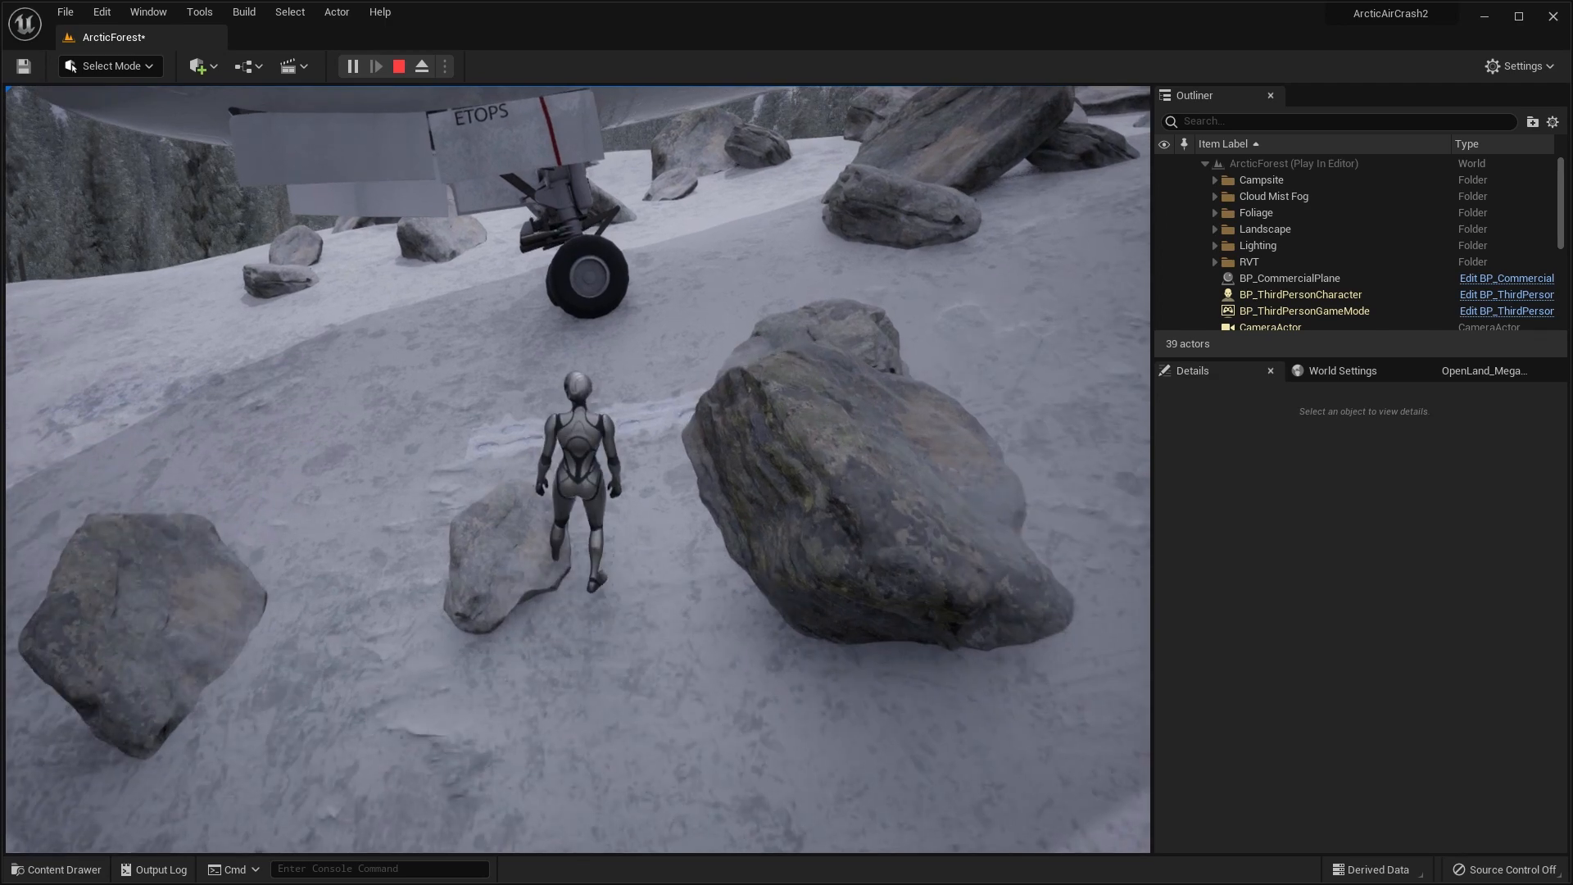
key(s)
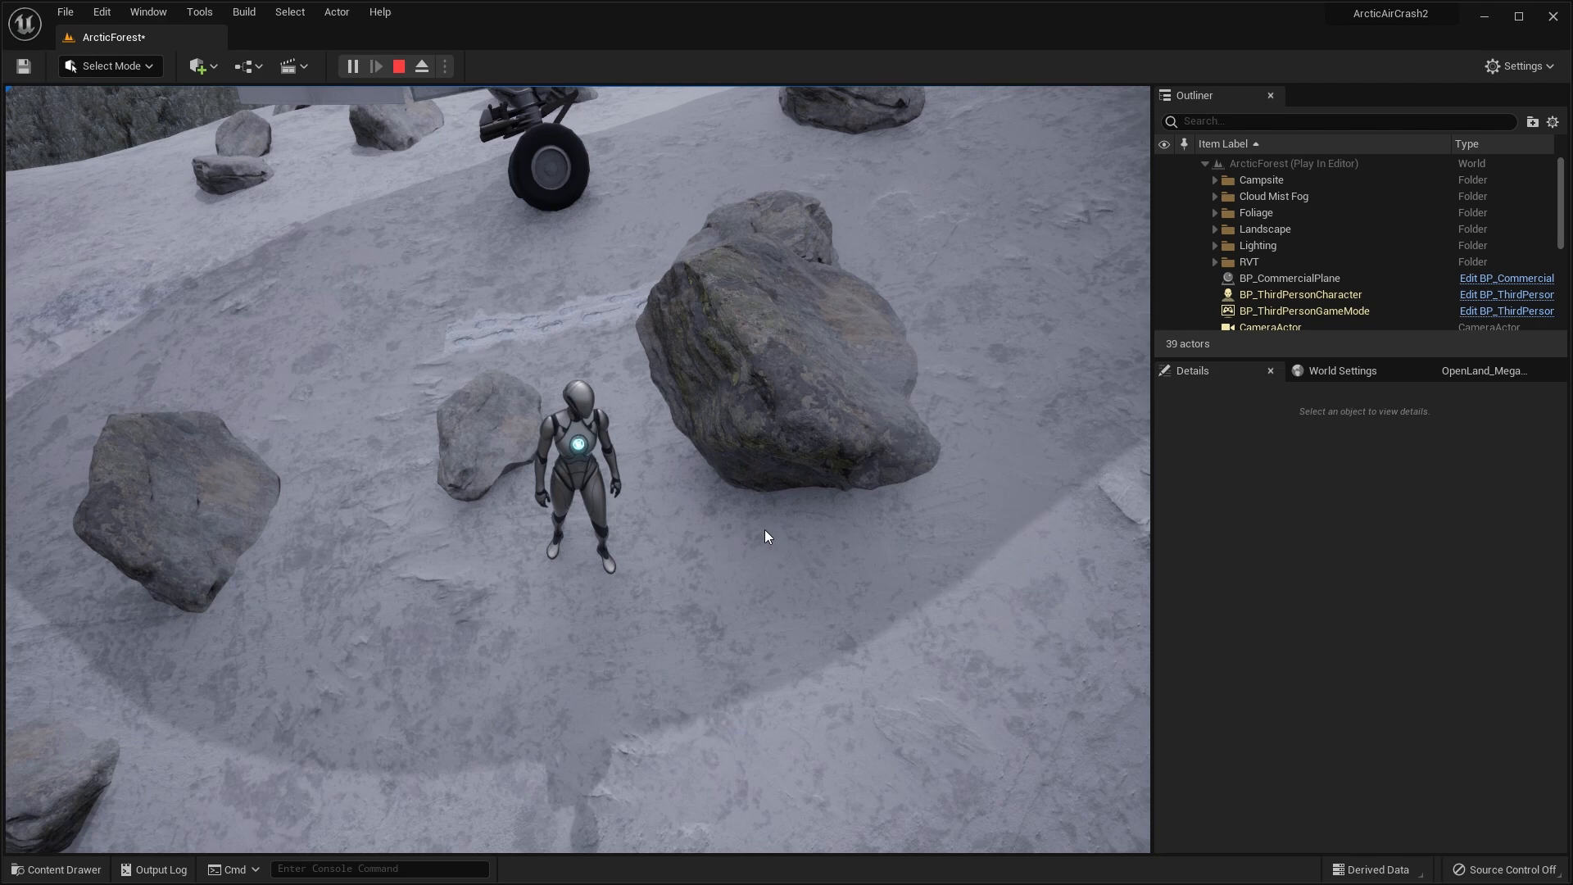
key(Escape)
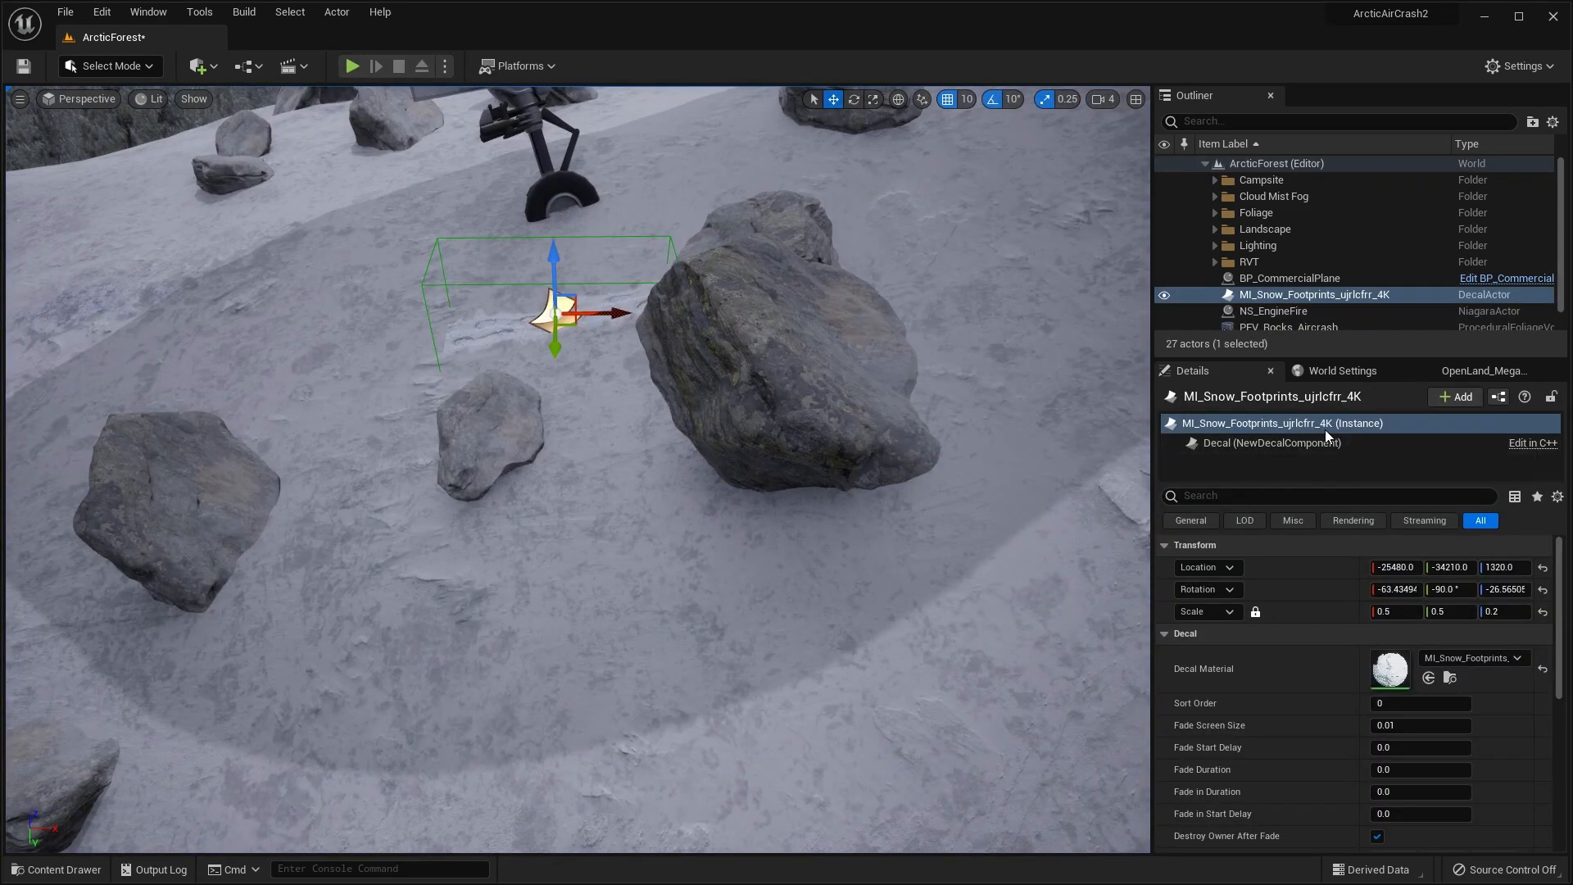
Step: Open the MI_Snow_Footprints material instance from the Decal Material slot and set its editor aside
click(1449, 678)
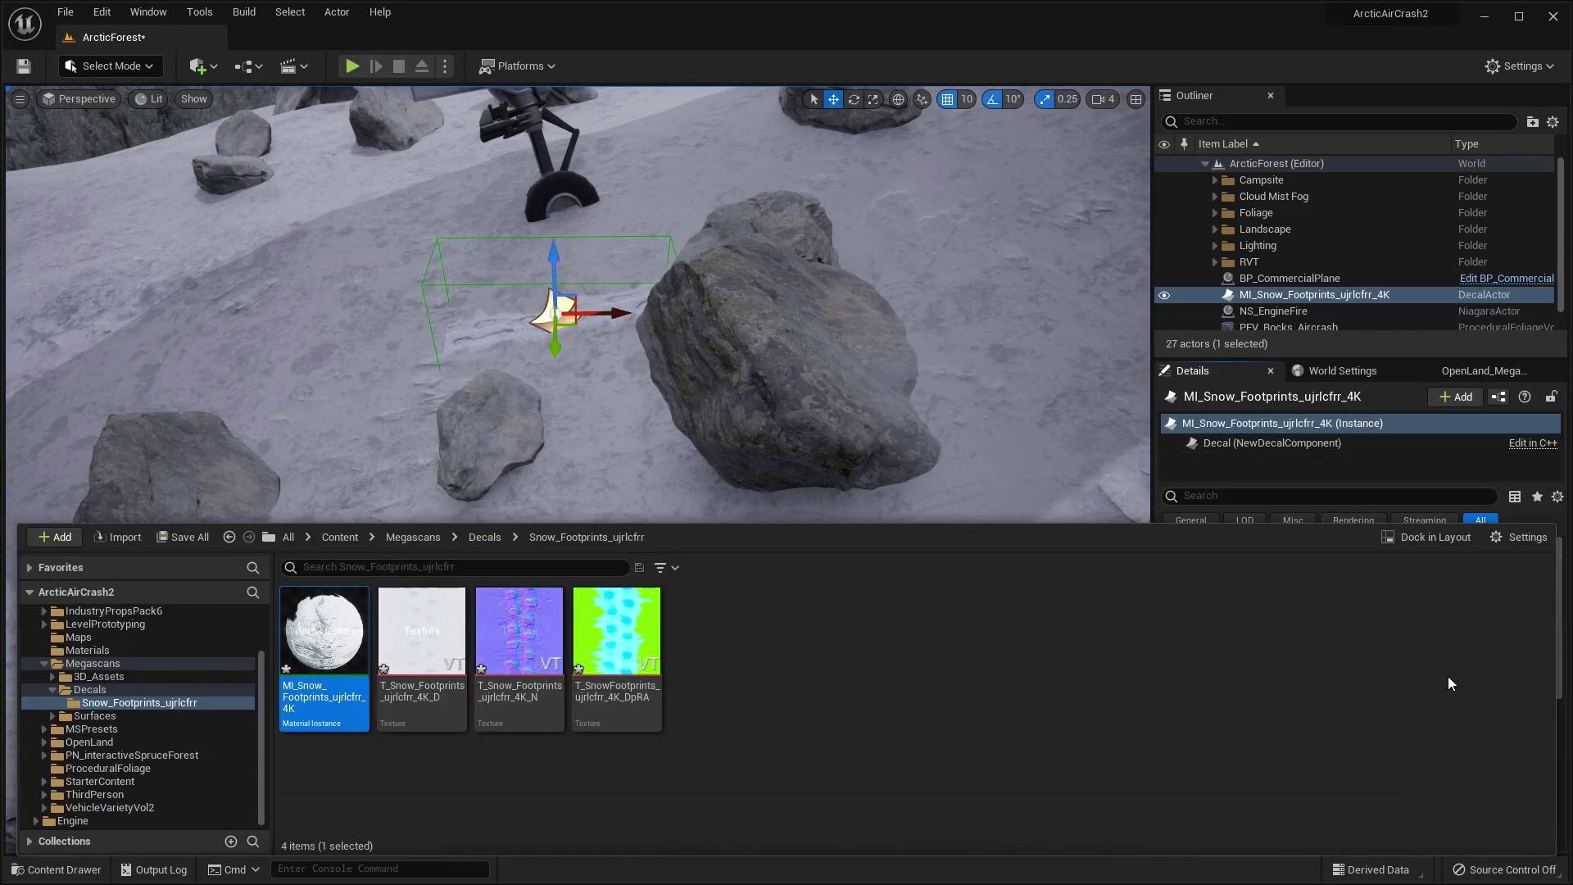
double_click(319, 629)
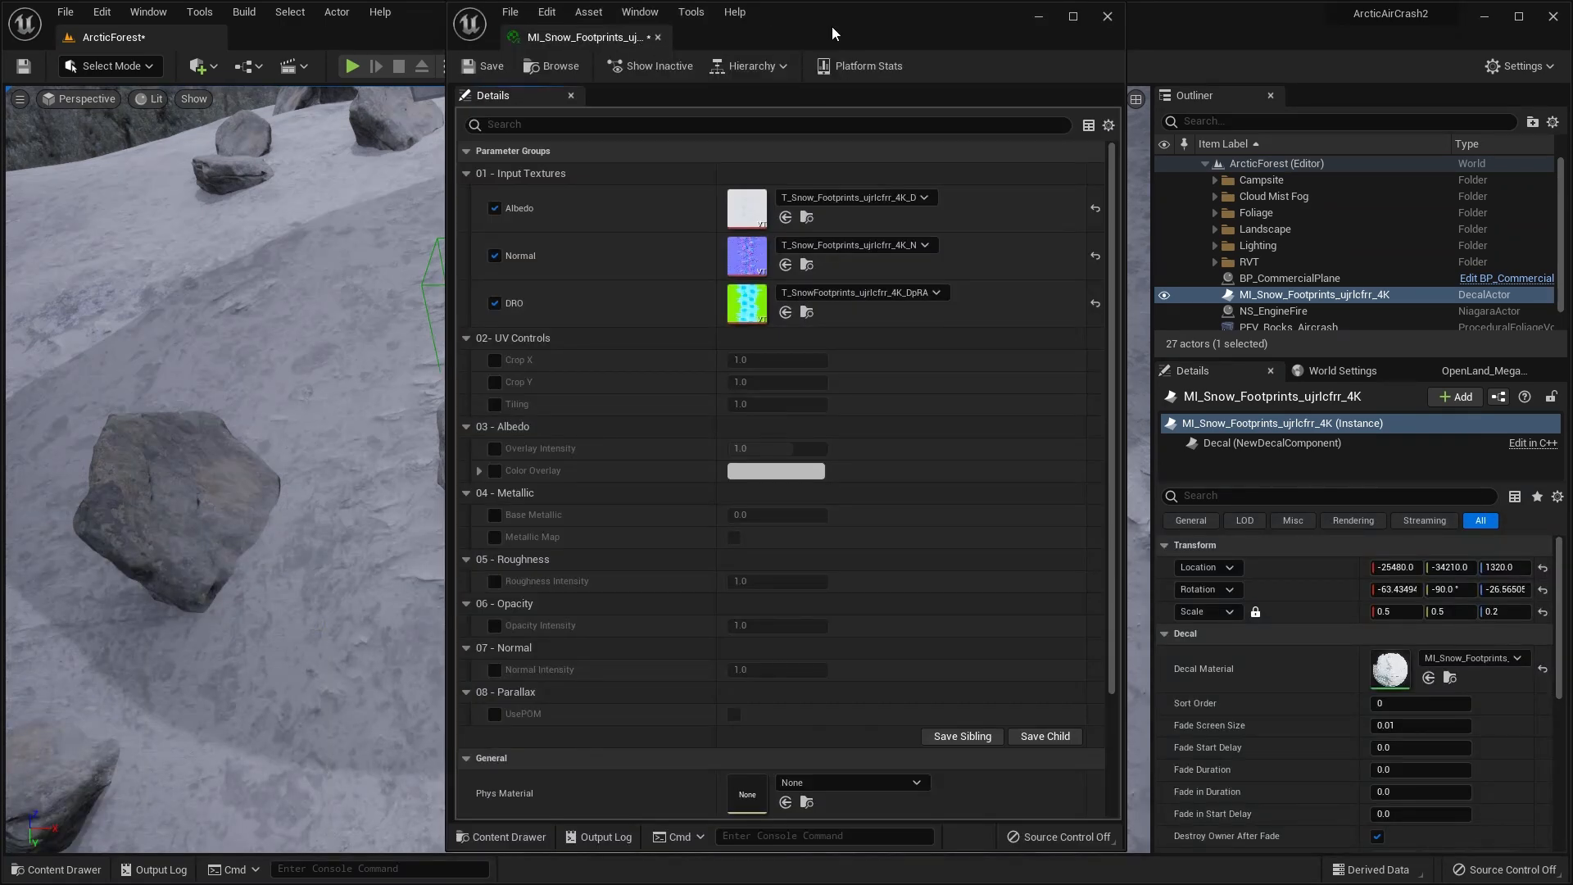
drag(833, 27, 1028, 98)
scroll(529, 287, up, 4)
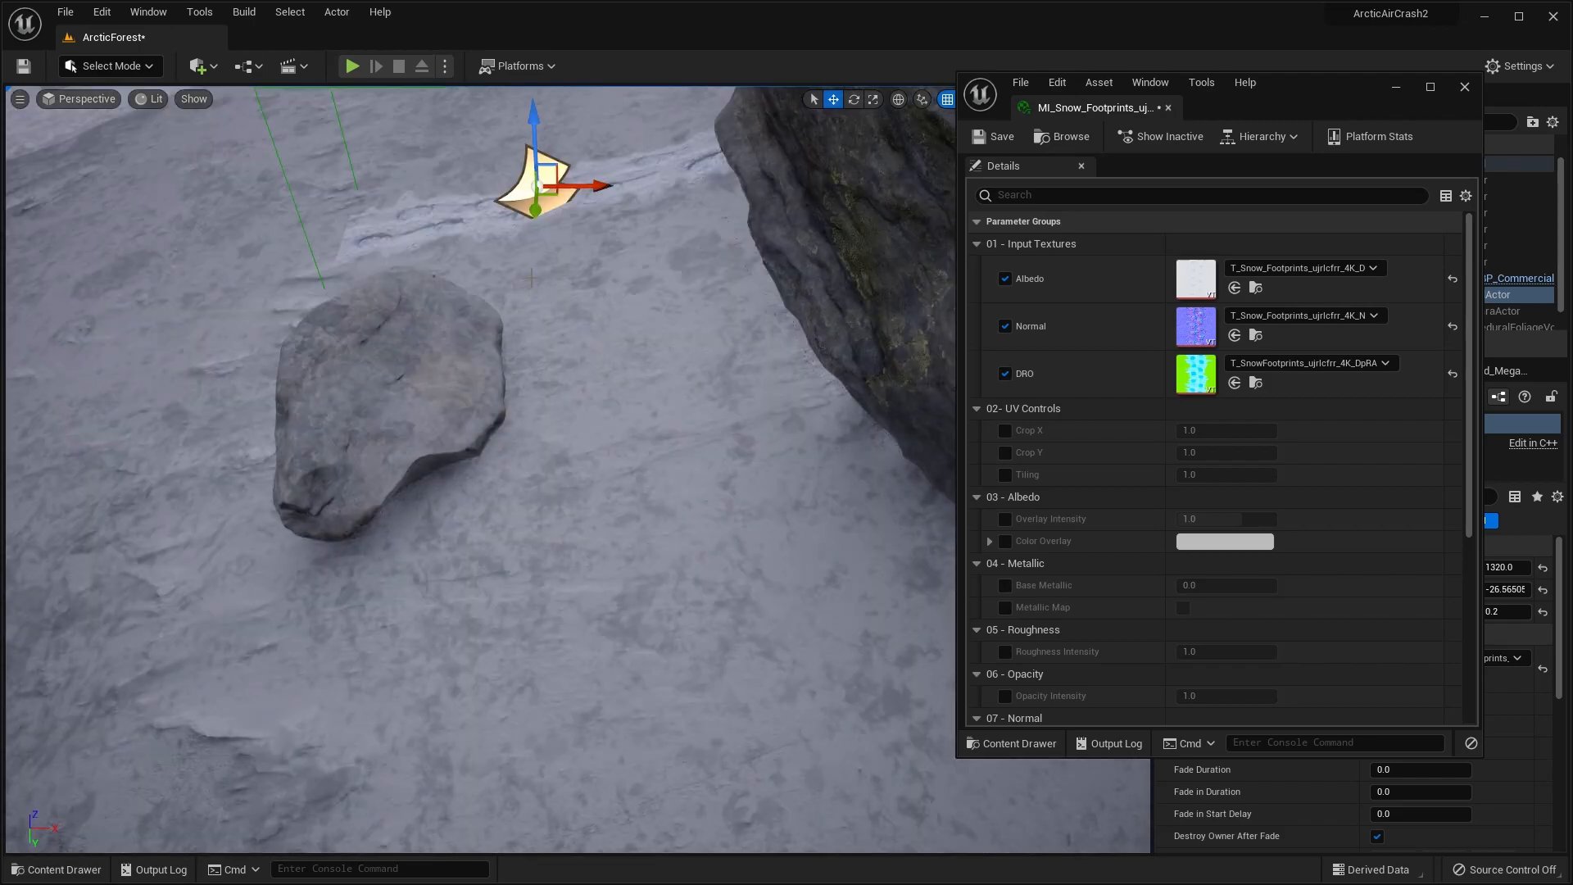
mouse_move(531, 278)
right_down()
mouse_move(517, 406)
mouse_move(529, 529)
right_up()
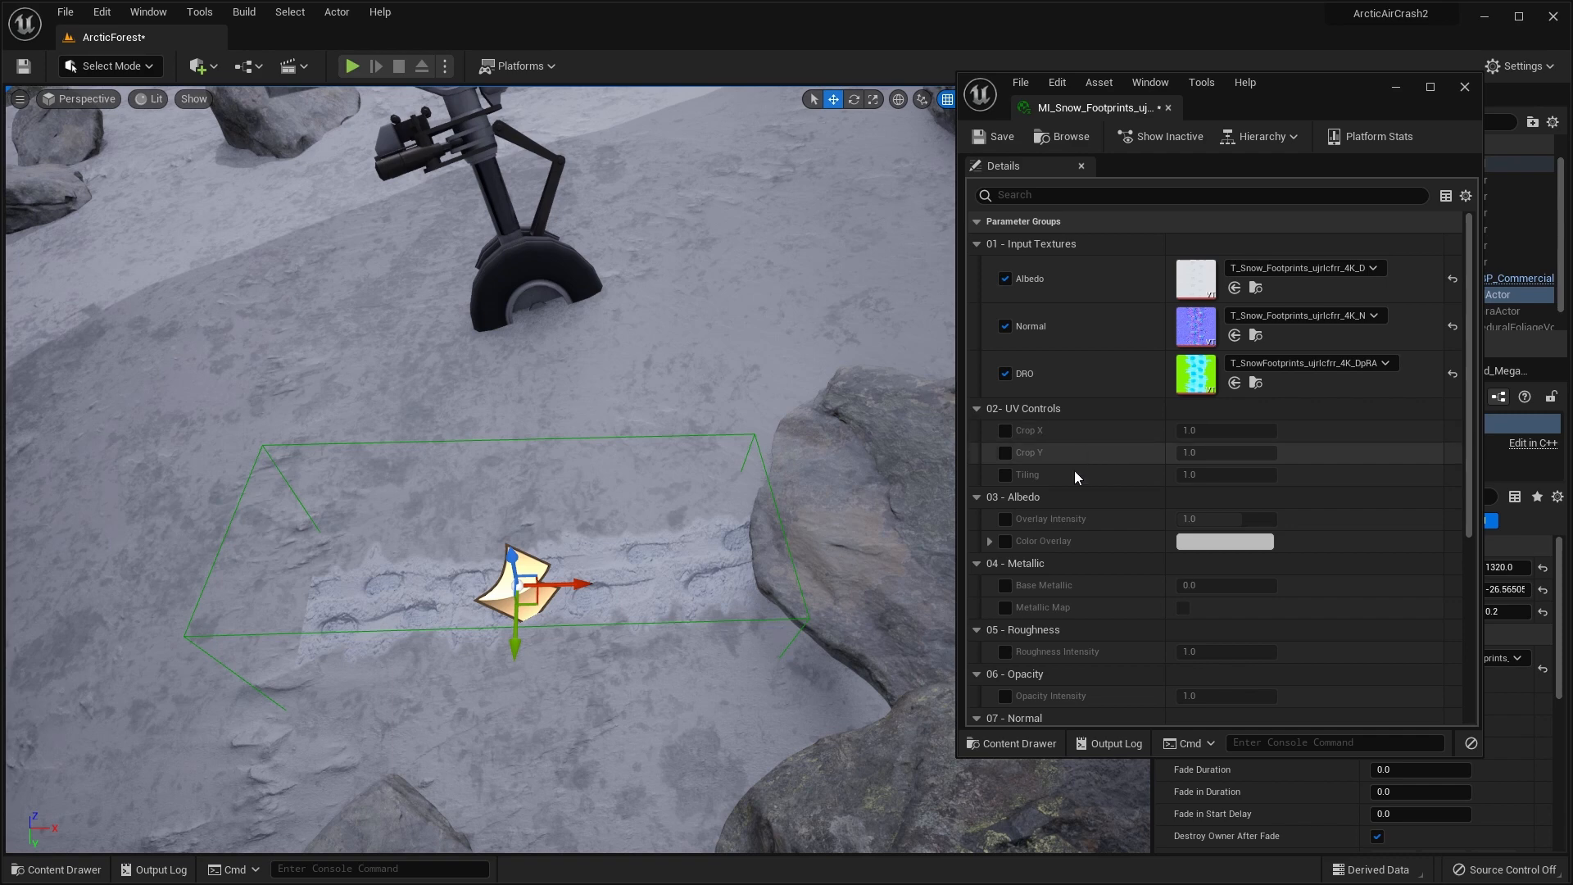
Step: Enable the colour overlay on the footprints material and darken its colour slightly
click(1004, 542)
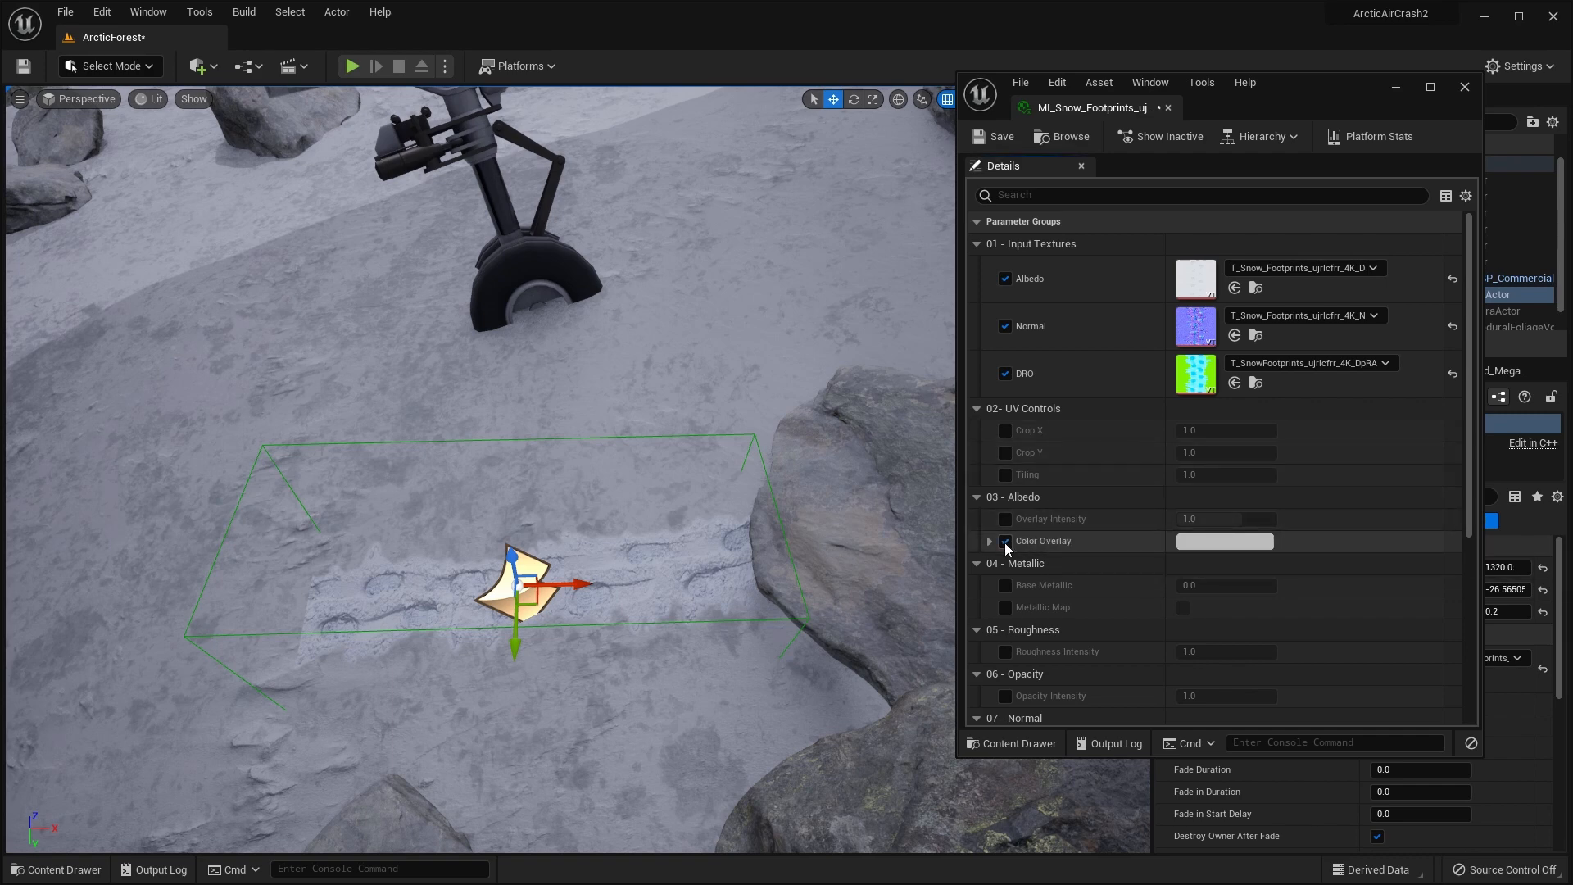
click(1218, 543)
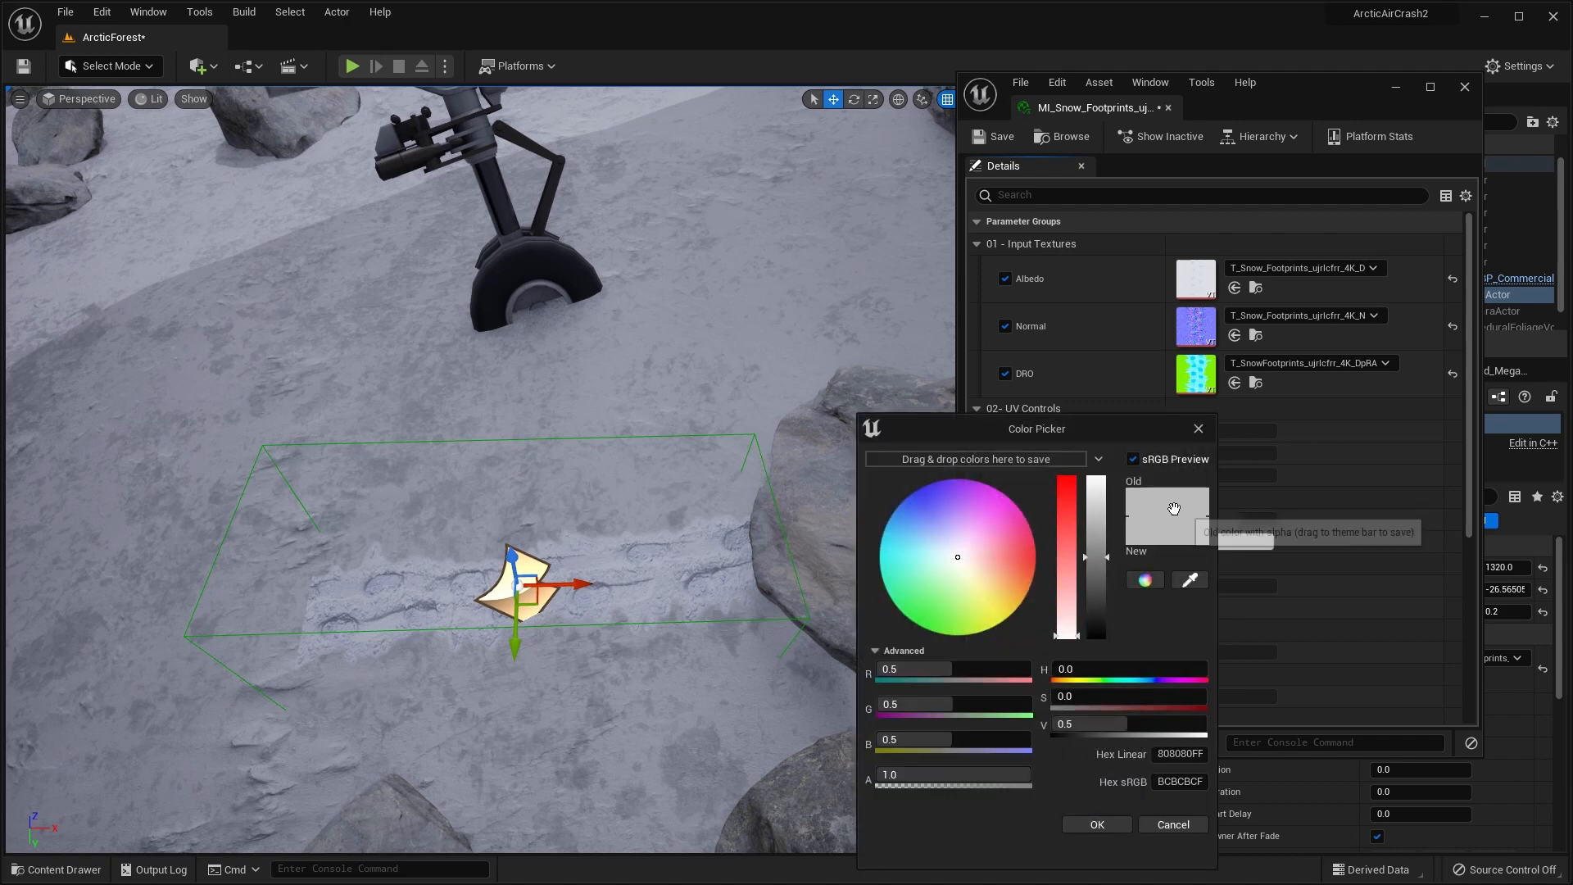
drag(1100, 557, 1100, 602)
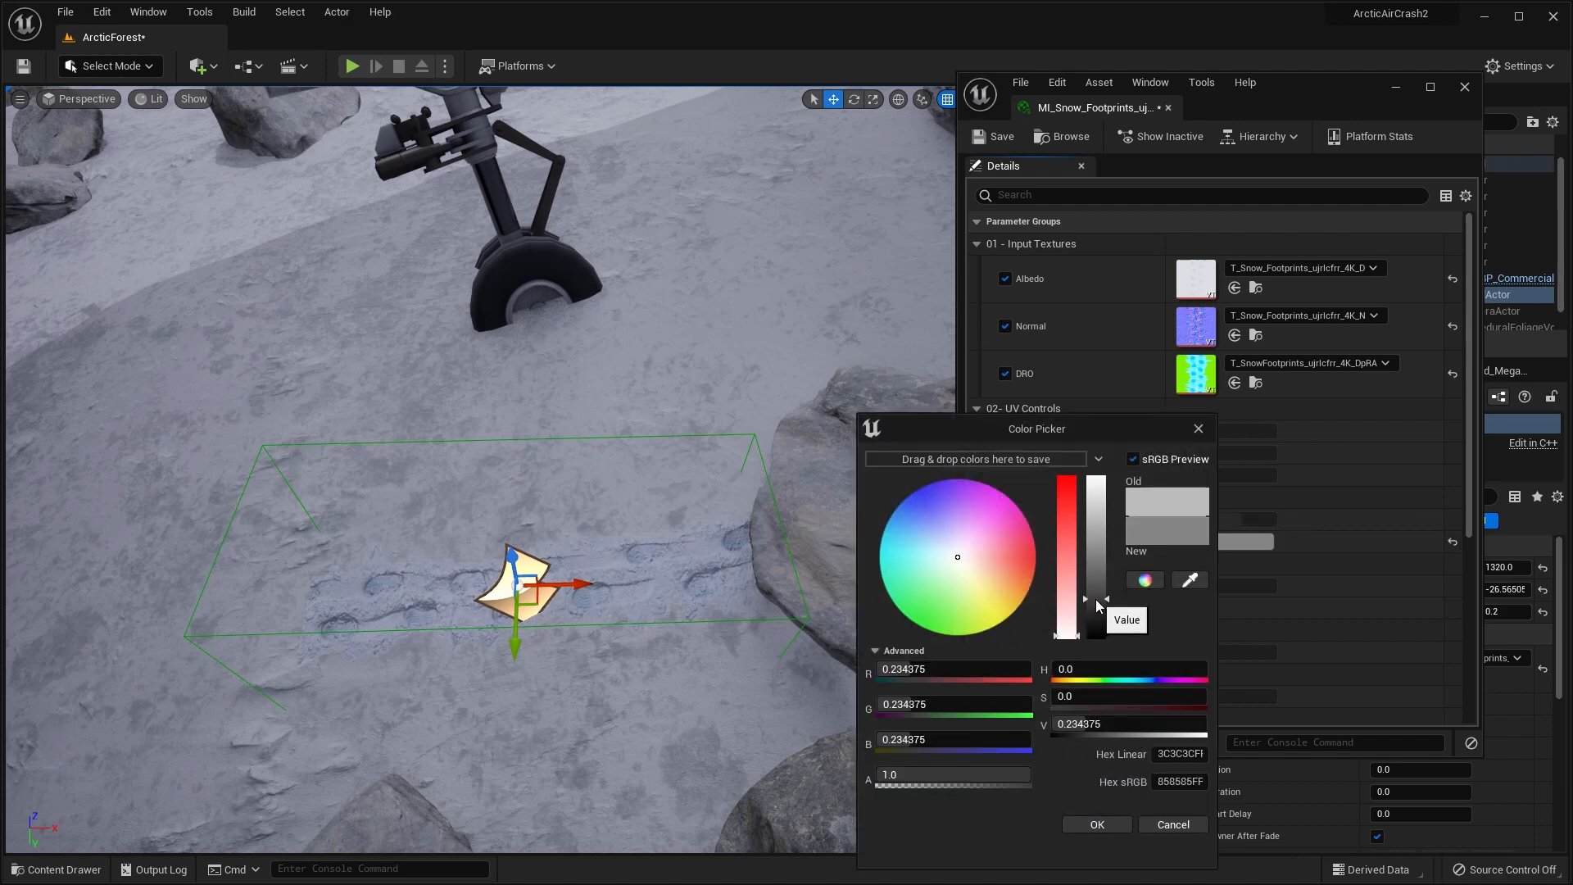
mouse_move(1104, 598)
mouse_down()
mouse_move(1100, 498)
mouse_move(1099, 593)
mouse_up()
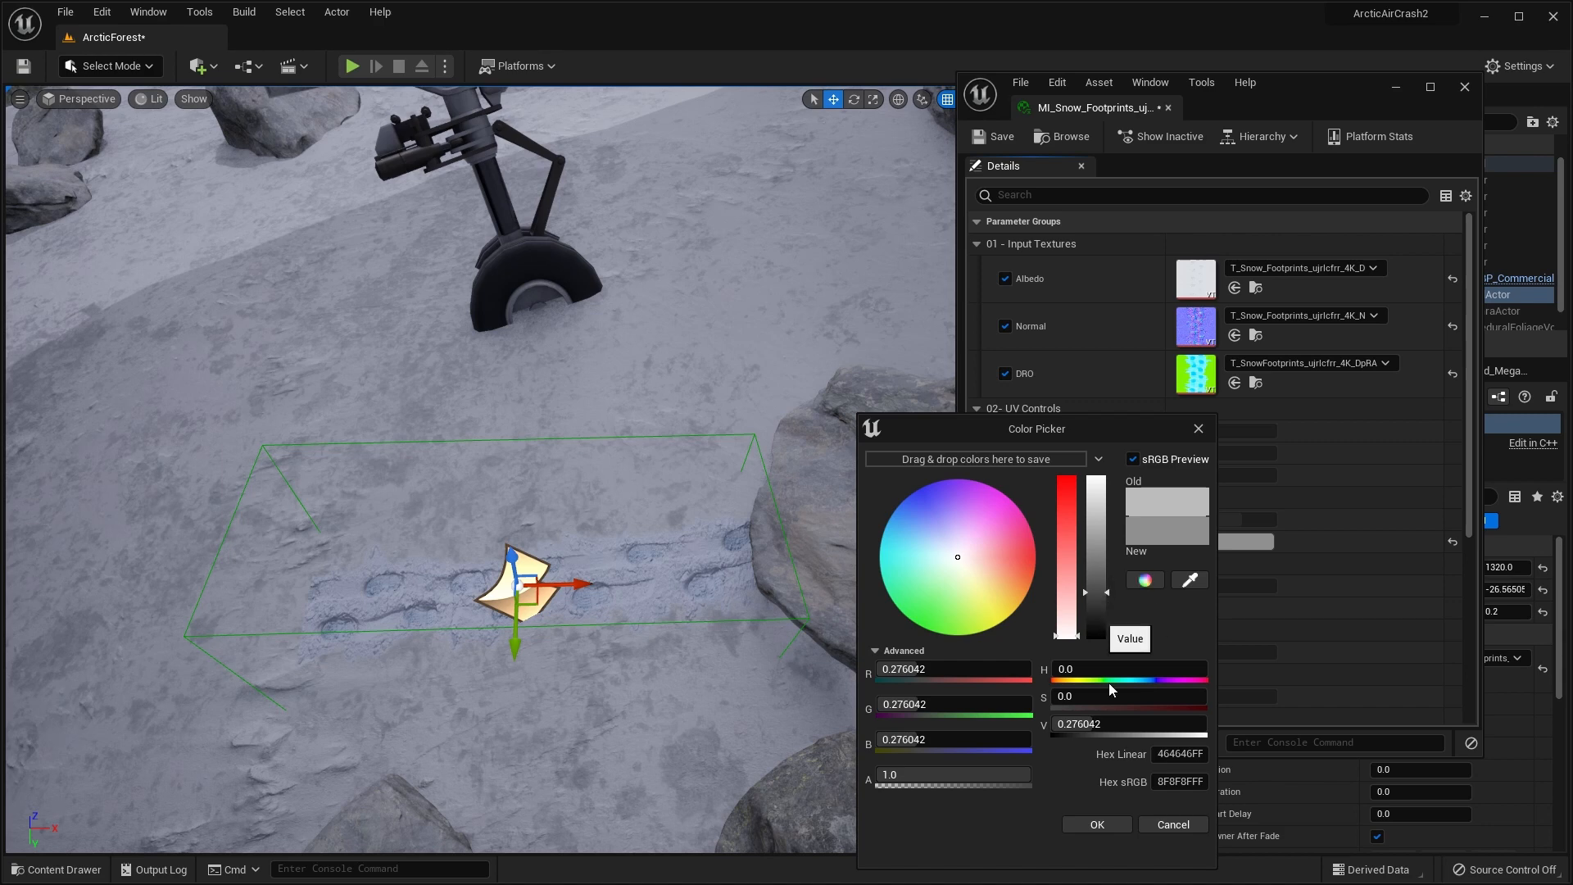
click(1097, 824)
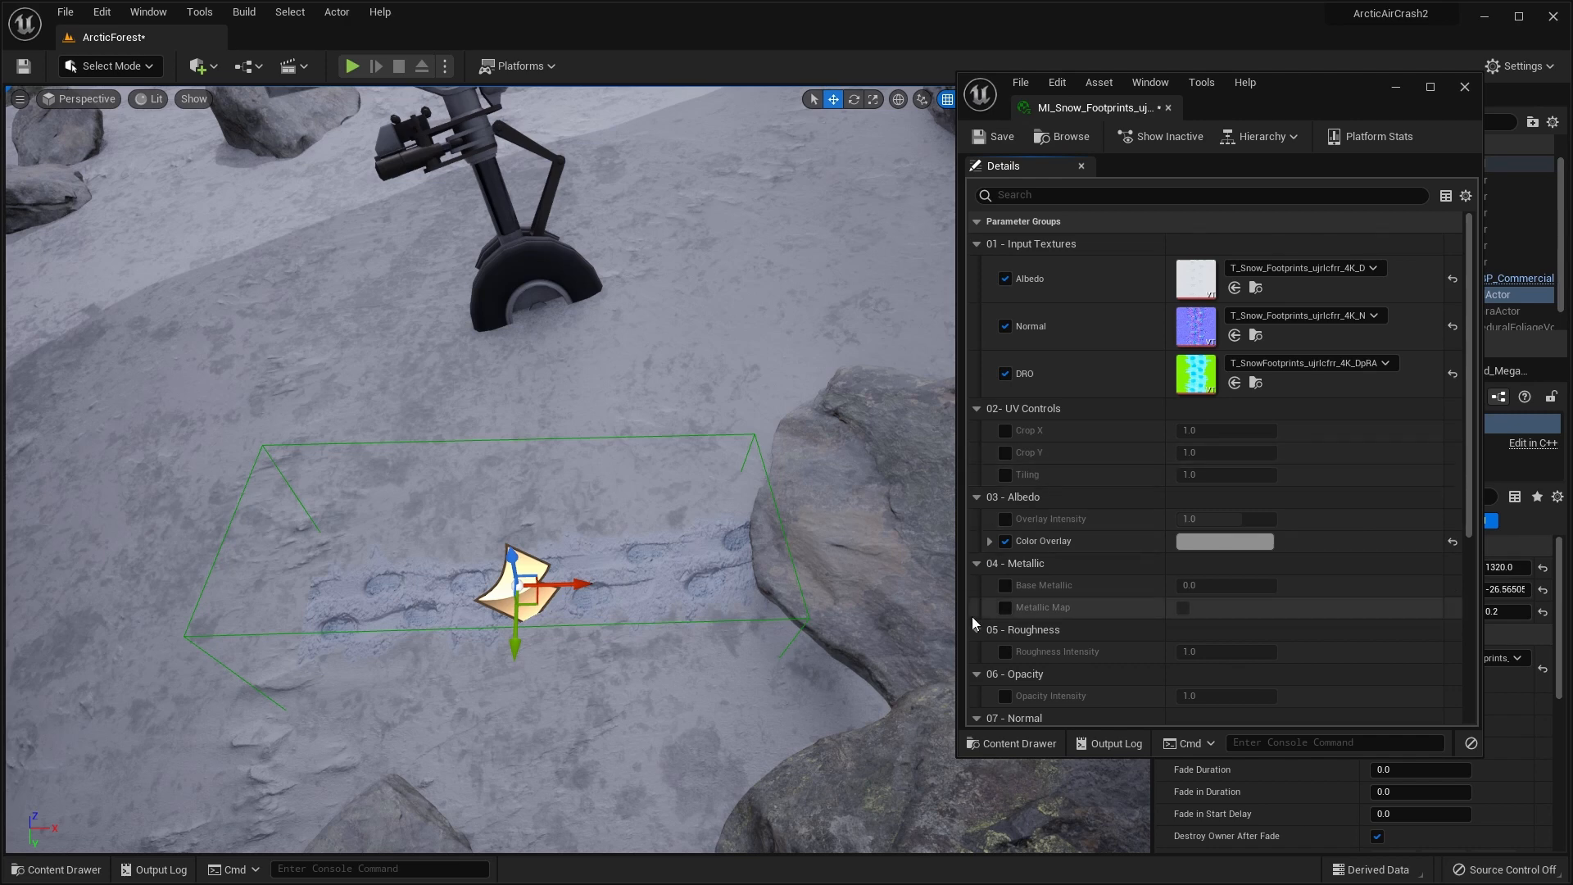
Step: Enable Opacity Intensity at 0.7, save the material instance and close its editor
click(1006, 695)
click(1189, 695)
text(0.7)
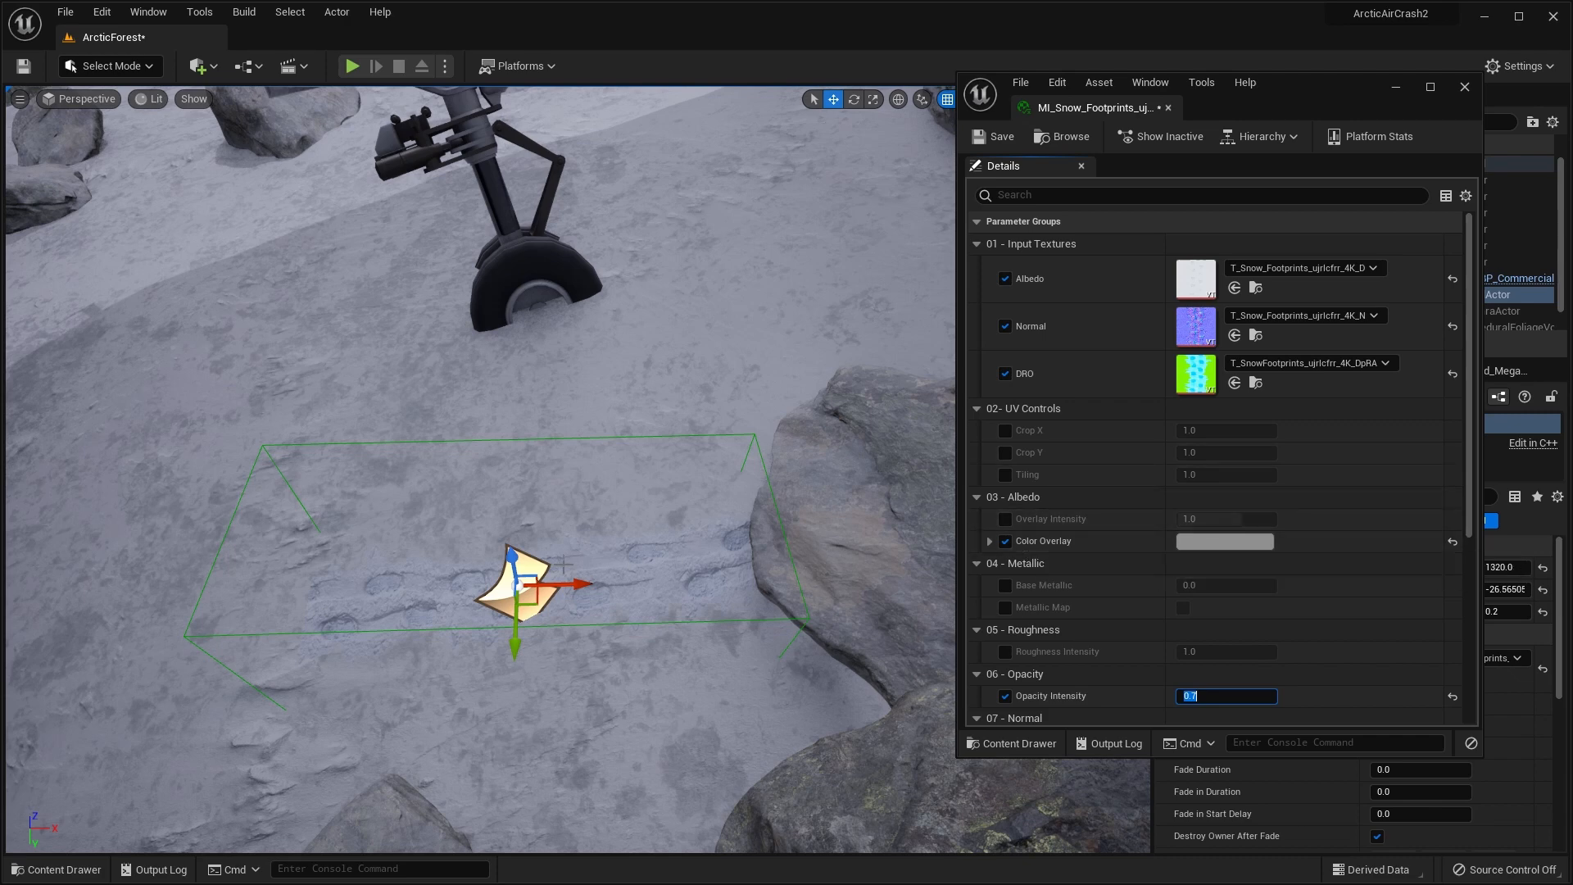
right_drag(676, 562, 723, 445)
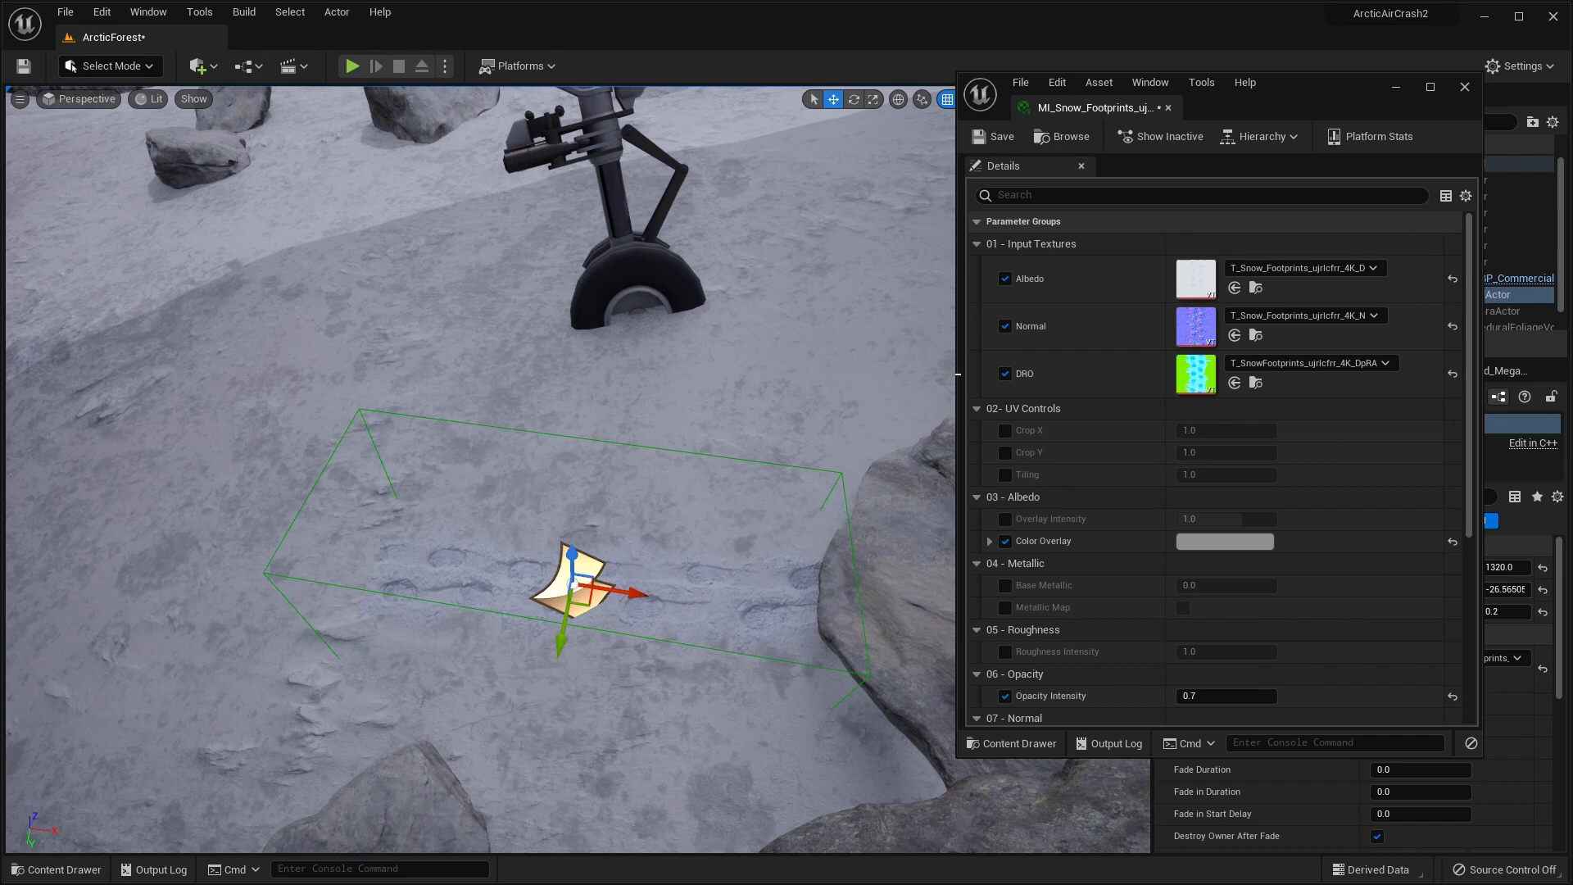
click(1001, 136)
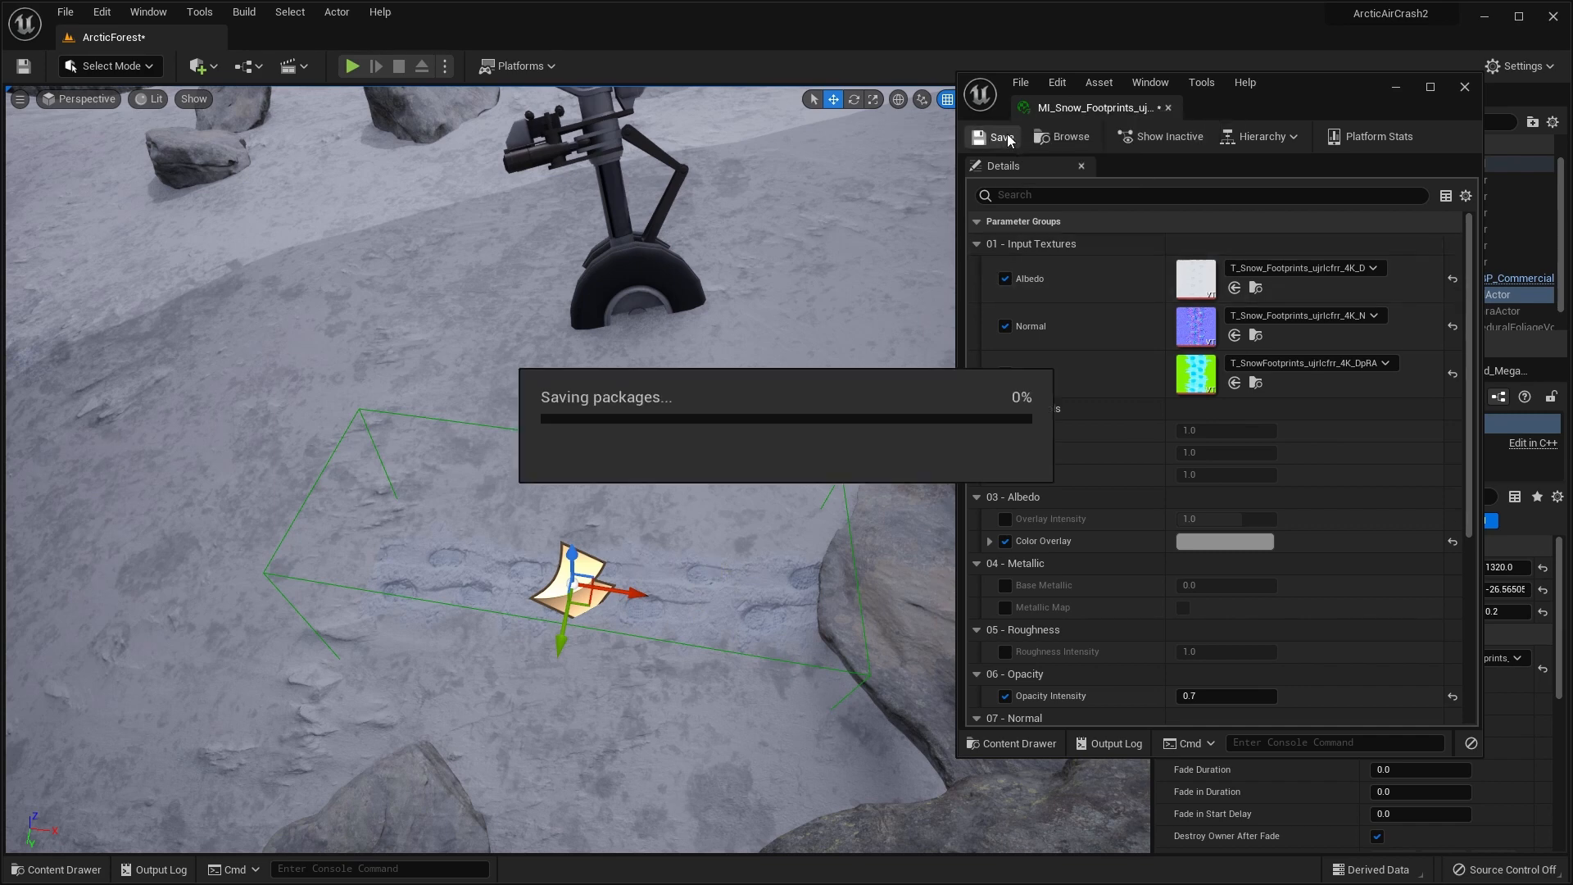
click(1463, 86)
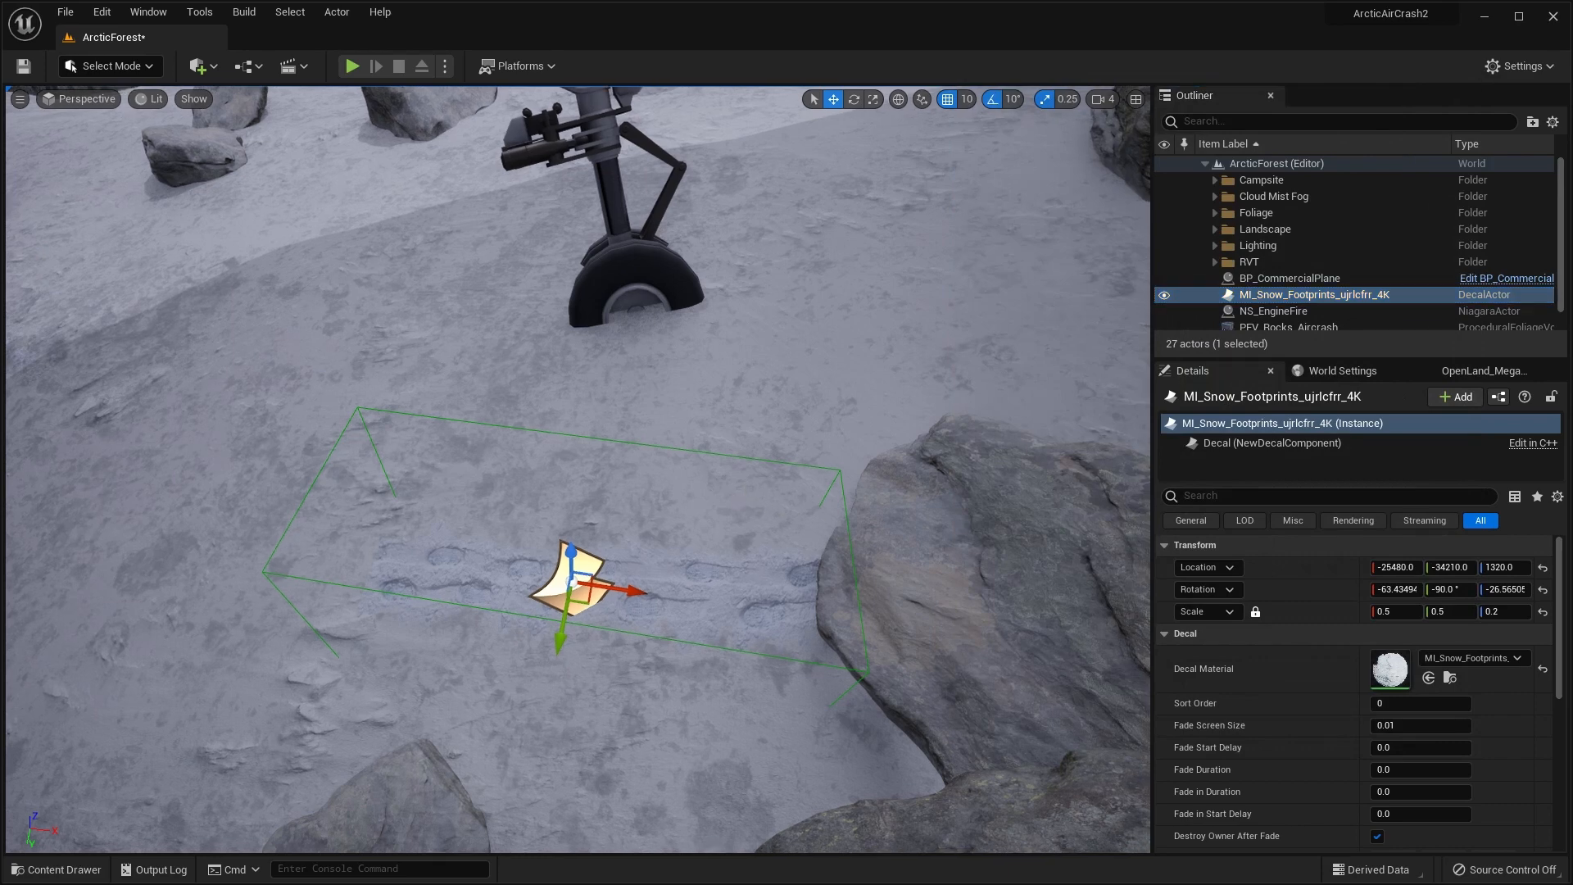
scroll(577, 468, down, 5)
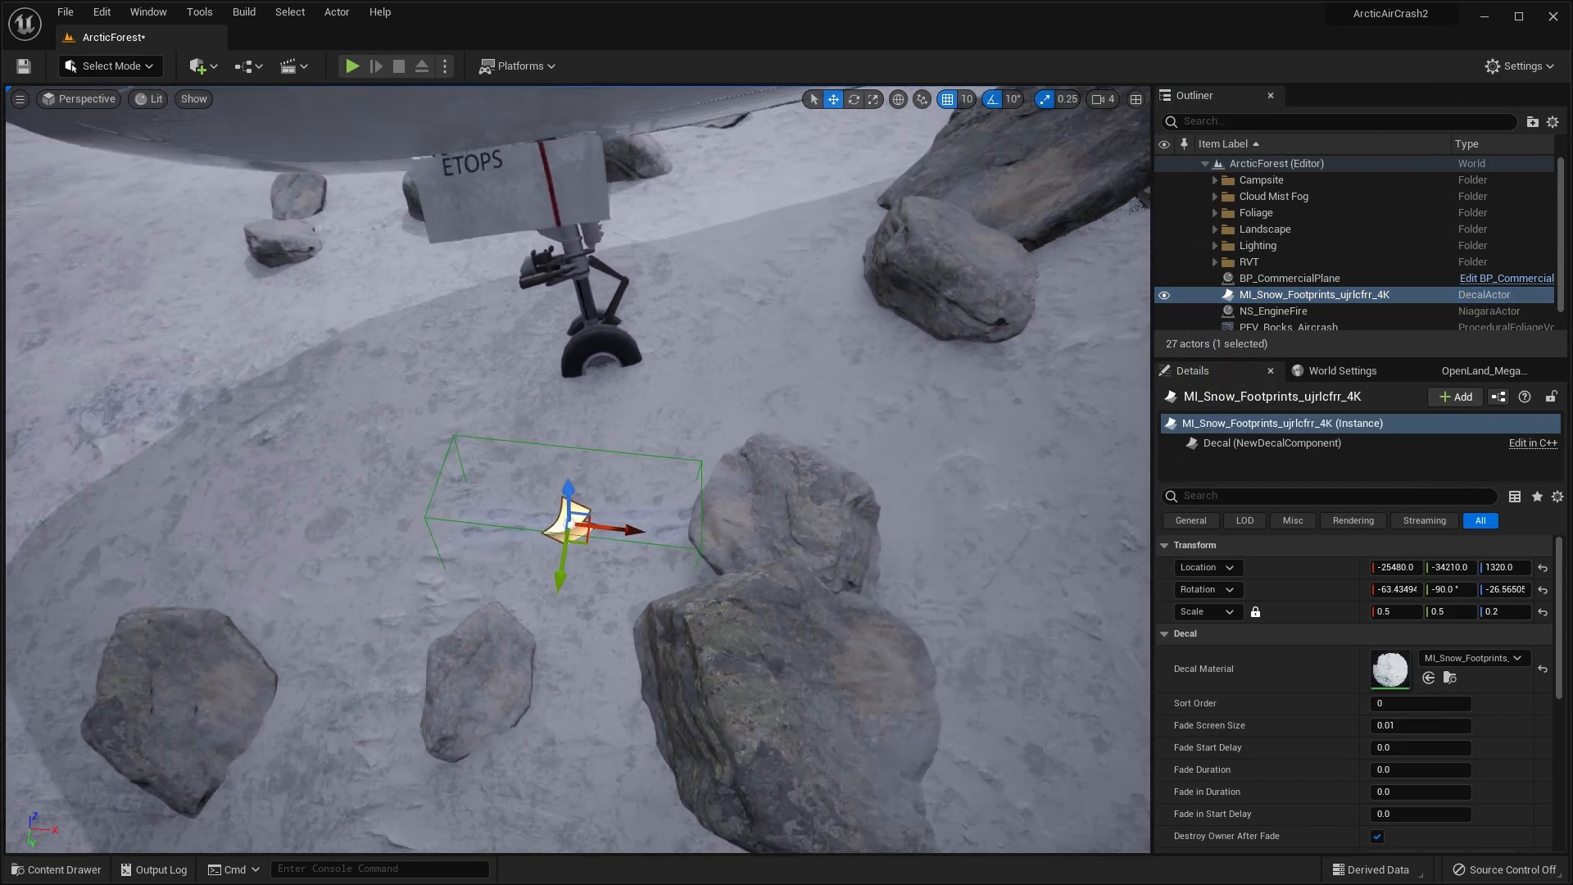
Step: Alt-duplicate the decal three times leftward, lowering each copy onto the snow
right_drag(578, 468, 418, 480)
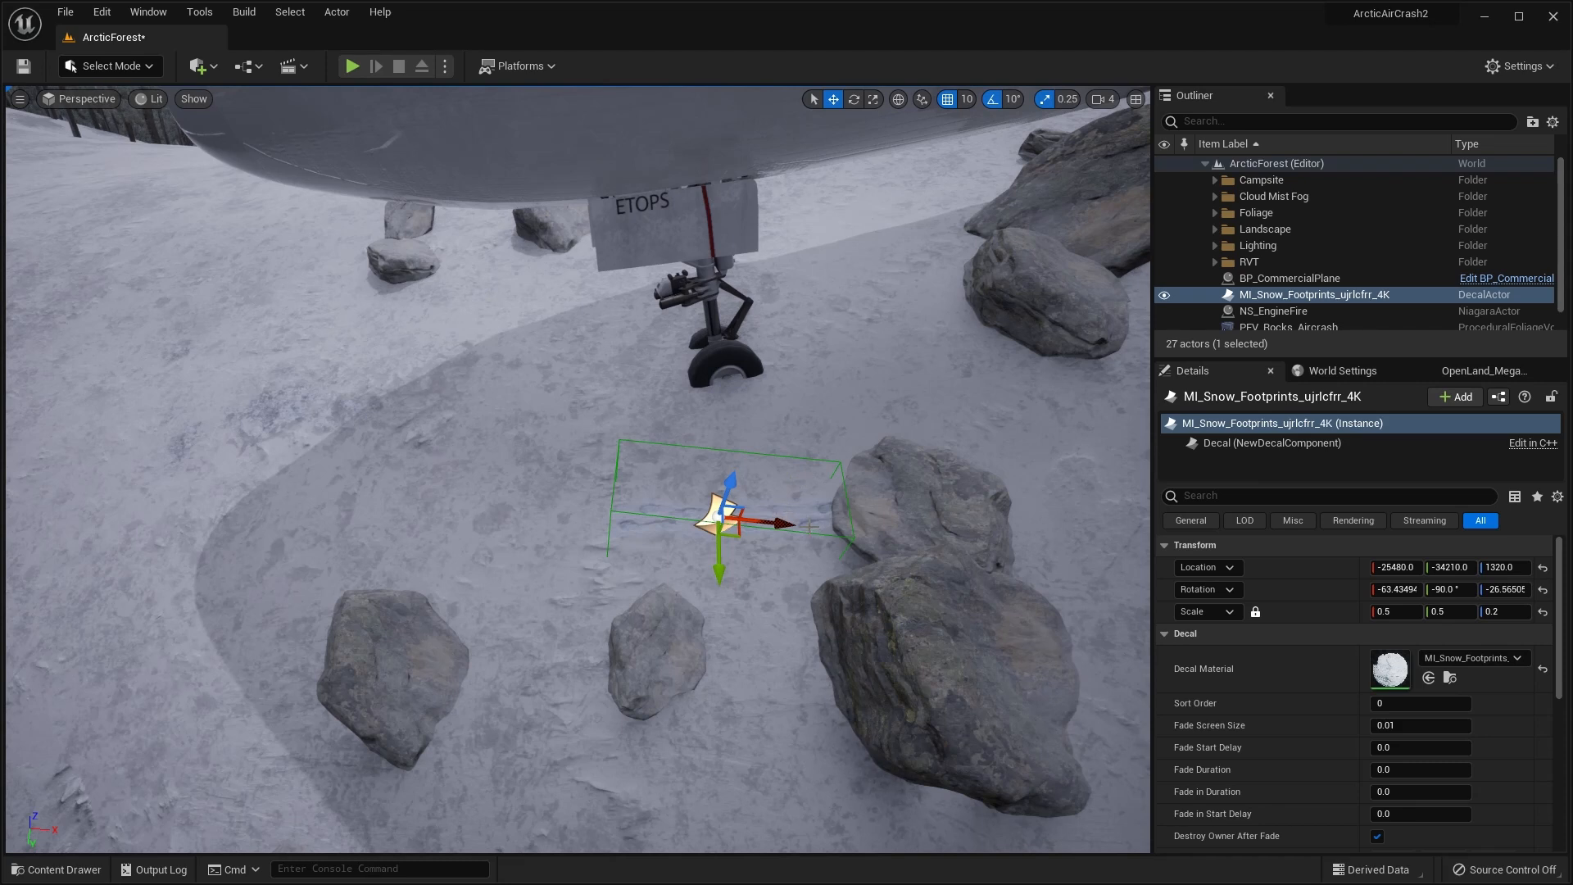
alt+drag(787, 518, 568, 522)
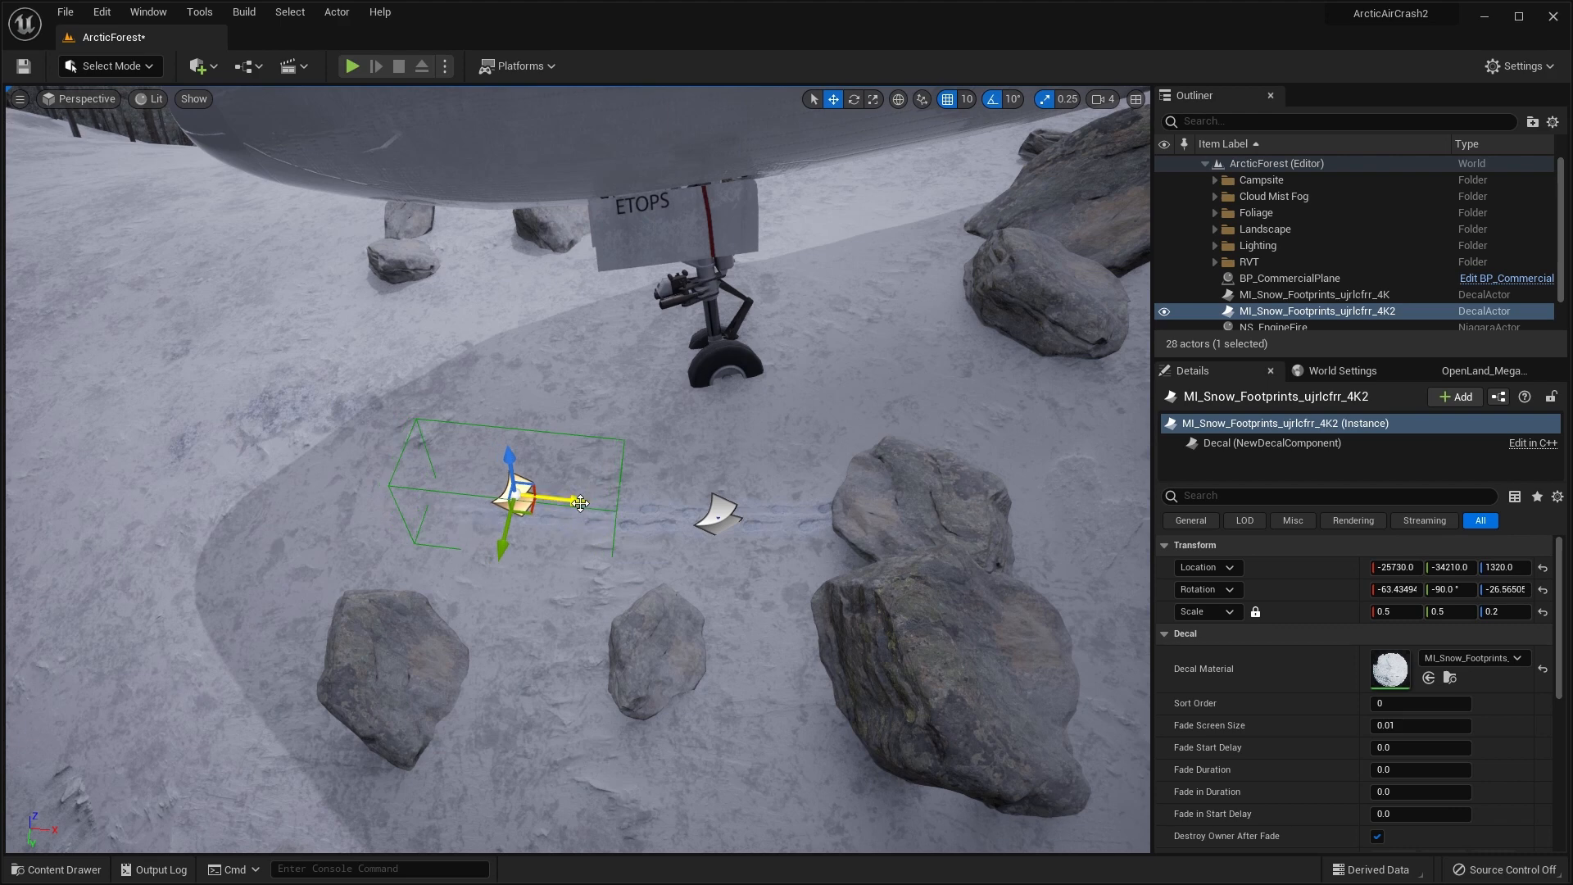
alt+drag(588, 499, 418, 489)
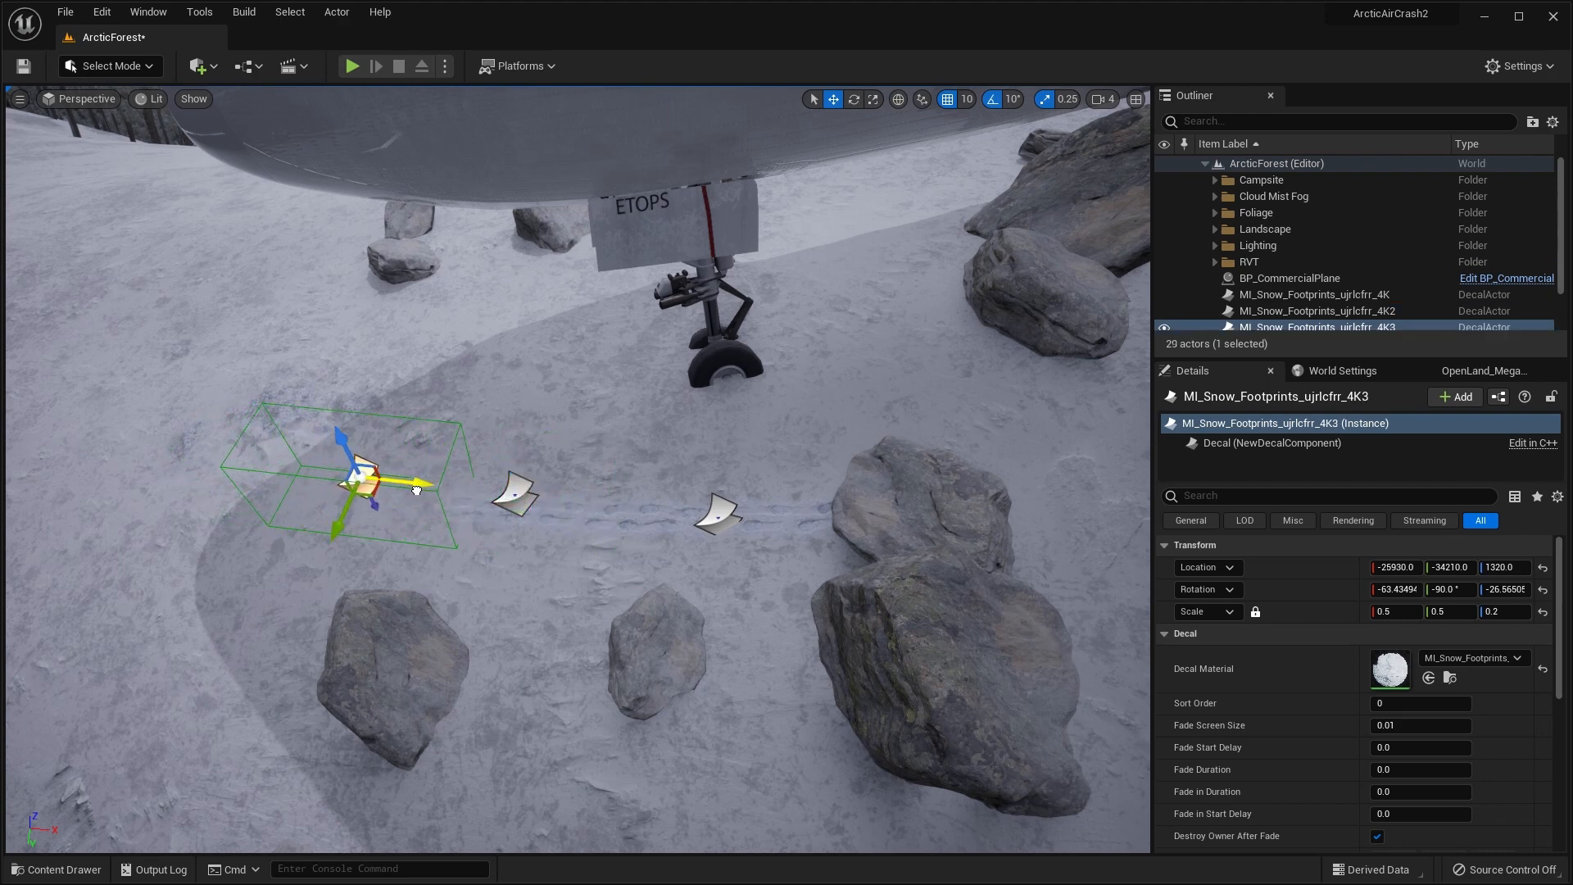
drag(356, 451, 358, 496)
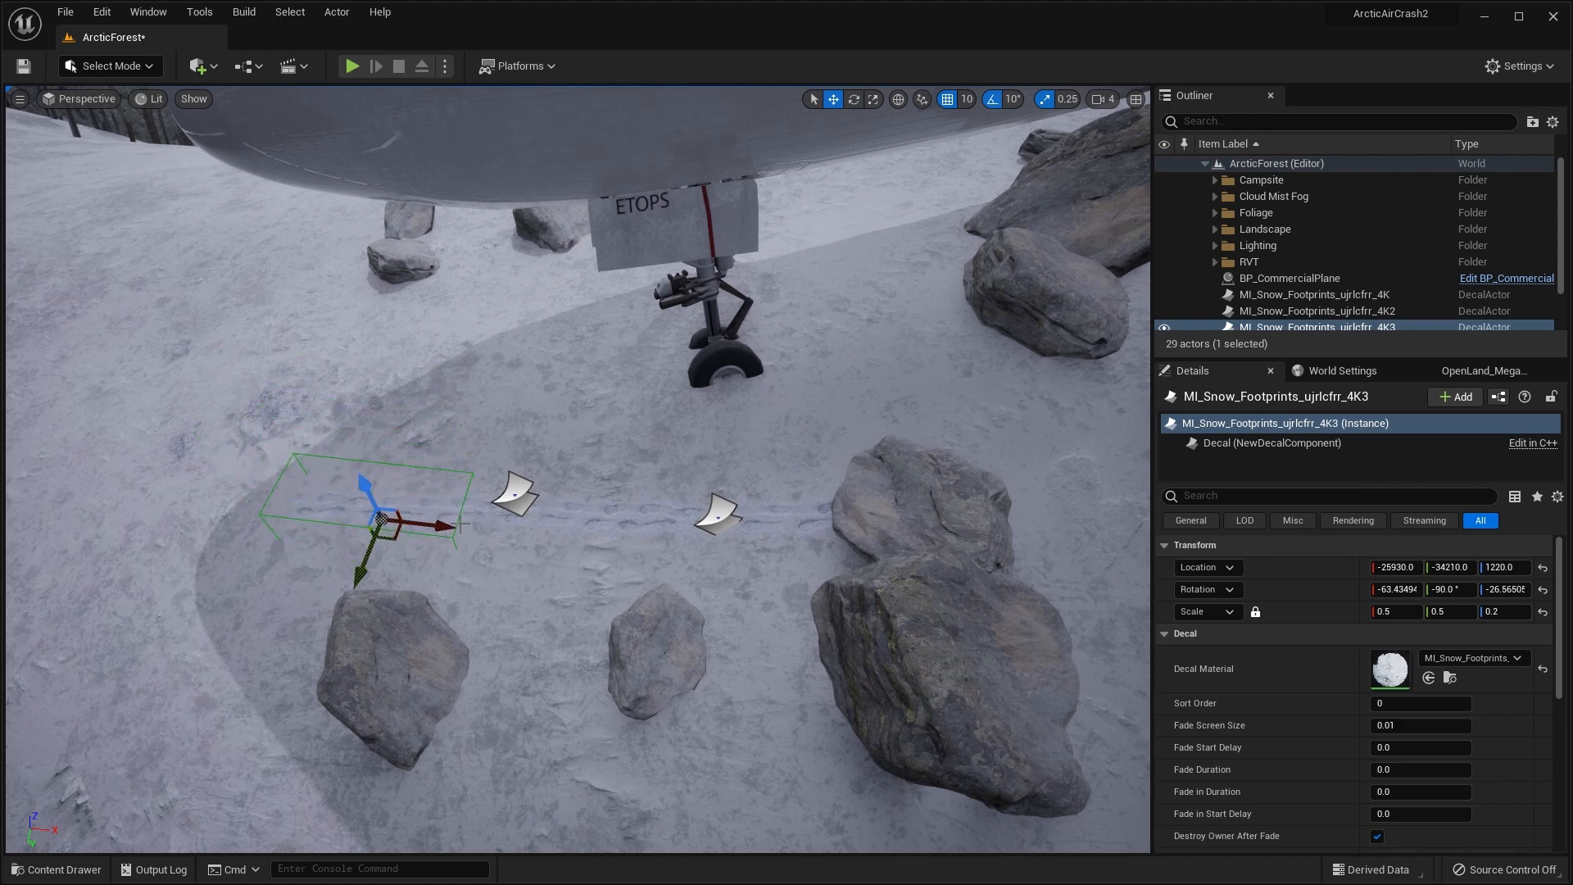
alt+drag(440, 526, 258, 521)
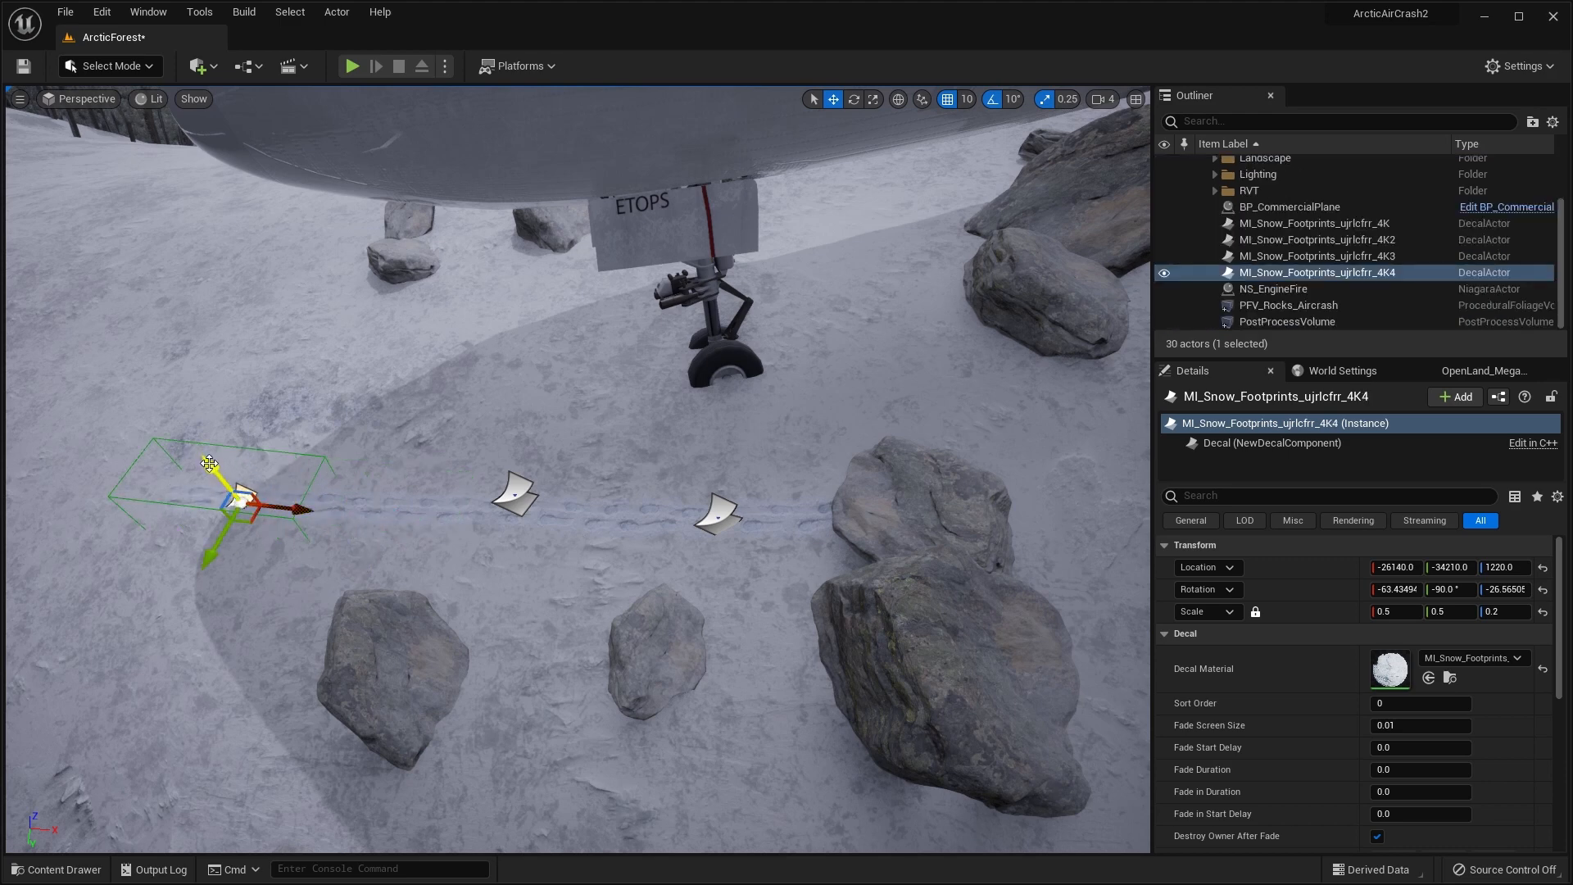
drag(212, 462, 216, 475)
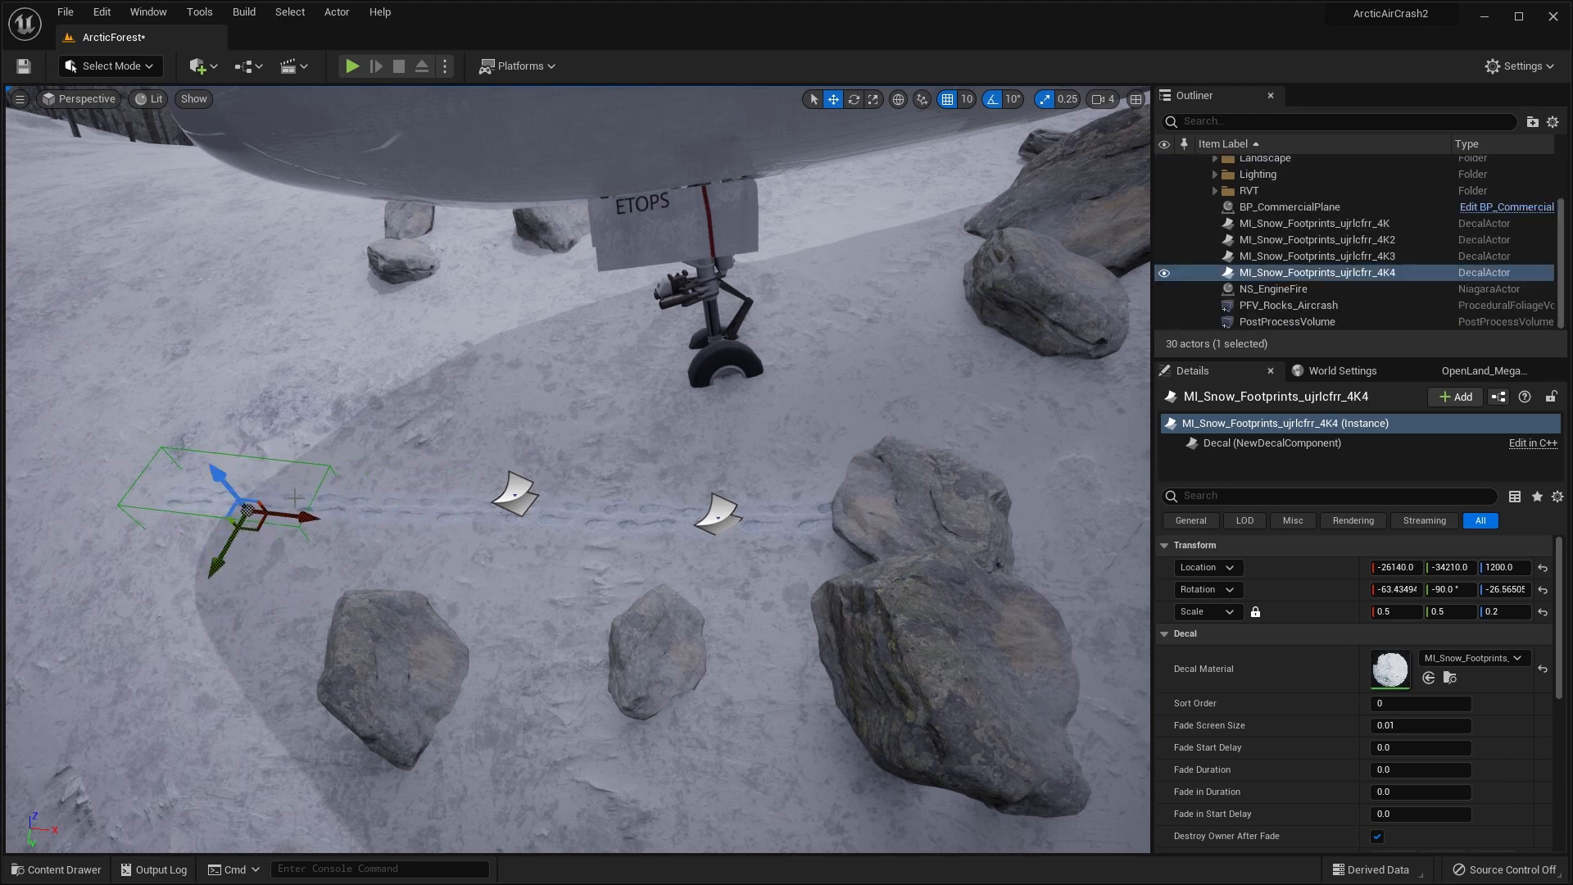
Step: Rotate the fourth decal to follow the slope and align it with the trail, then deselect
key(e)
drag(293, 513, 335, 534)
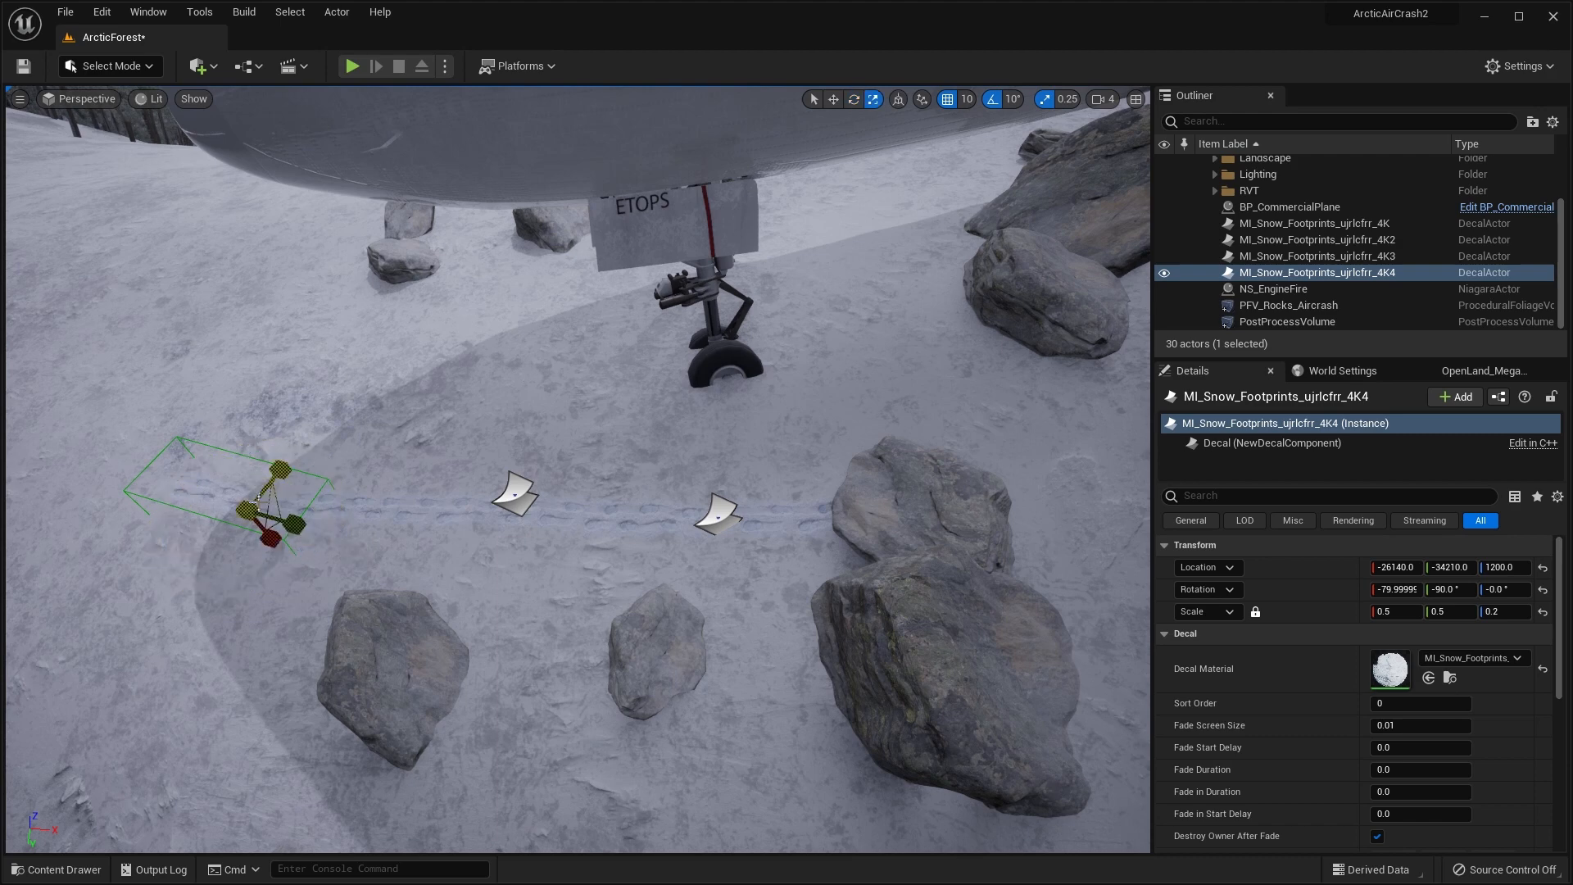
key(w)
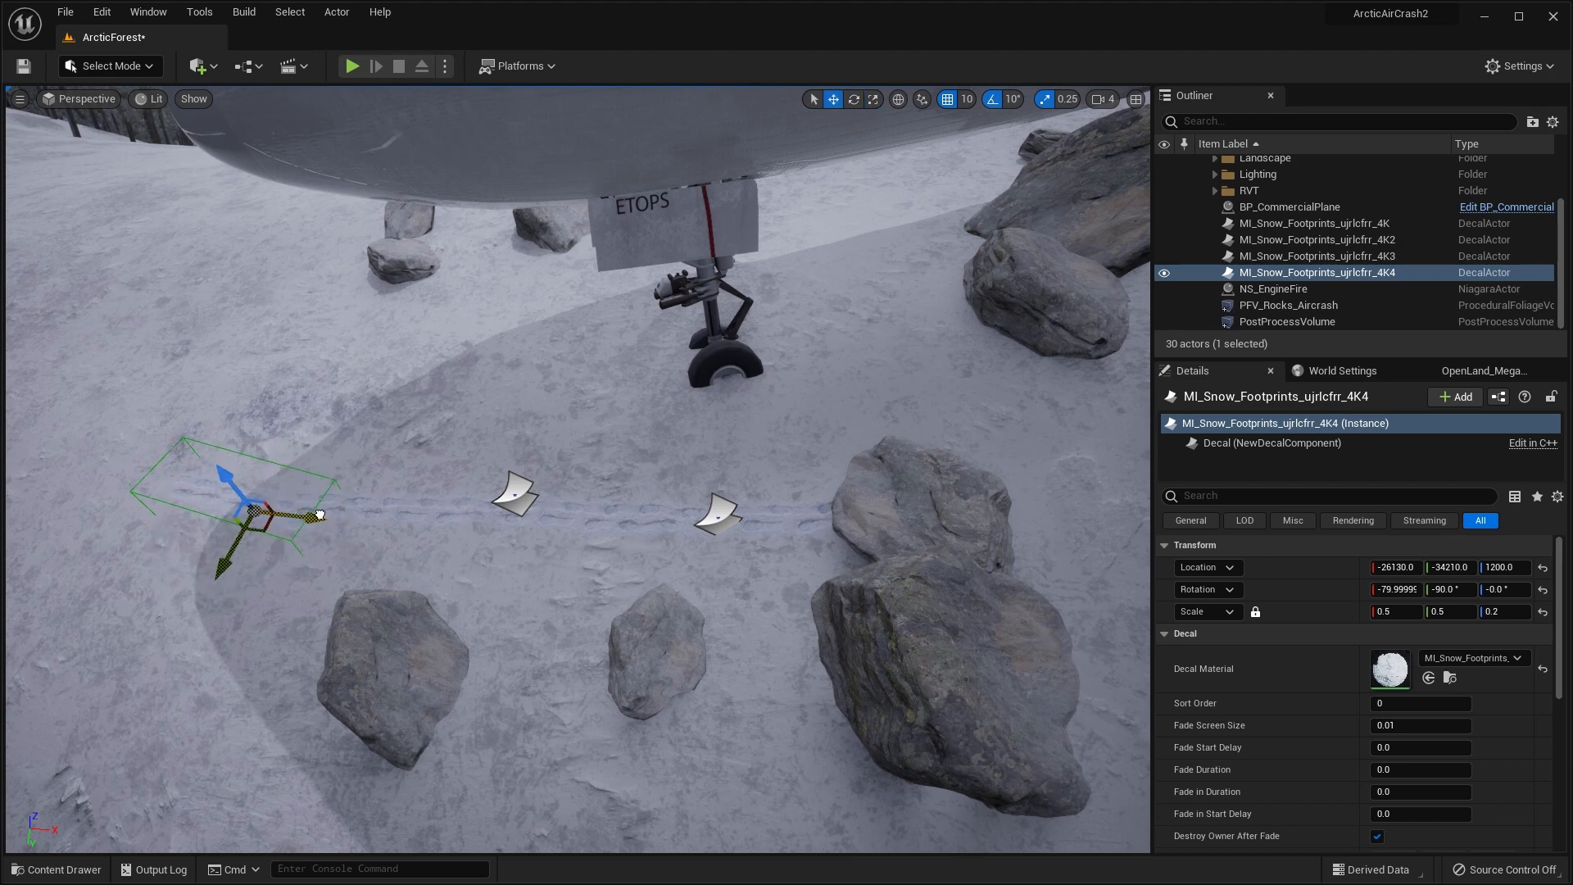
drag(312, 514, 319, 511)
drag(228, 562, 241, 548)
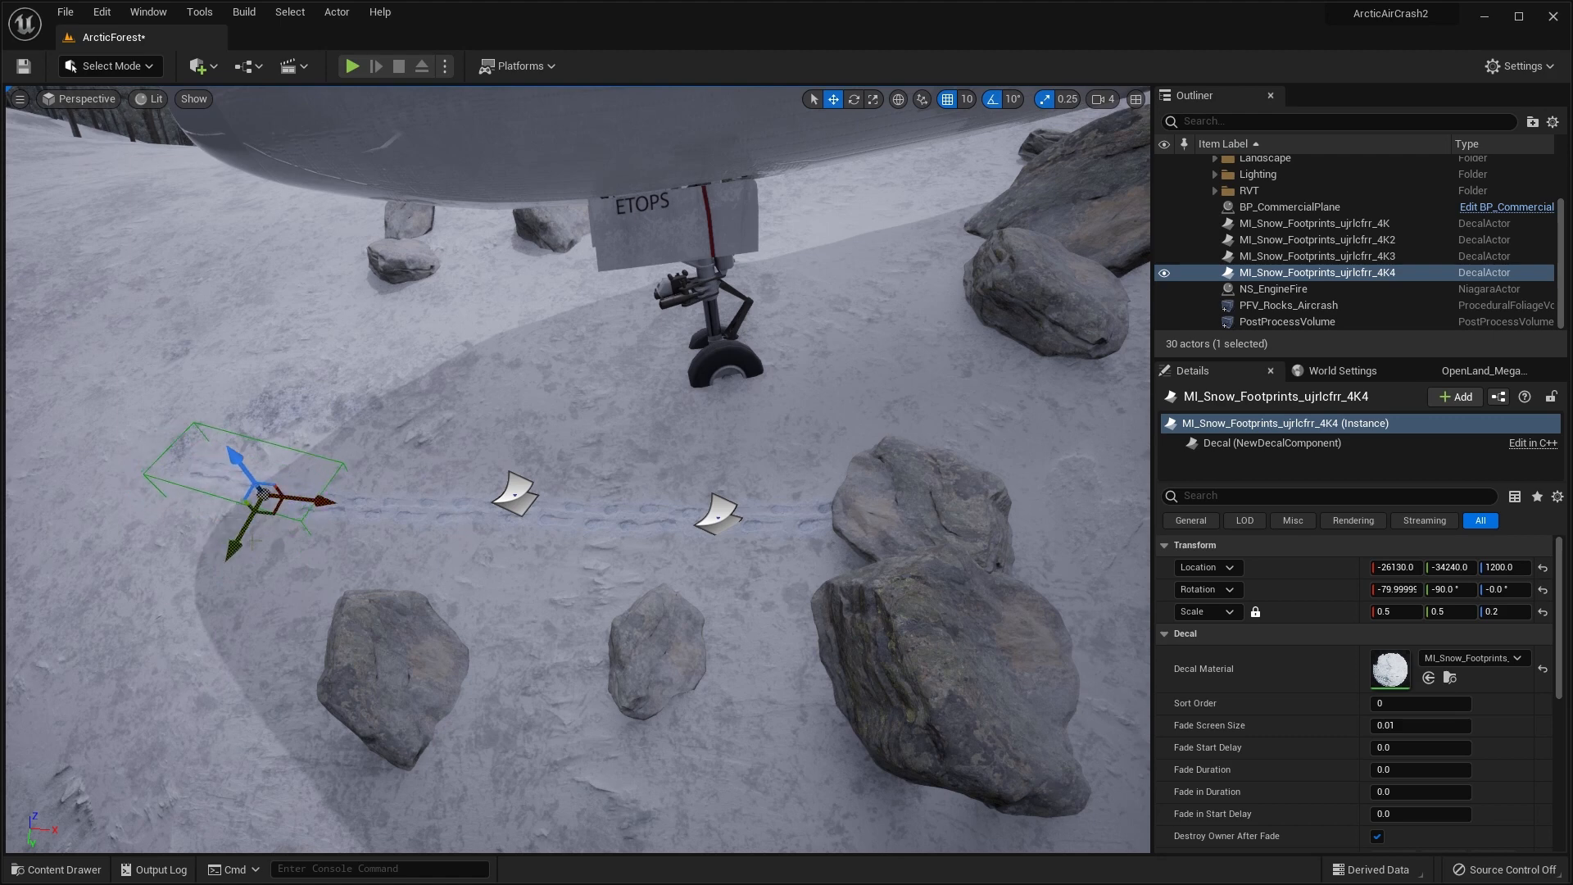
mouse_move(237, 460)
mouse_down()
mouse_move(250, 489)
mouse_move(242, 464)
mouse_up()
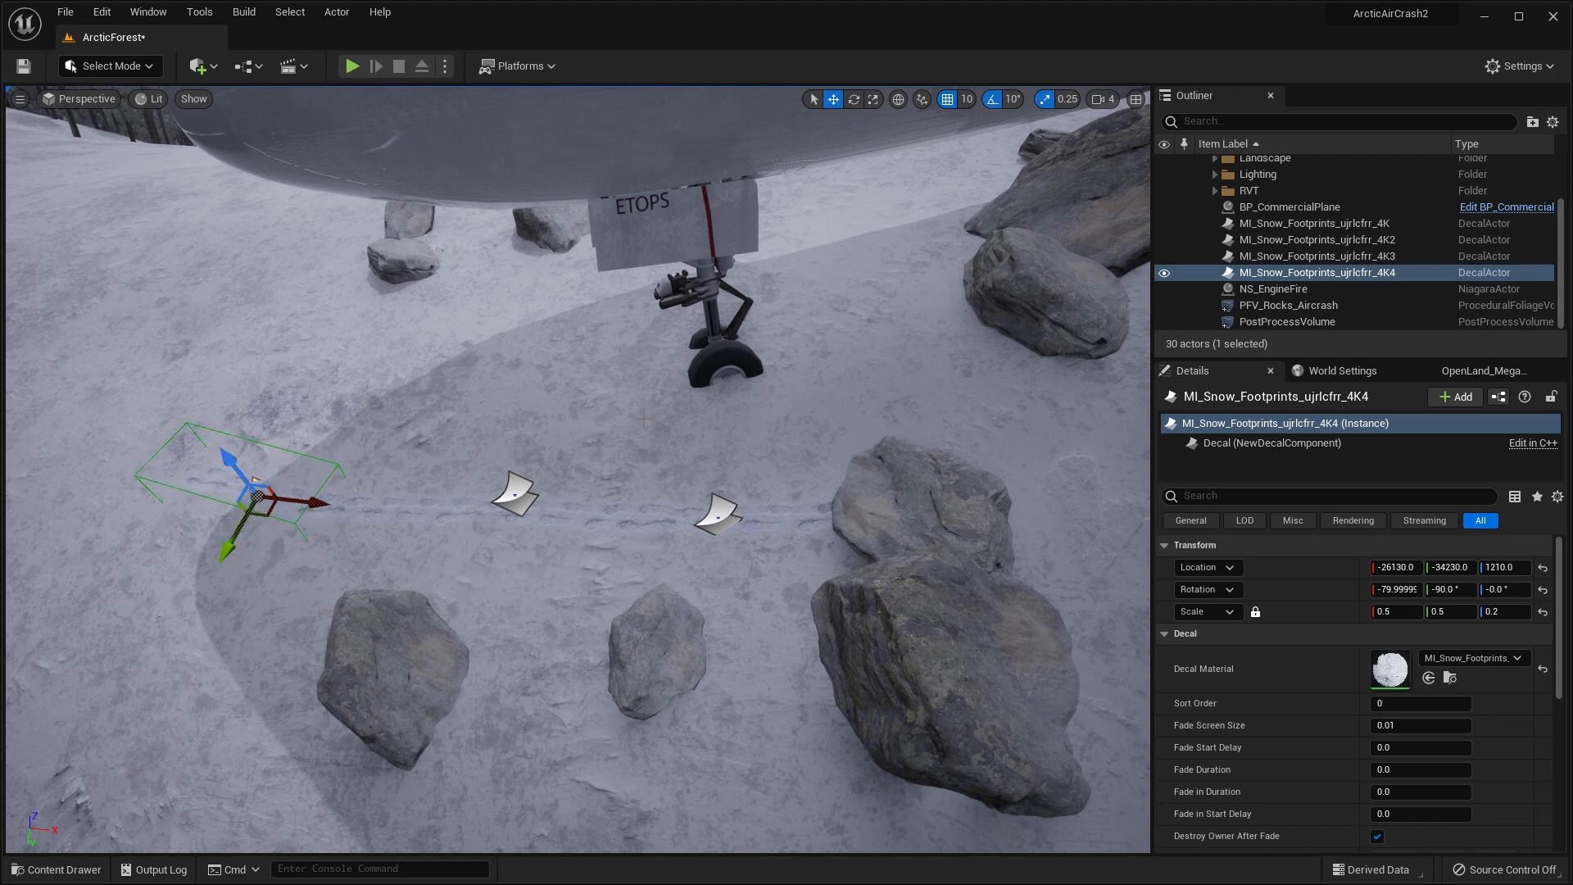
key(Escape)
right_drag(688, 516, 685, 510)
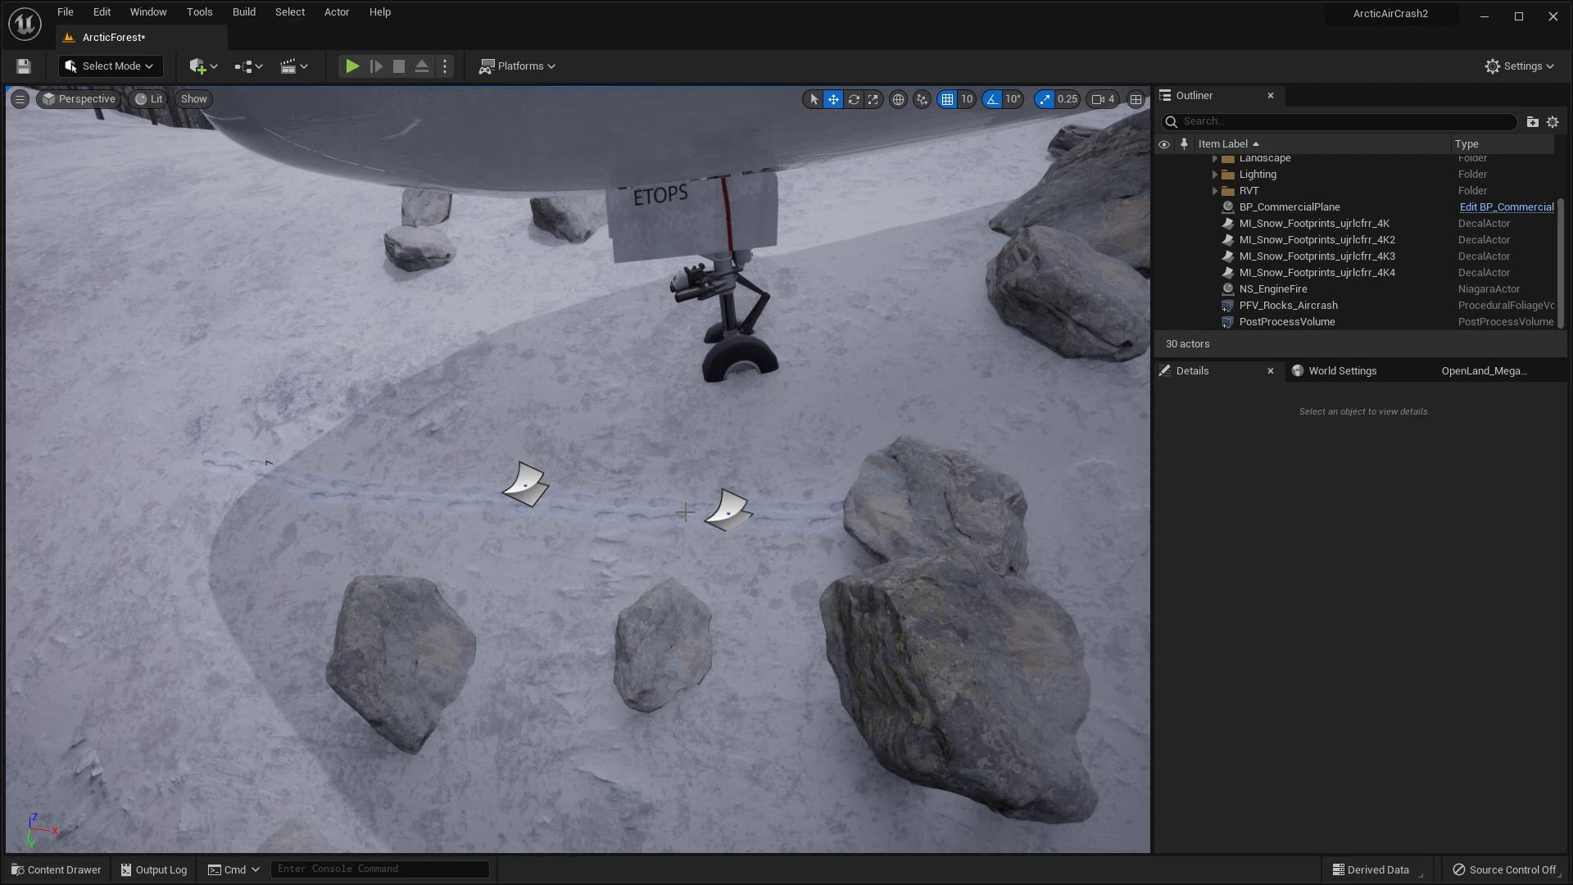
right_drag(272, 316, 350, 372)
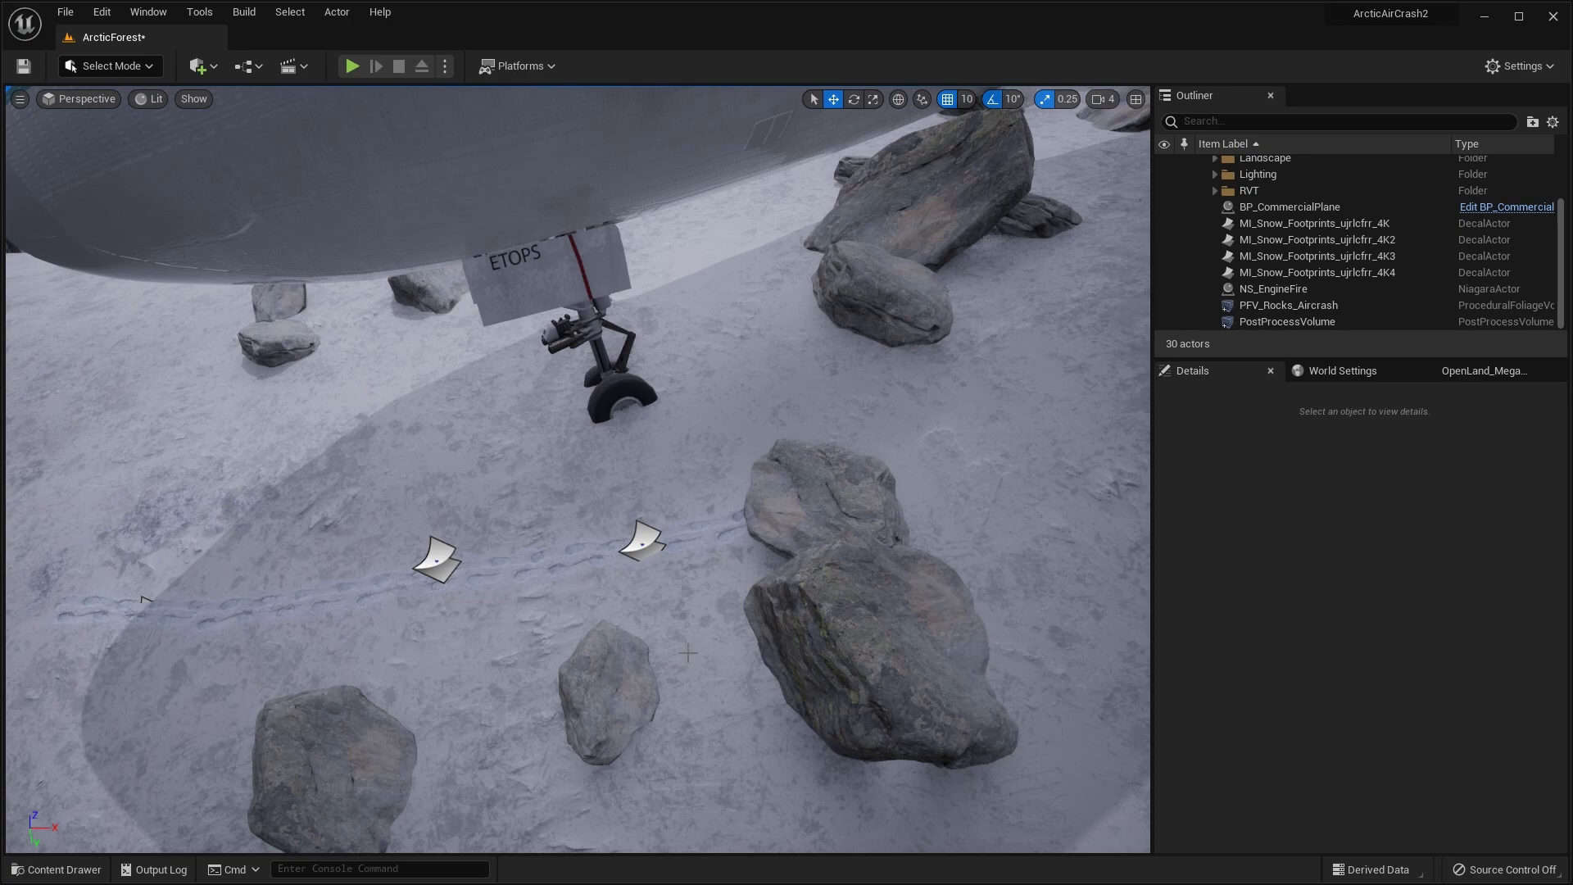
key(alt+p)
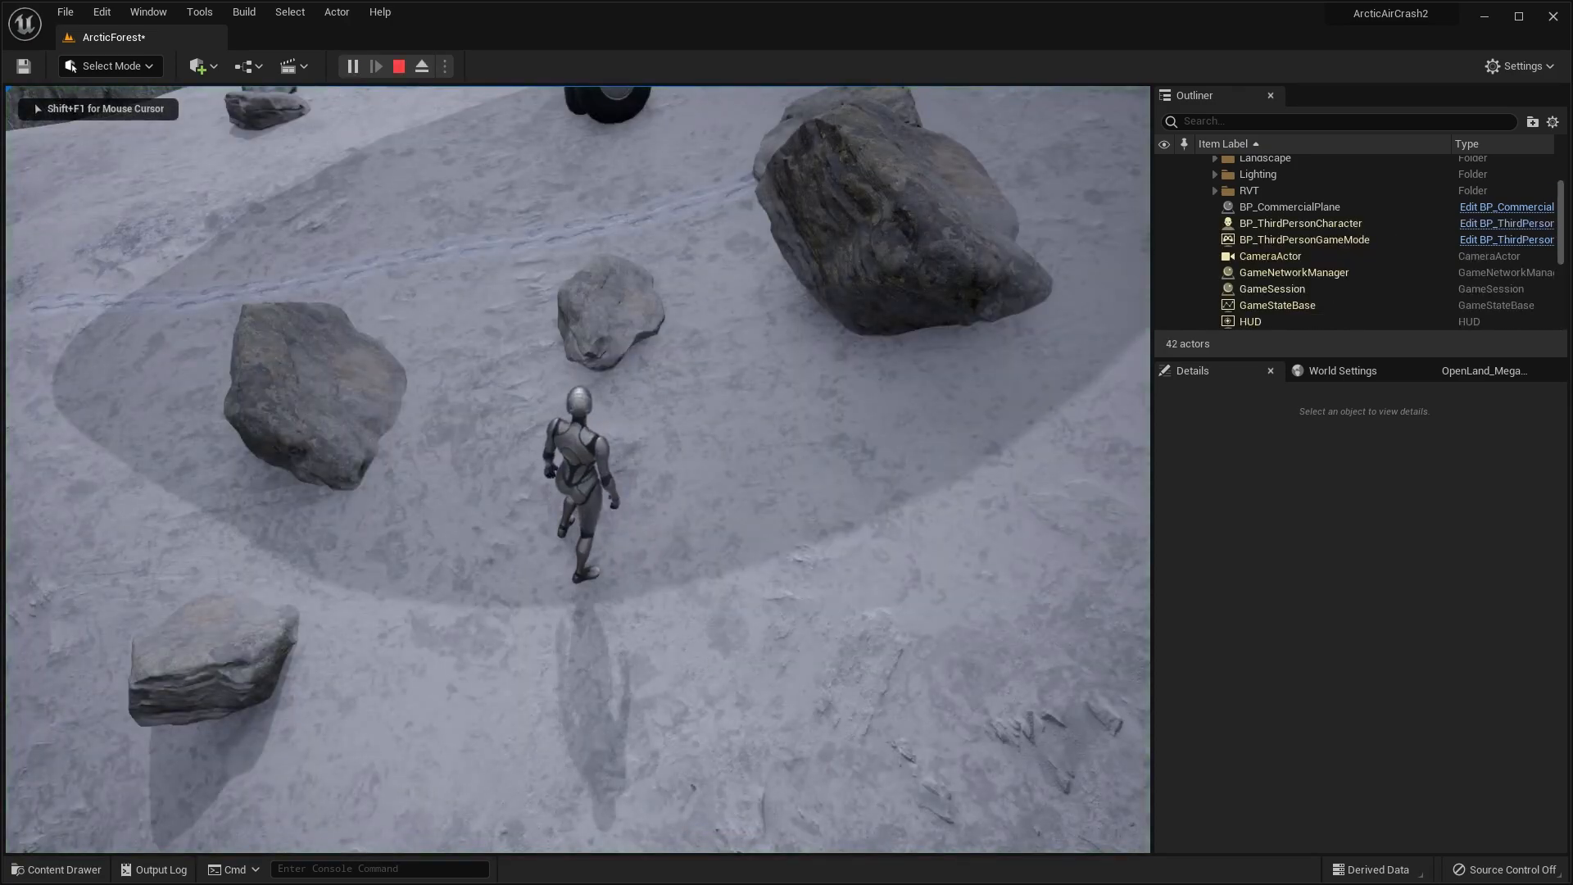
key(w)
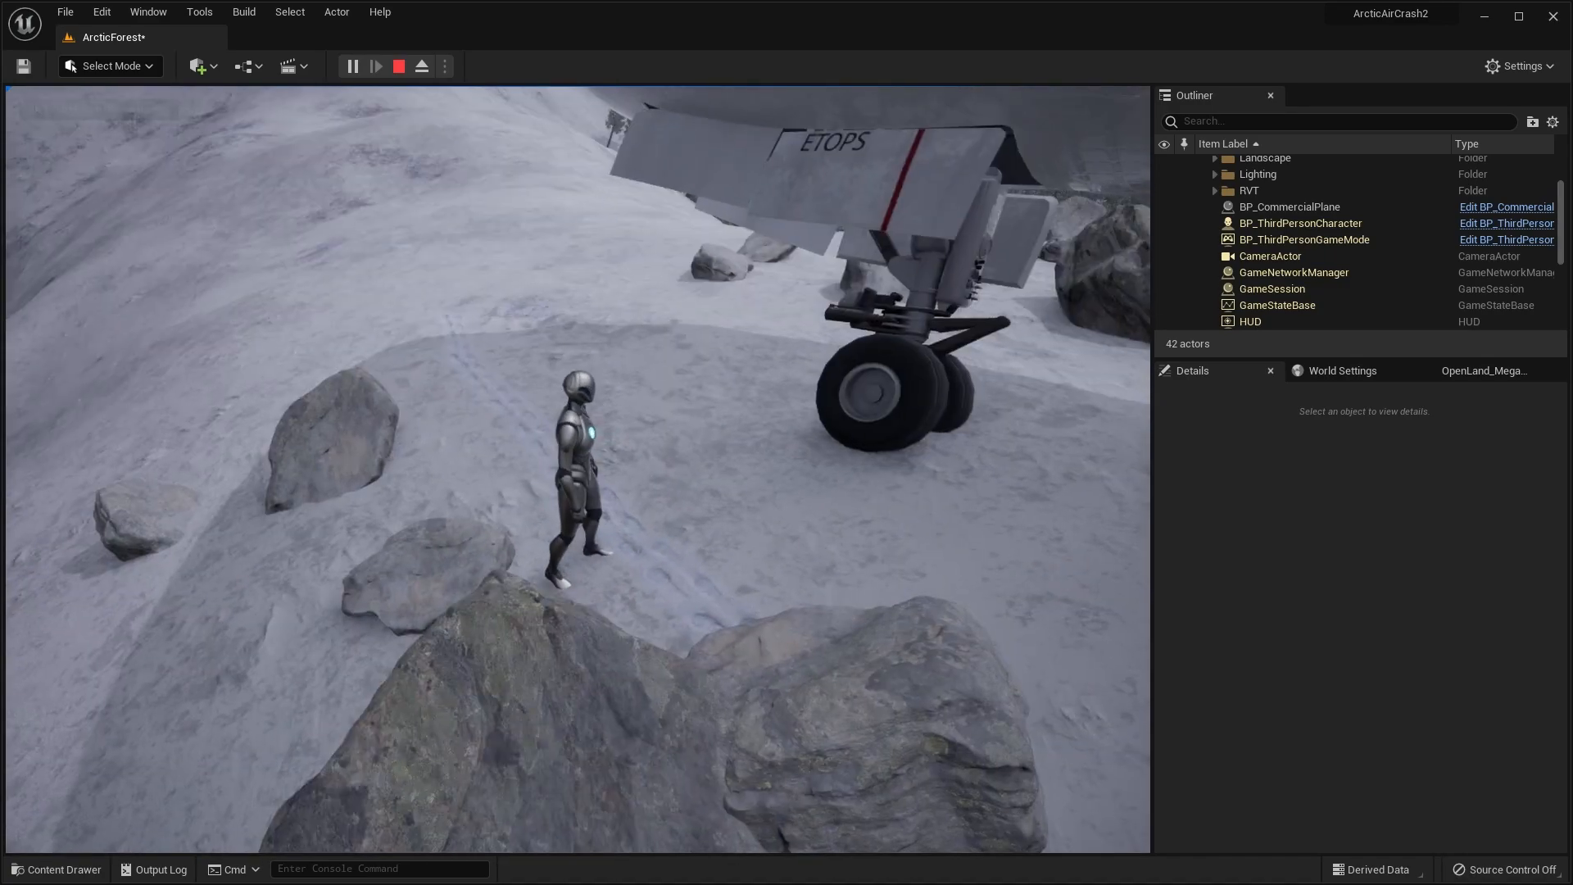
key(w)
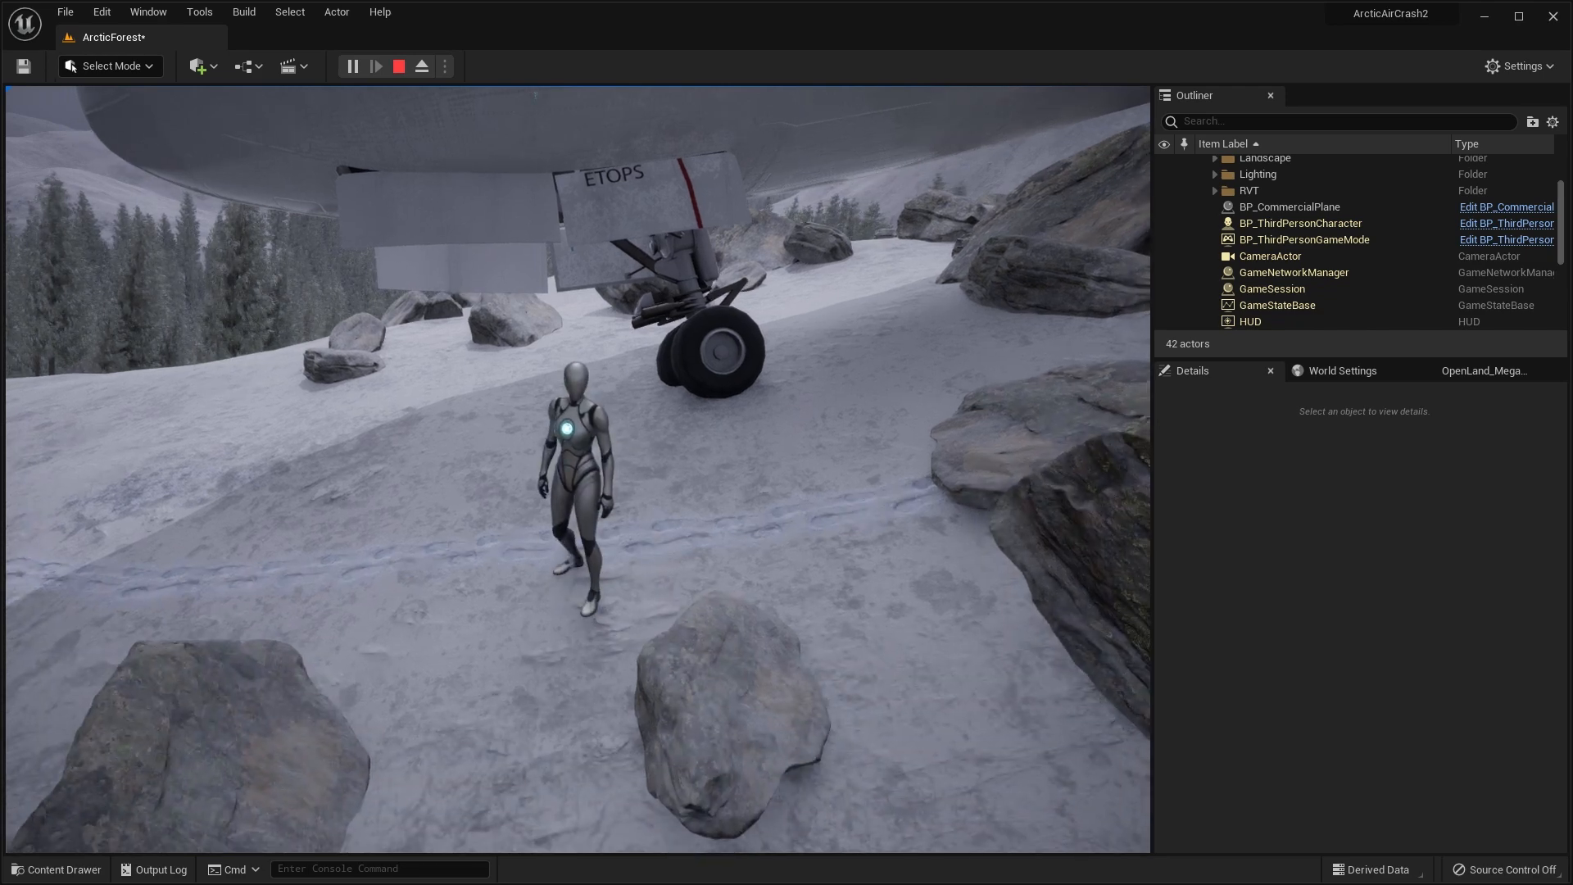
key(Escape)
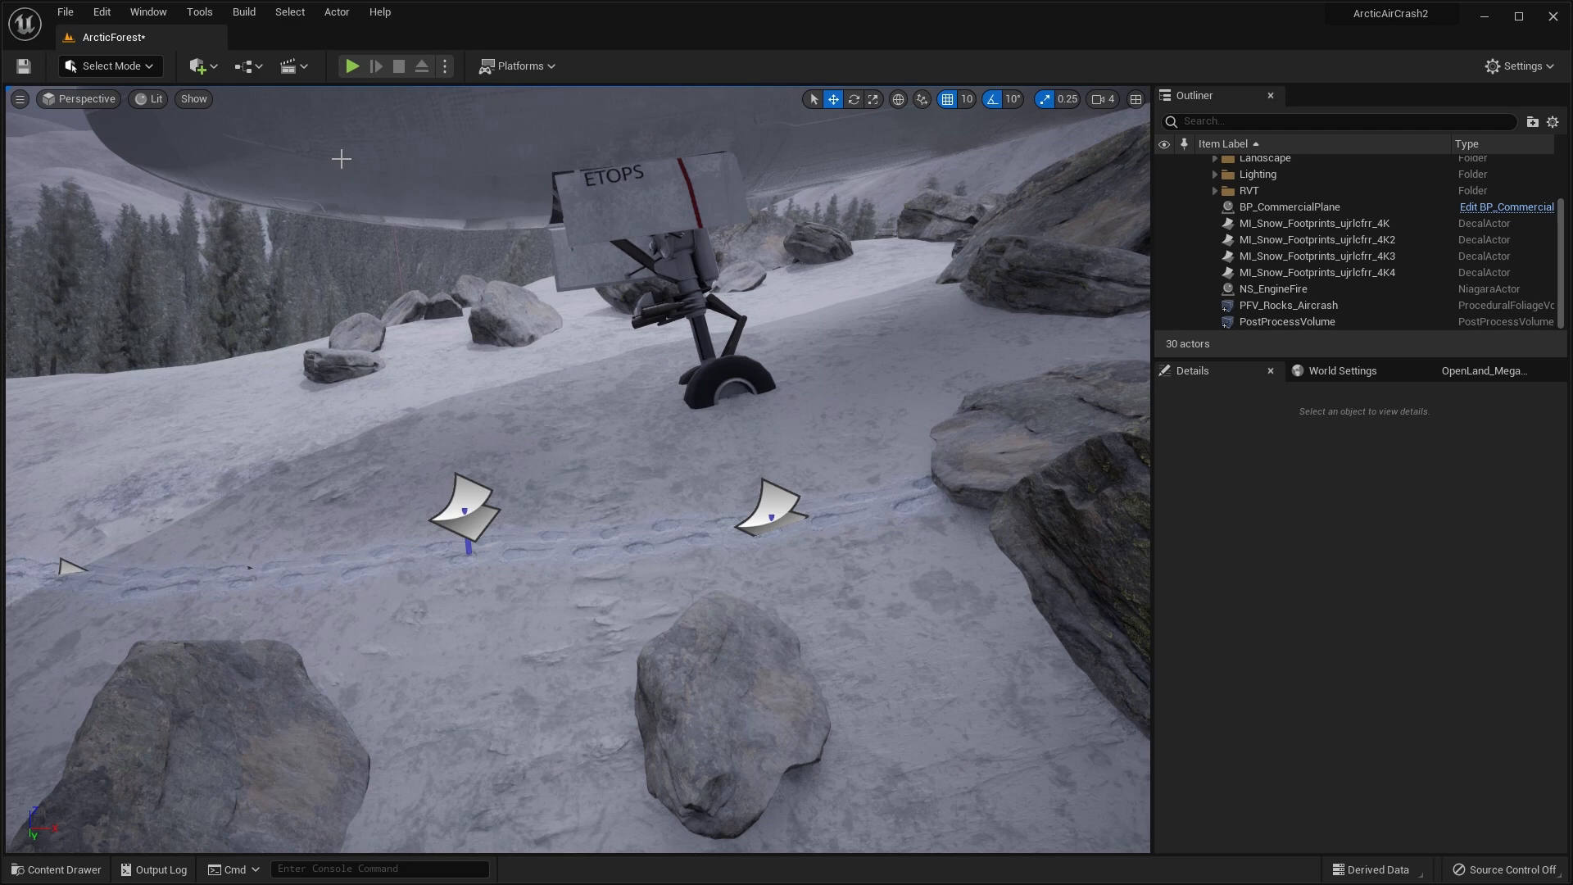
Step: Open BP_ThirdPersonCharacter from Content > ThirdPerson > Blueprints in the Content Drawer
key(ctrl+space)
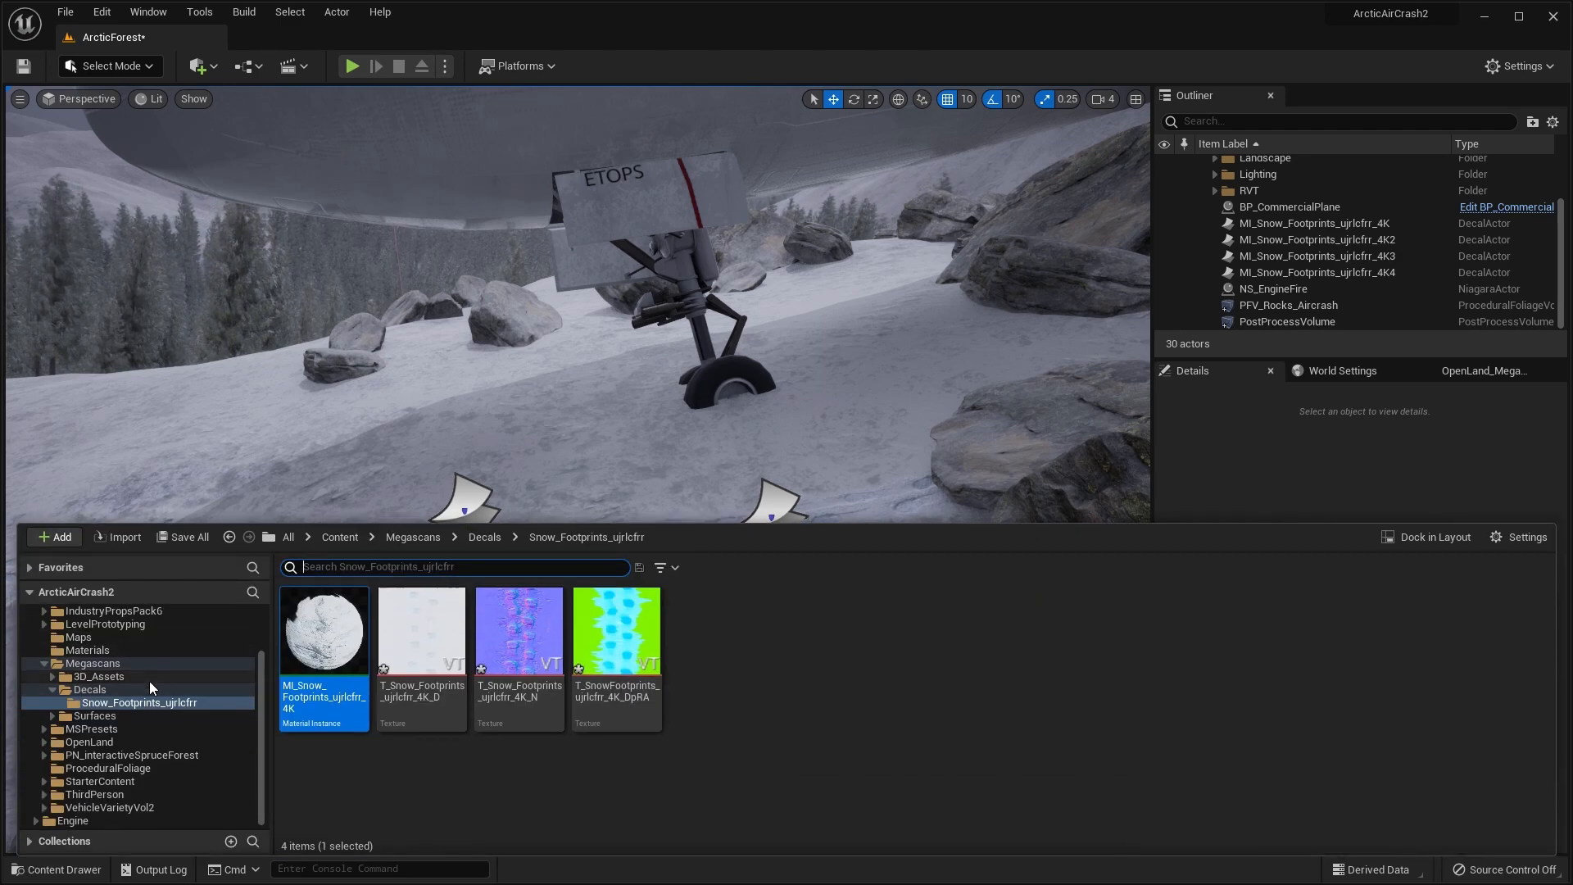
click(43, 661)
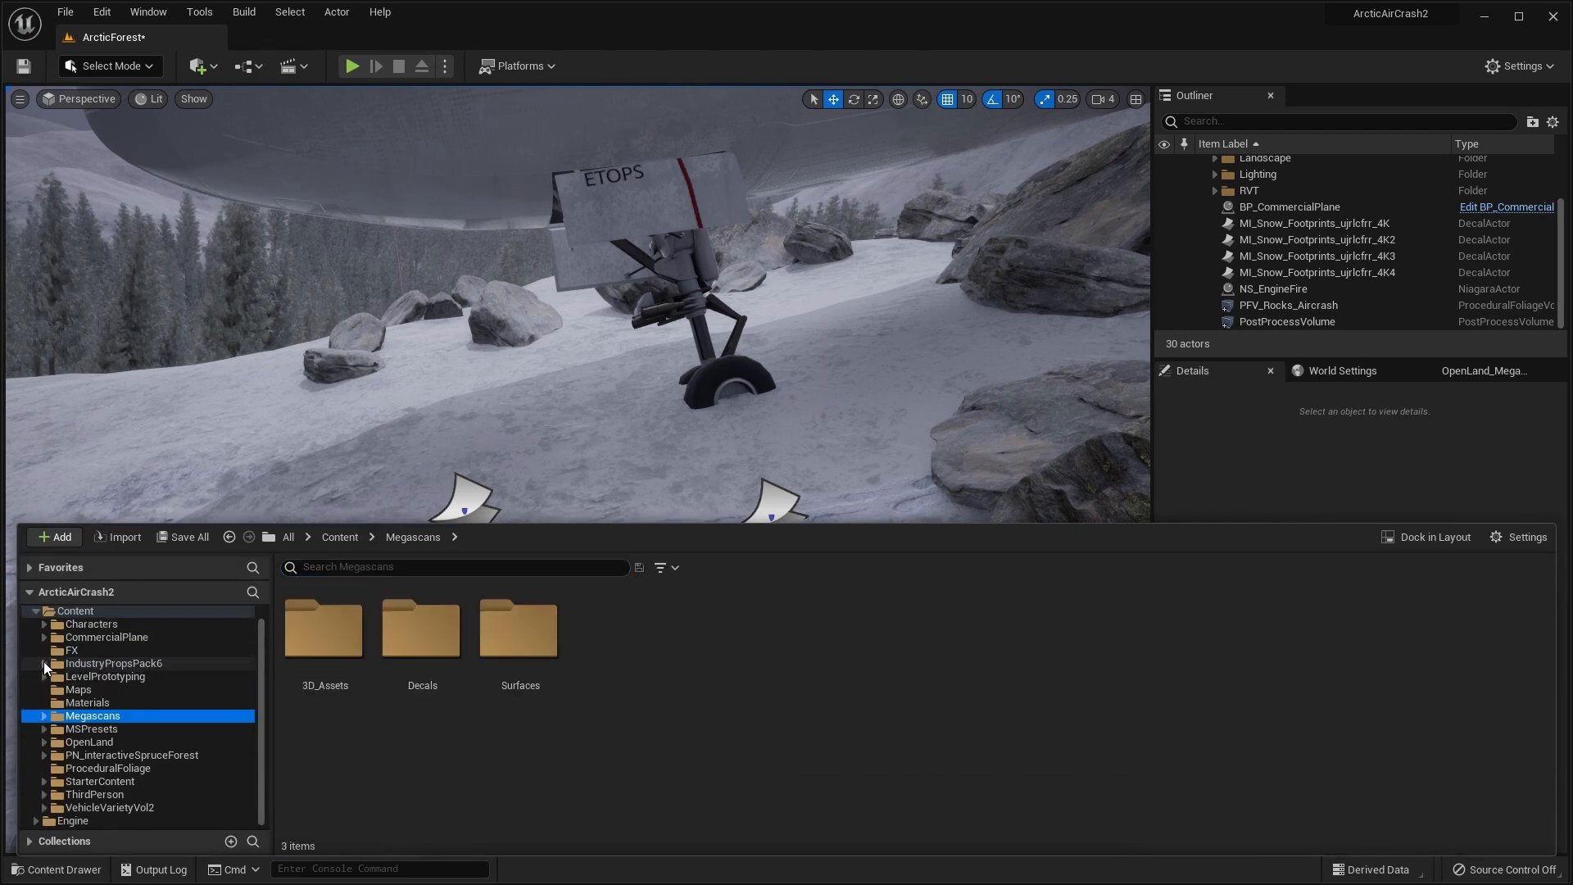
click(91, 796)
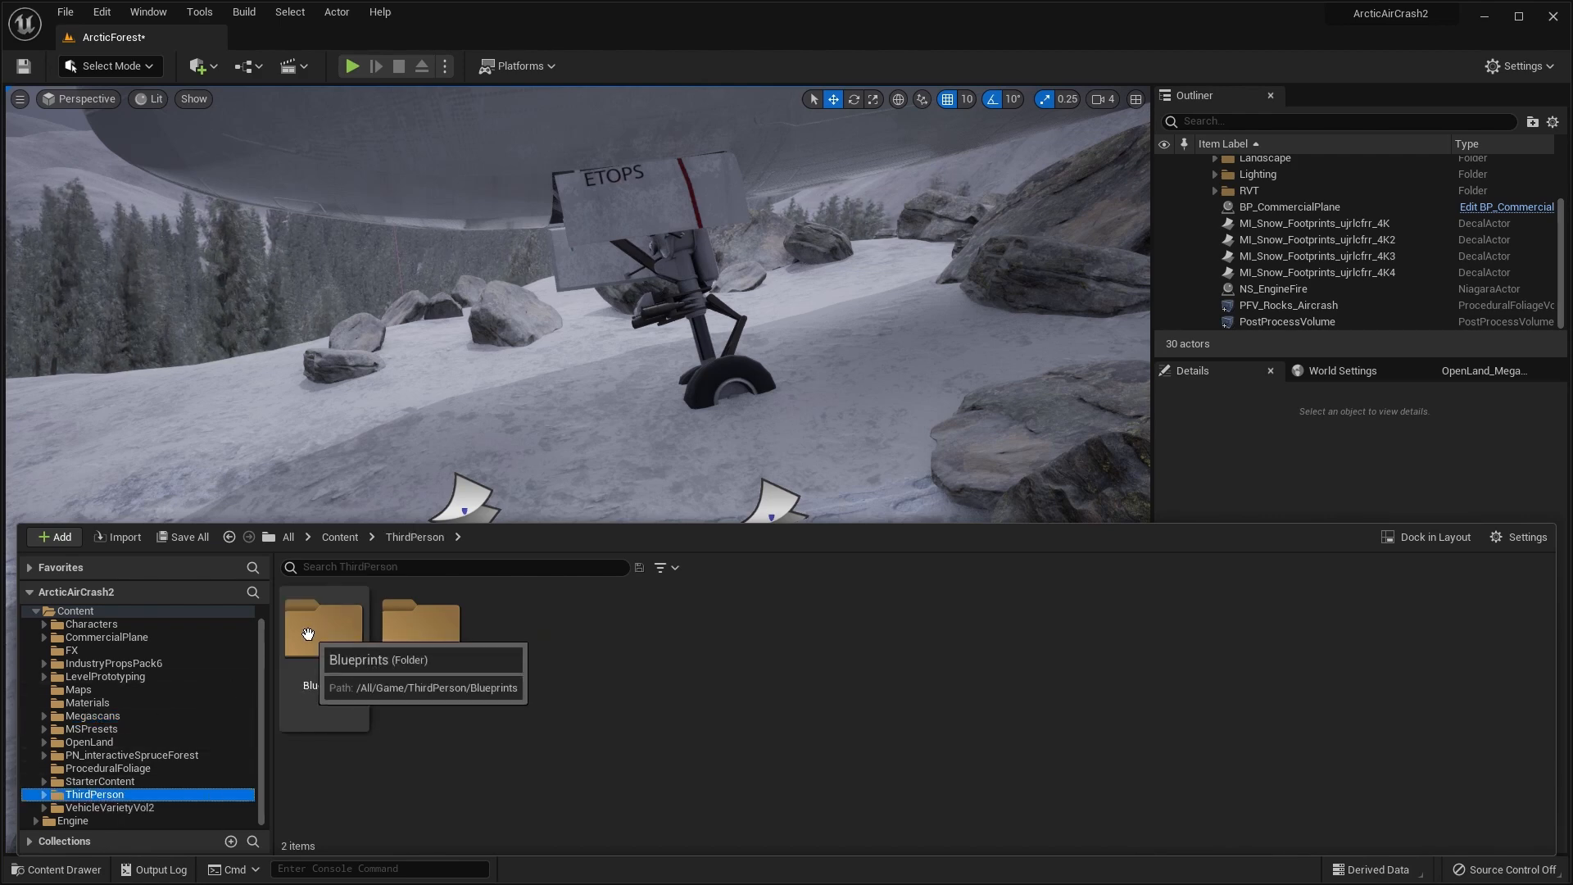
double_click(309, 634)
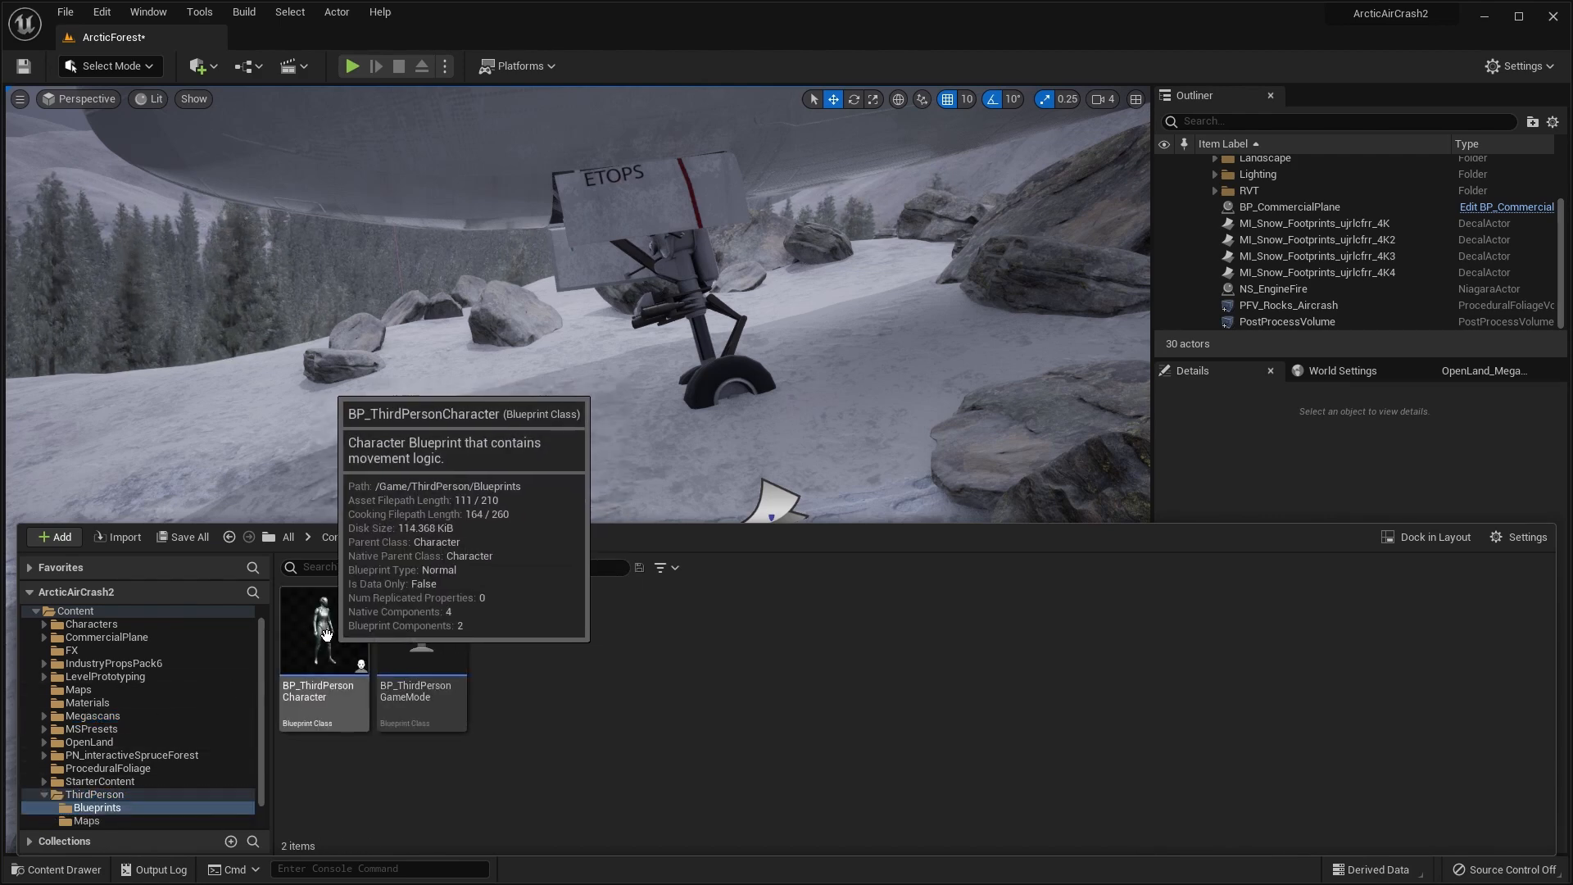
click(325, 633)
double_click(328, 636)
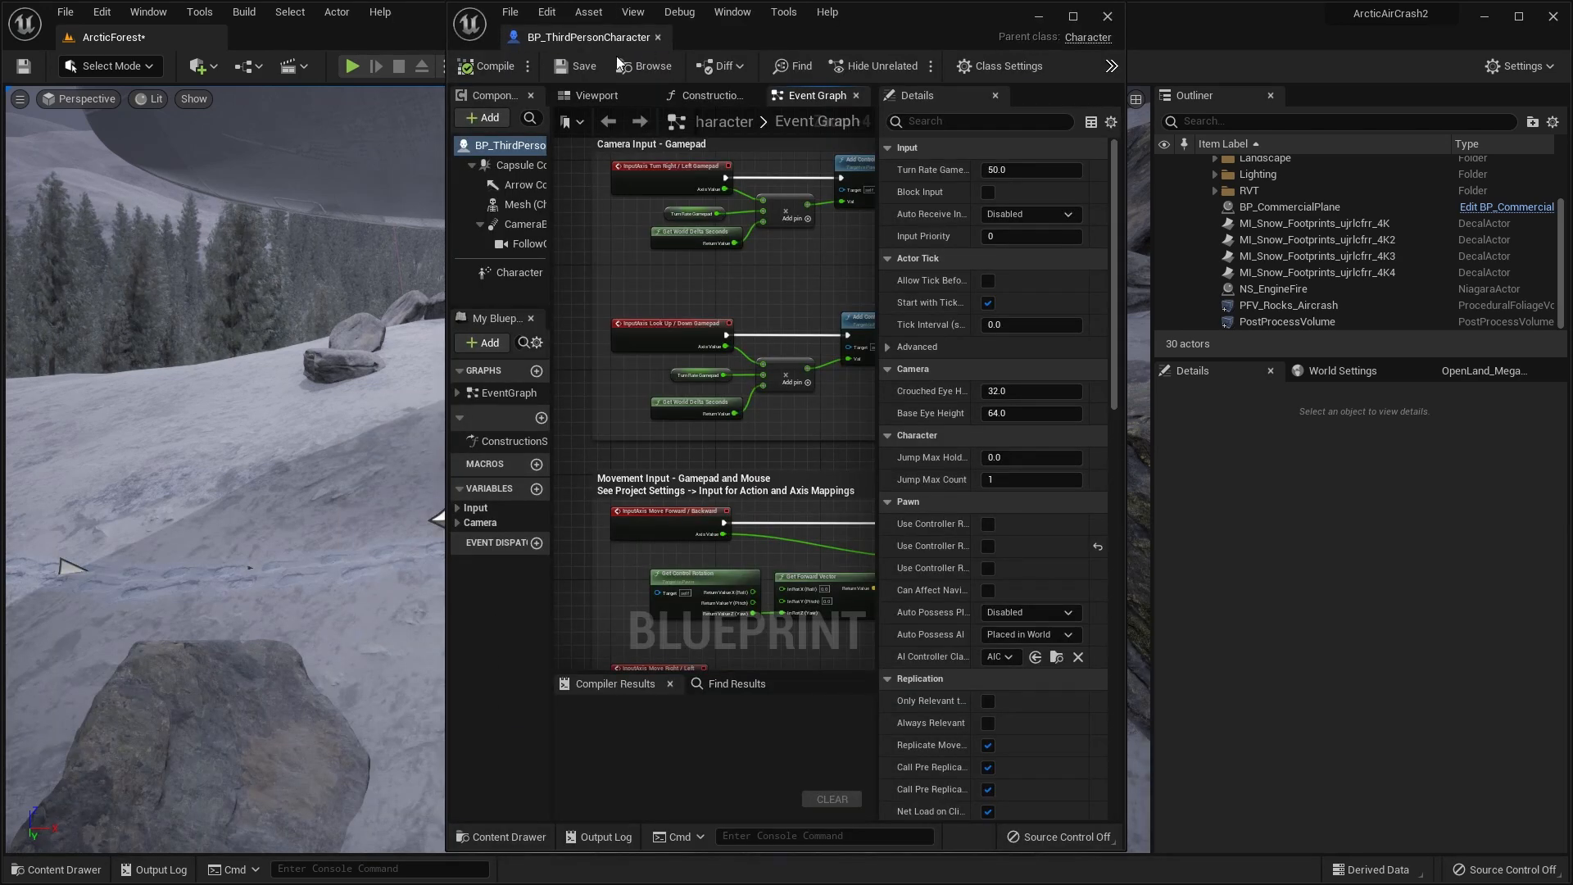
Step: Disable Receives Decals on the character's Mesh, compile and save the blueprint, and close it
drag(597, 37, 316, 33)
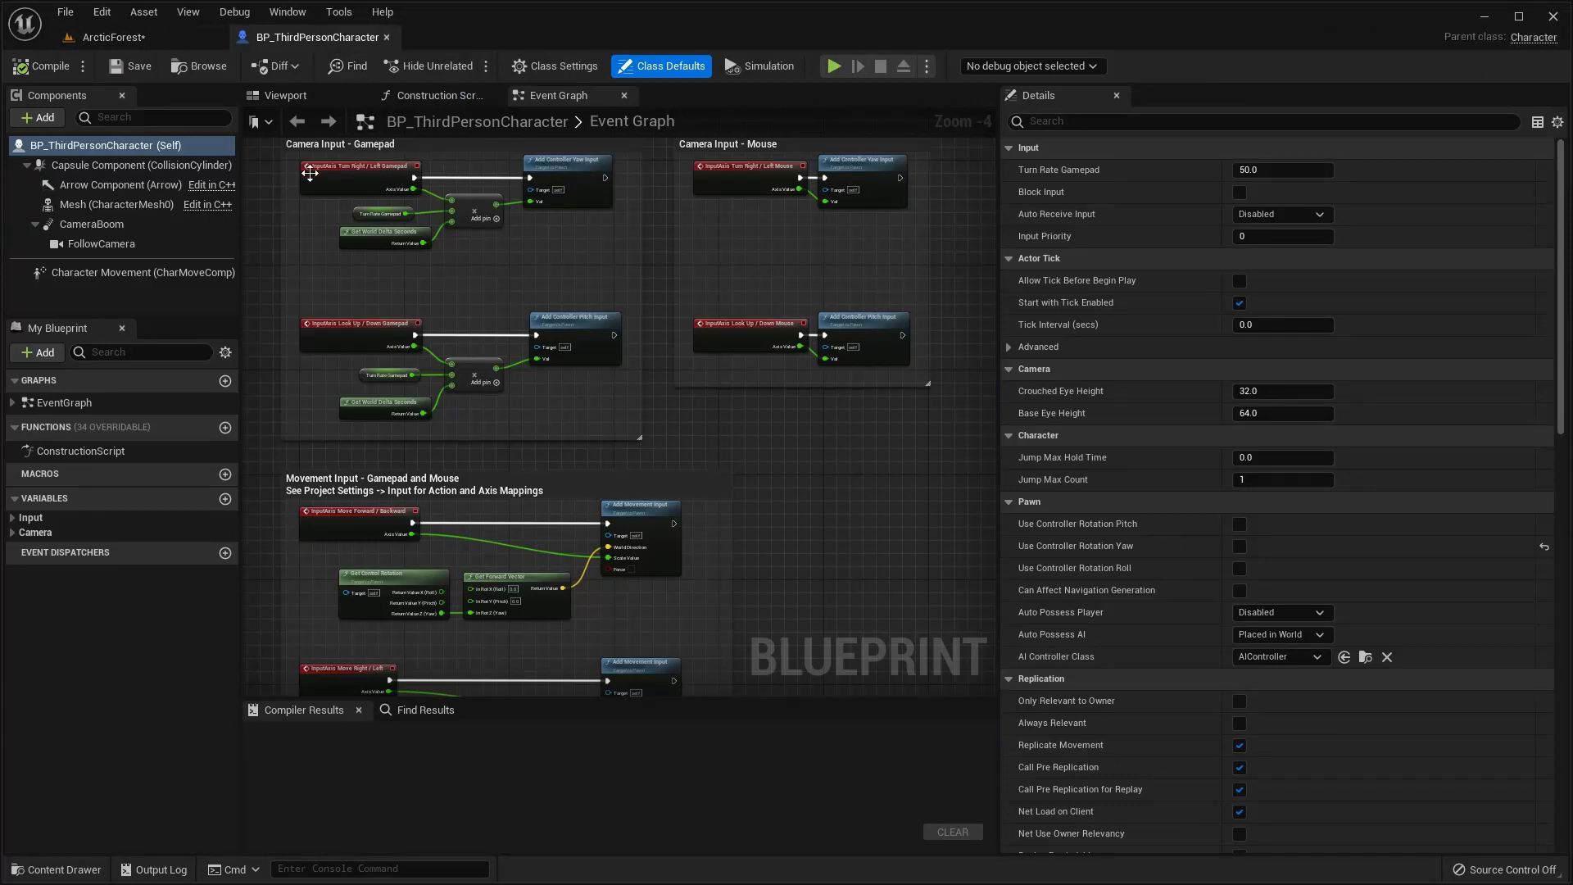
click(115, 202)
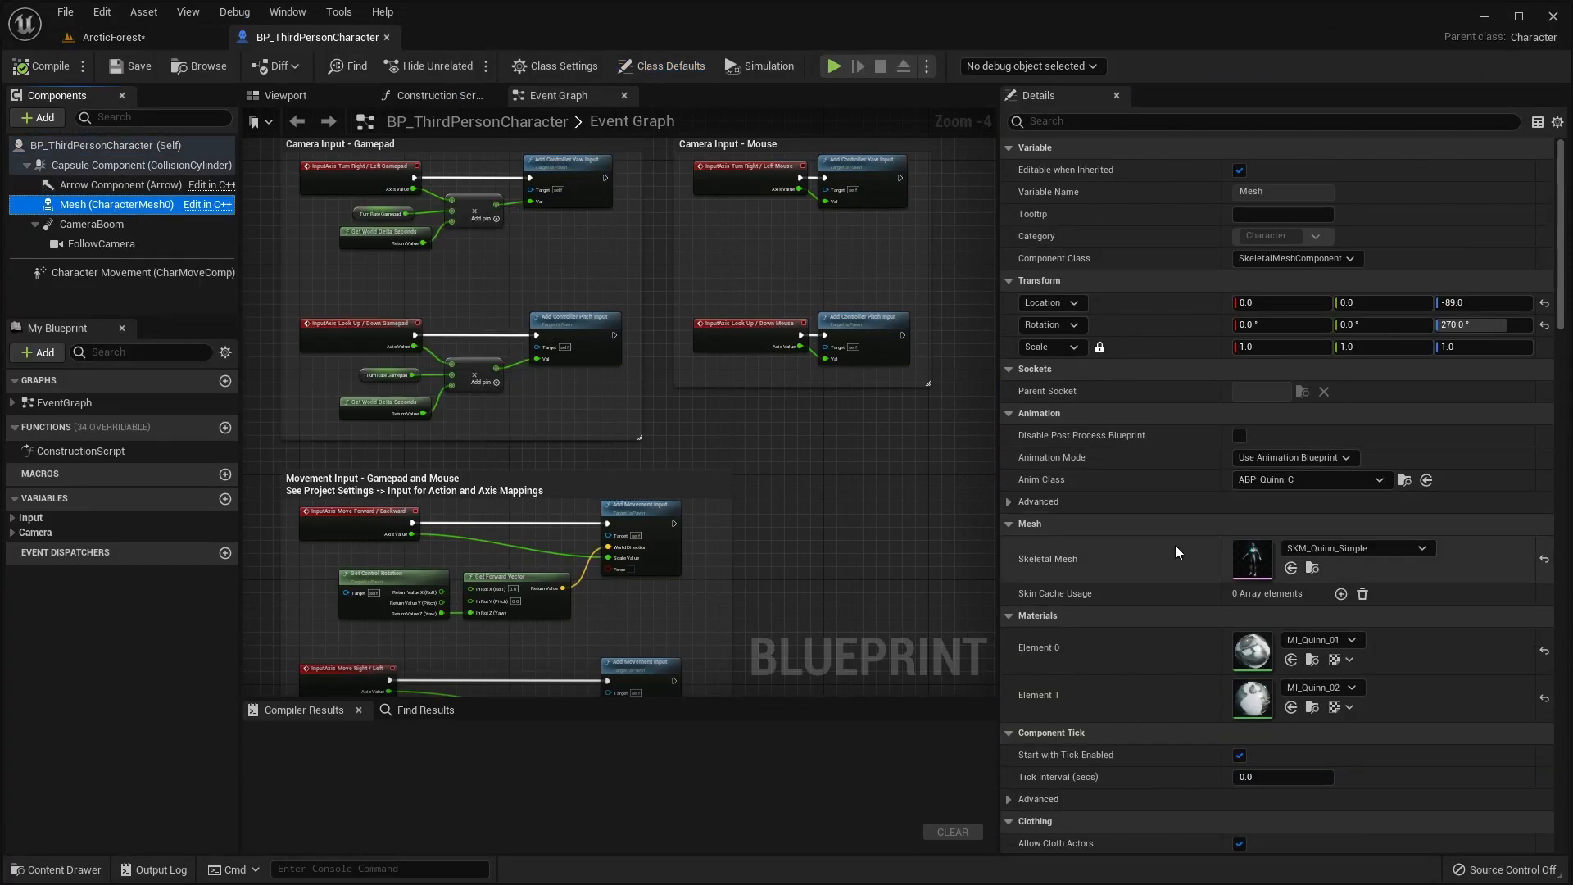
scroll(1175, 552, down, 2)
scroll(1175, 552, down, 2)
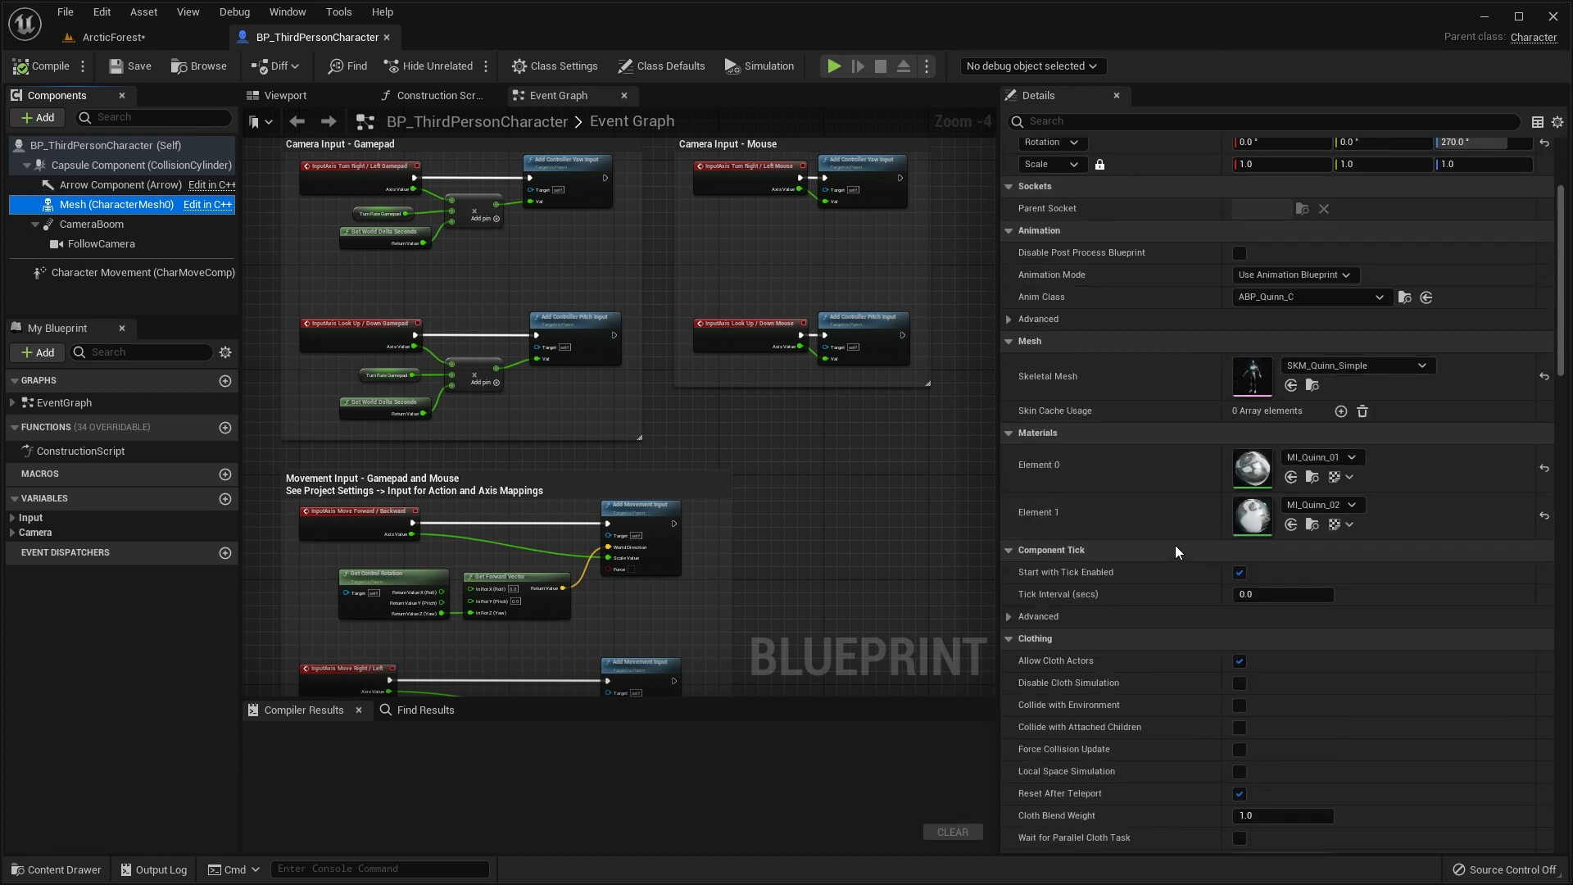
scroll(1175, 551, down, 1)
scroll(1175, 551, down, 2)
scroll(1175, 551, down, 3)
scroll(1175, 552, down, 1)
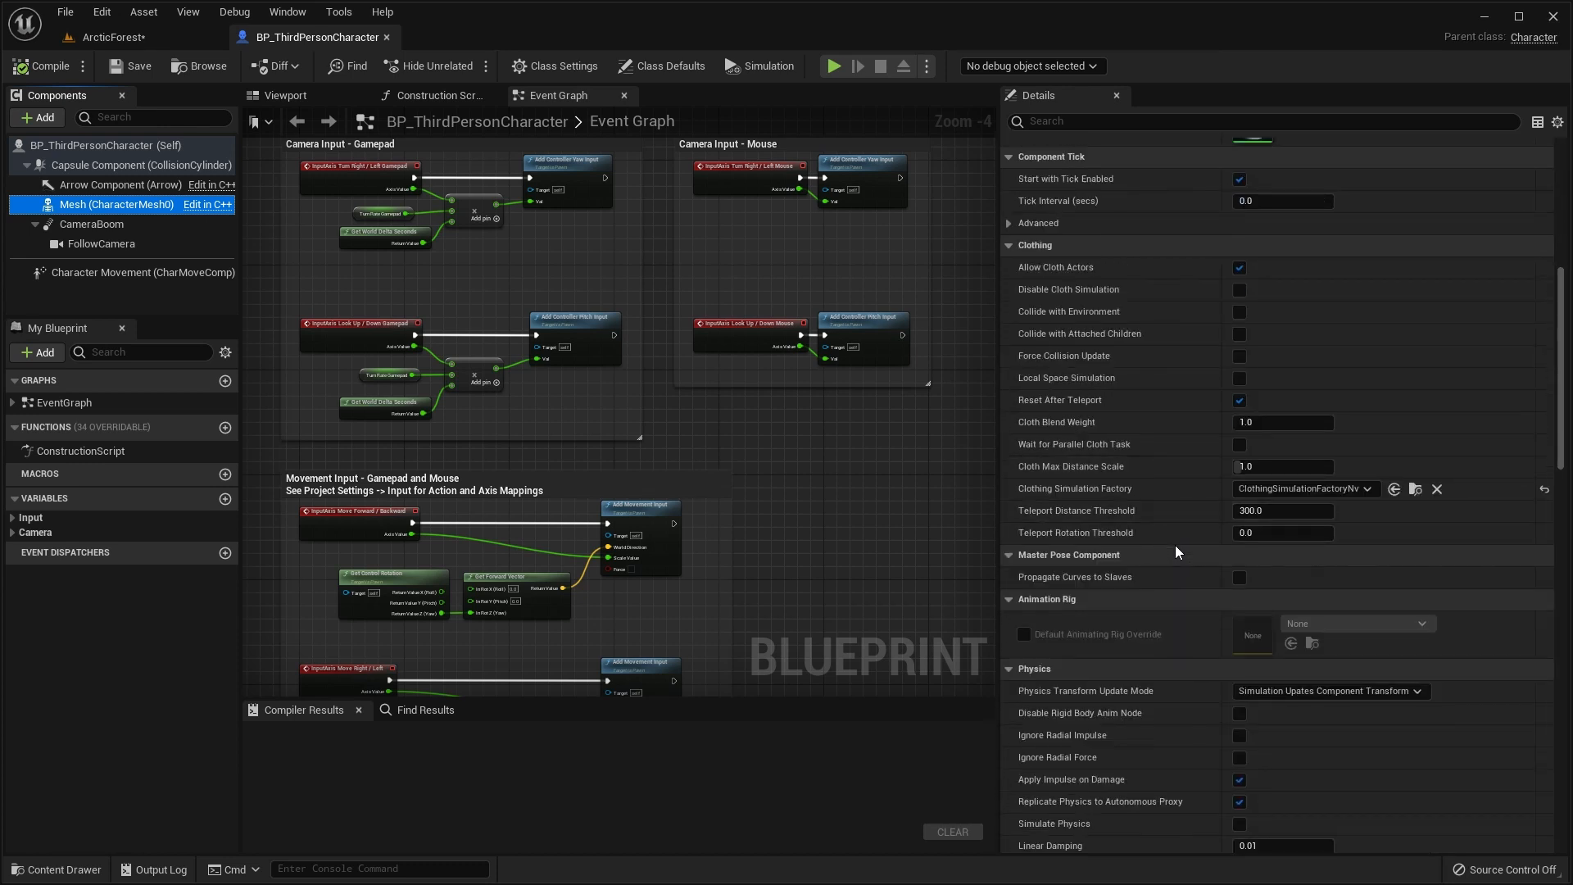
scroll(1175, 552, down, 1)
scroll(1174, 552, down, 3)
scroll(1174, 552, down, 2)
scroll(1175, 552, down, 3)
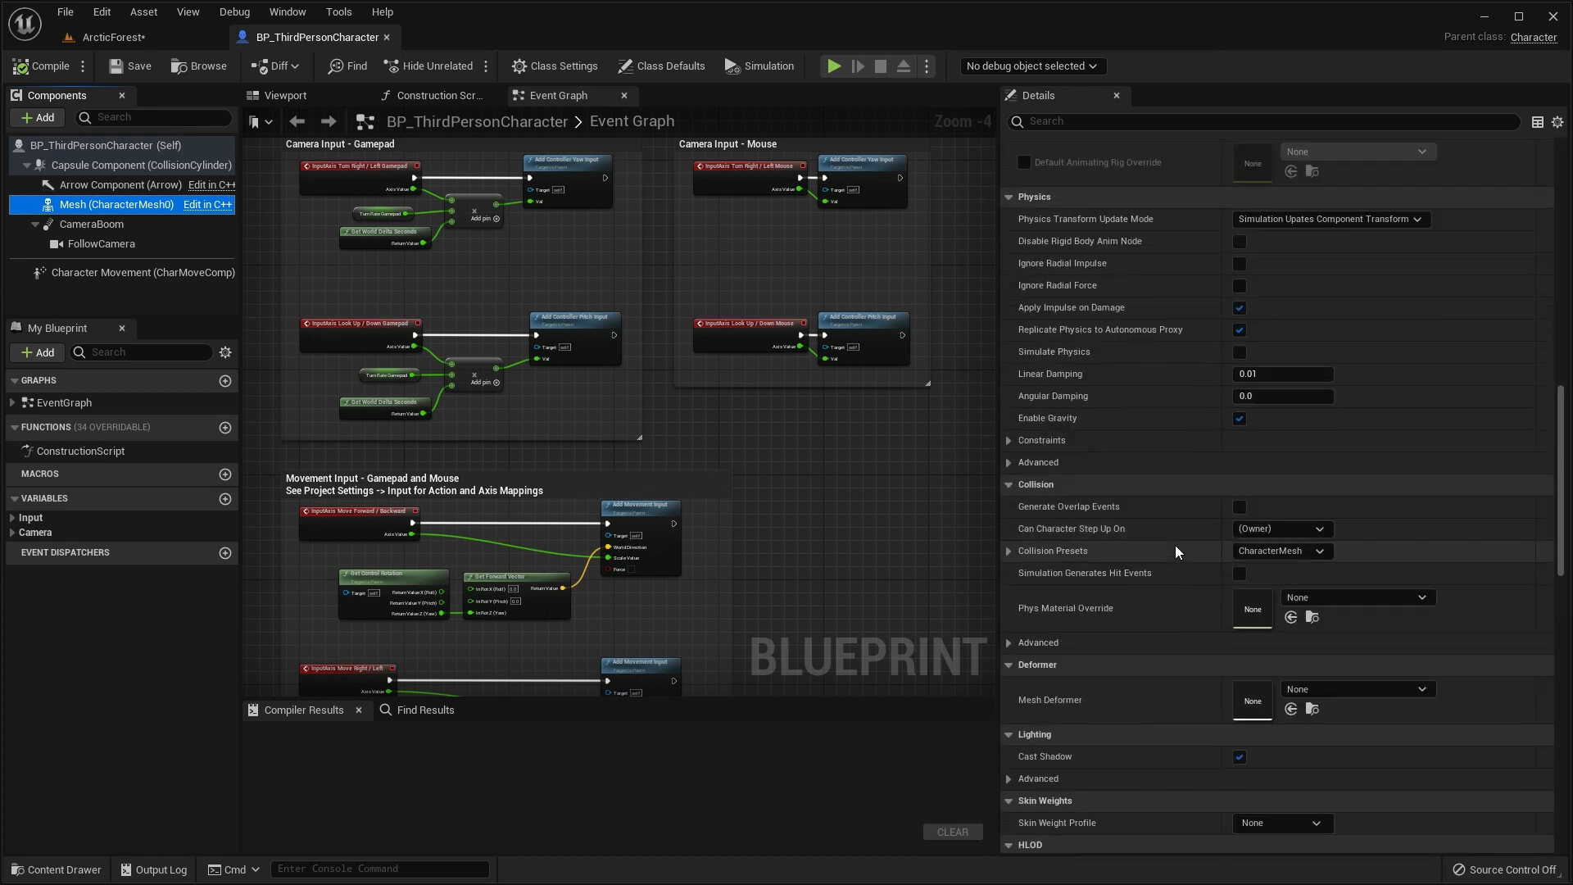
scroll(1175, 552, down, 2)
scroll(1175, 545, down, 2)
scroll(1174, 544, down, 2)
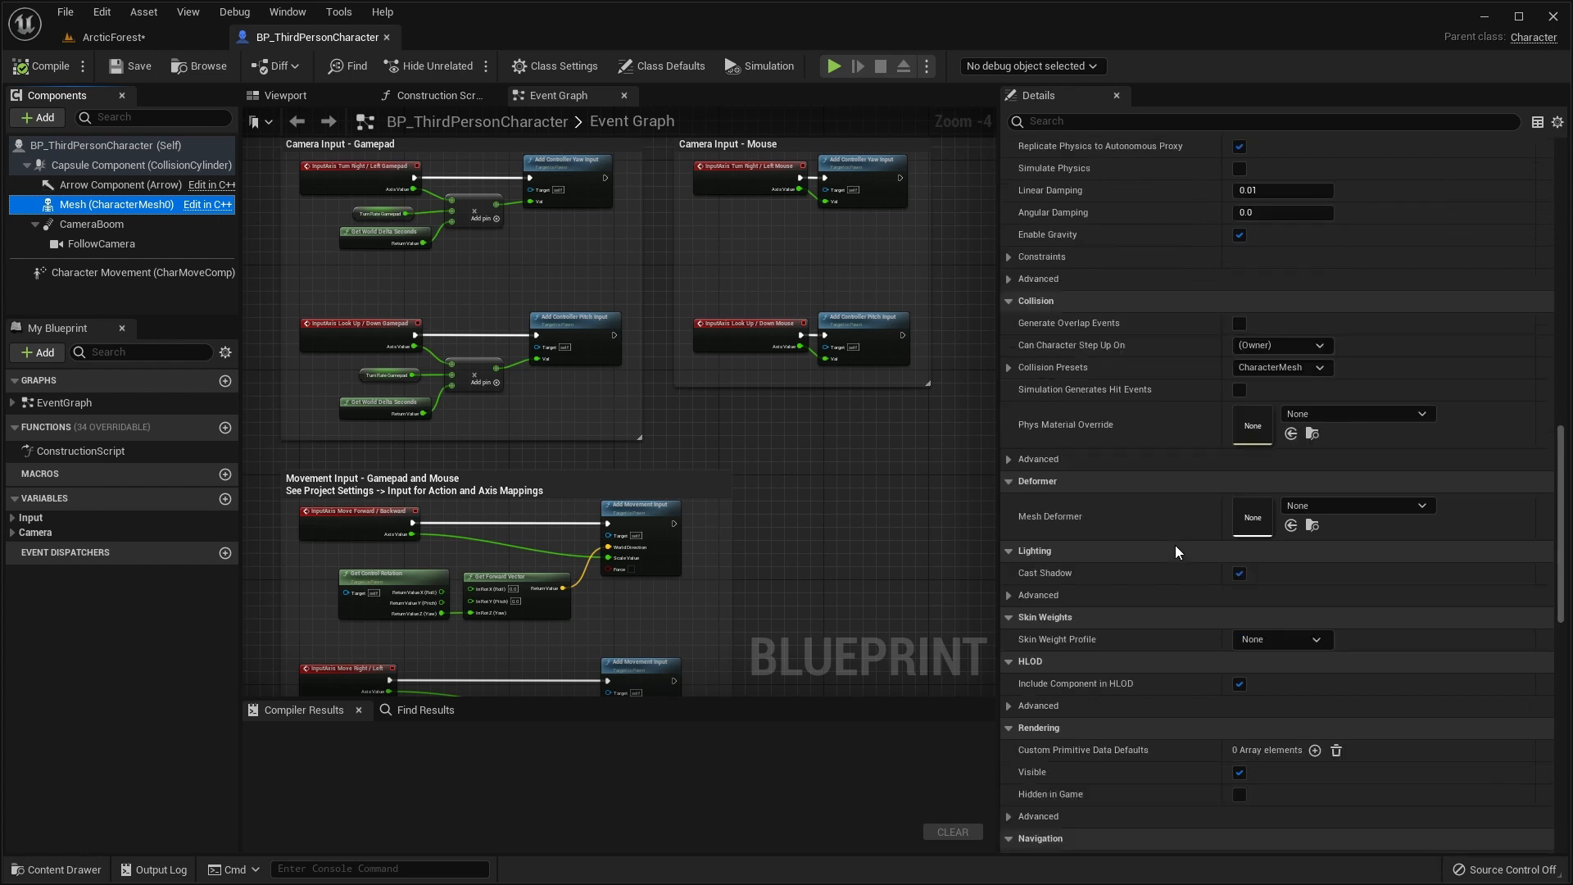
scroll(1175, 545, down, 2)
scroll(1174, 552, down, 1)
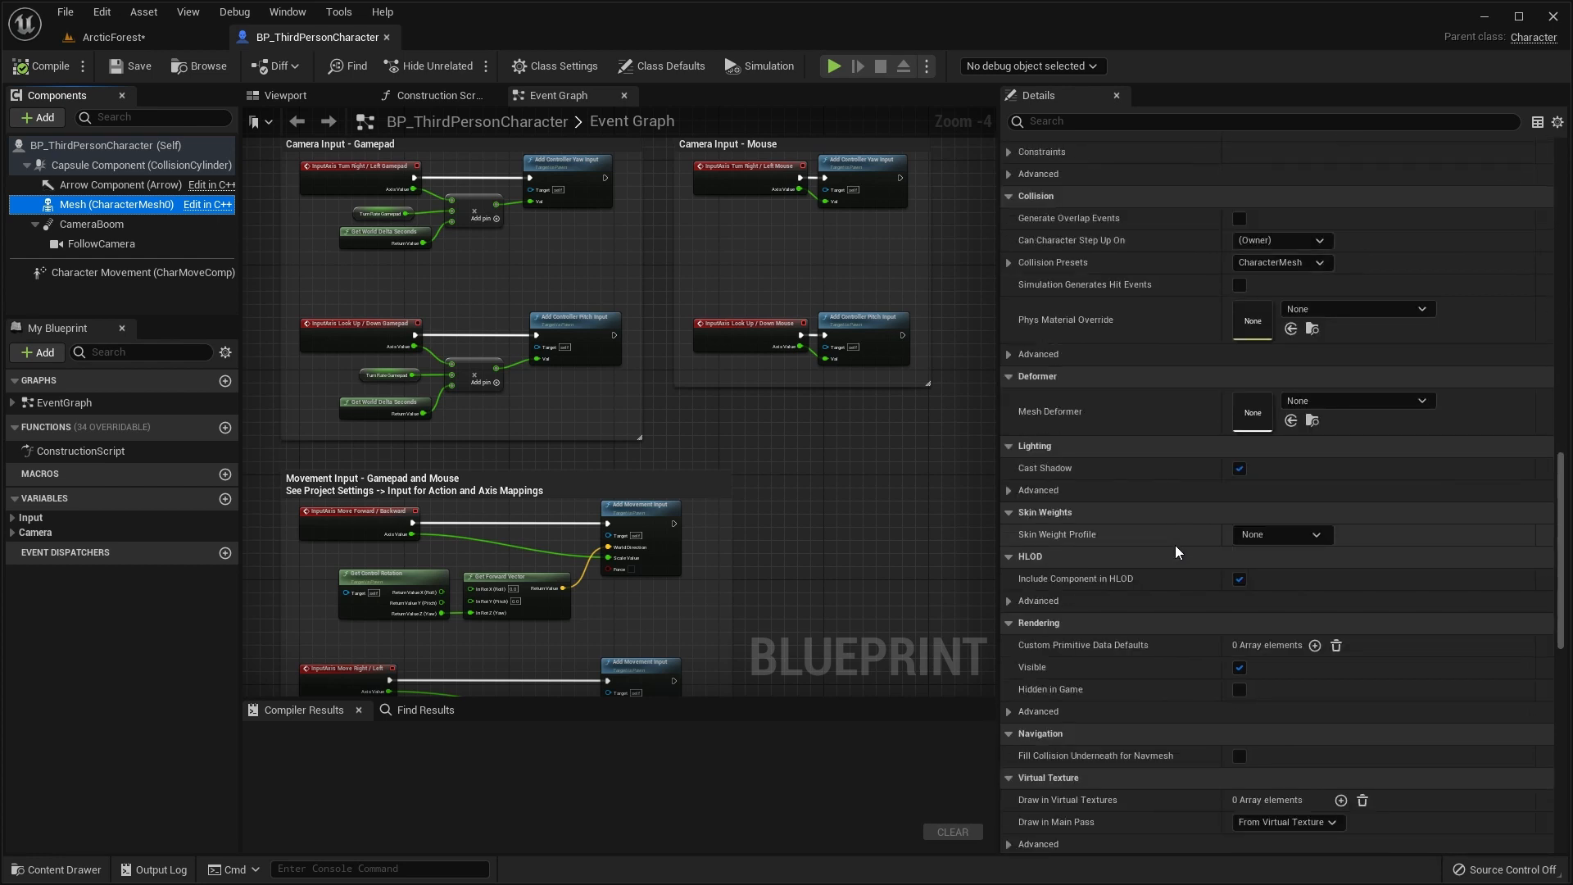
scroll(1174, 553, up, 3)
scroll(1175, 552, up, 4)
click(1111, 121)
text(decal)
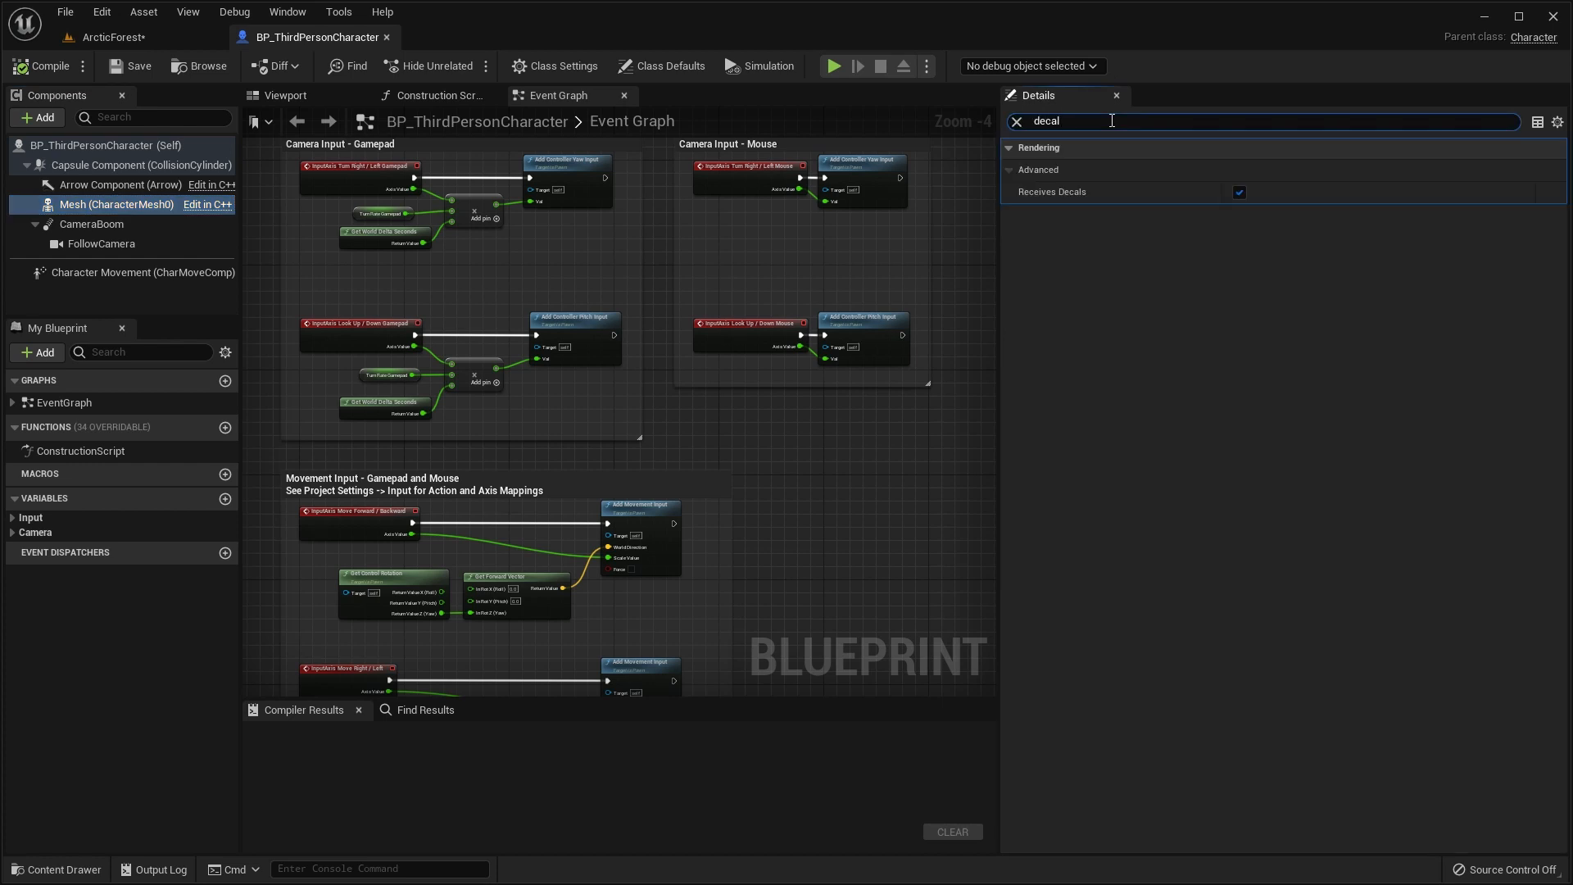
click(1239, 192)
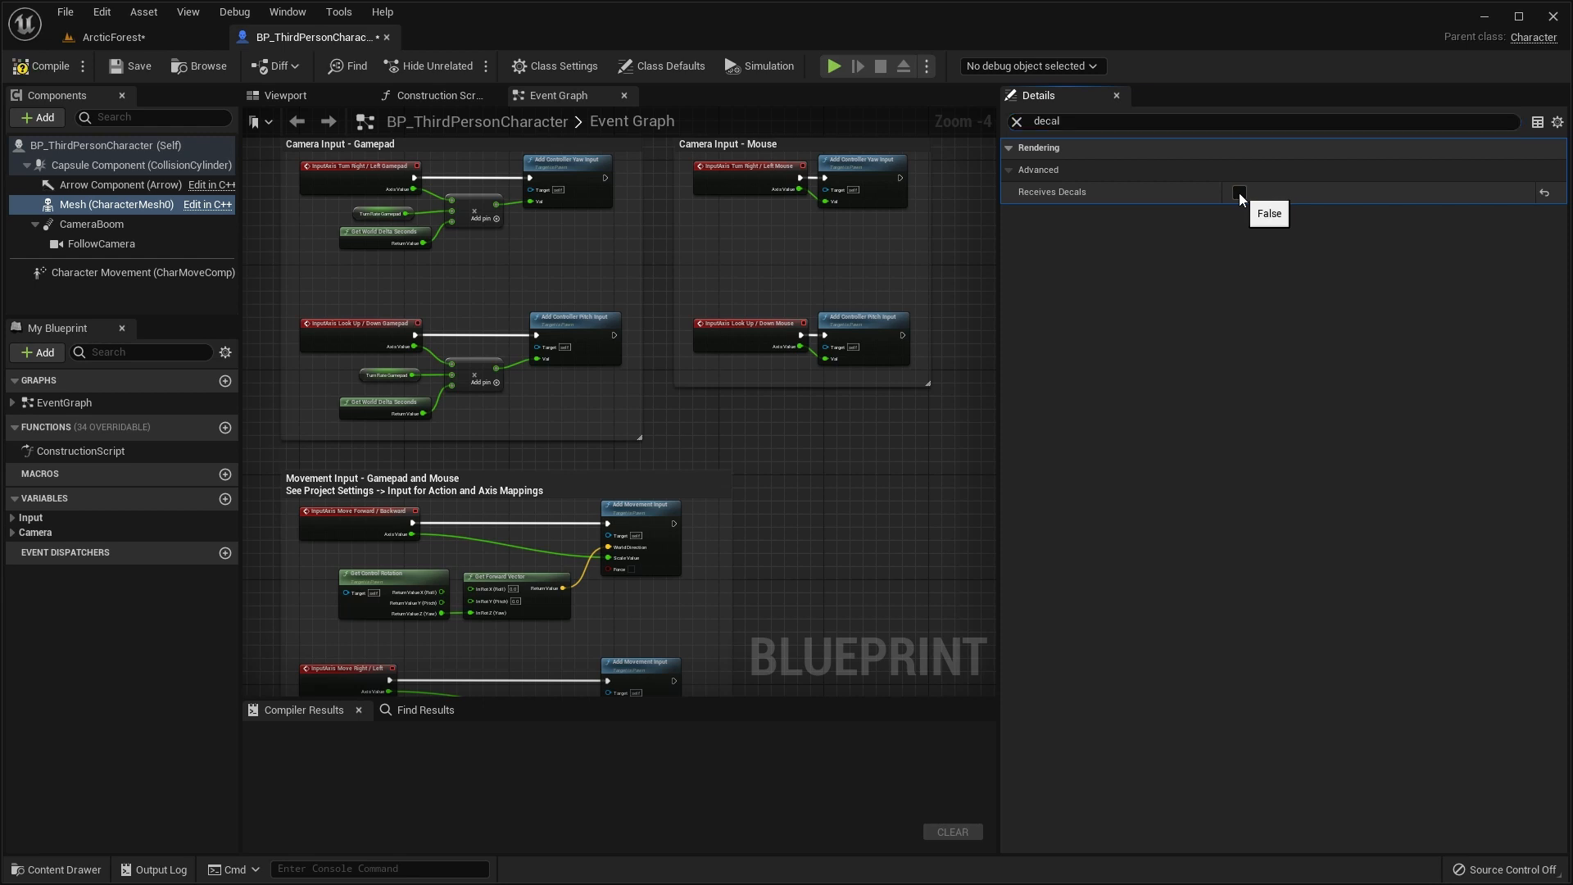
click(49, 66)
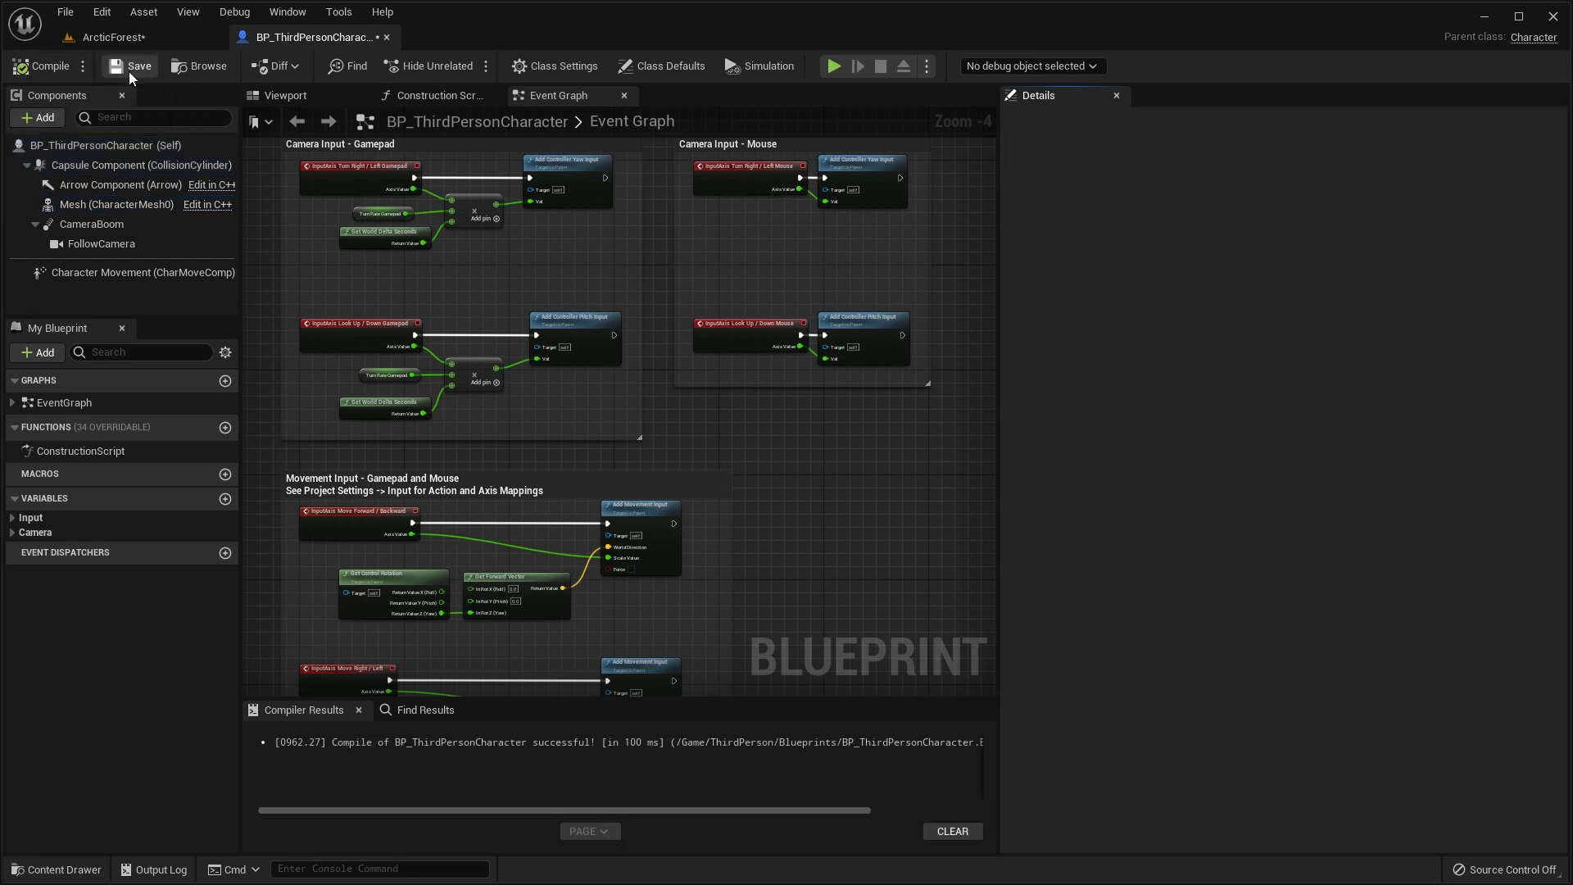
click(130, 66)
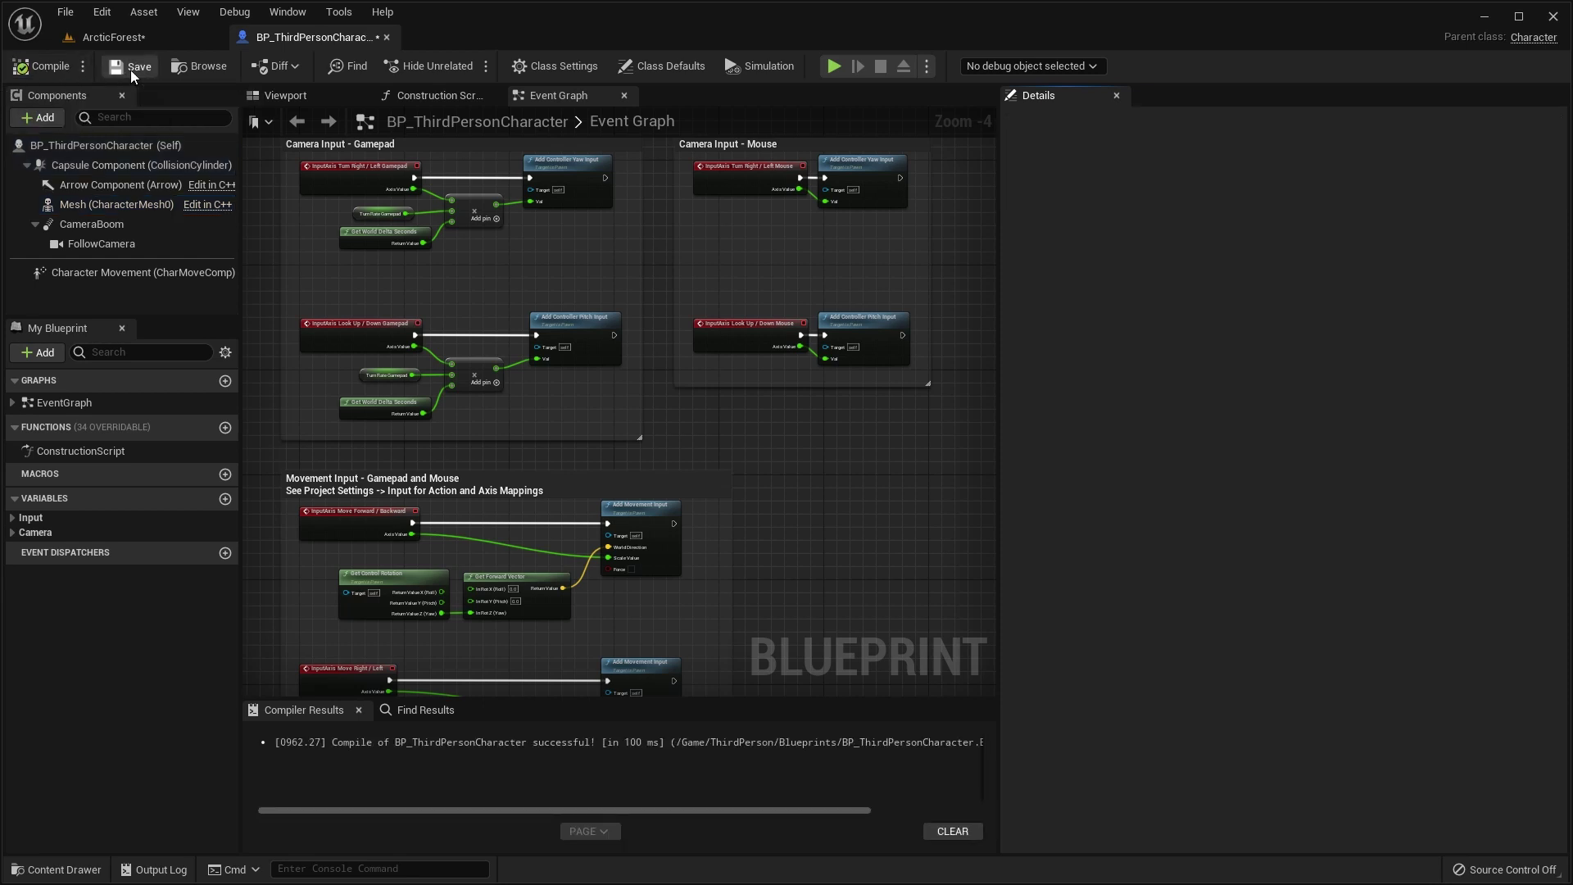
click(388, 37)
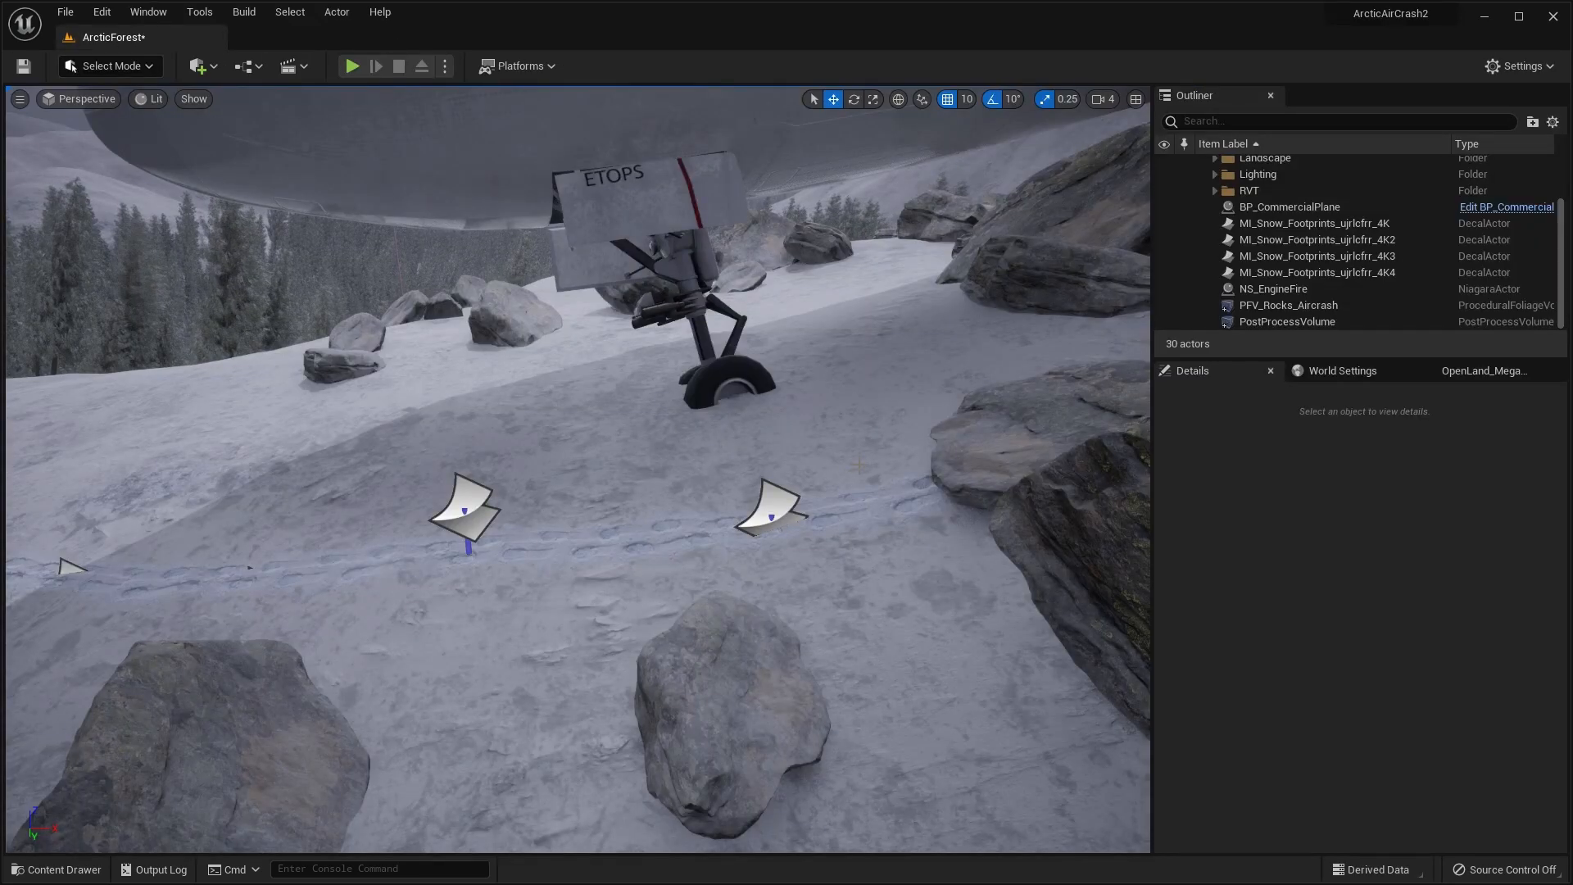
key(alt+p)
click(880, 504)
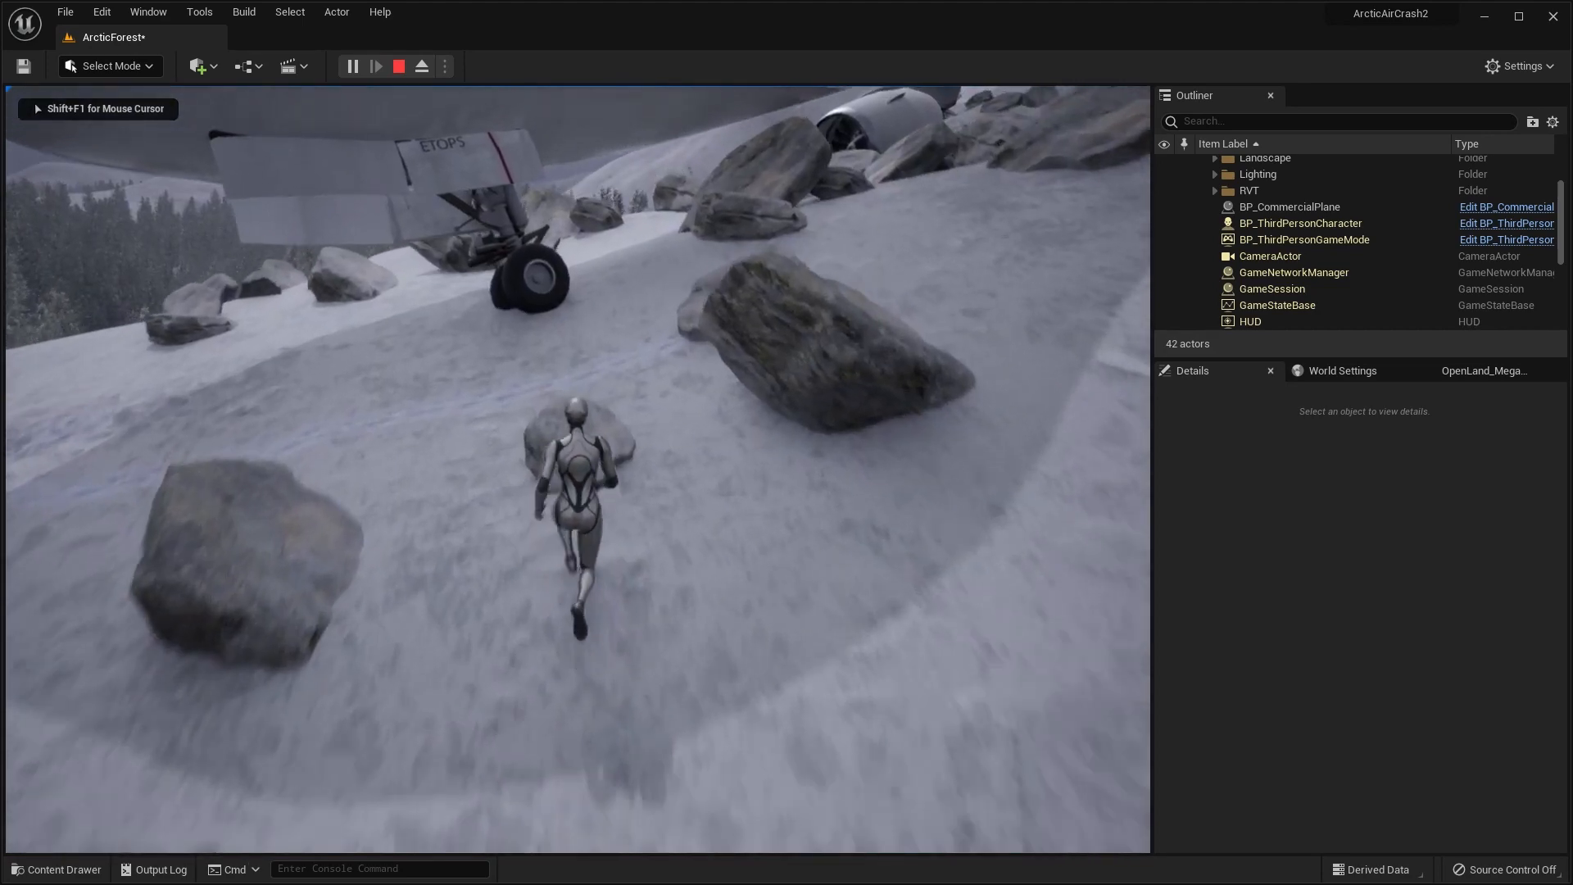
key(w)
key(w)
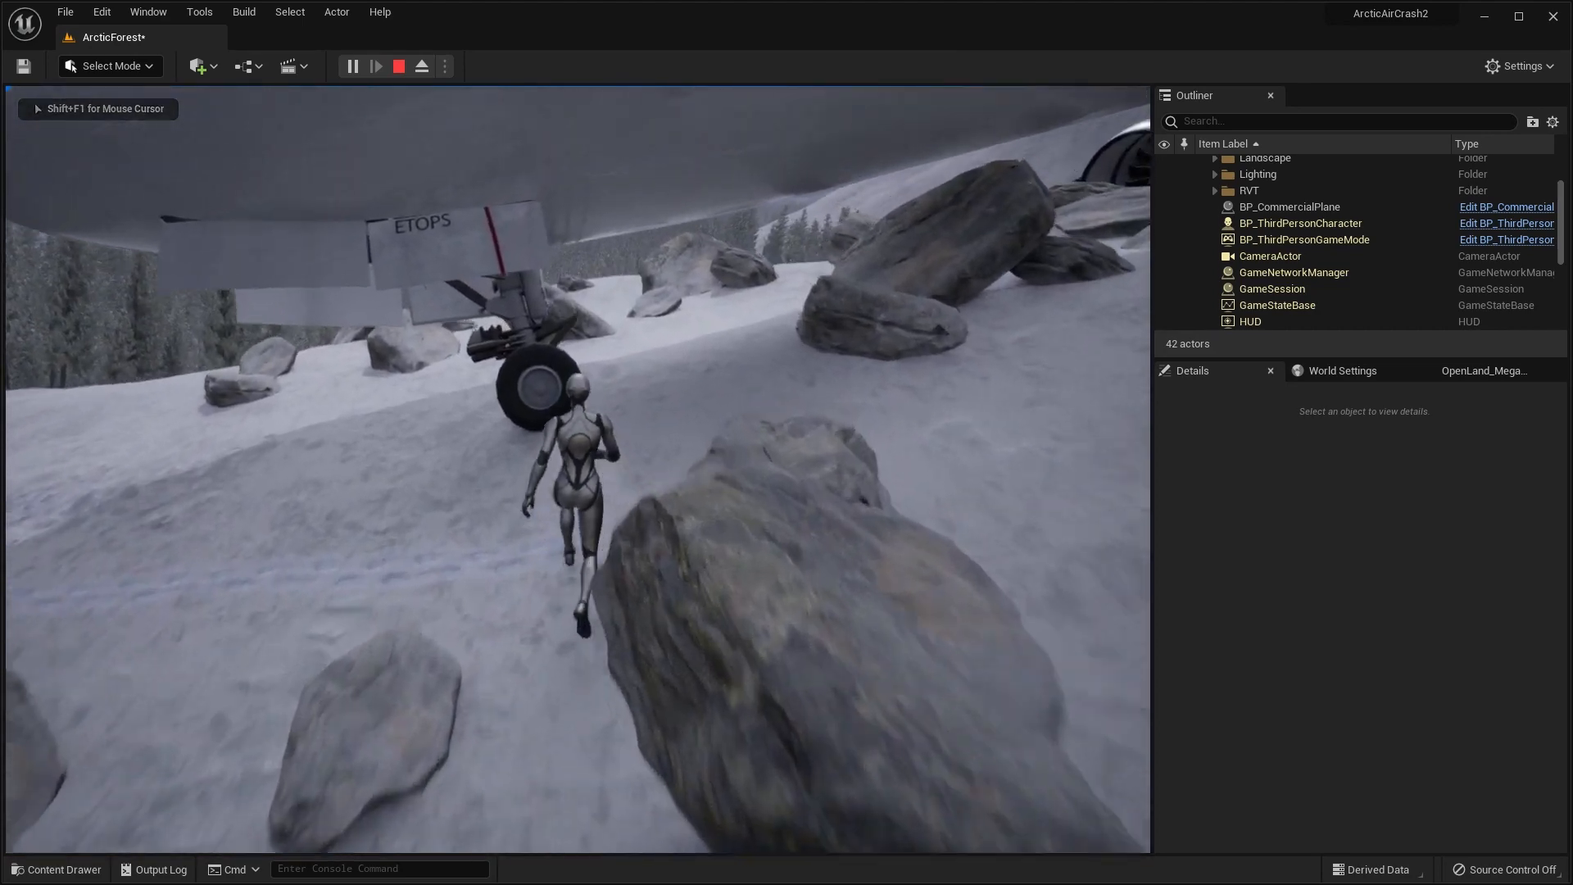
key(w)
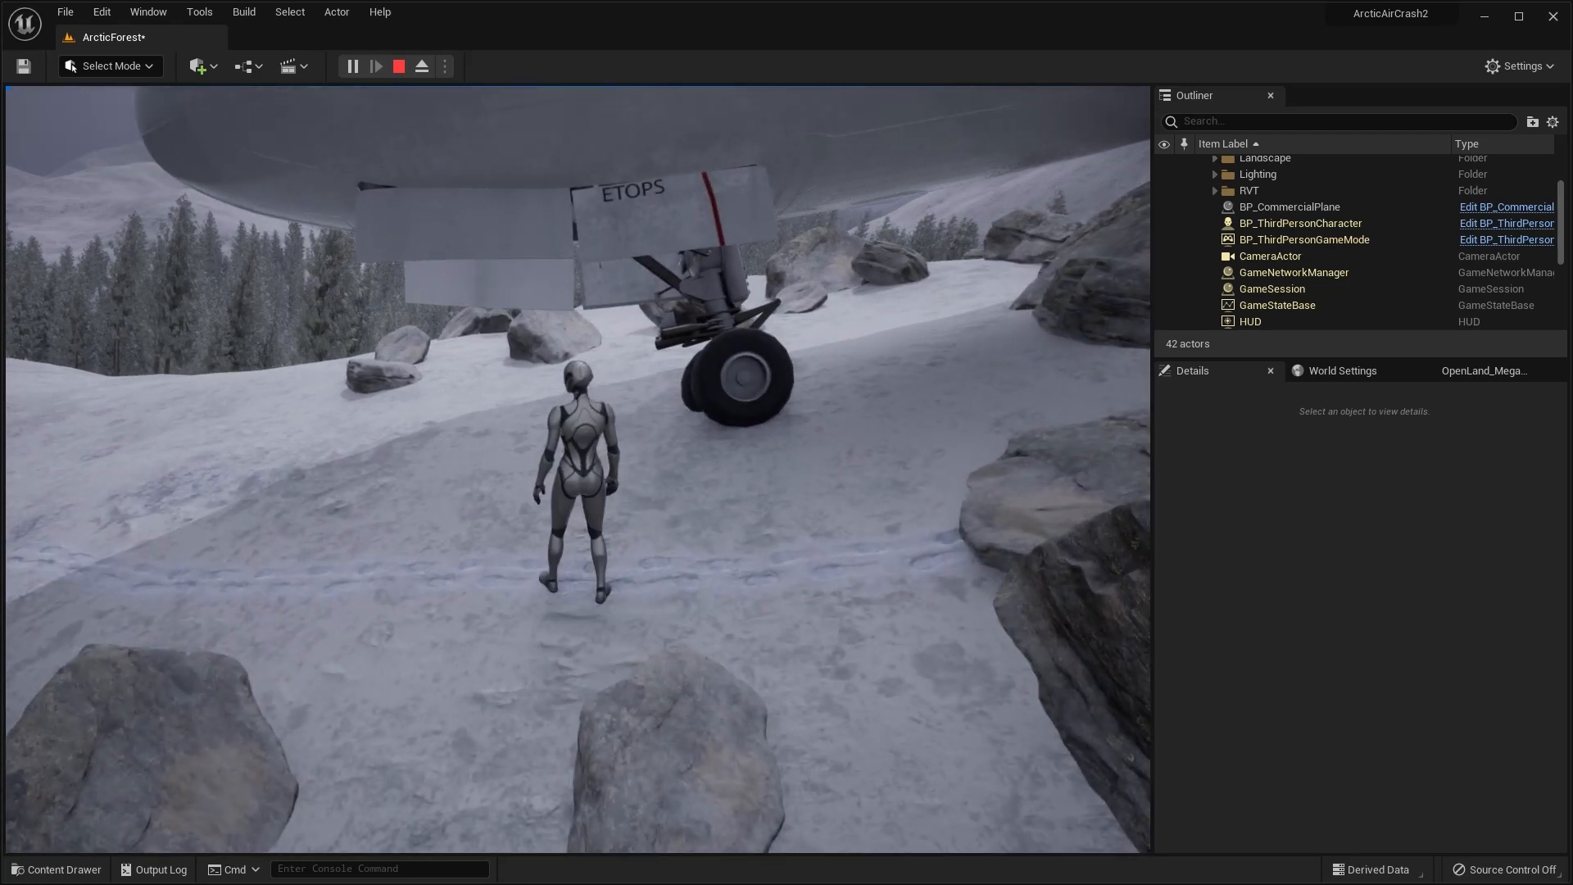
key(a)
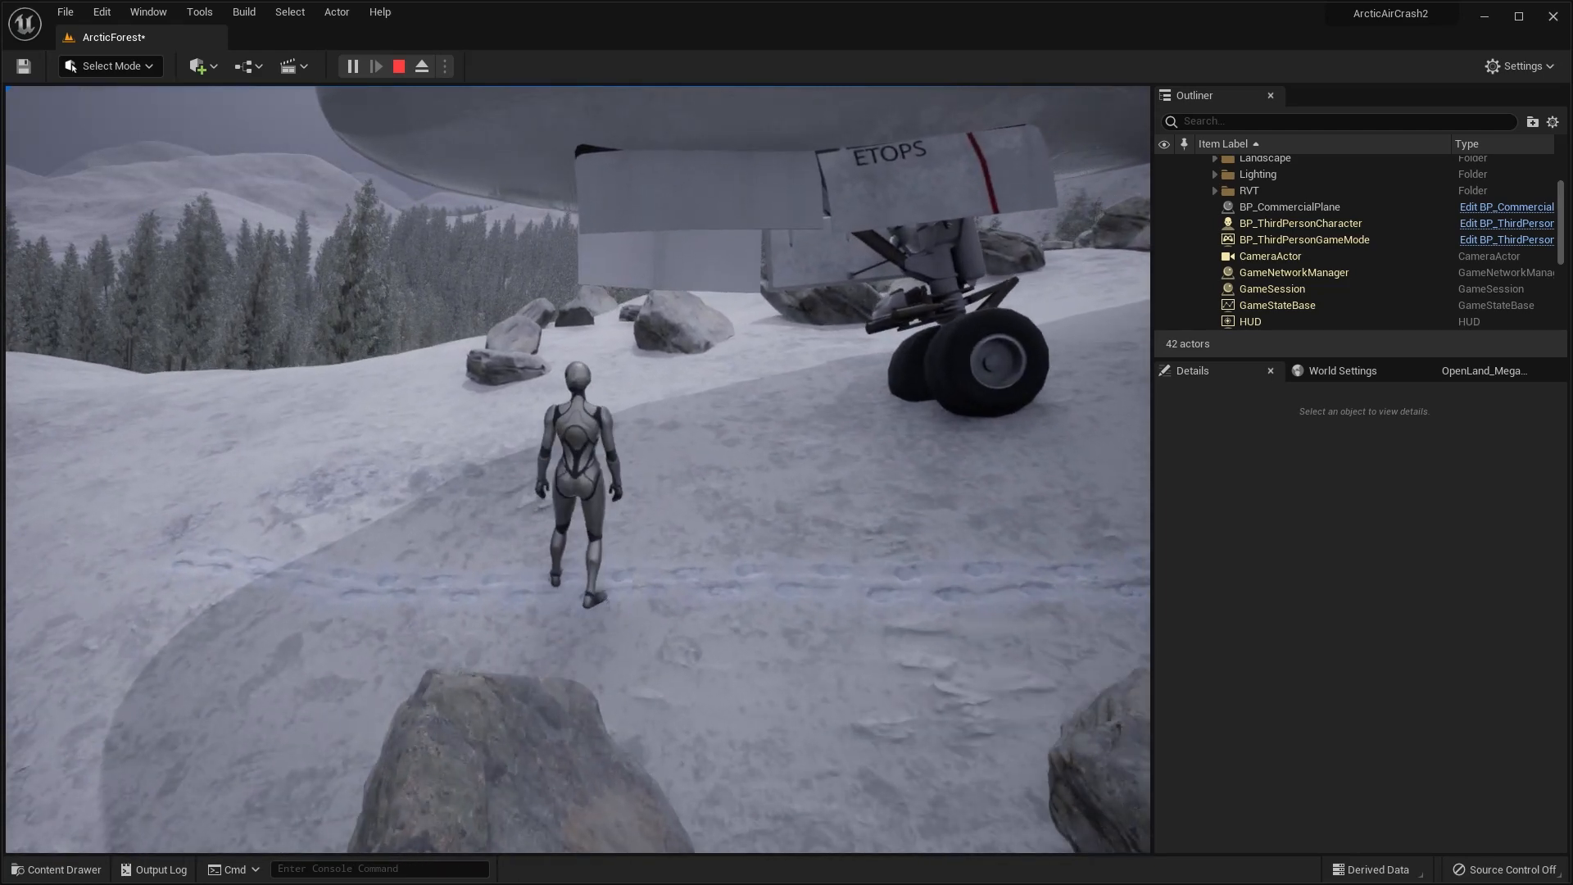
key(a)
drag(577, 467, 737, 468)
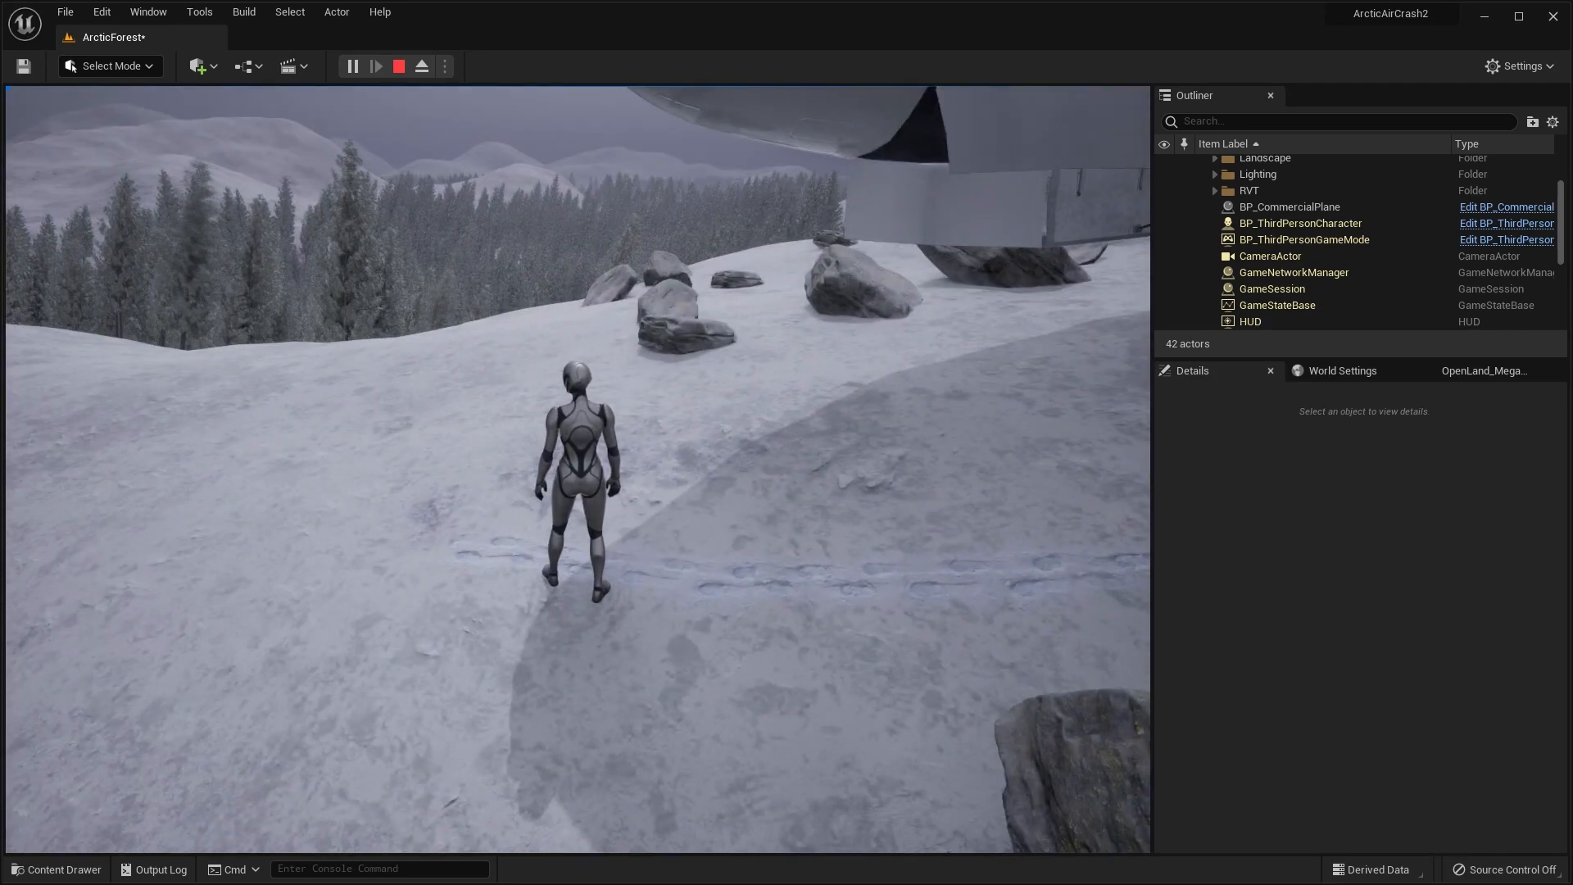
mouse_move(578, 467)
mouse_down()
mouse_move(517, 467)
mouse_move(468, 517)
mouse_up()
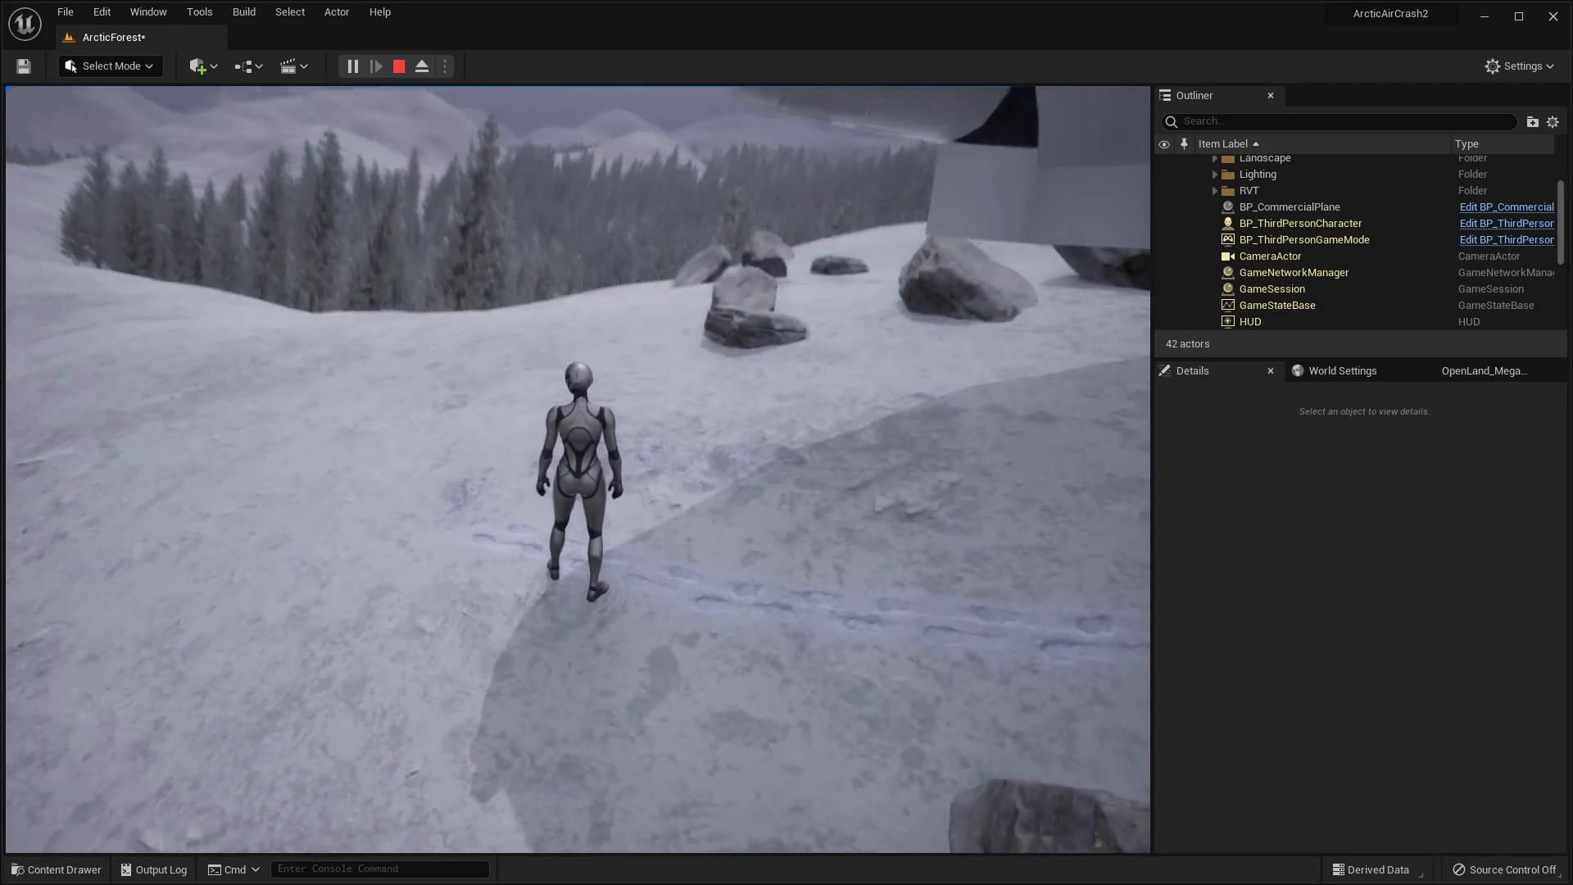
drag(577, 467, 540, 468)
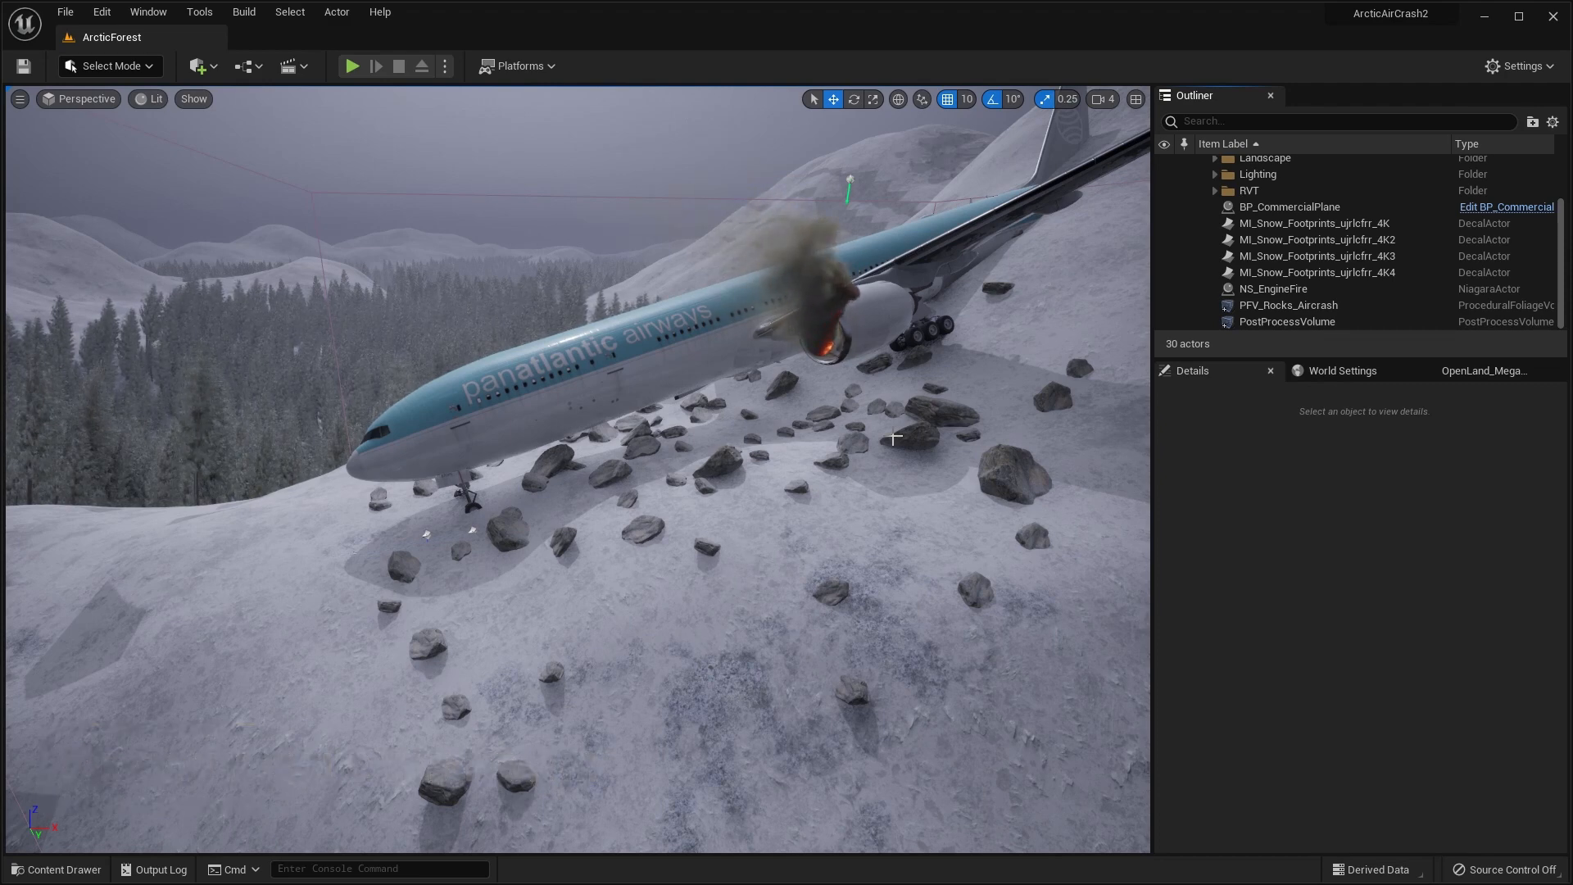
Step: In the FX folder start a new Niagara System built from selected emitters
key(ctrl+space)
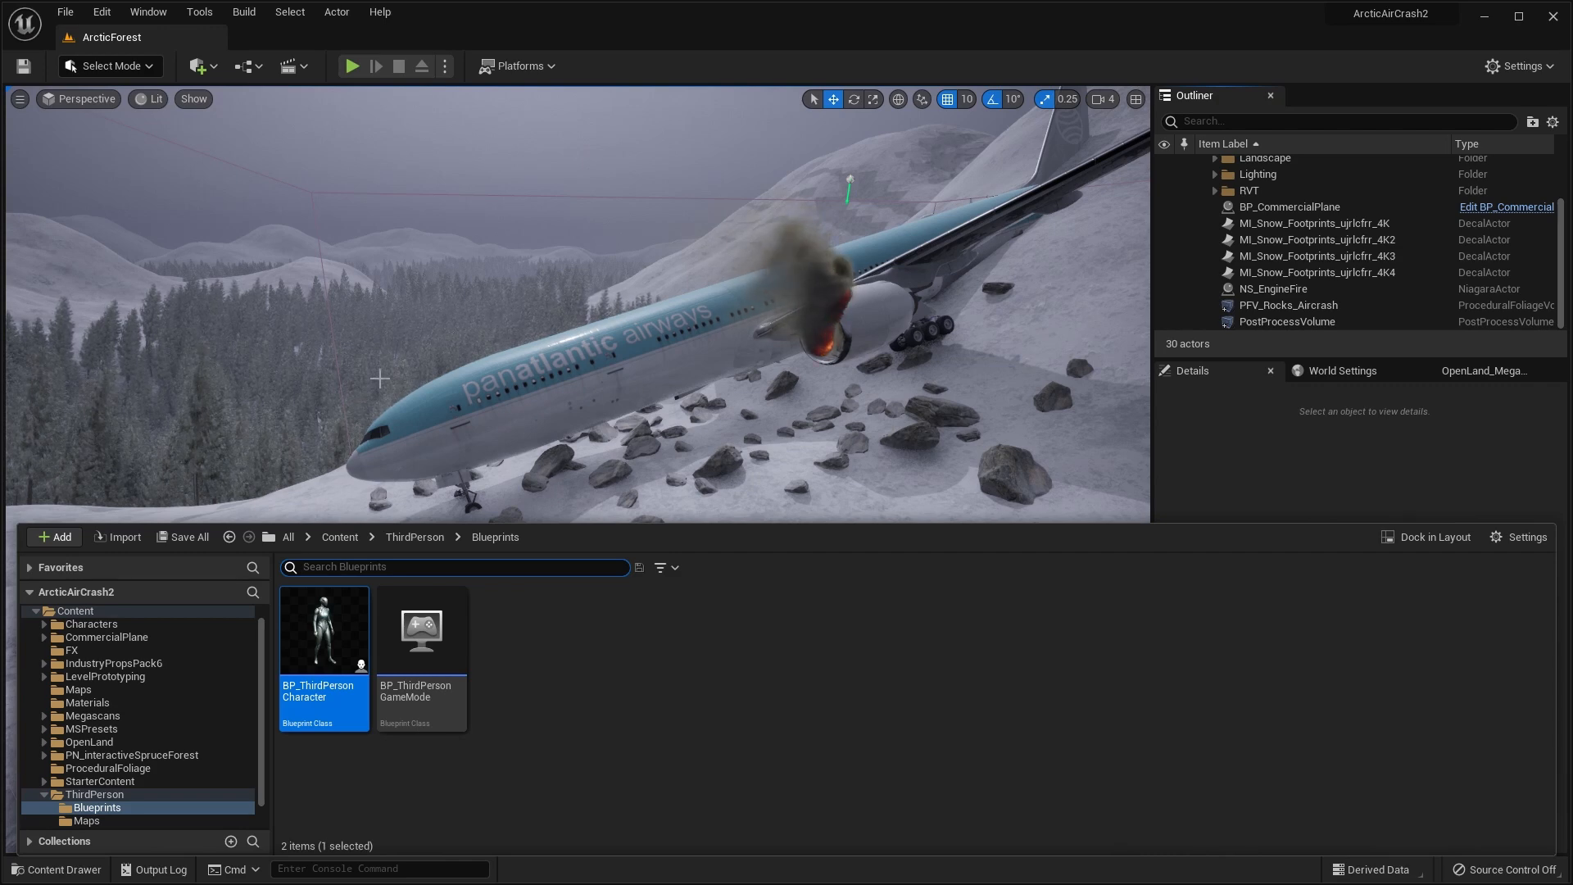
click(81, 650)
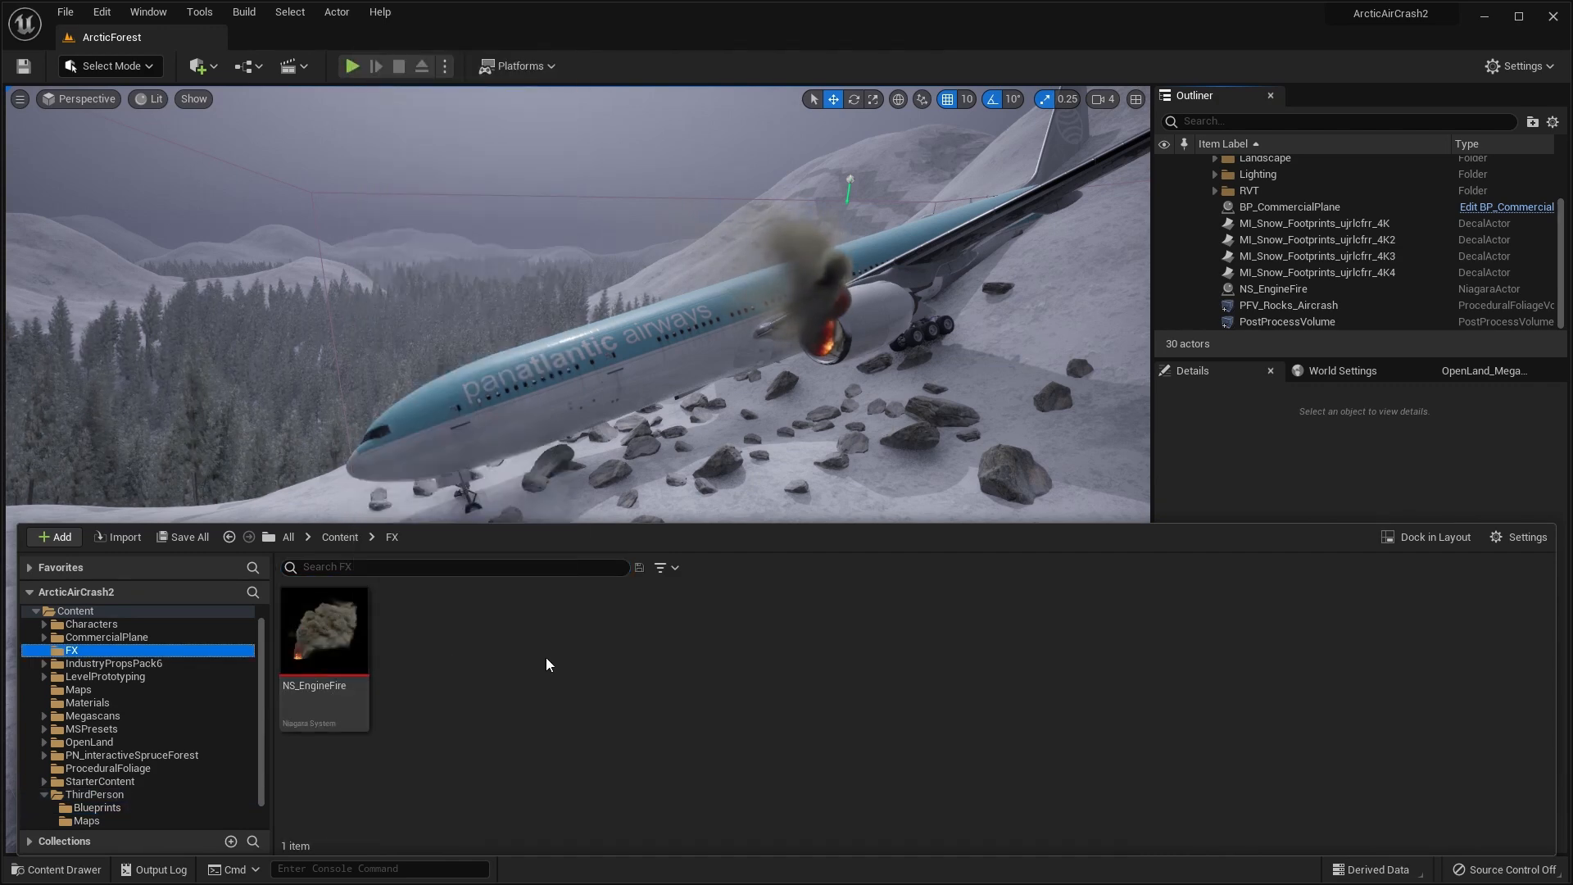
right_click(426, 648)
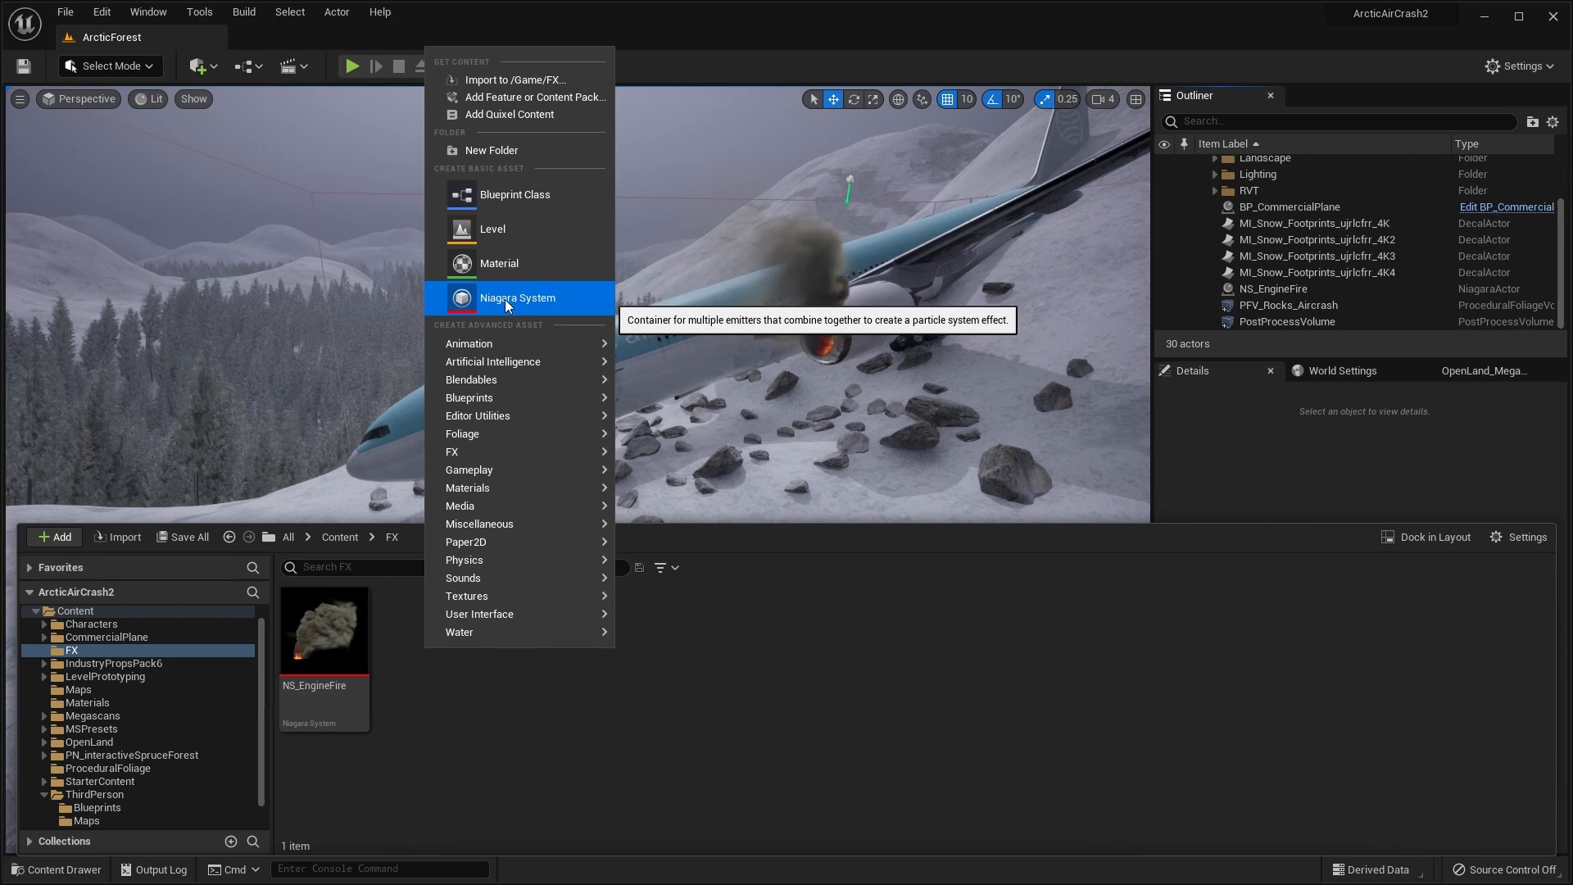
mouse_move(517, 451)
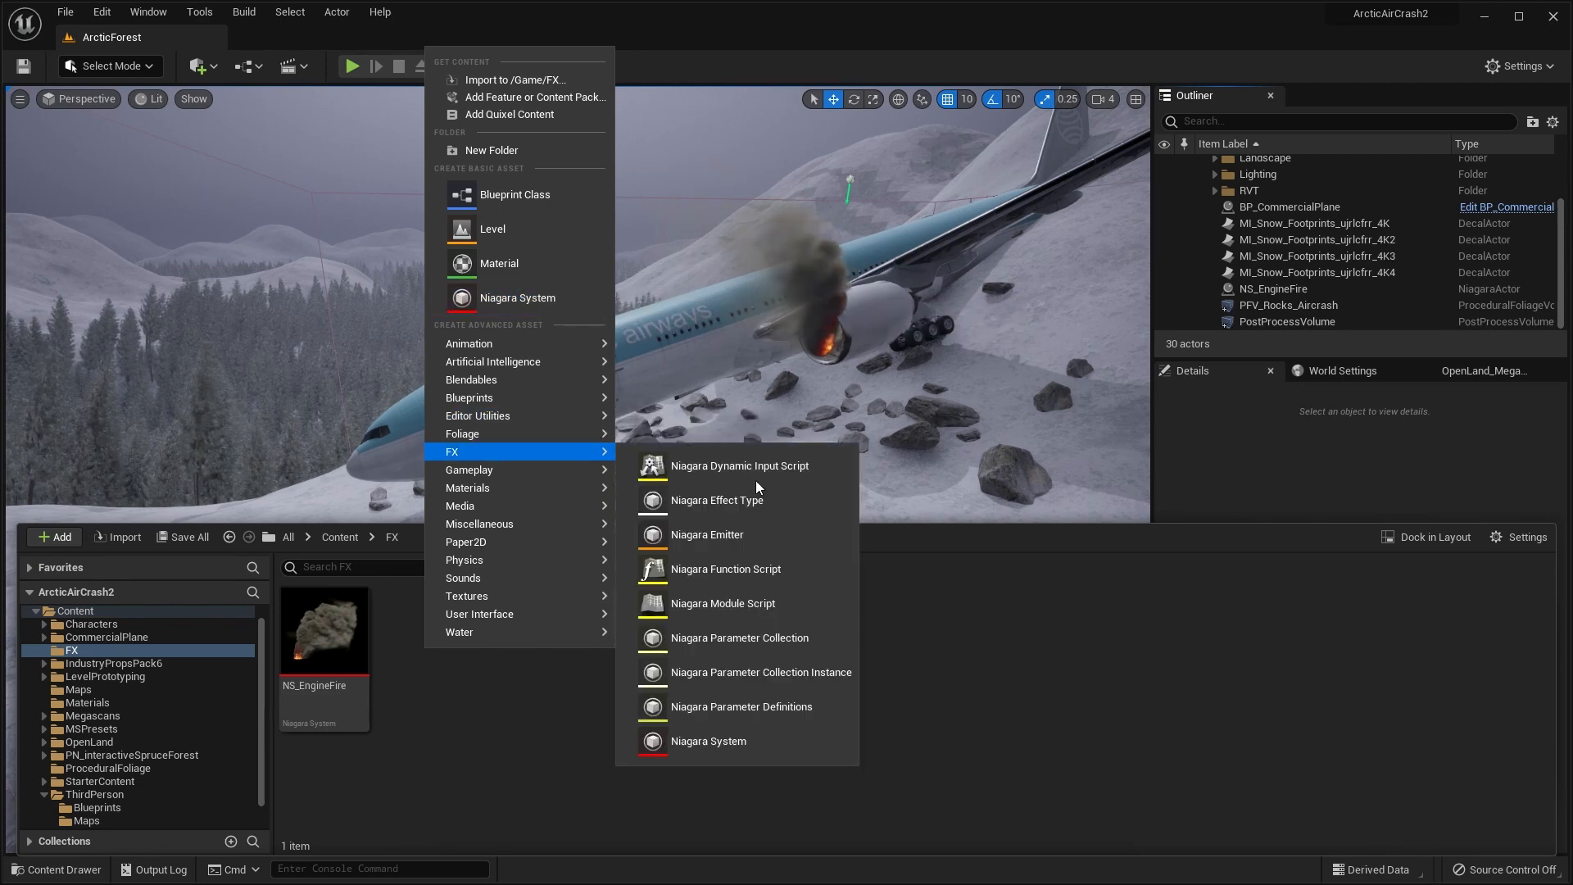
click(737, 739)
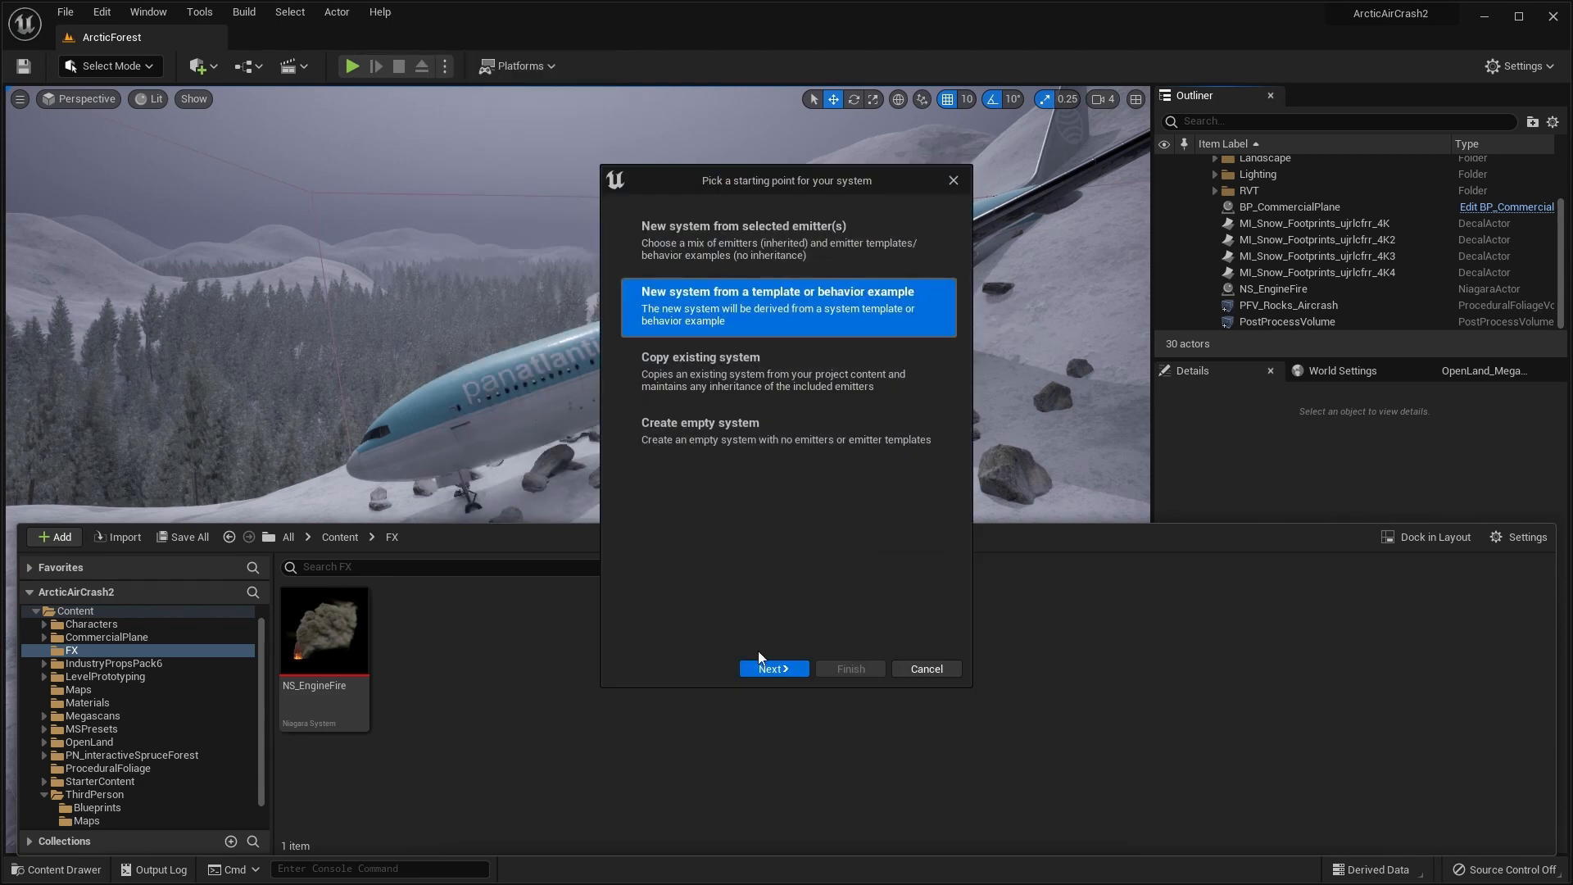
click(750, 240)
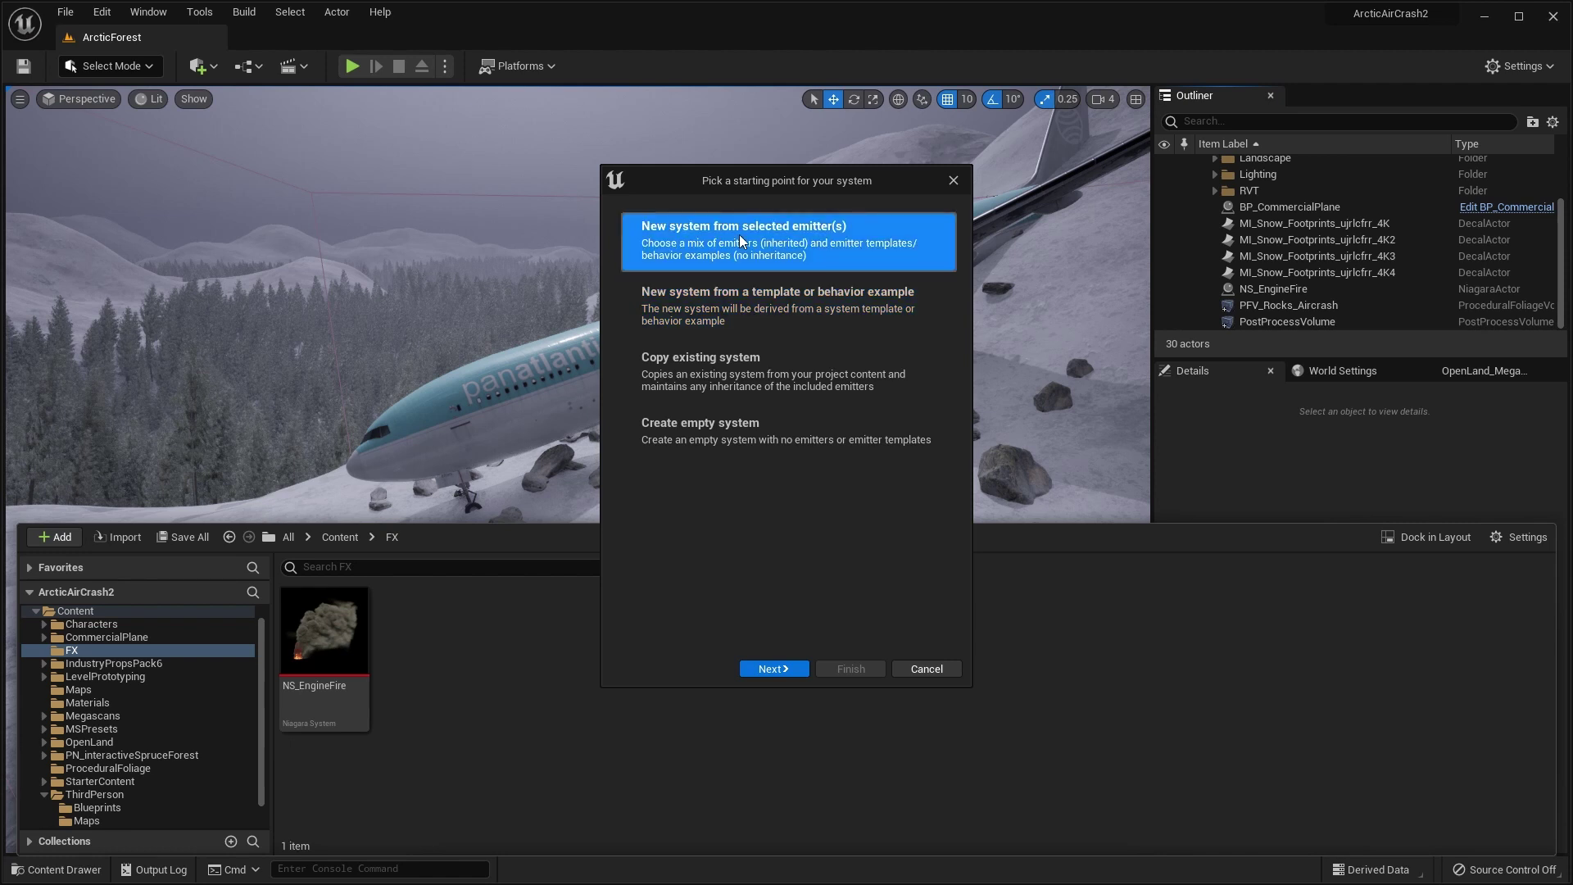
click(776, 669)
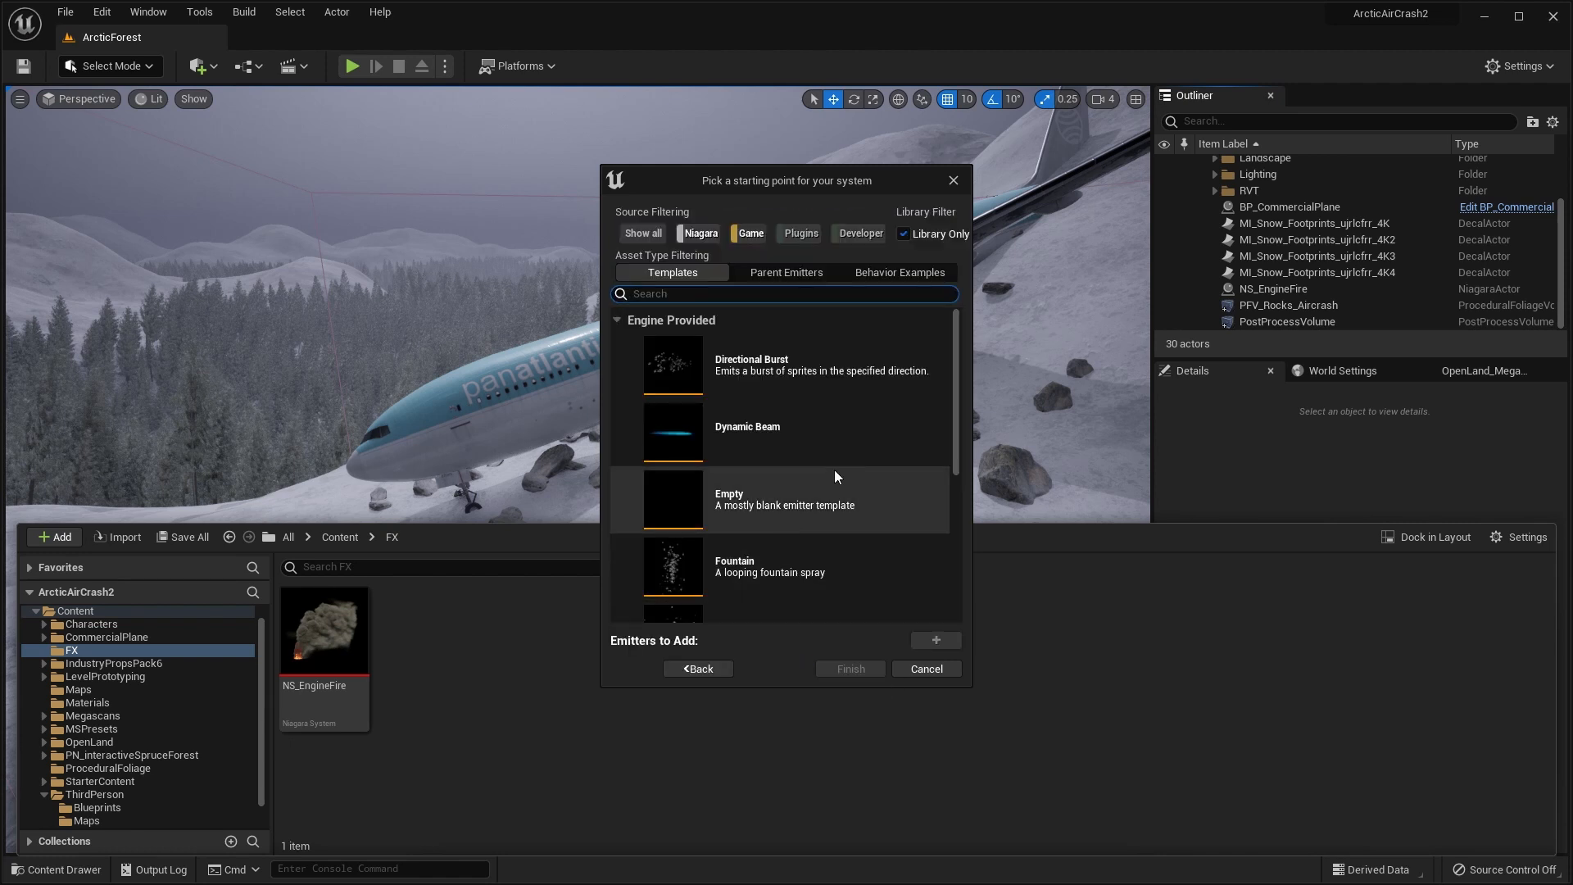
scroll(835, 470, down, 1)
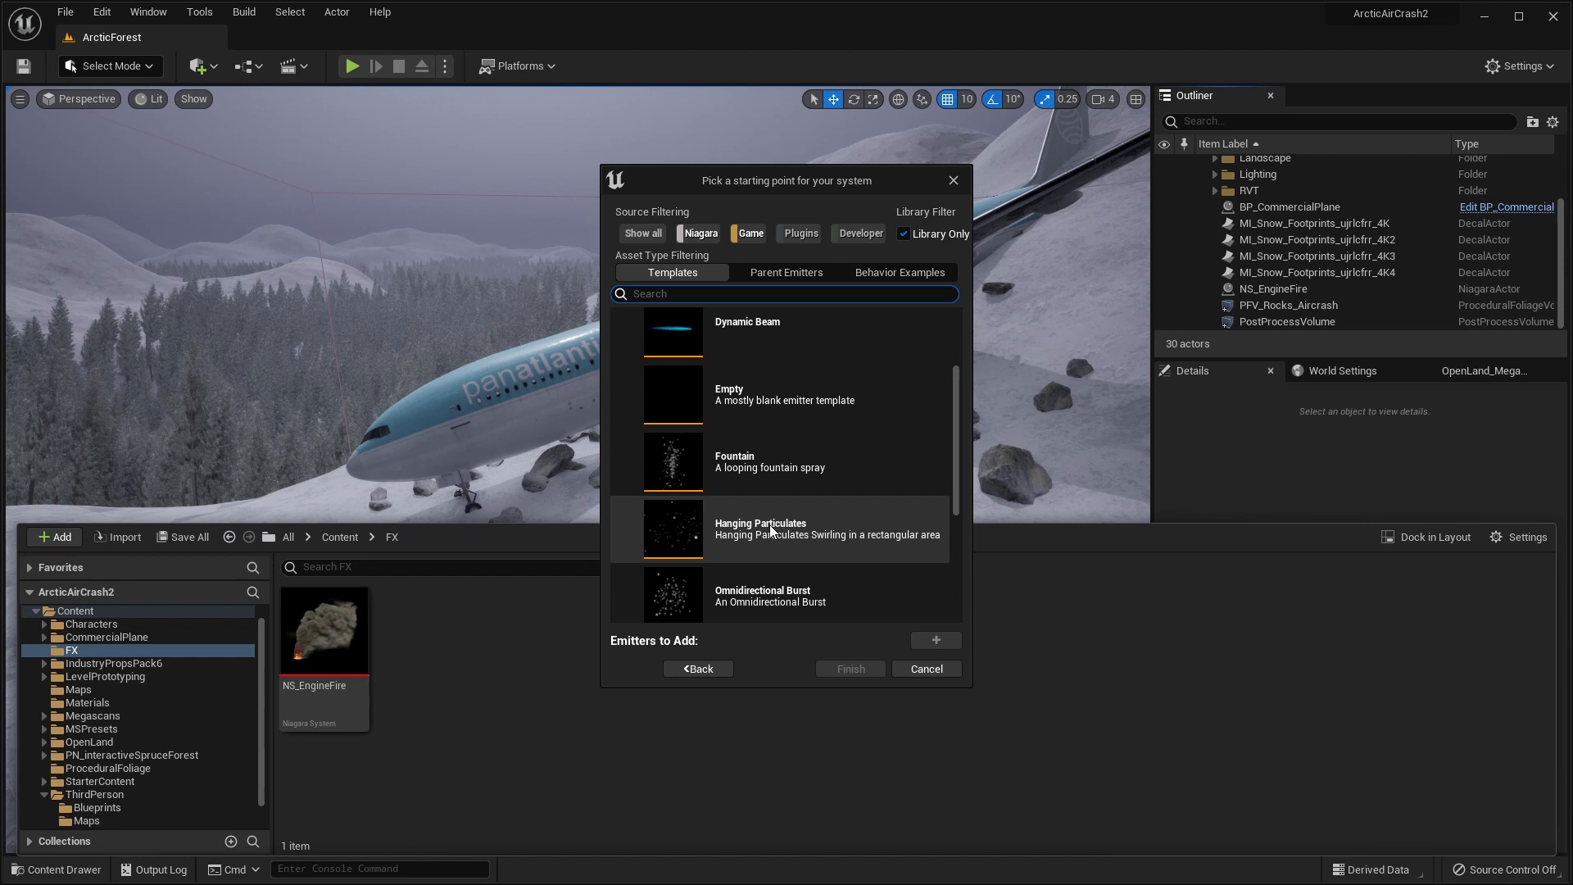
Step: Add the Hanging Particulates emitter, finish, and name the system NS_Snowstorm
click(771, 531)
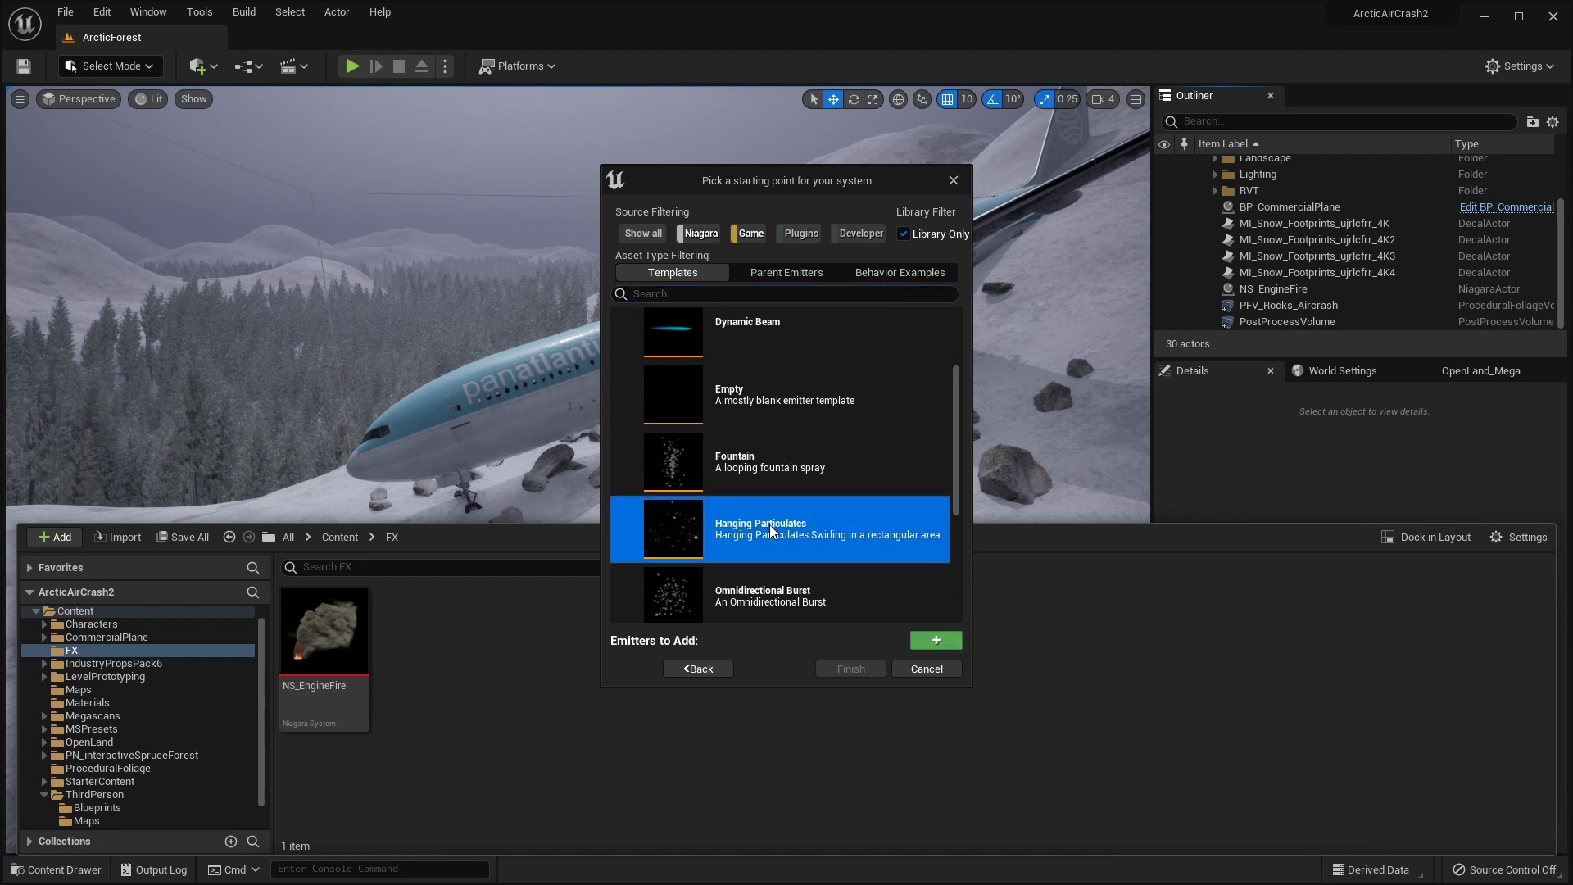
click(936, 640)
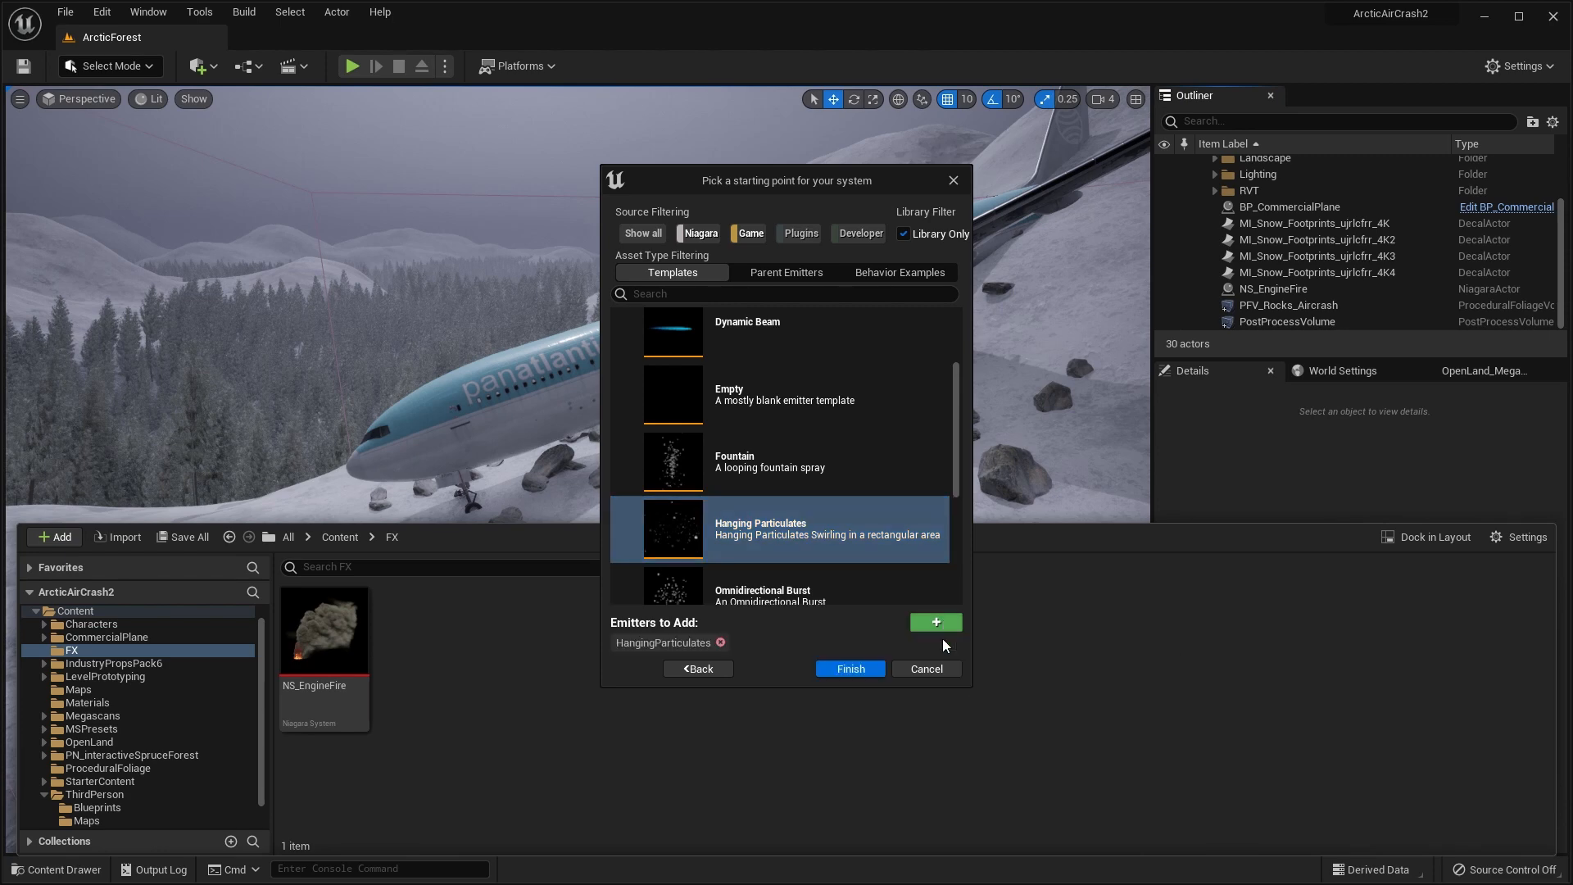
click(851, 669)
text(NS_Snowstorm)
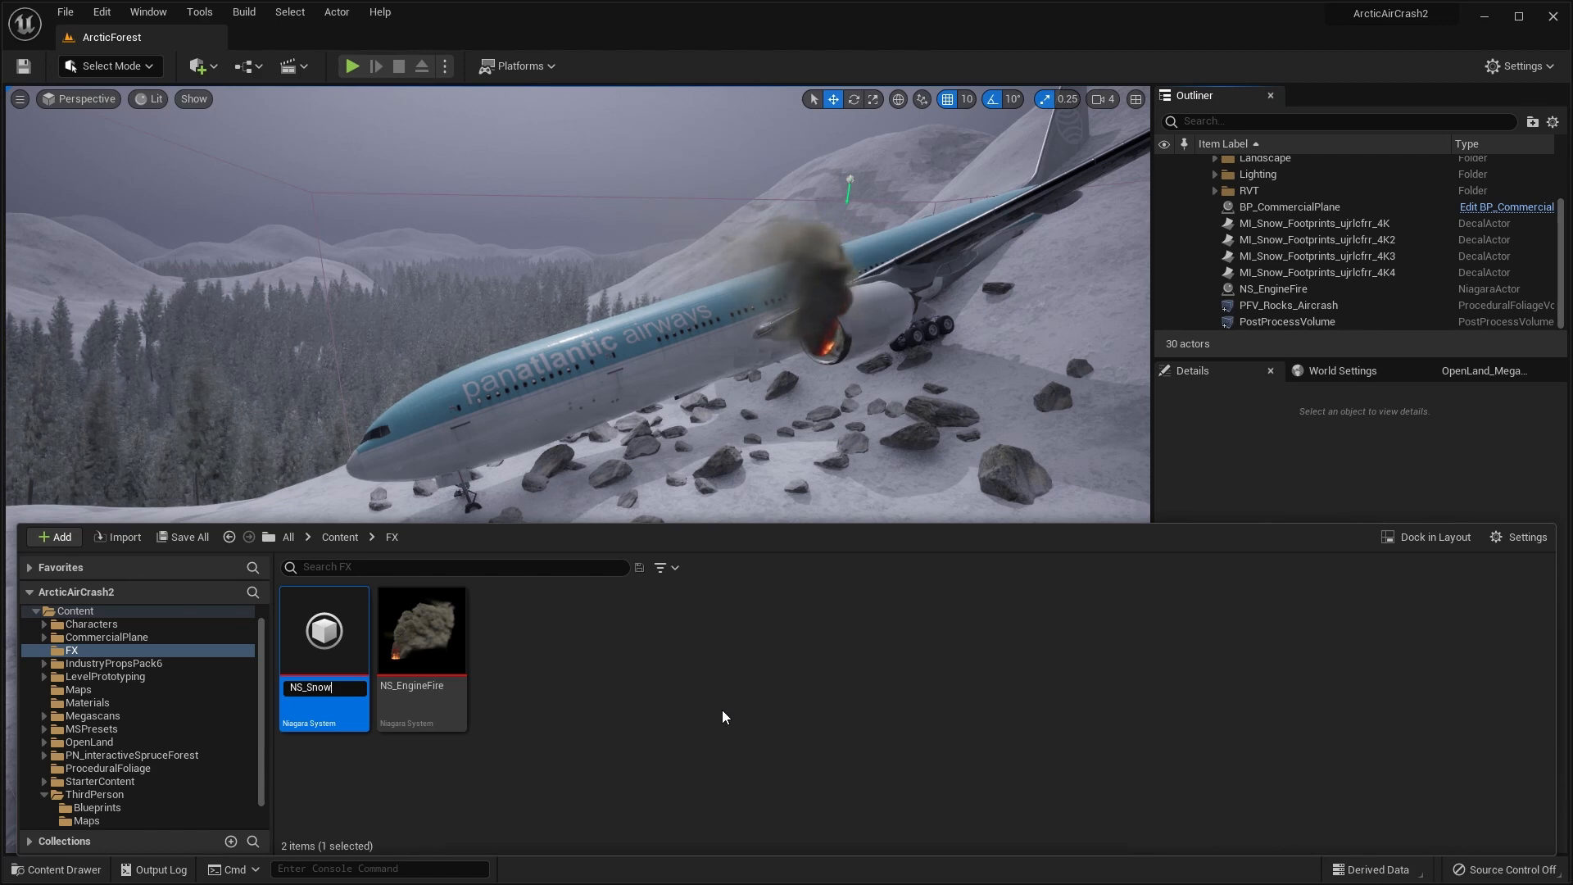
key(Return)
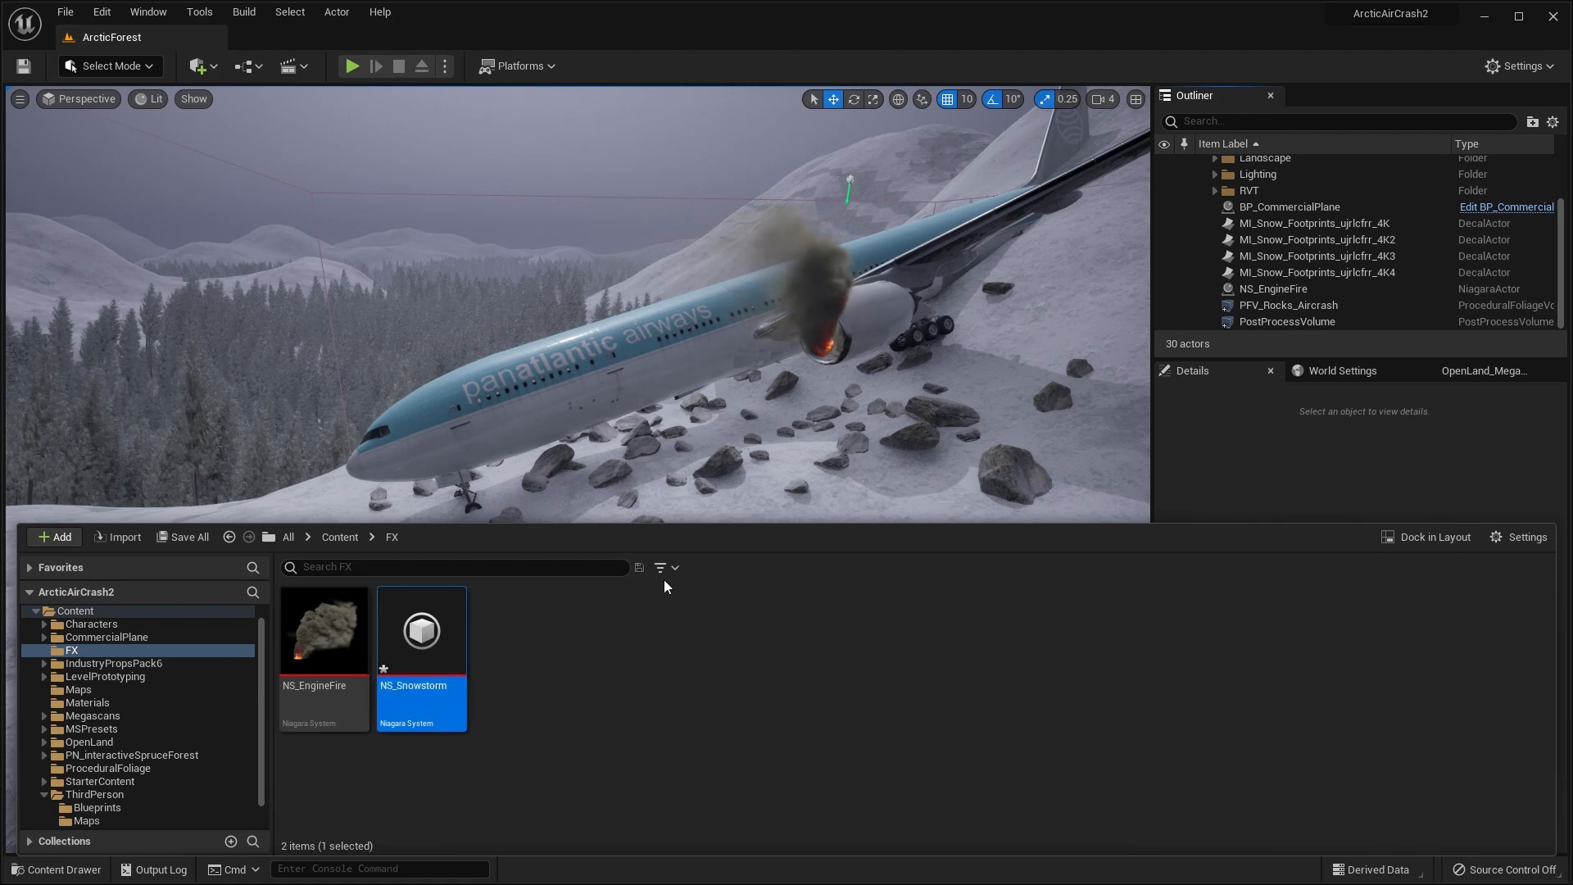
Step: Place an NS_Snowstorm actor beside the plane, then open NS_Snowstorm from the FX folder for editing
mouse_move(422, 639)
mouse_down()
mouse_move(631, 566)
mouse_move(689, 424)
mouse_up()
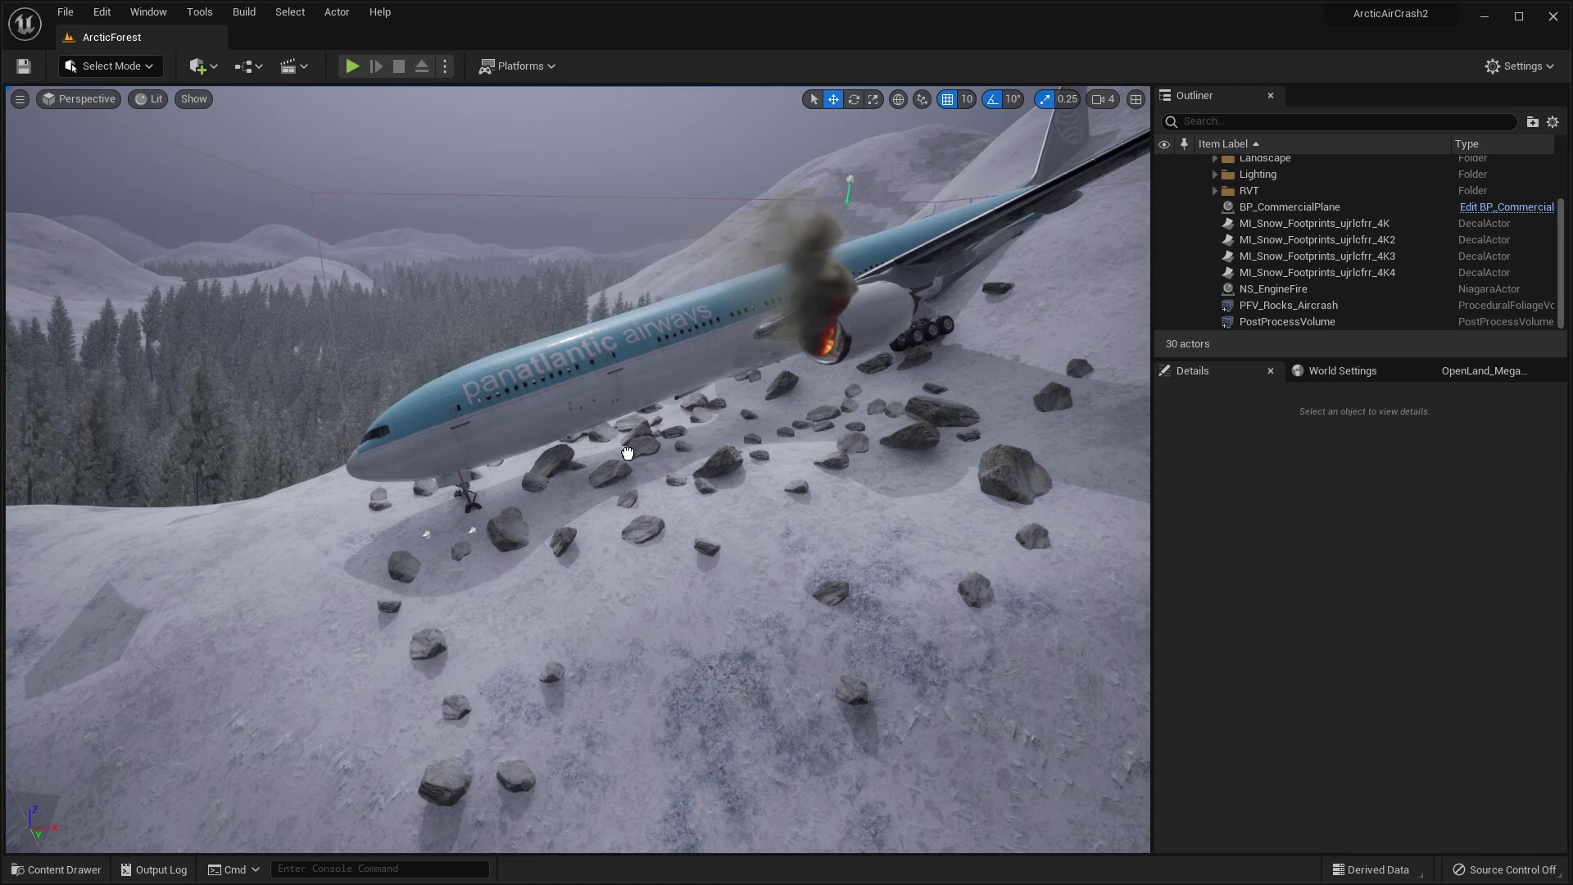
drag(626, 471, 629, 471)
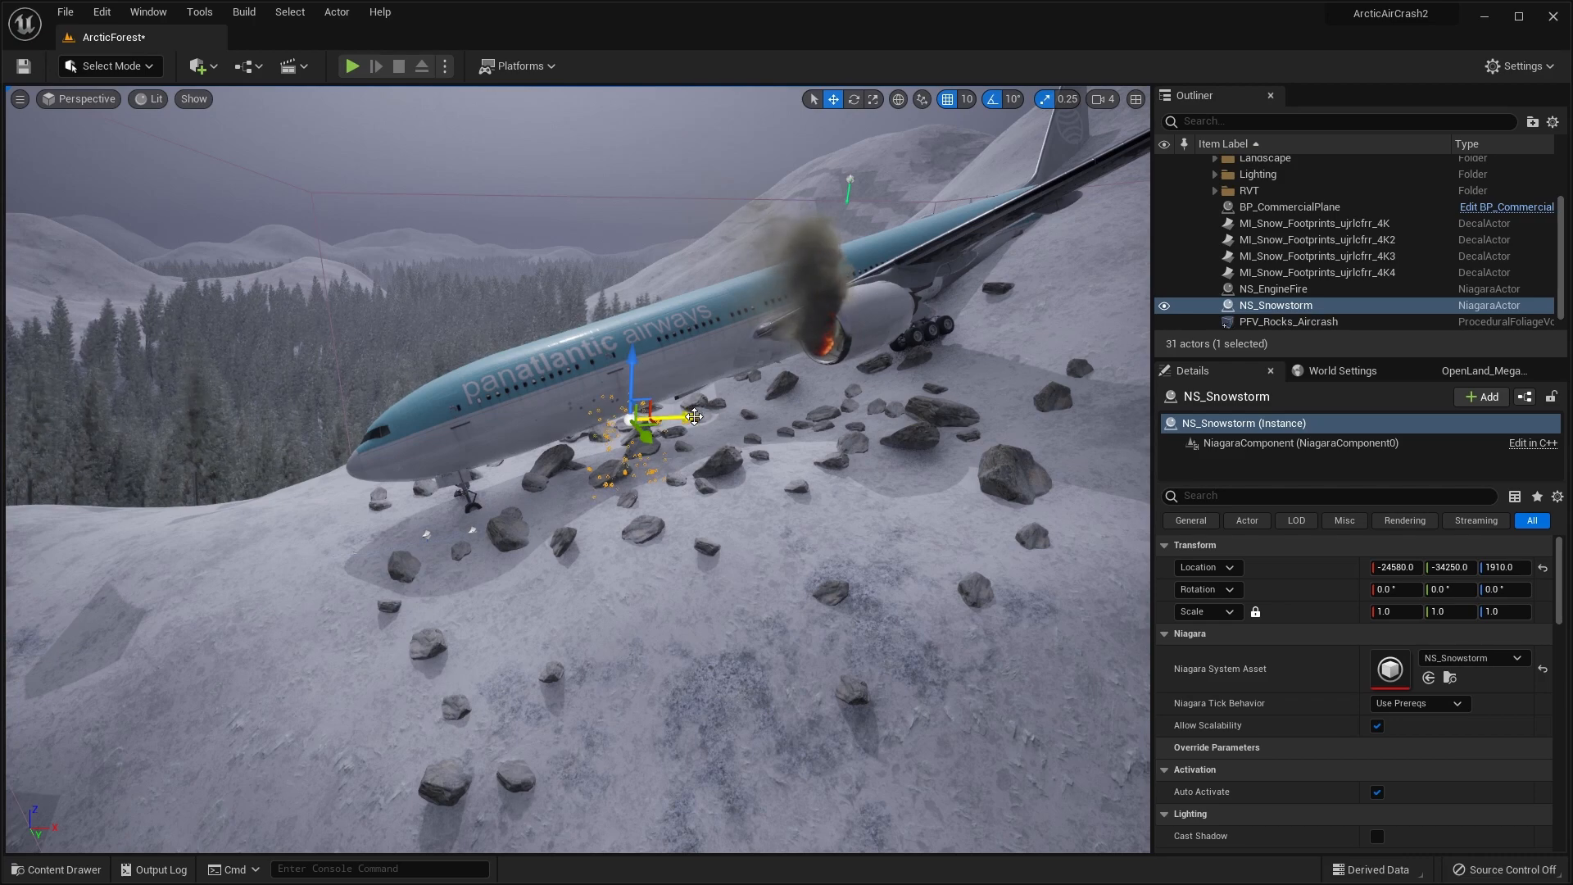
right_drag(578, 493, 369, 492)
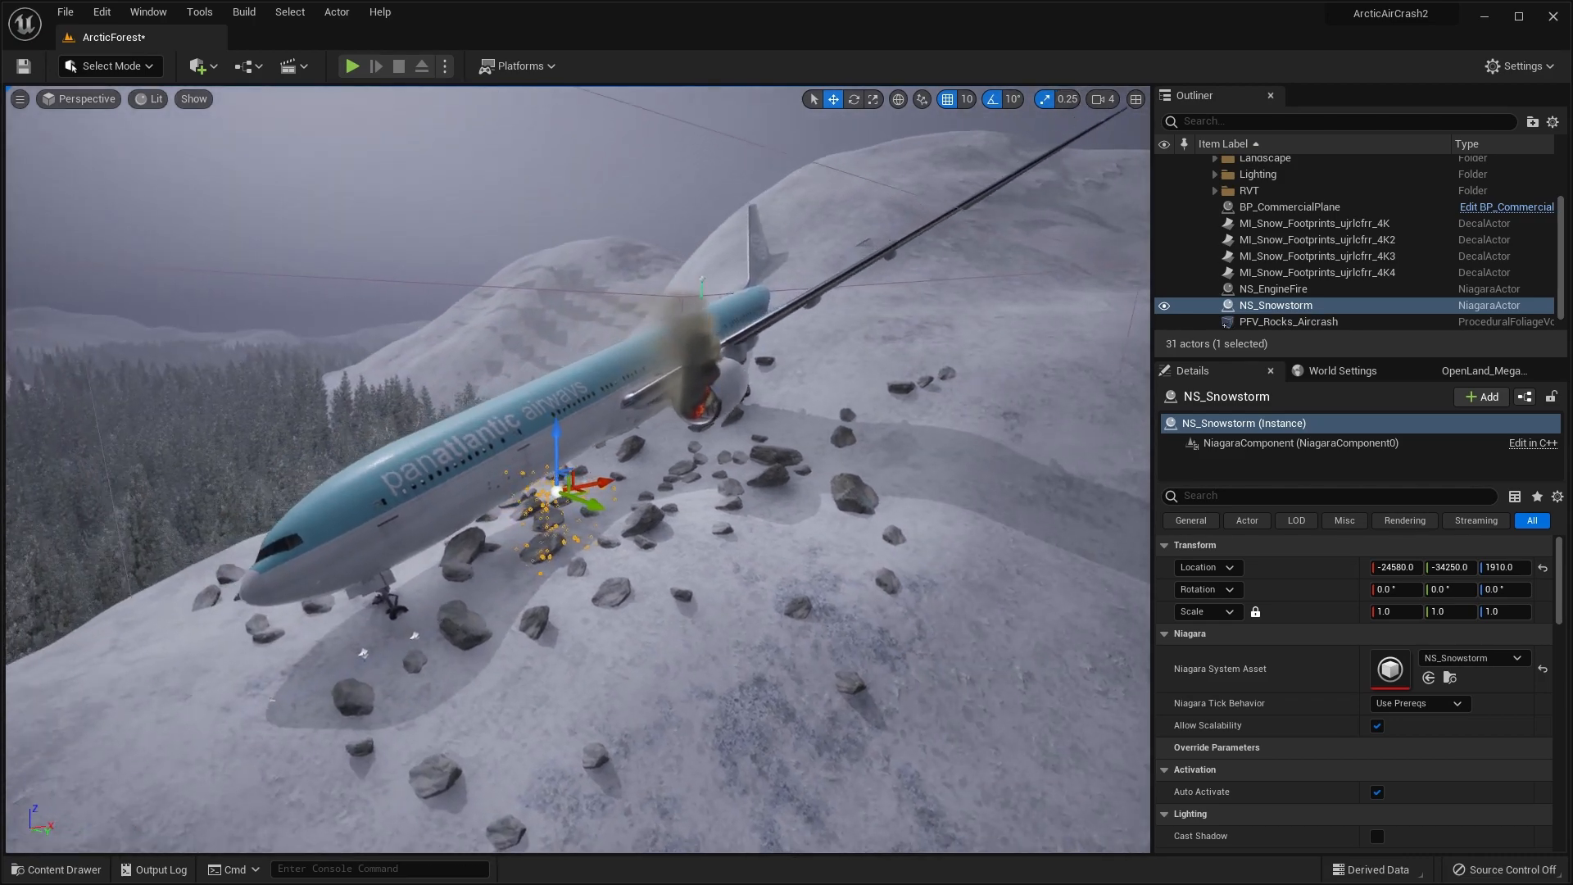
right_drag(848, 360, 834, 357)
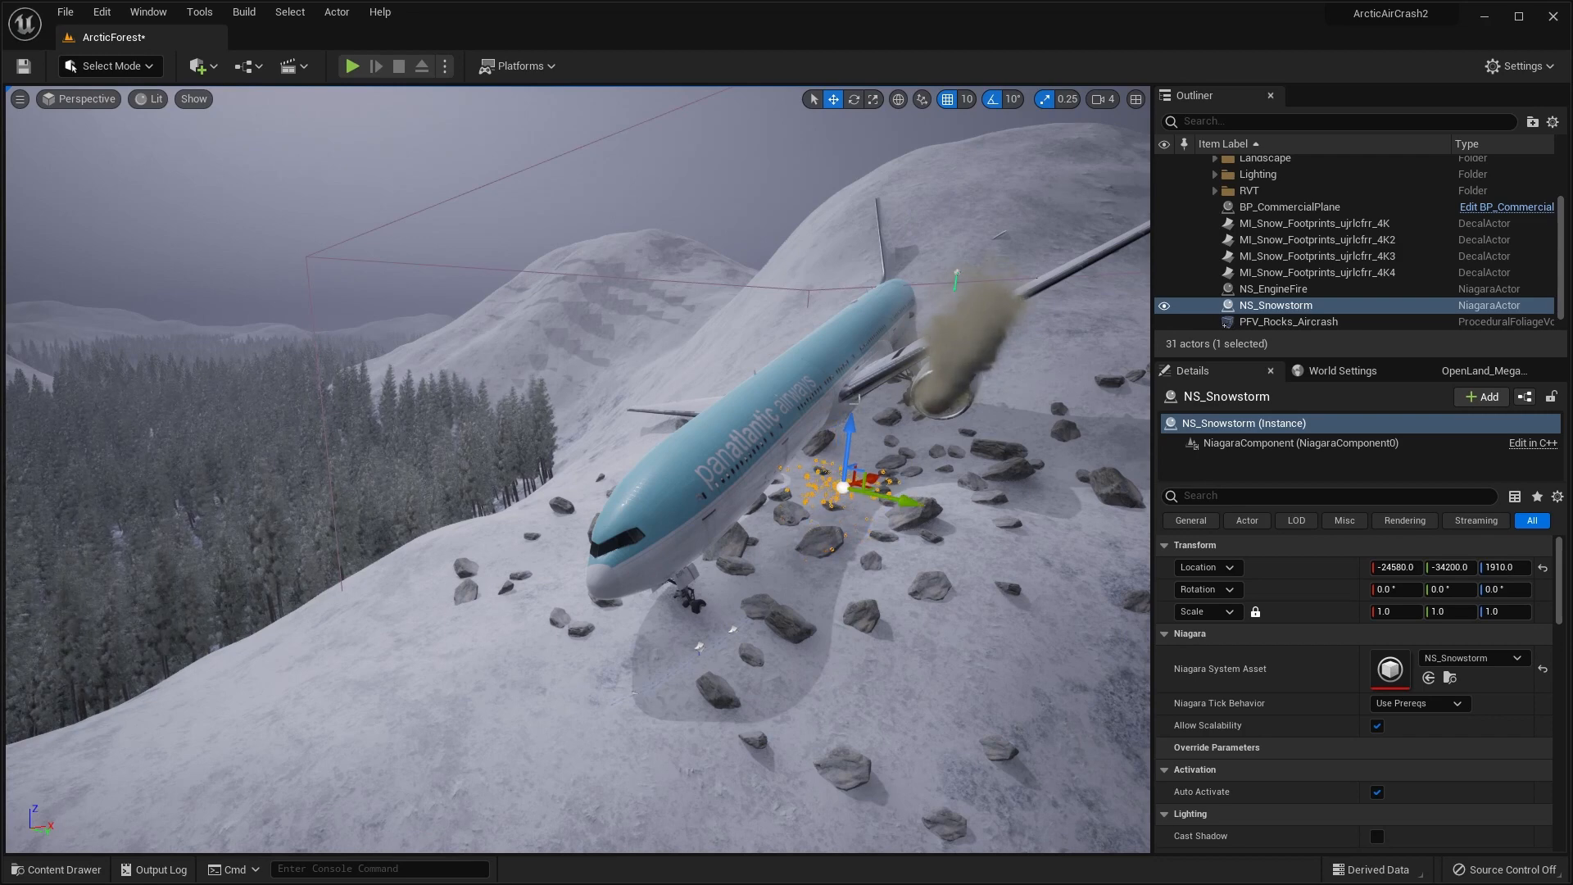
key(Escape)
mouse_move(848, 485)
right_down()
mouse_move(895, 479)
mouse_move(743, 527)
mouse_move(799, 502)
mouse_move(743, 504)
mouse_move(786, 514)
mouse_move(725, 498)
right_up()
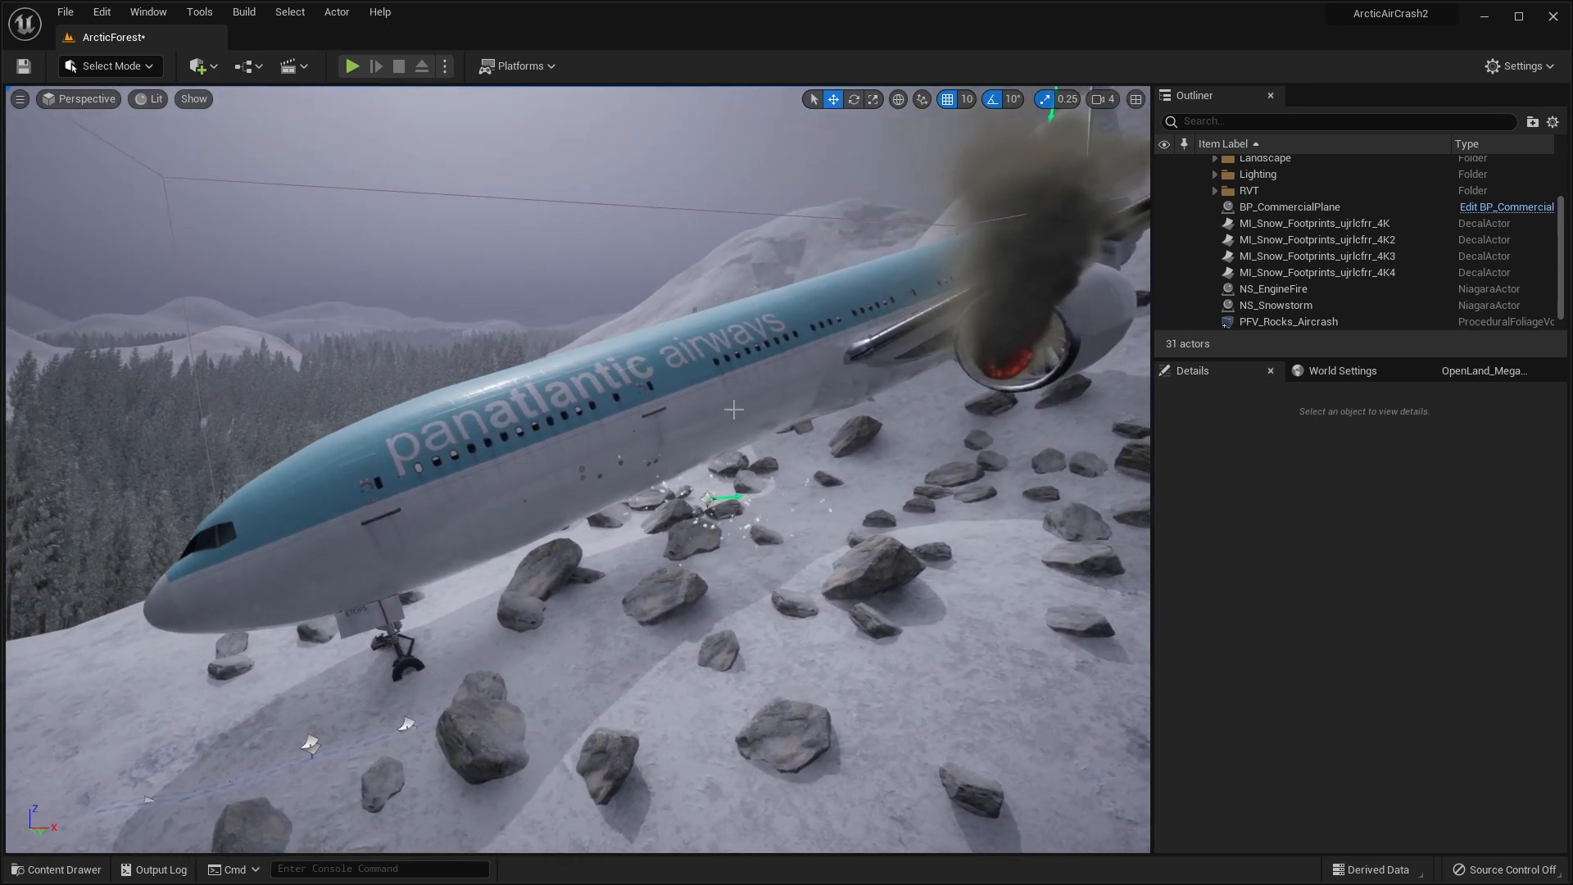
key(ctrl+space)
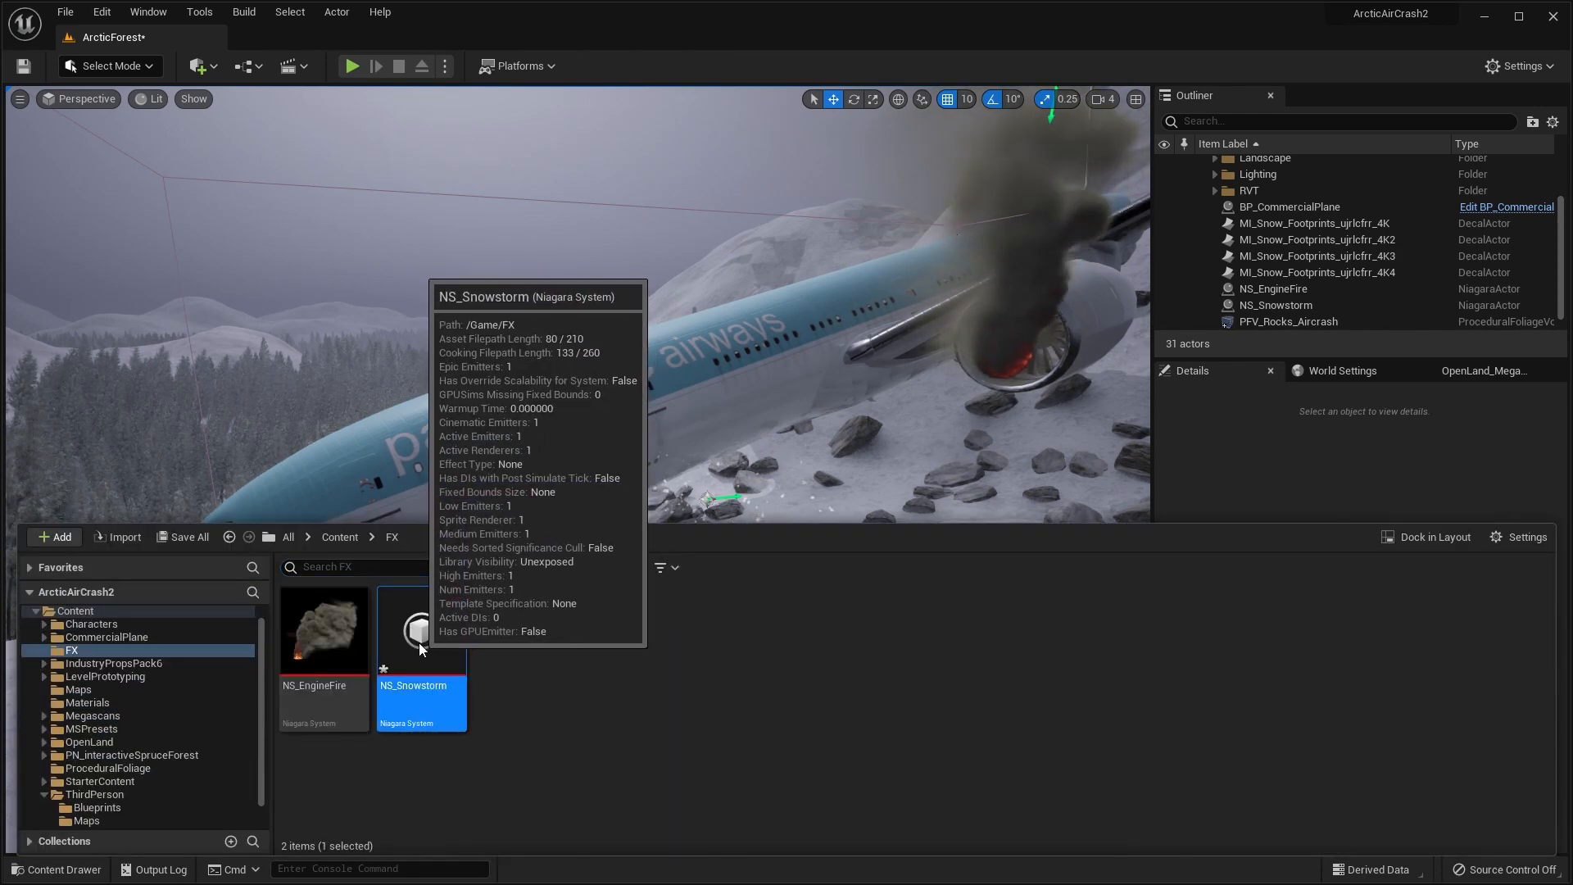
double_click(419, 633)
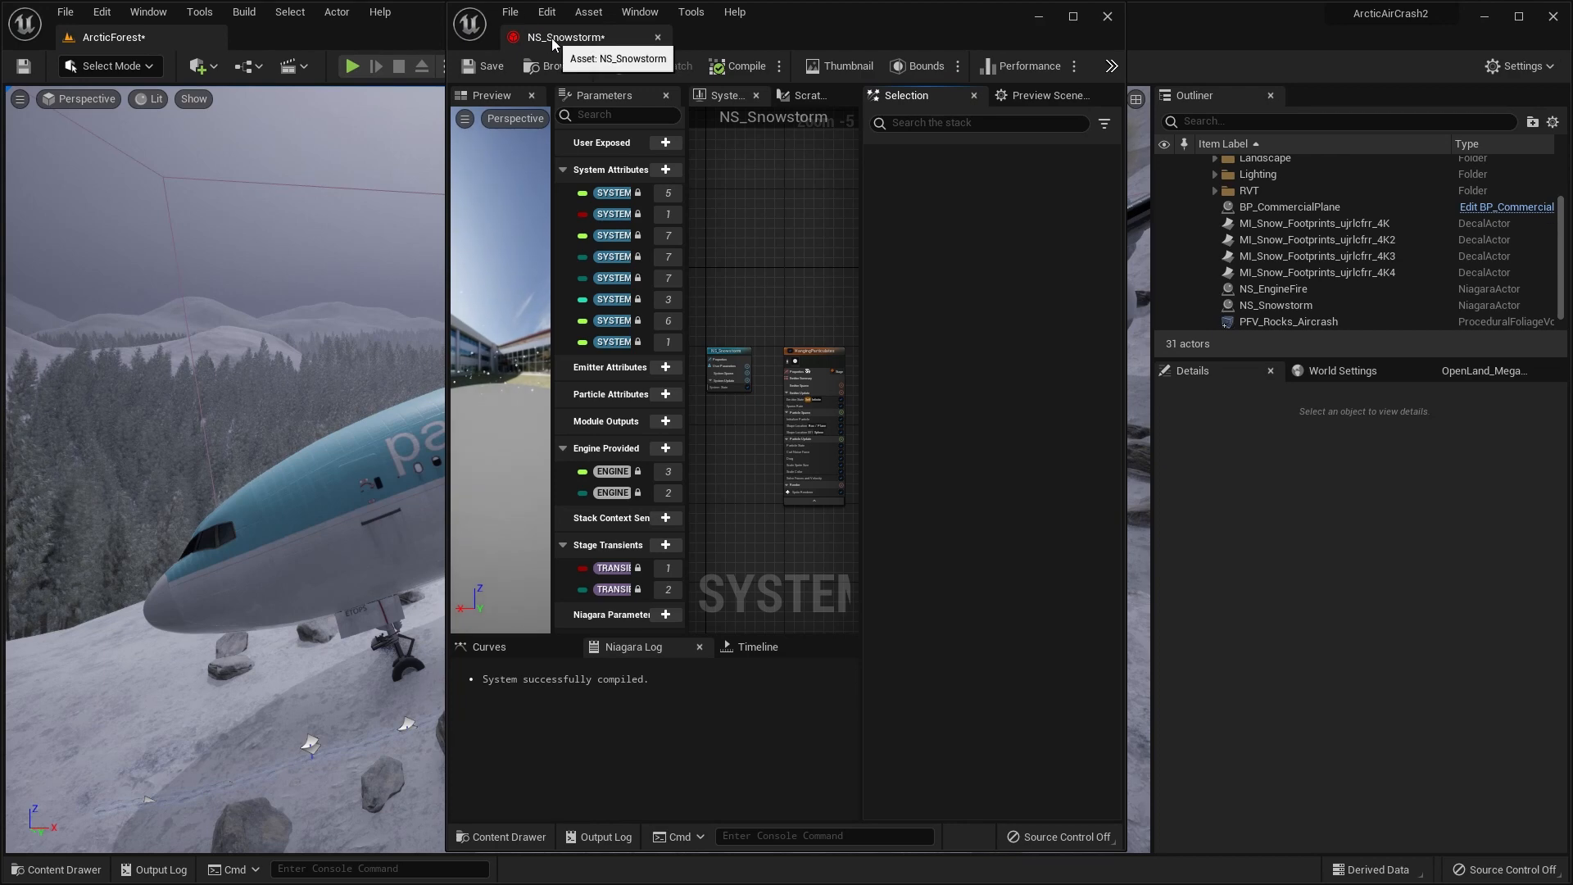
Step: Dock the Niagara editor, select the HangingParticulates emitter and bring up its Spawn Rate (50.0)
drag(552, 38, 295, 37)
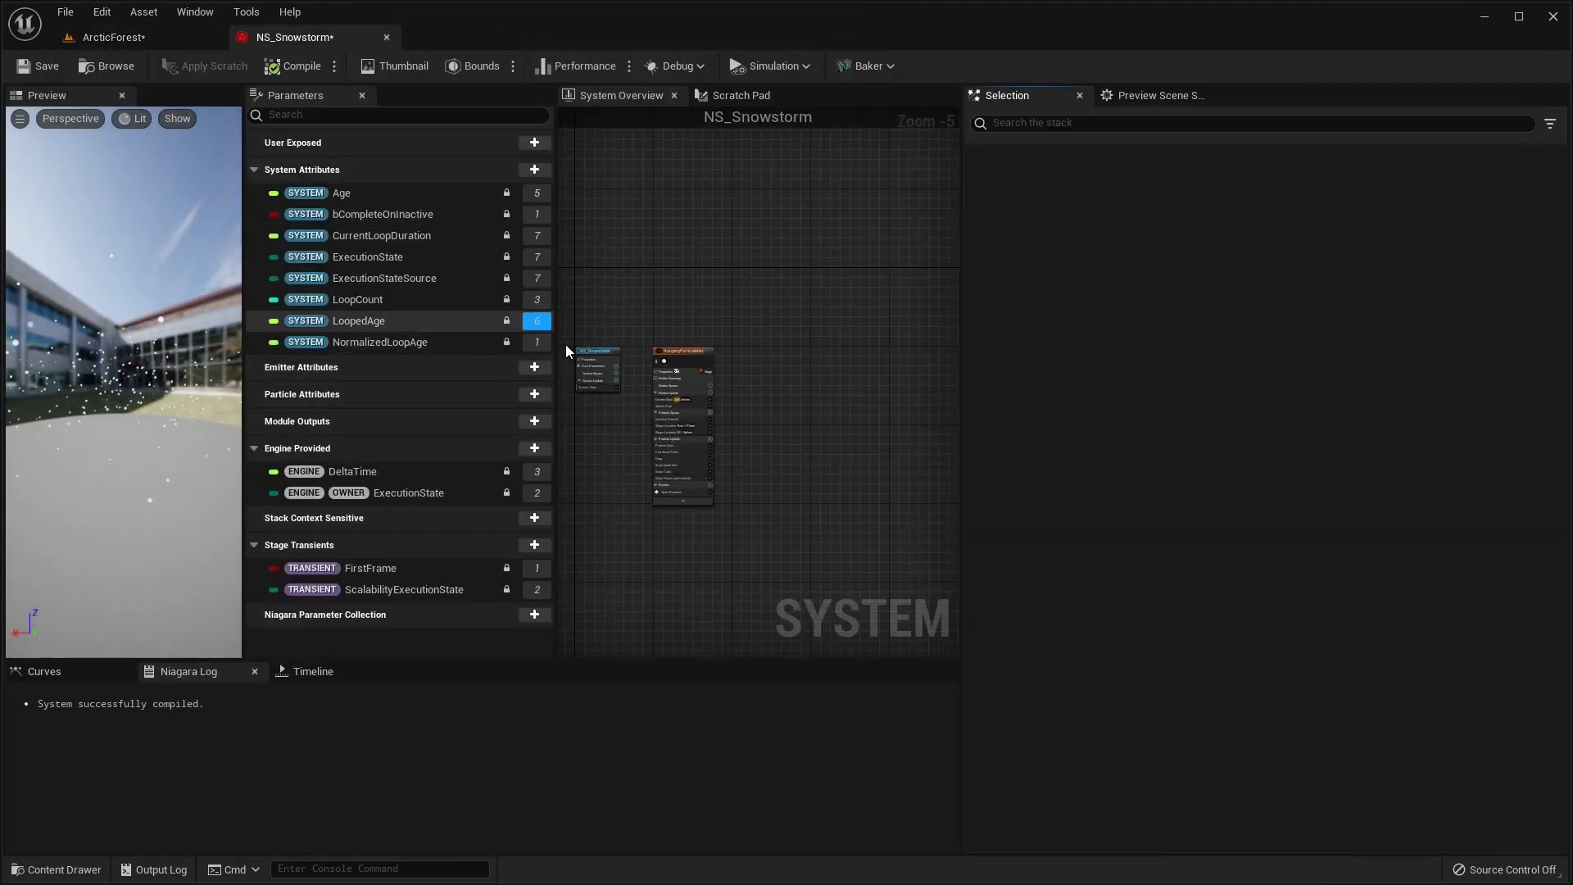
scroll(626, 438, up, 2)
scroll(628, 437, up, 2)
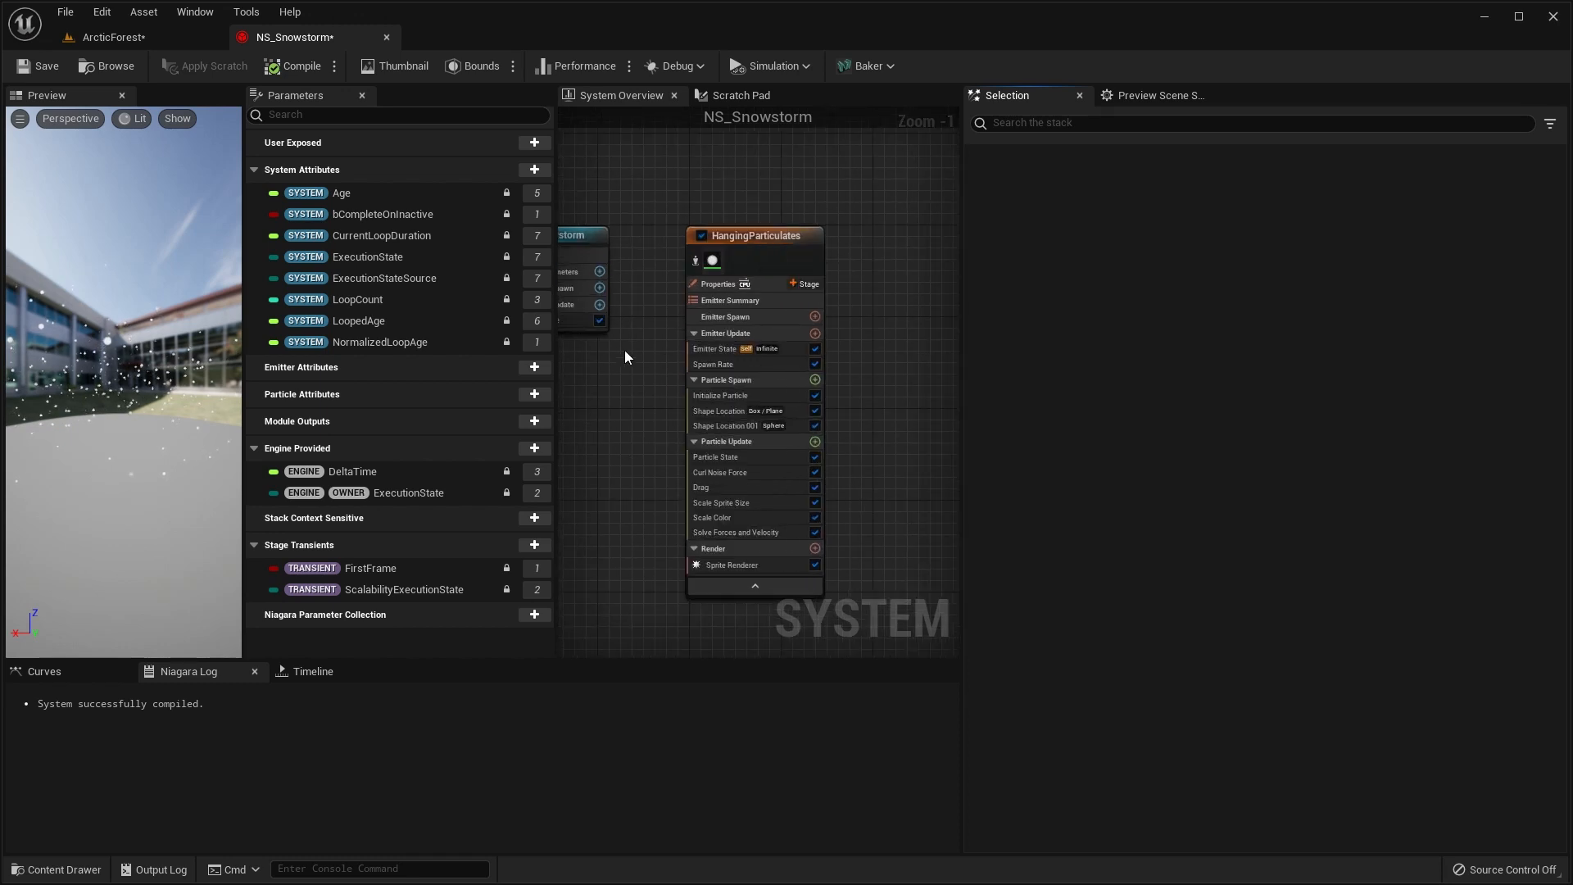
click(754, 235)
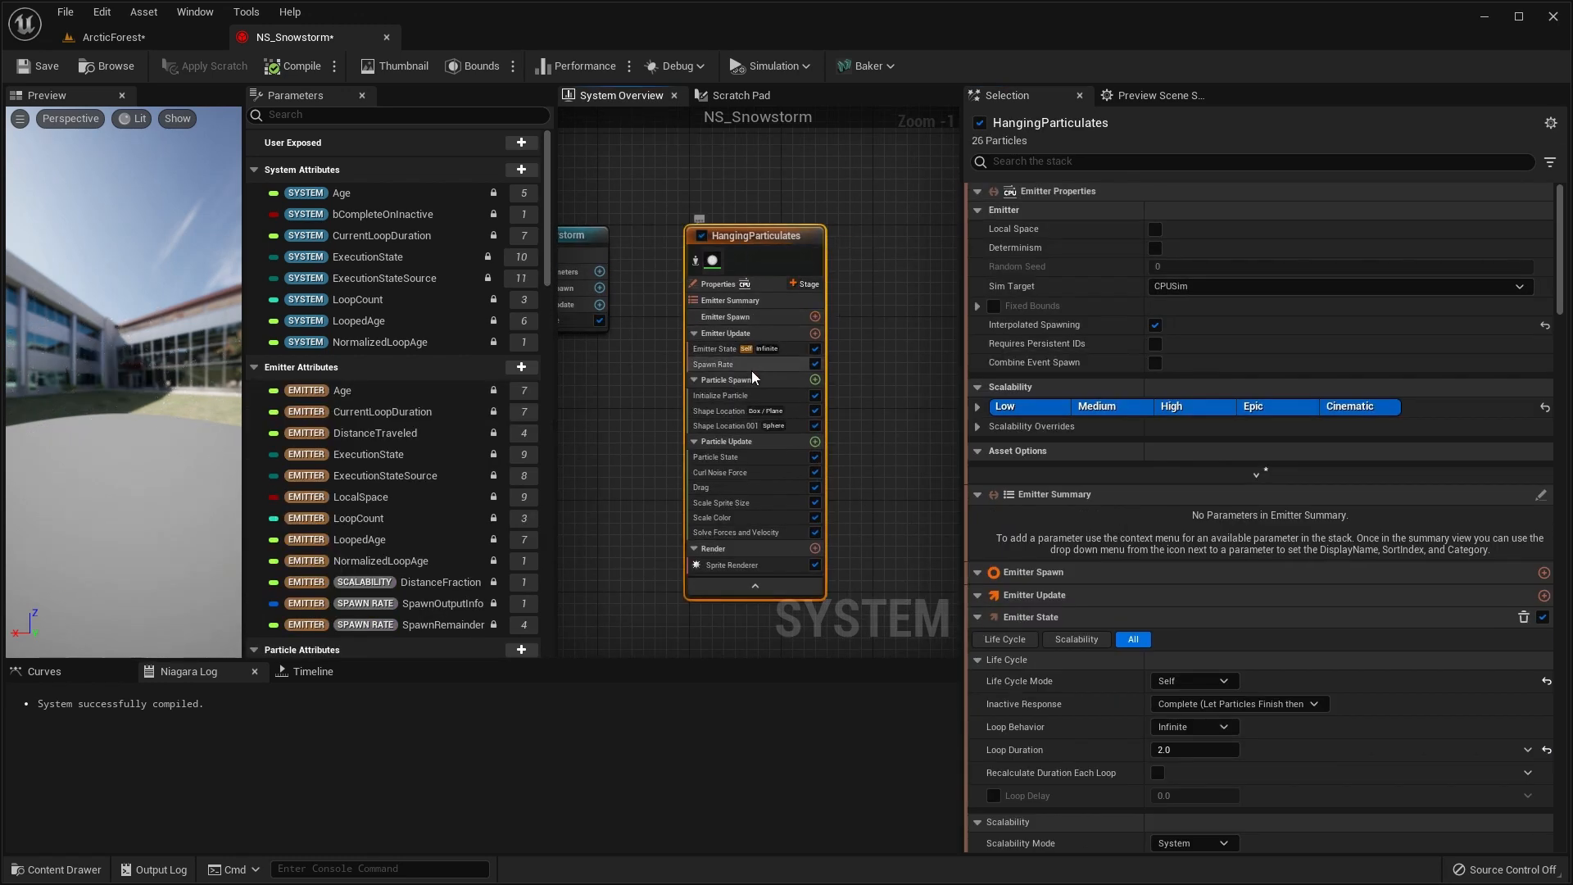
right_drag(651, 388, 624, 351)
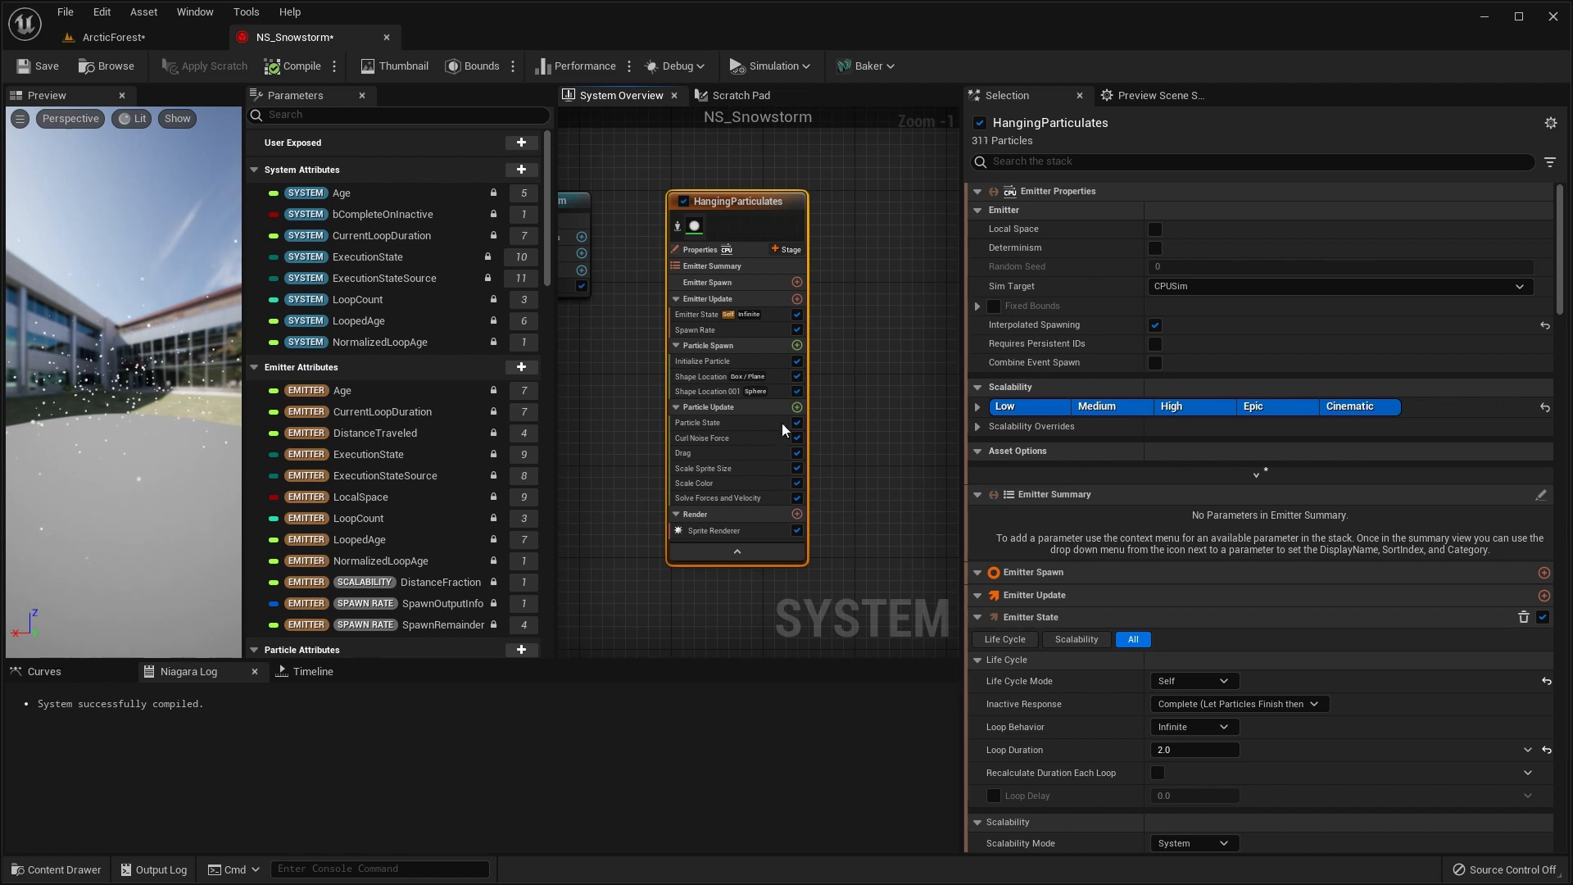
click(700, 329)
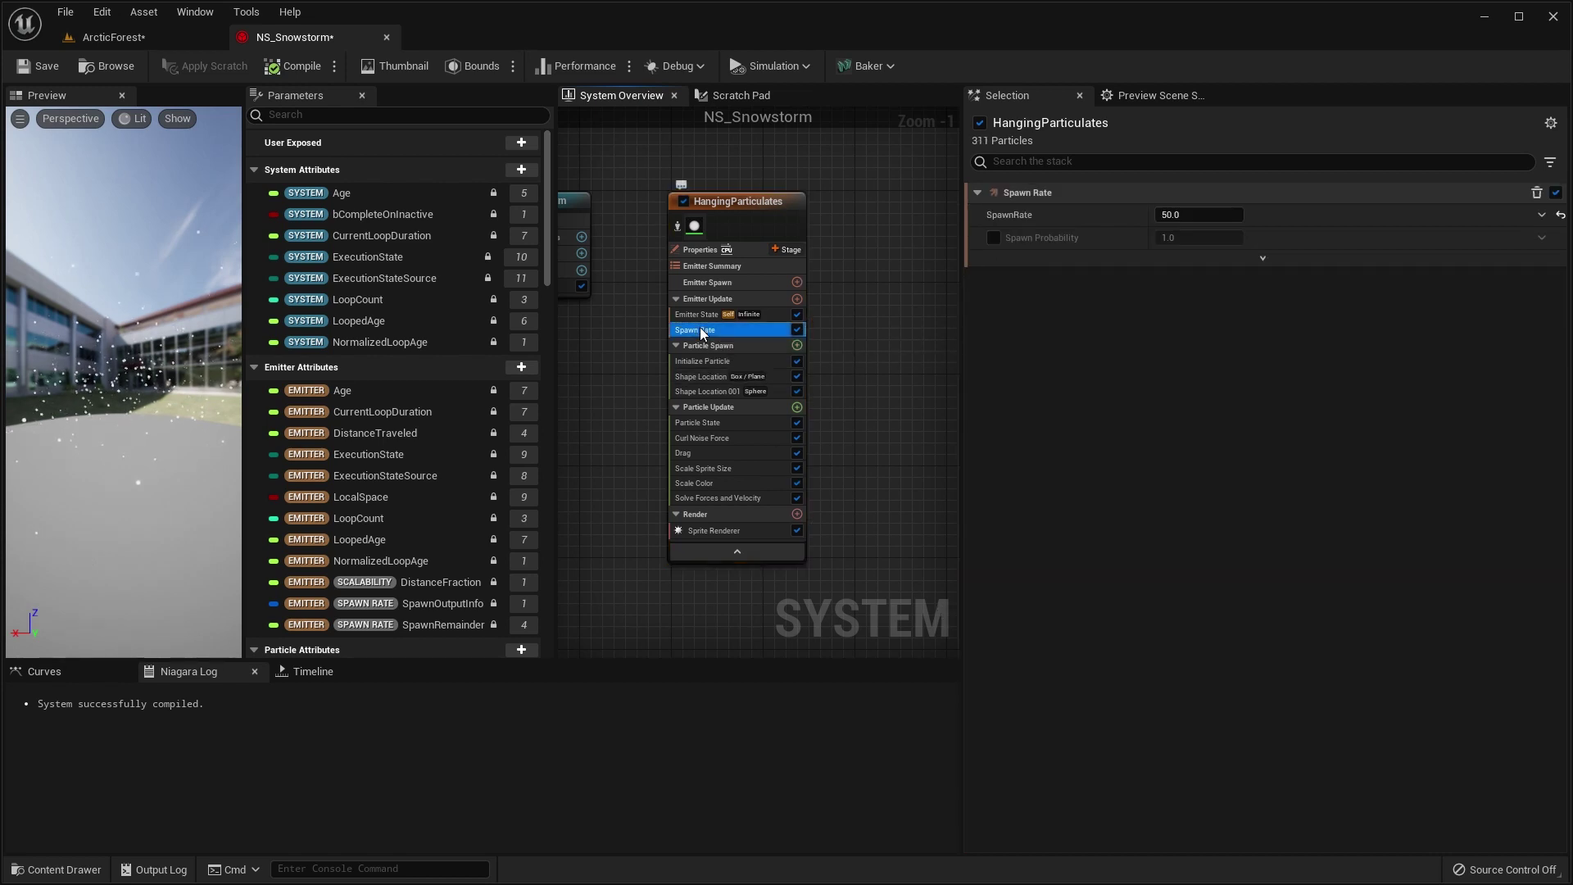
Step: Raise the HangingParticulates spawn rate from 50 to 2000 particles per second and watch the denser snow
click(1174, 216)
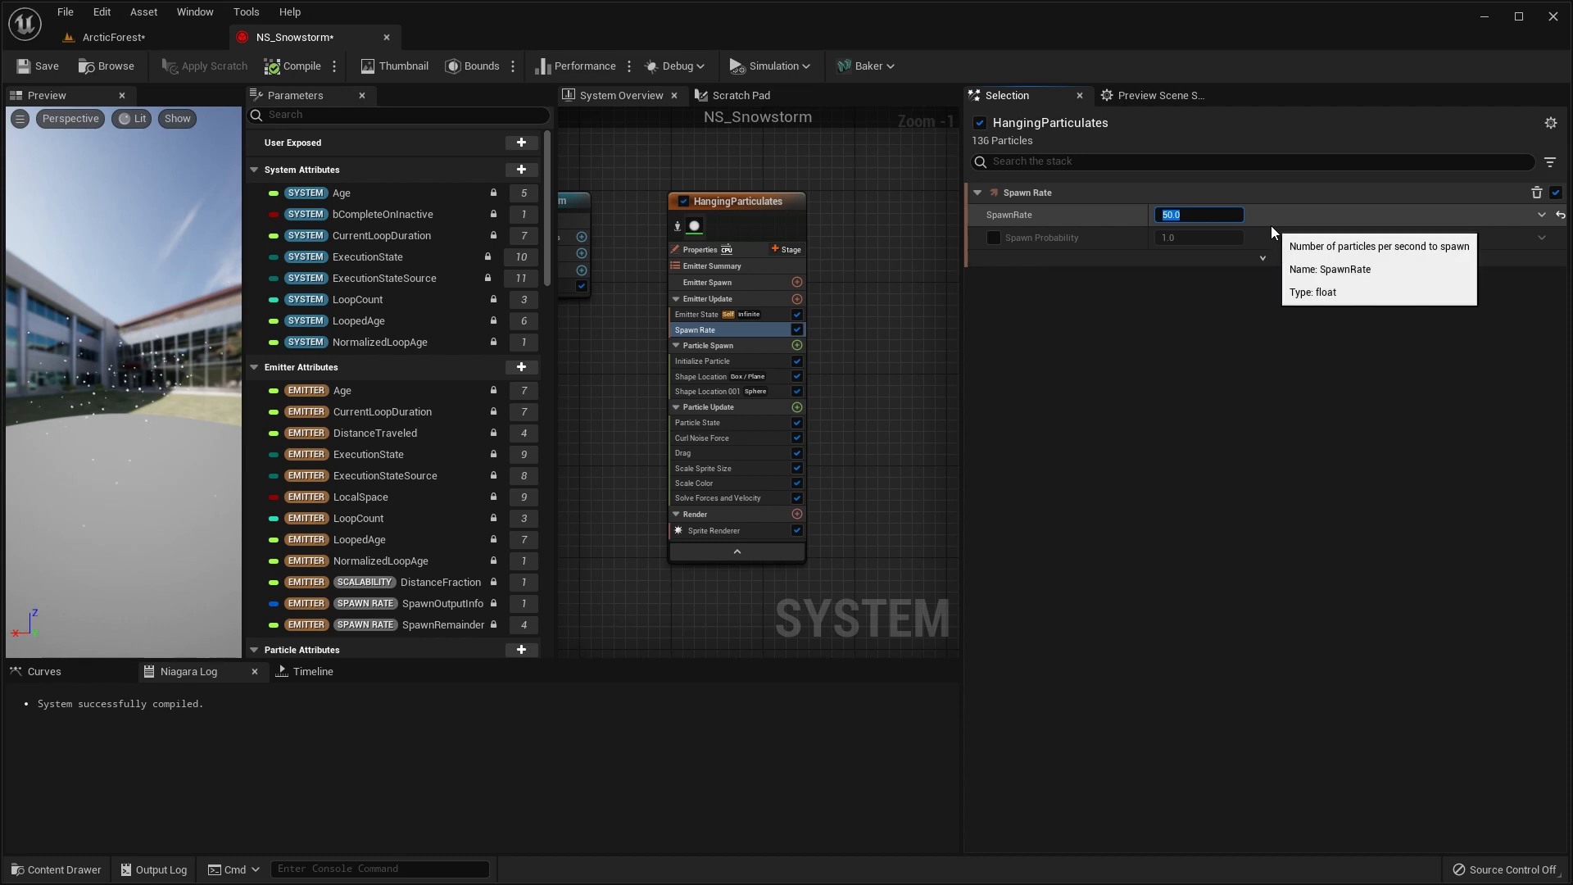
text(2)
text(000)
key(Return)
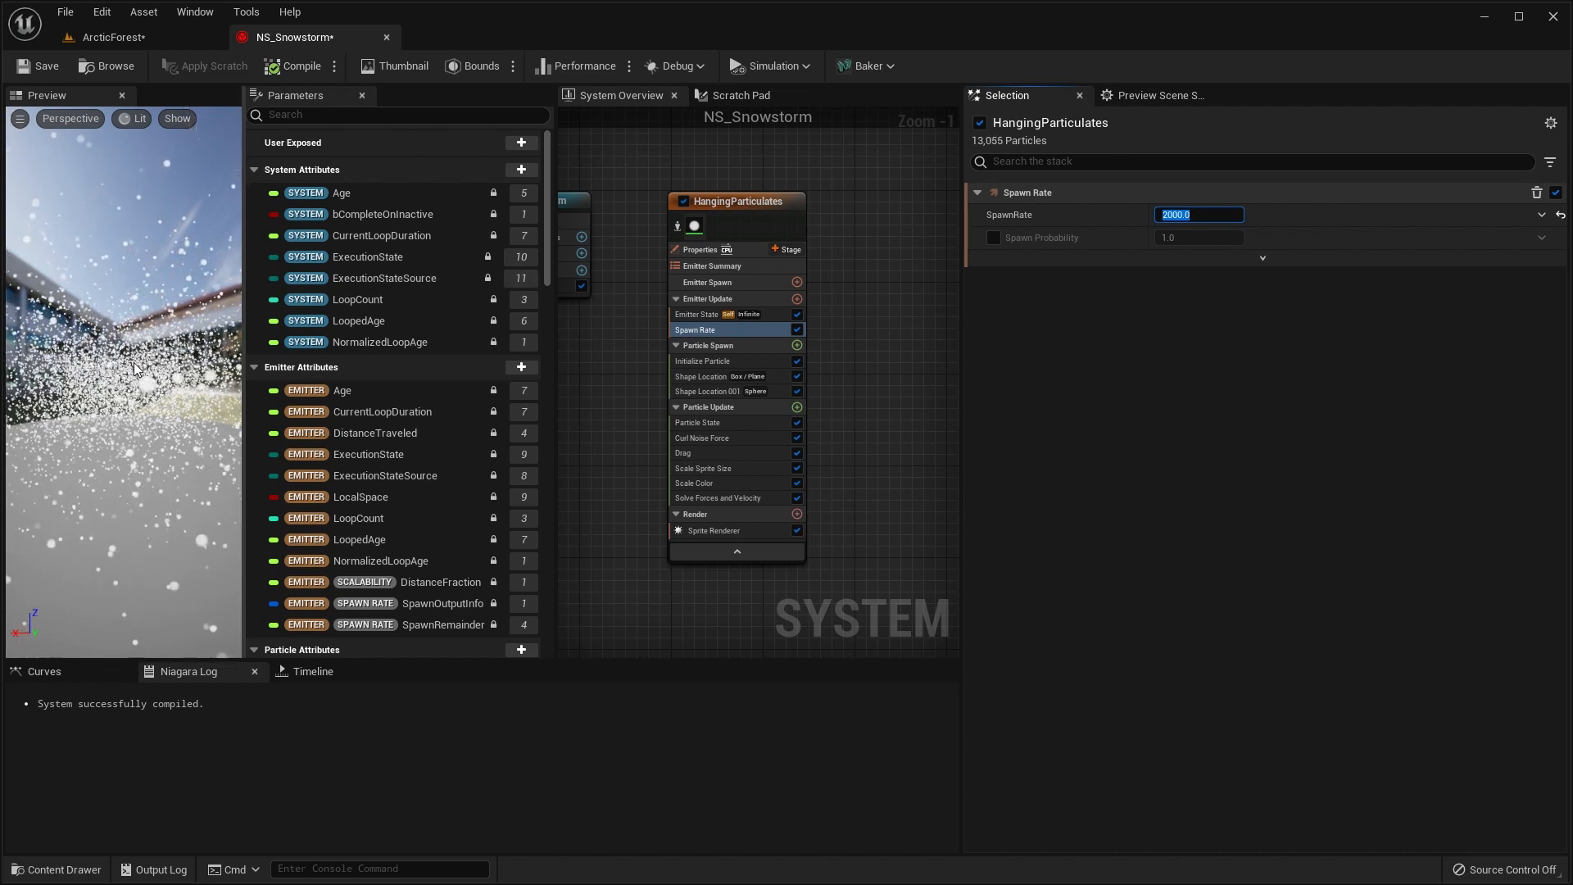
drag(133, 363, 61, 369)
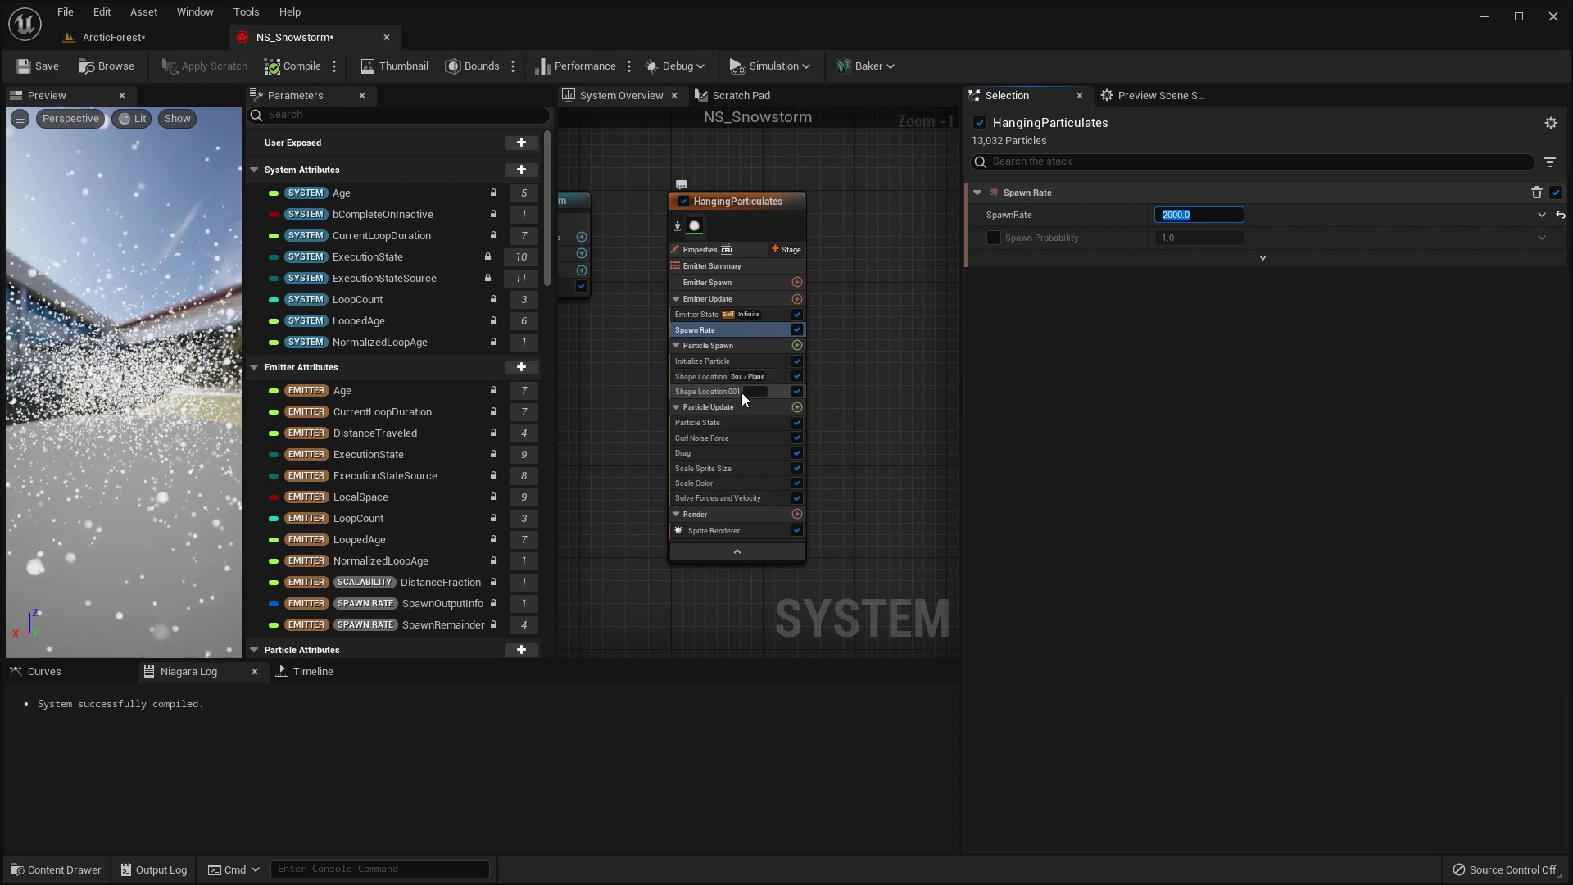
Step: Delete the Box/Plane Shape Location module, keeping only the sphere spawn location
click(701, 374)
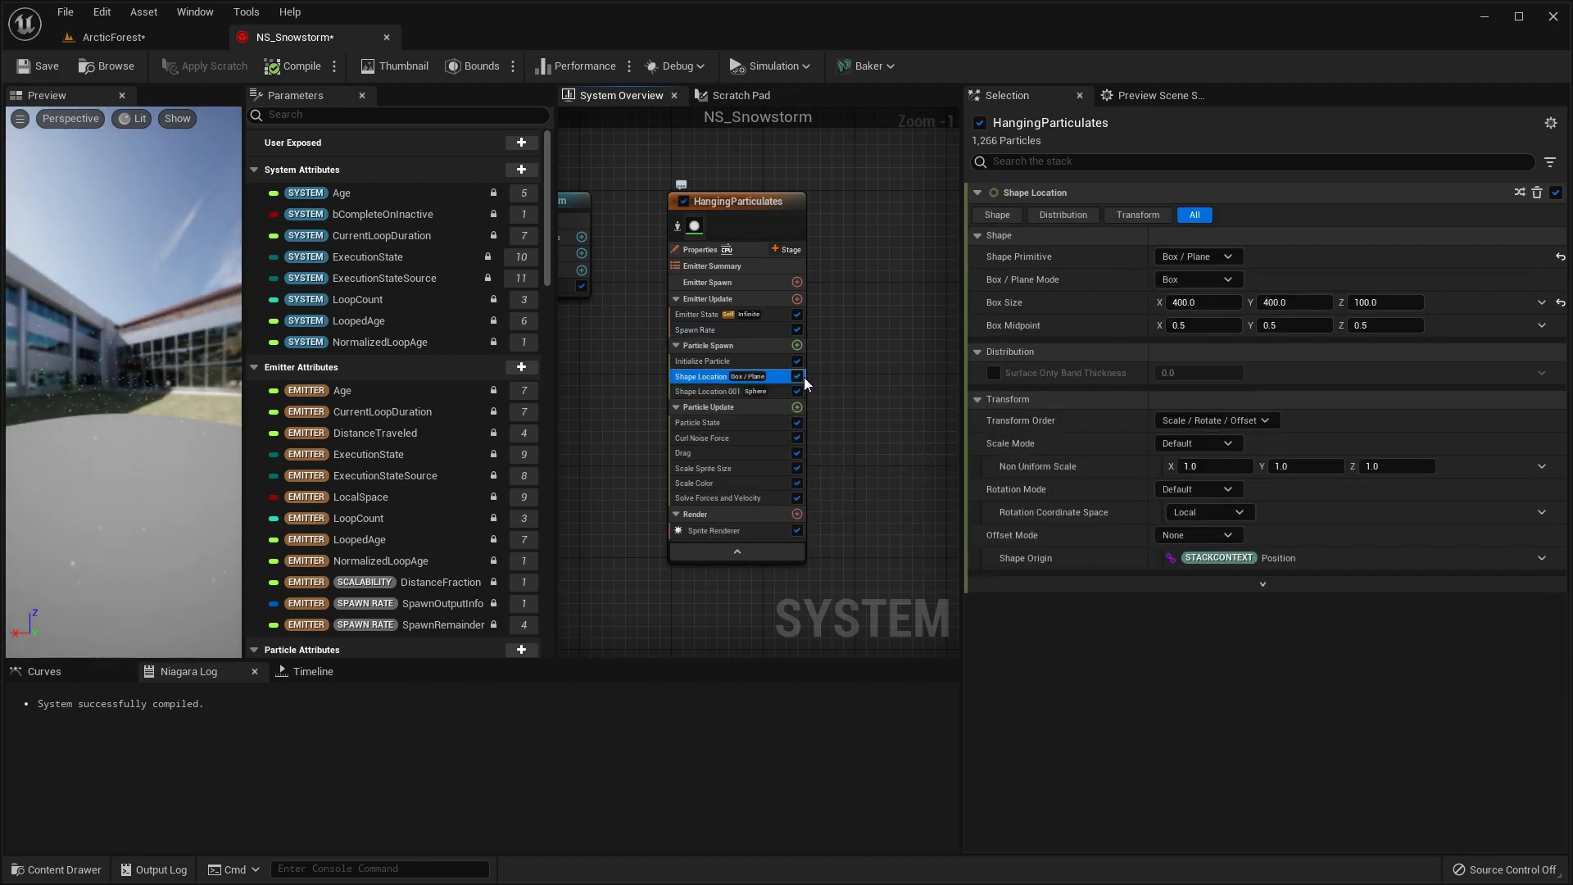
right_click(776, 372)
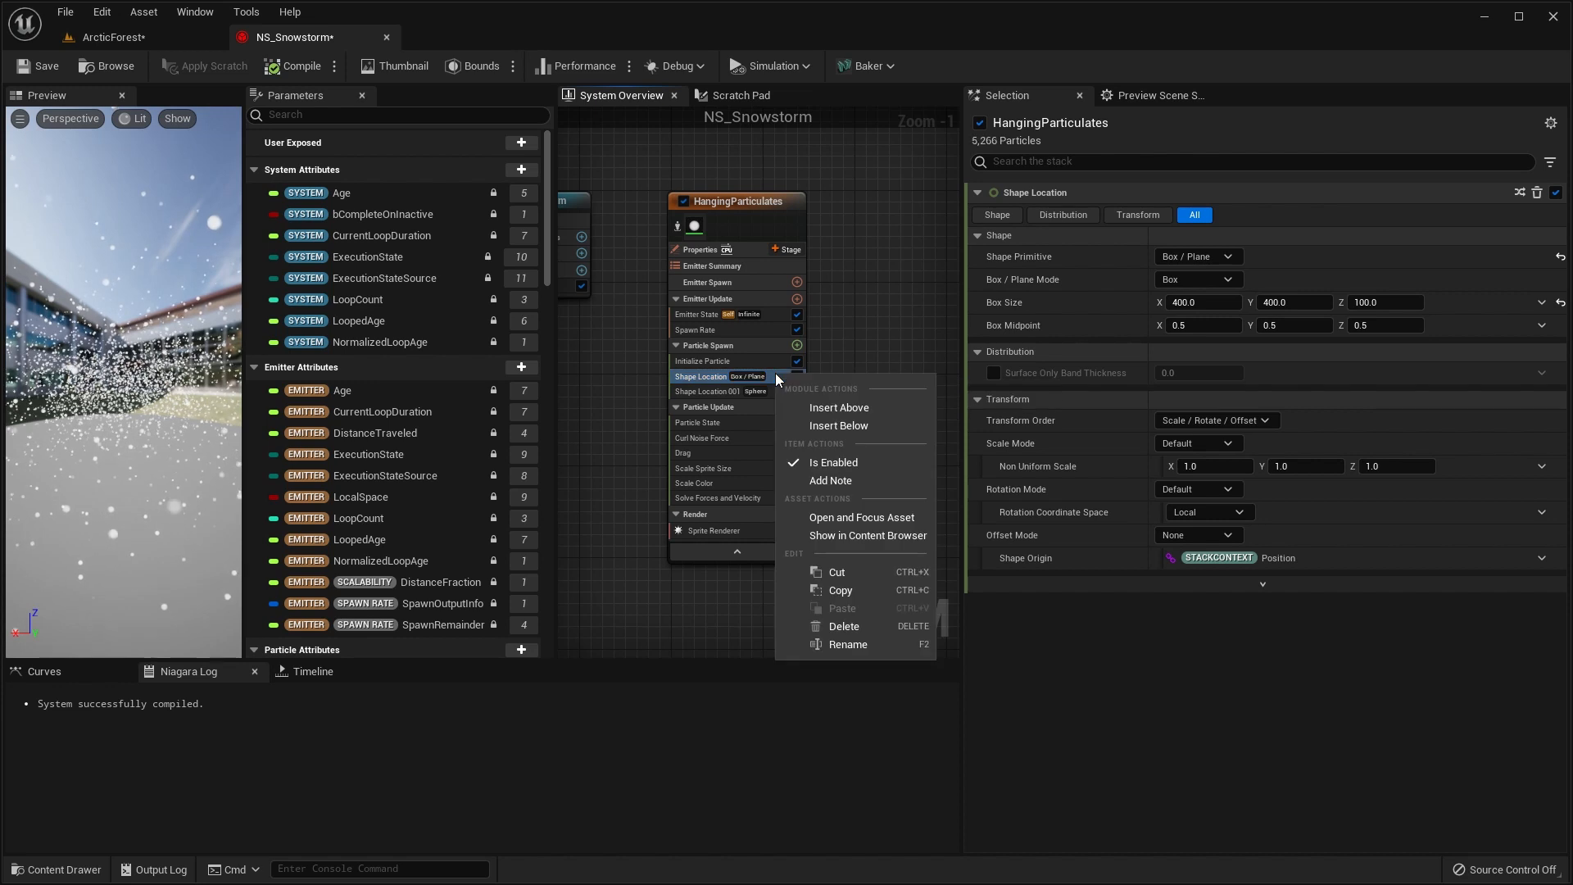
click(843, 625)
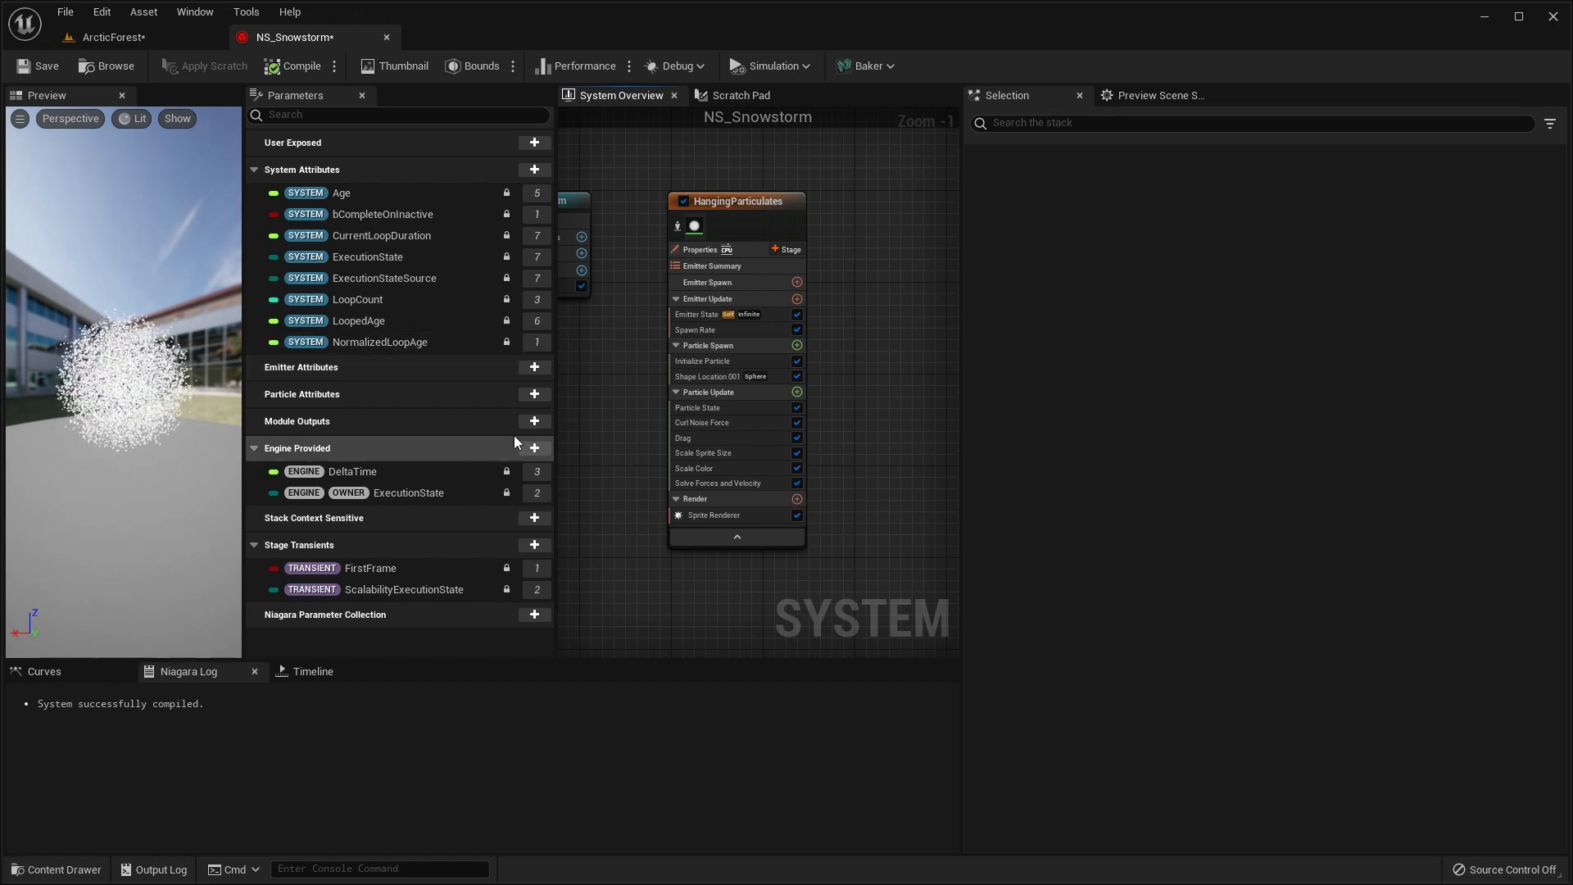
Step: Give the Curl Noise Force a noise strength of 2000 and frequency of 5
click(726, 422)
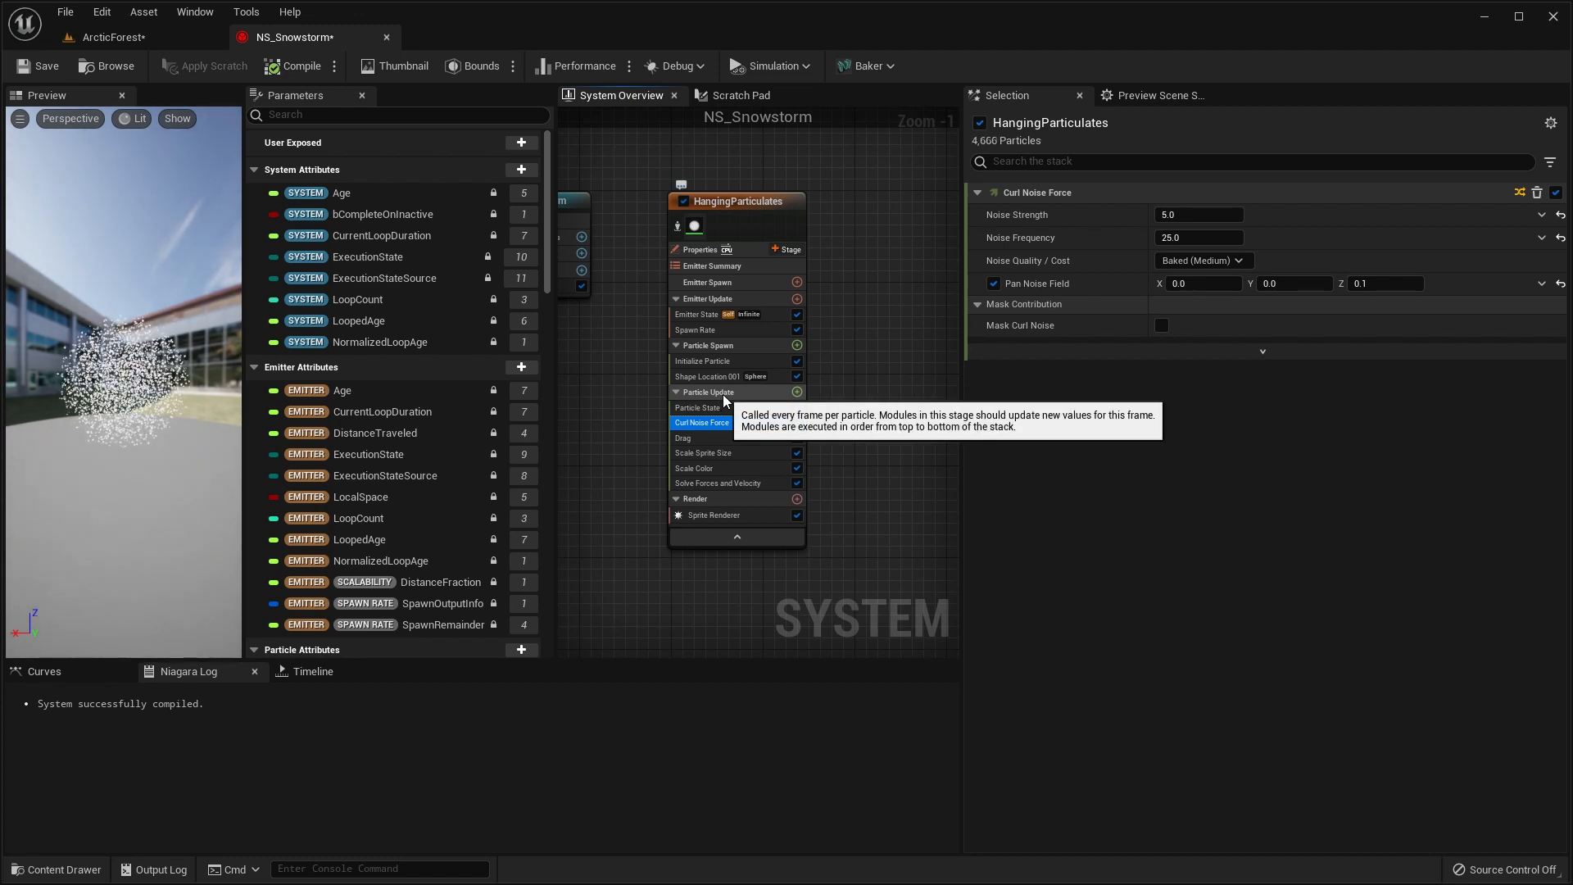
click(1172, 214)
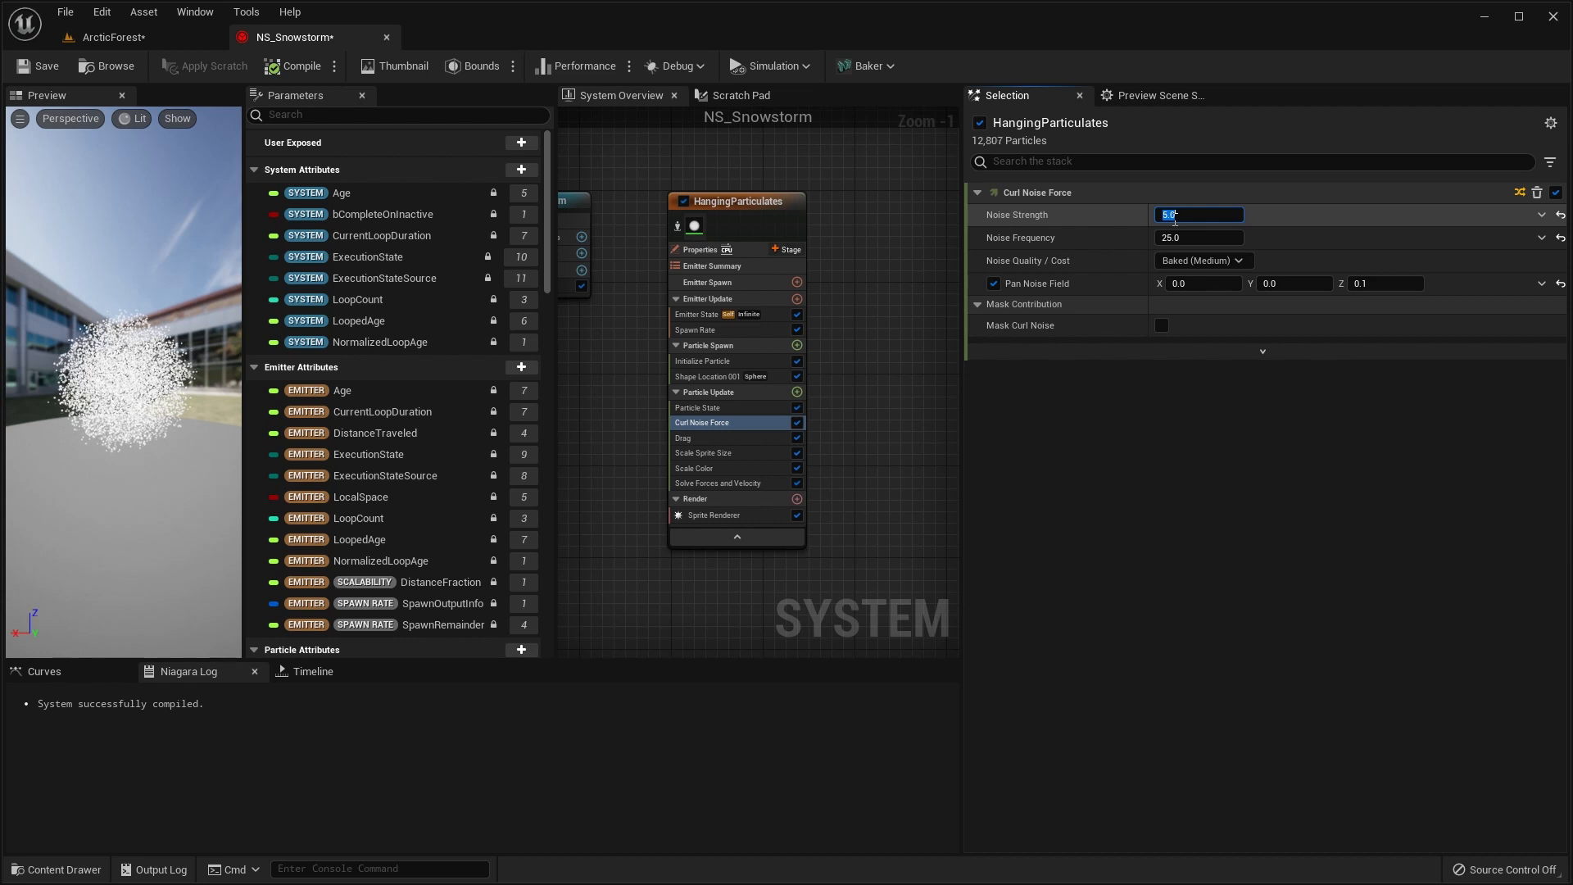
text(2000)
key(Return)
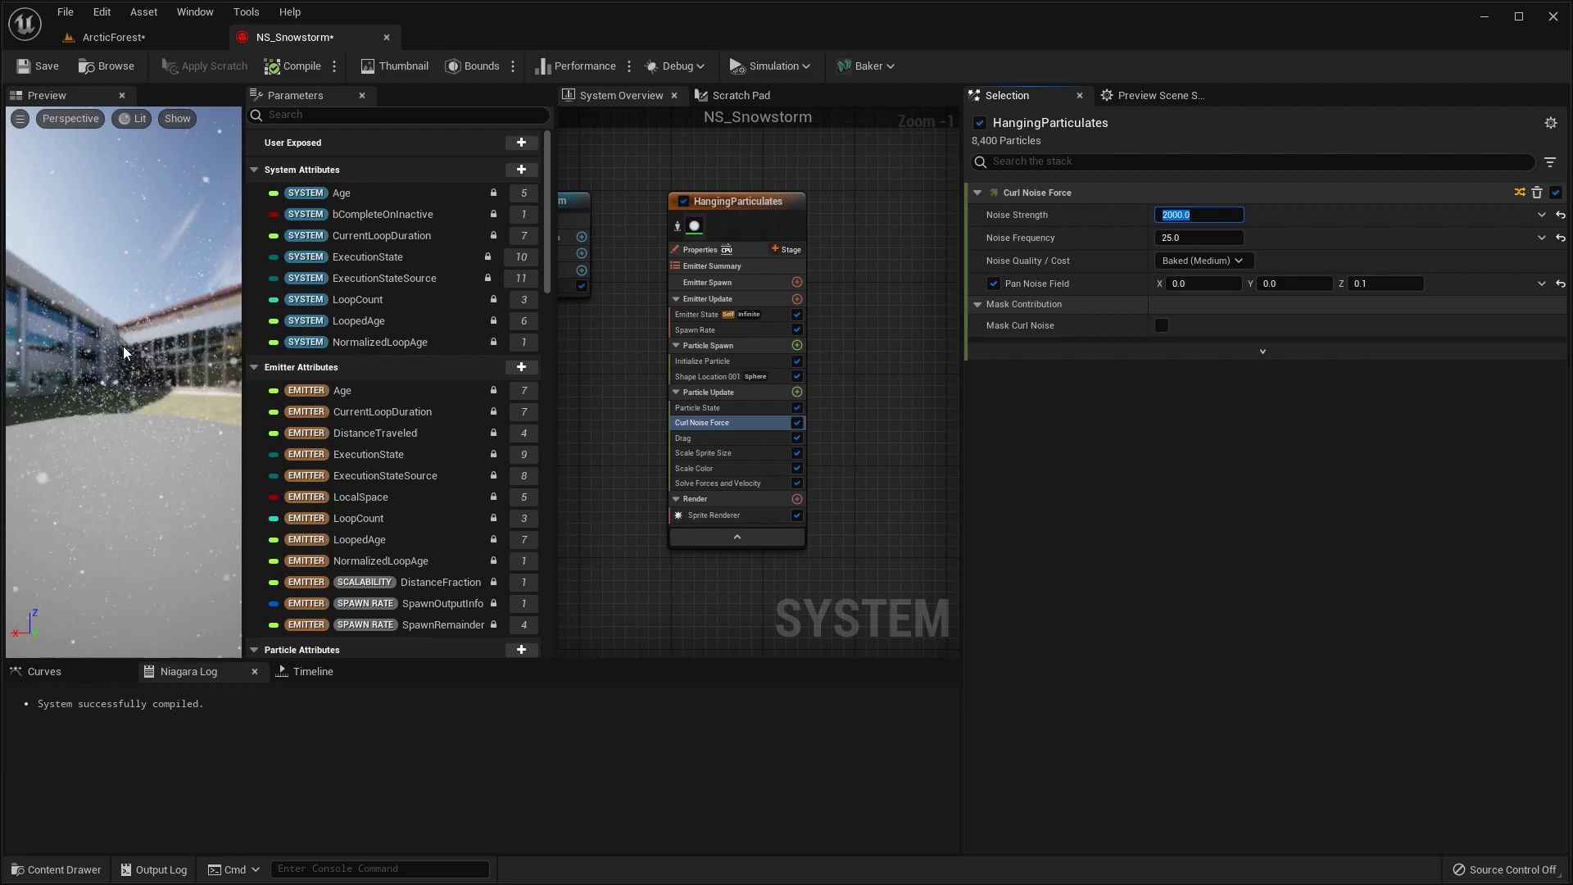
click(1199, 238)
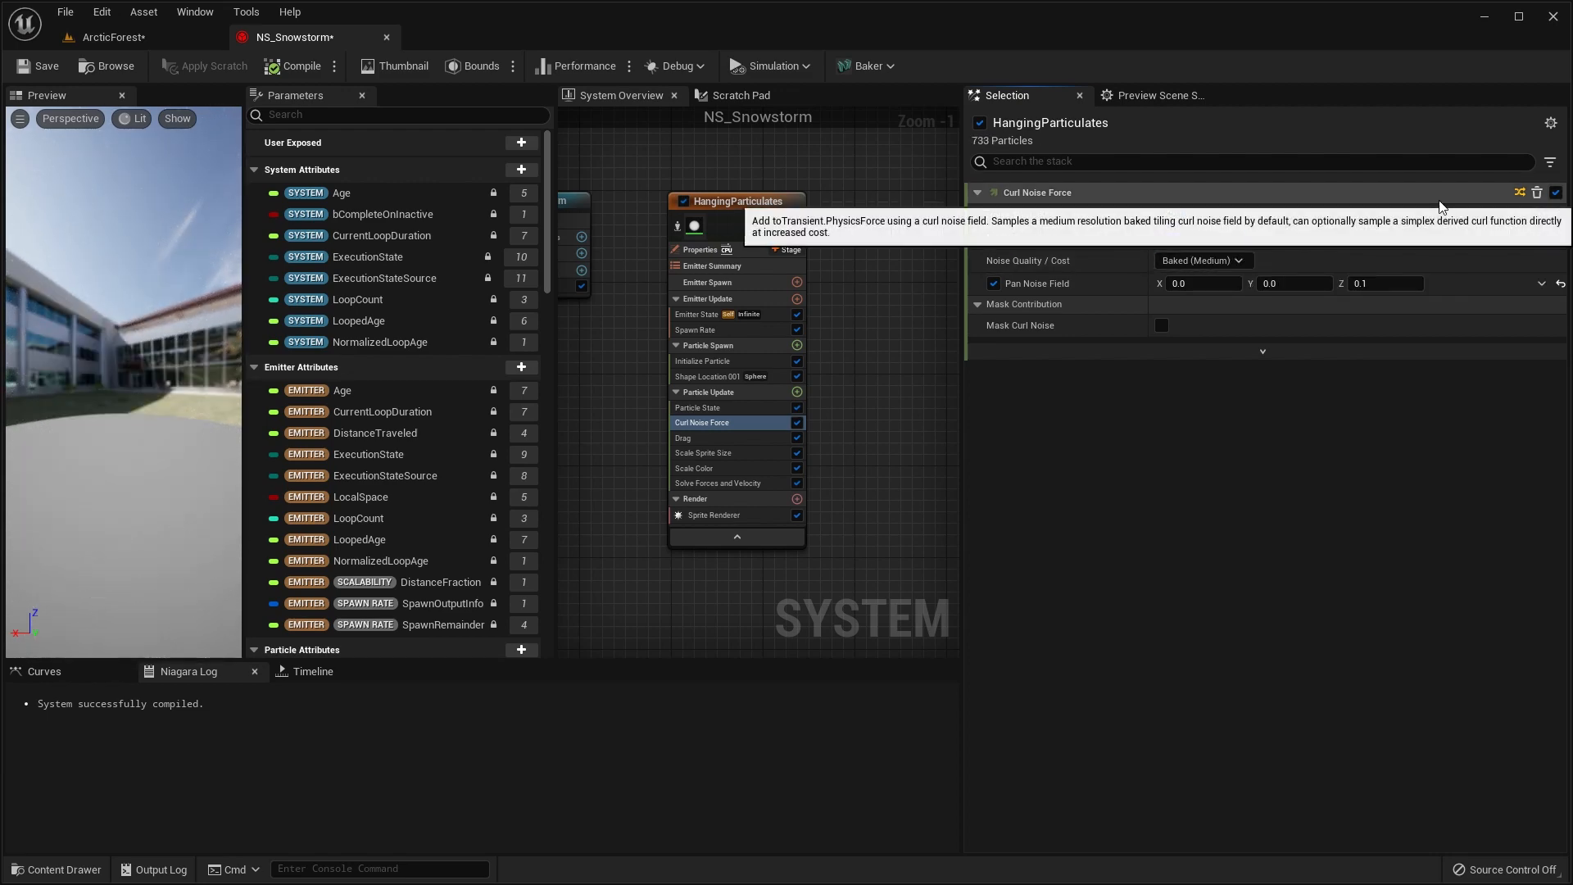
text(5)
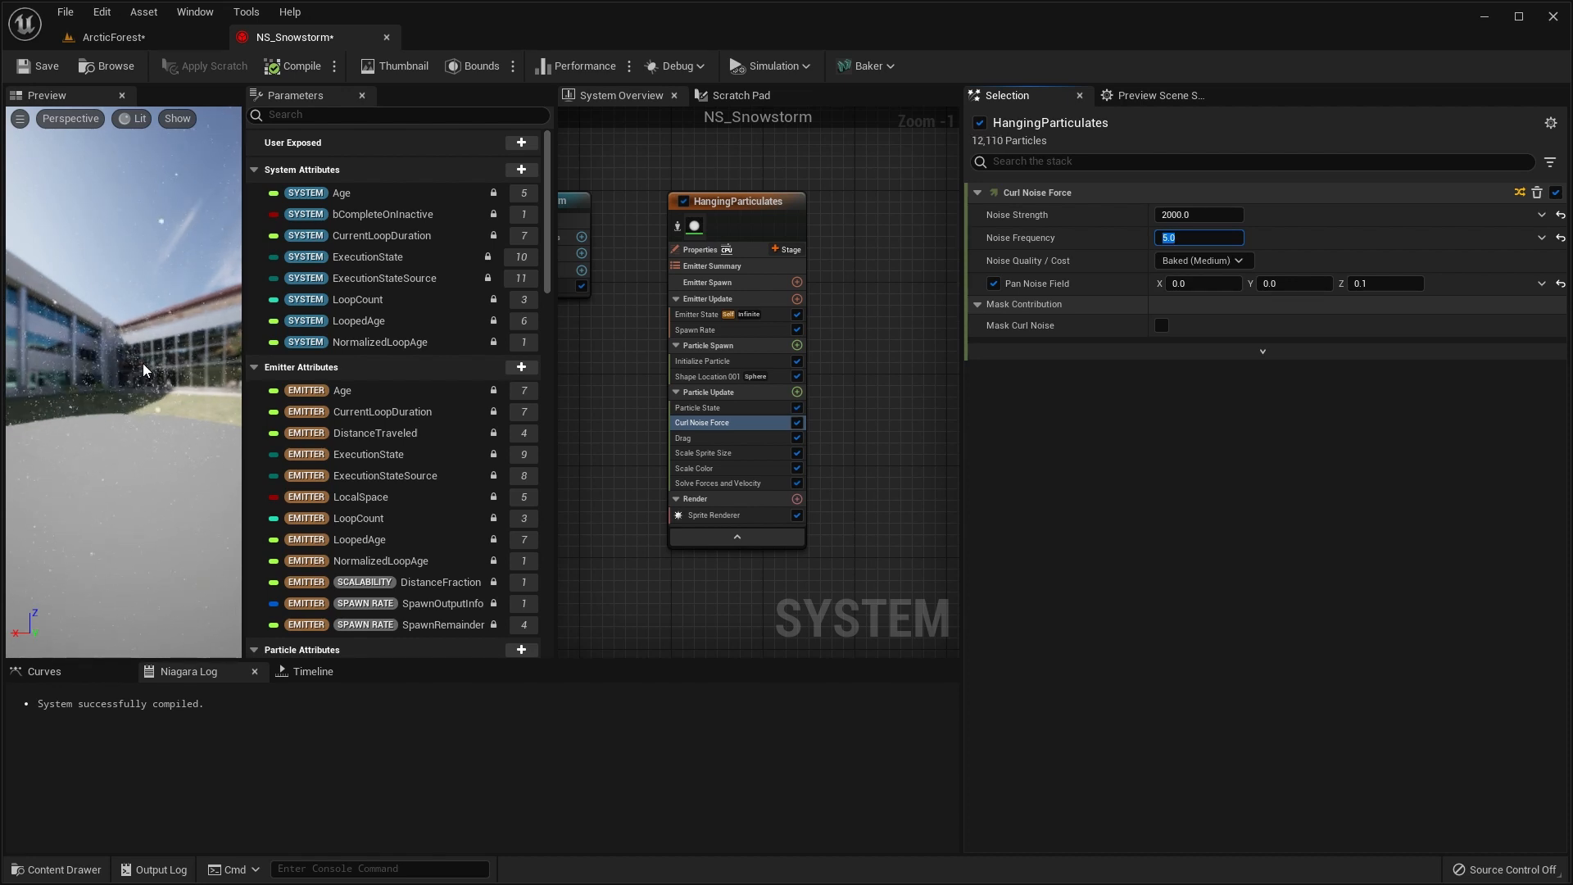
click(701, 361)
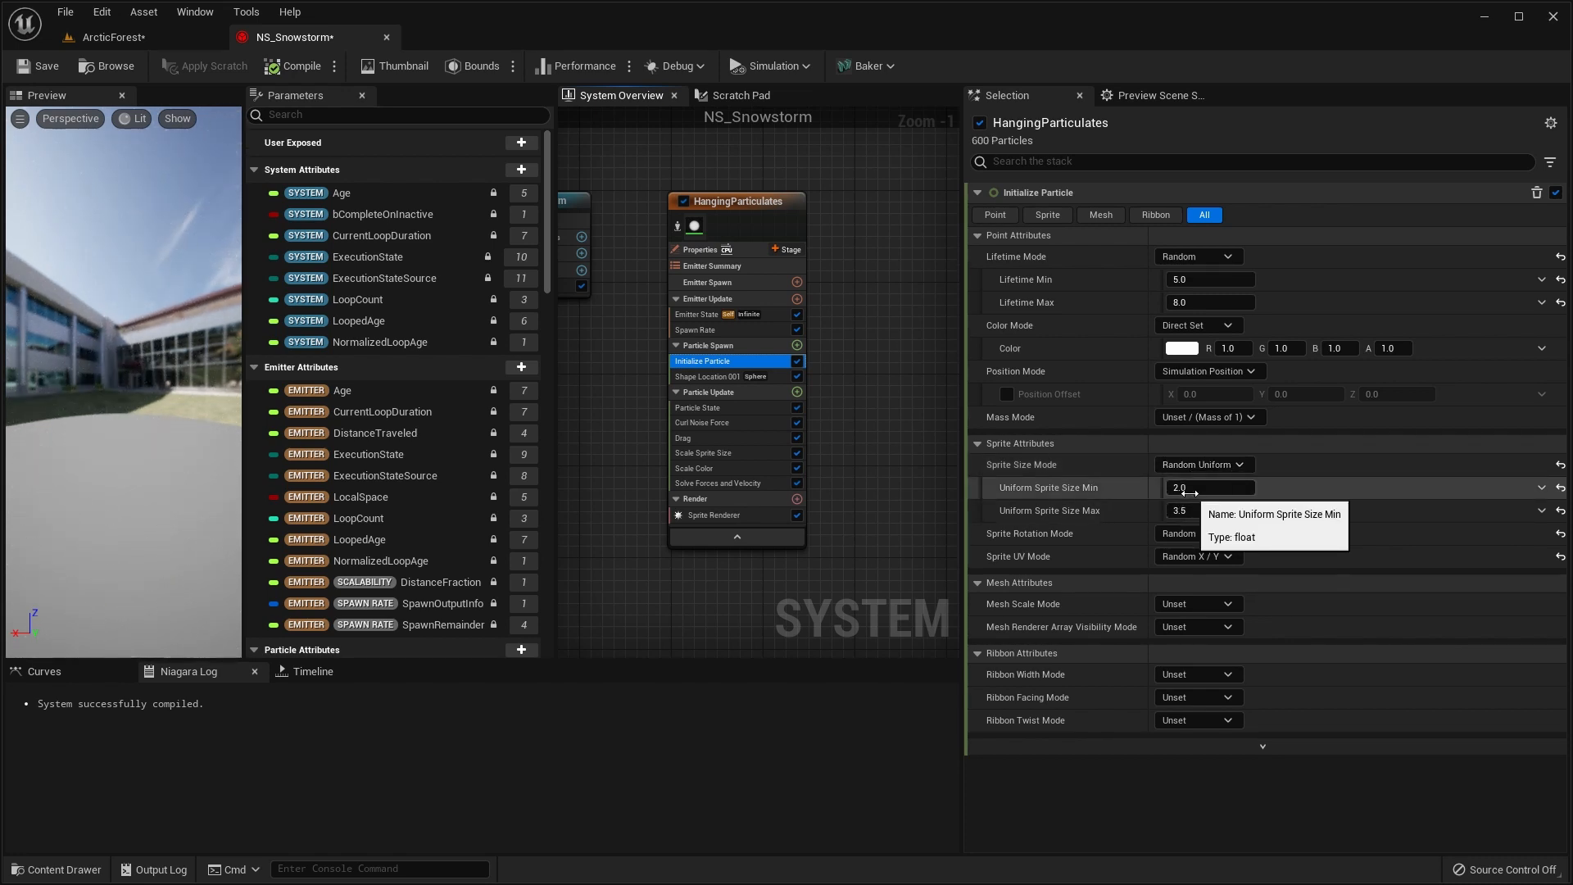
Step: Set Uniform Sprite Size Min 5 and Max 15, save NS_Snowstorm and return to the ArcticForest level
click(1190, 488)
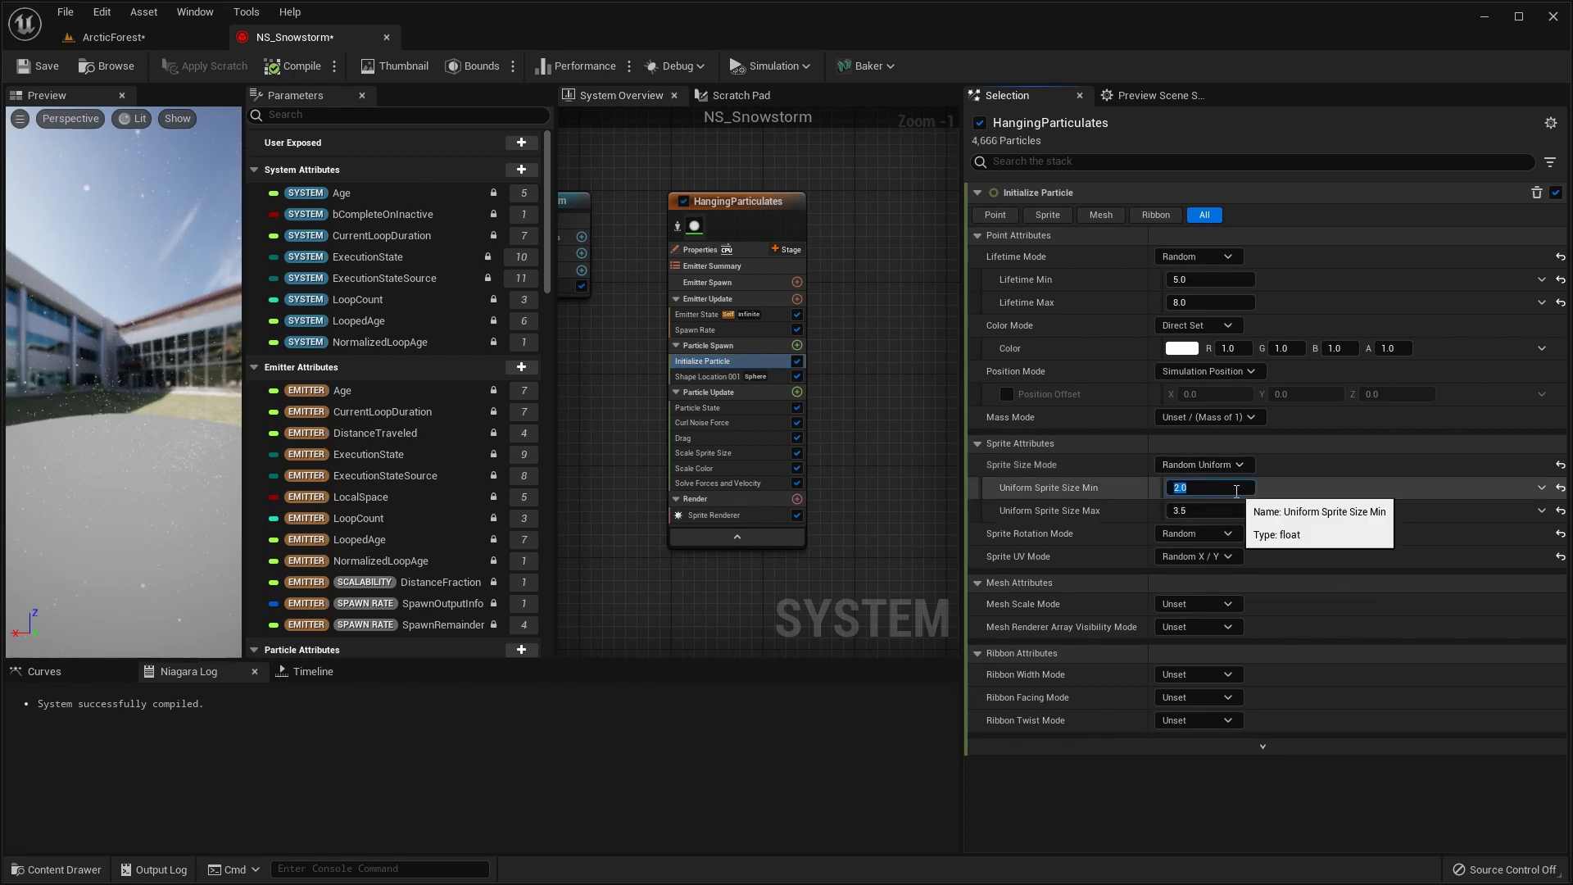
text(5)
key(Return)
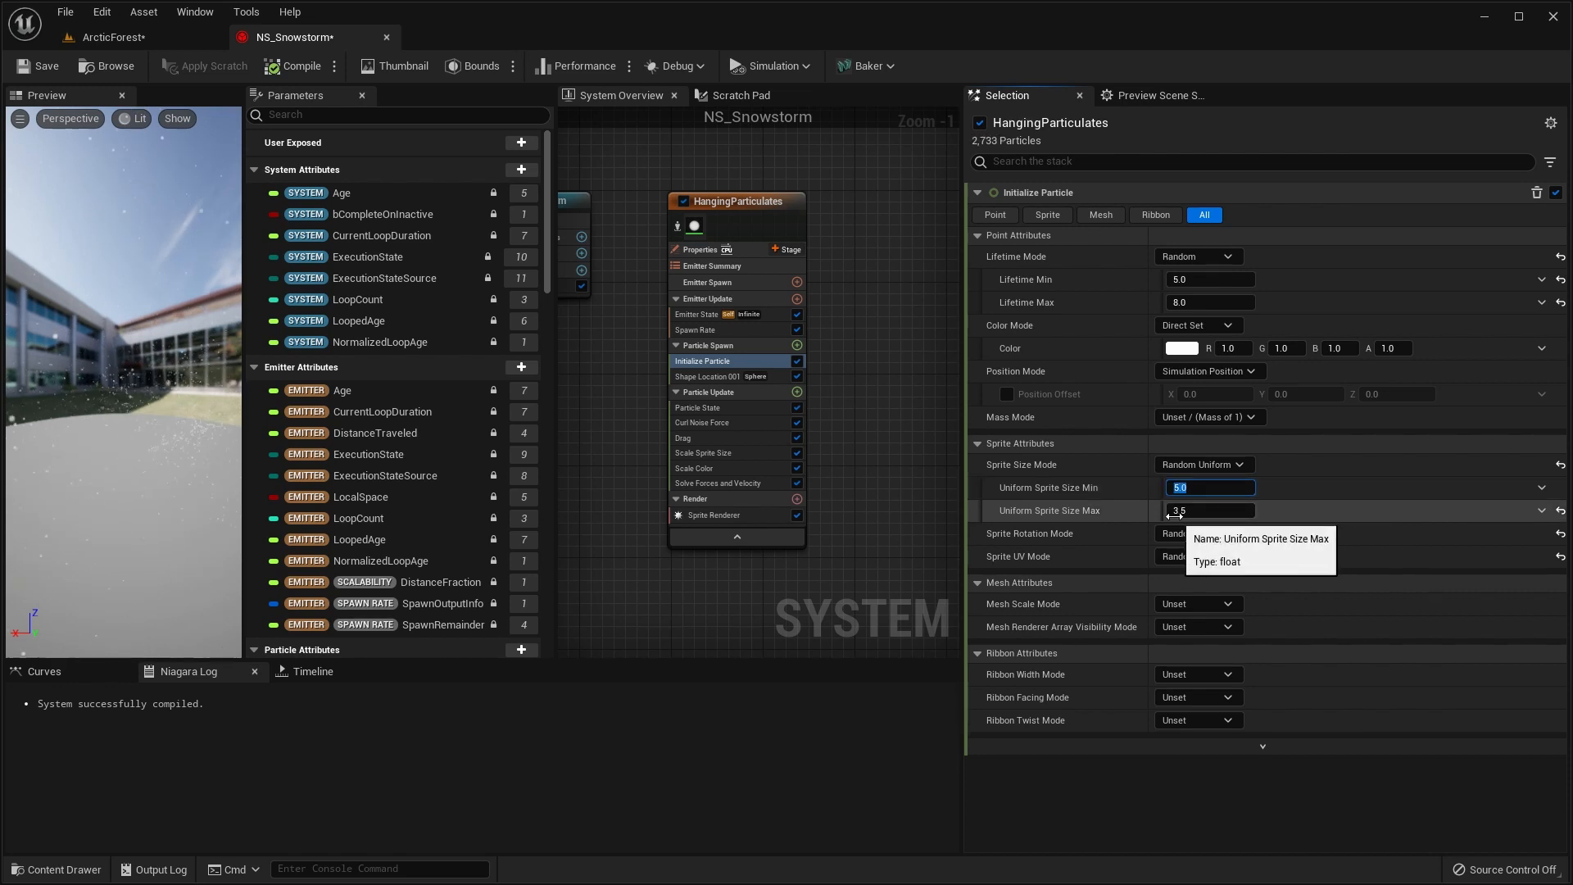
click(1208, 510)
text(15)
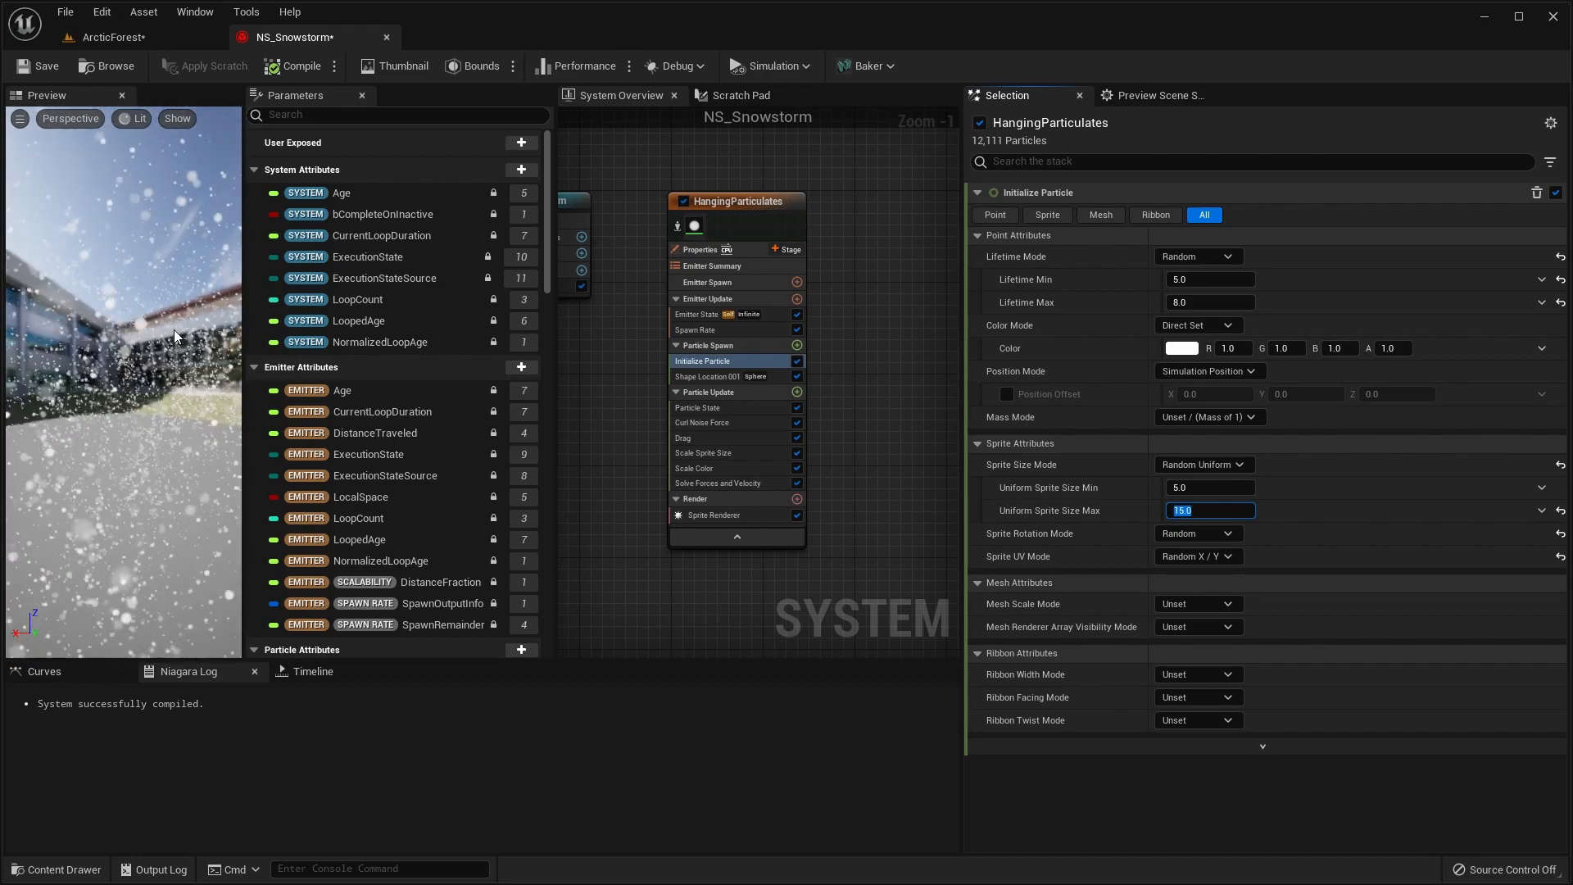
click(45, 65)
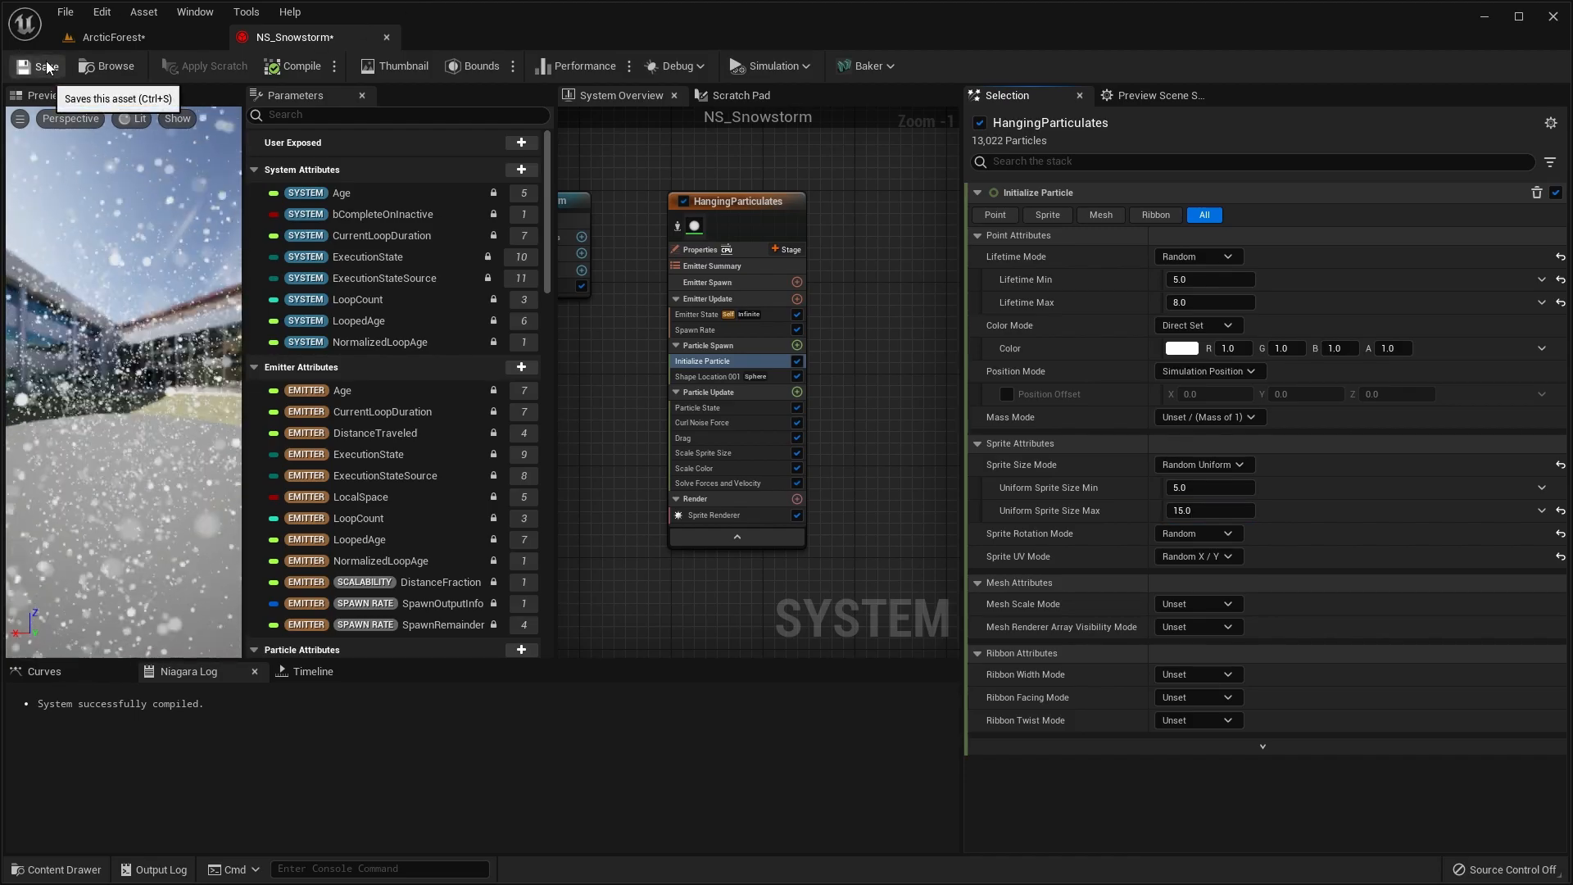
click(145, 37)
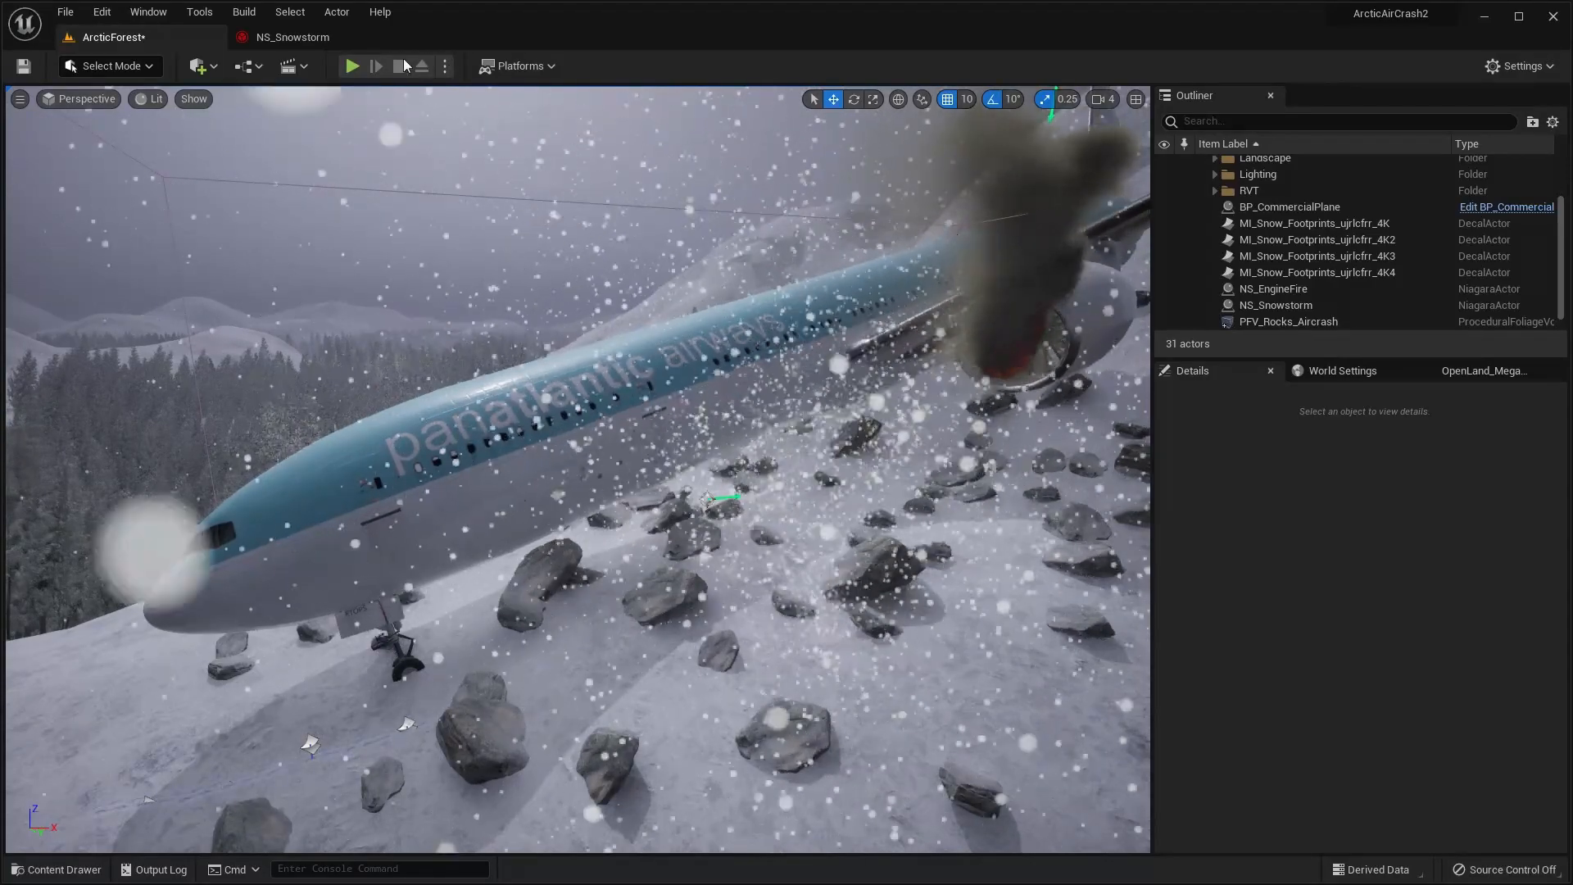
Step: Switch particle colour to a random range and set the maximum colour alpha to 0.5
click(286, 37)
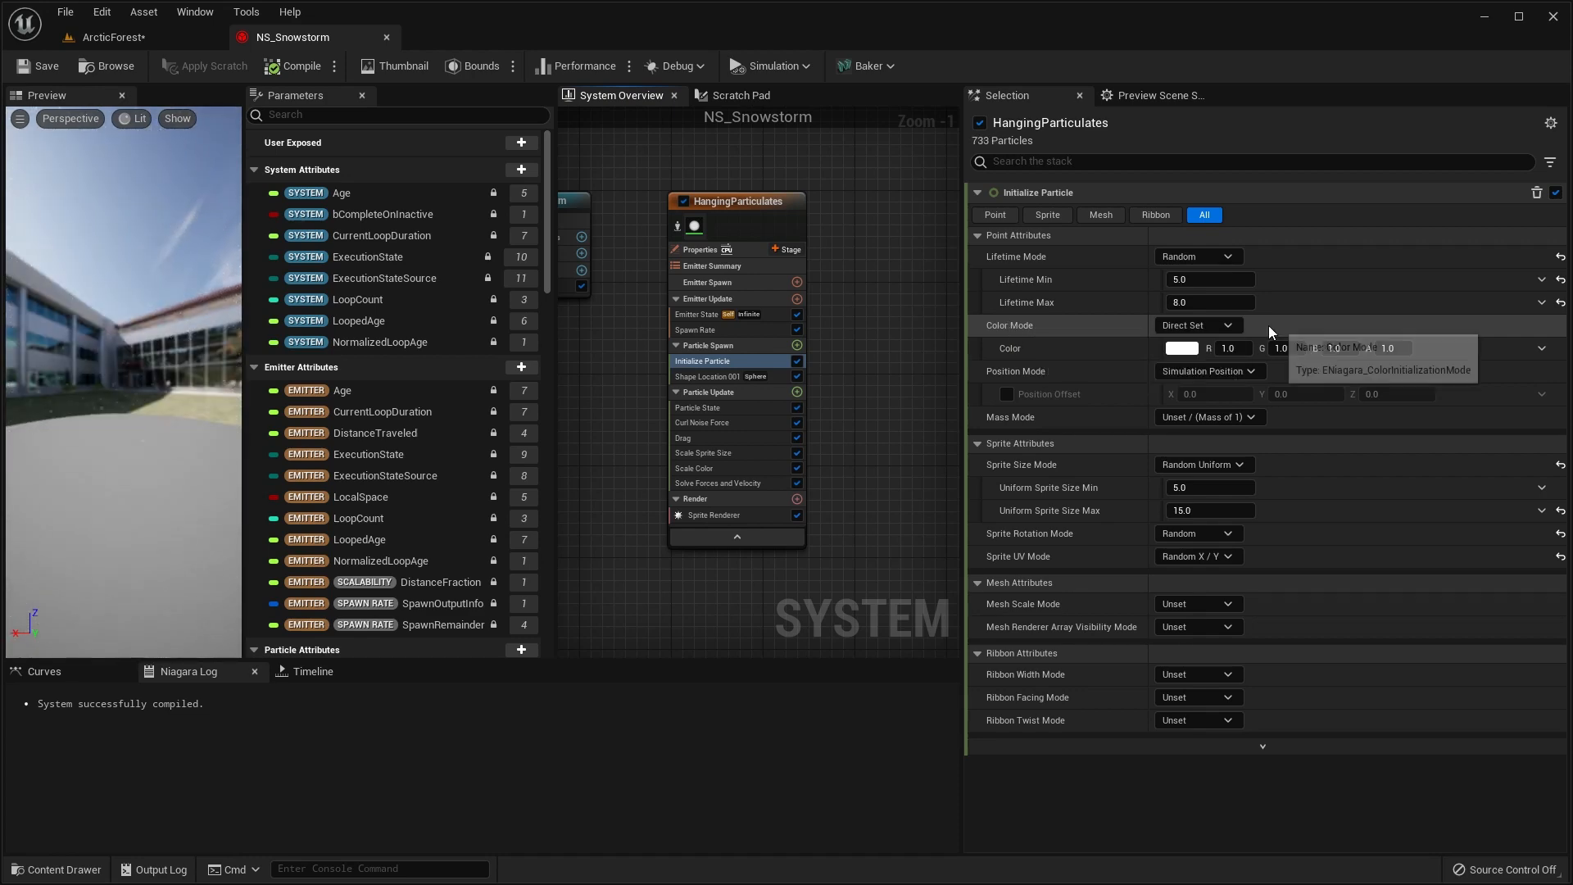
click(1228, 326)
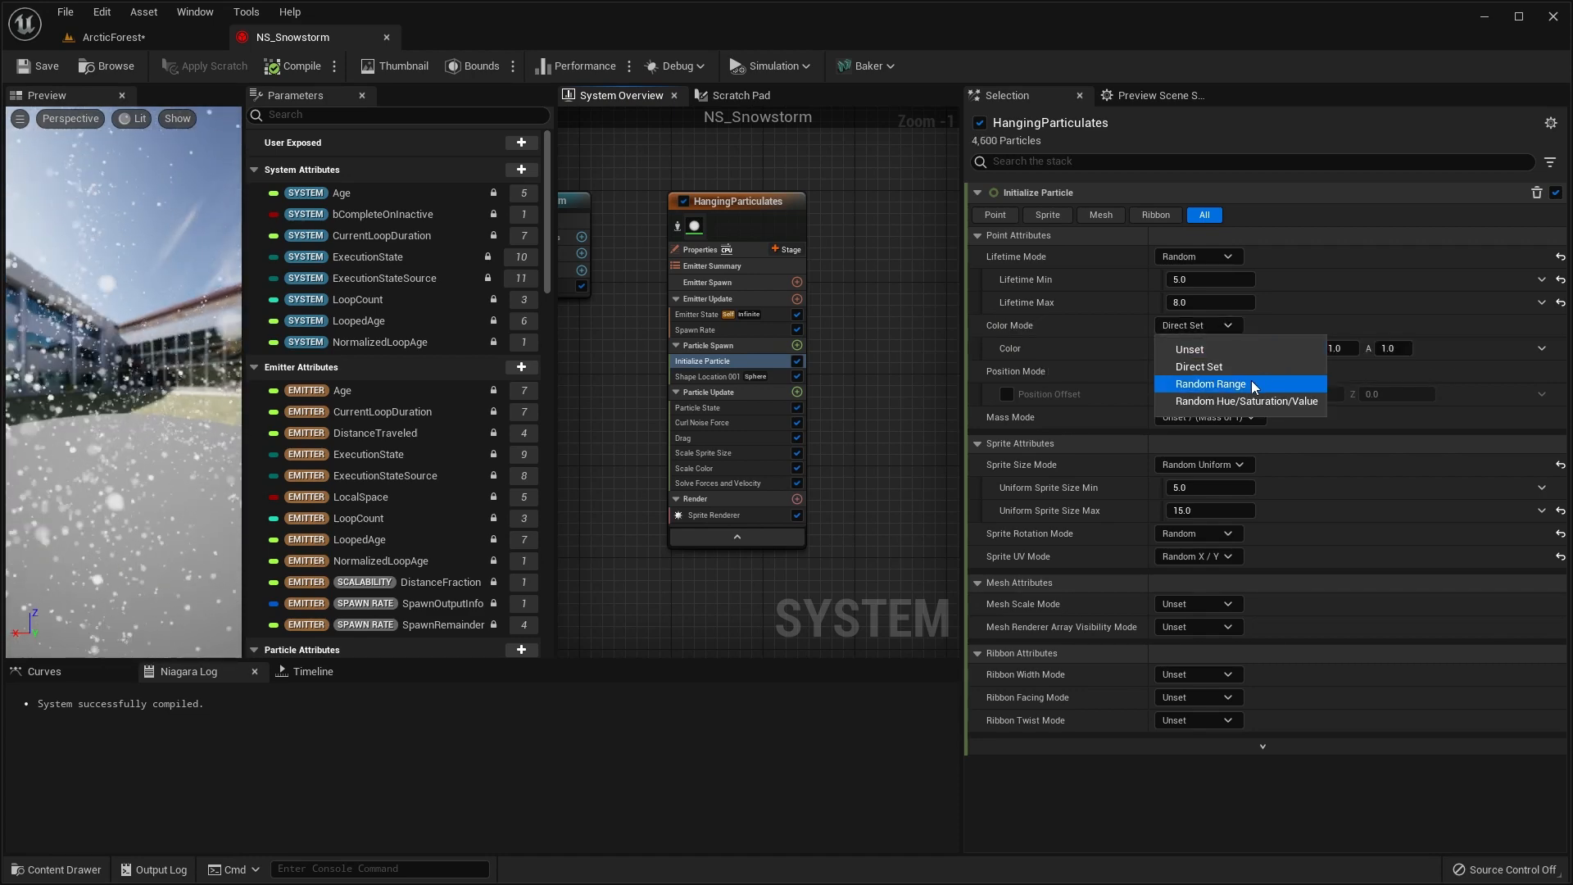
click(1210, 383)
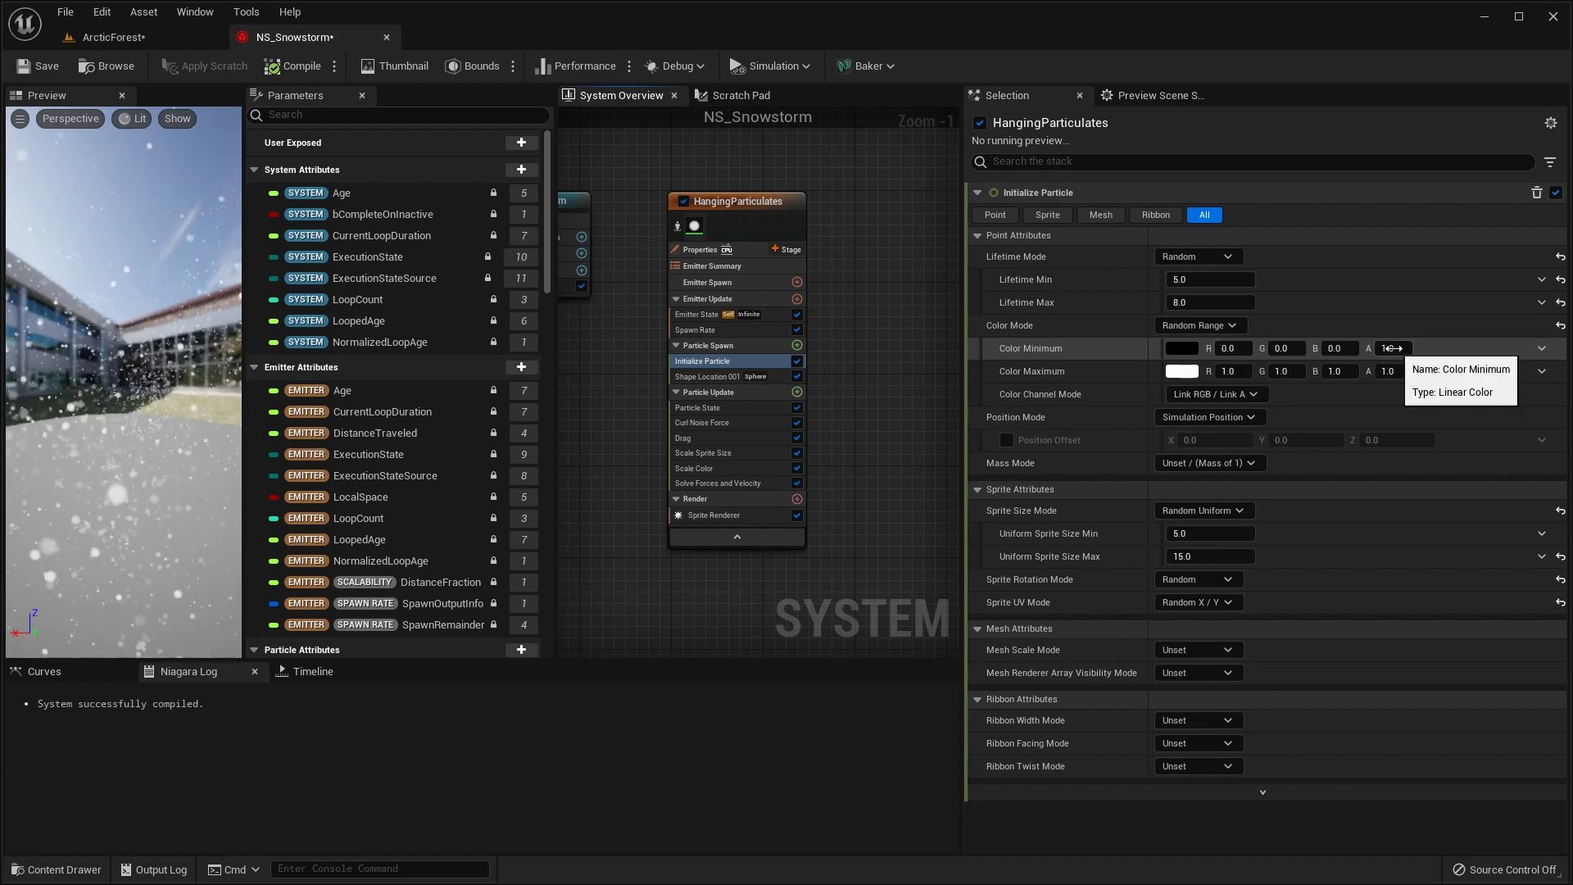
click(1390, 348)
text(0)
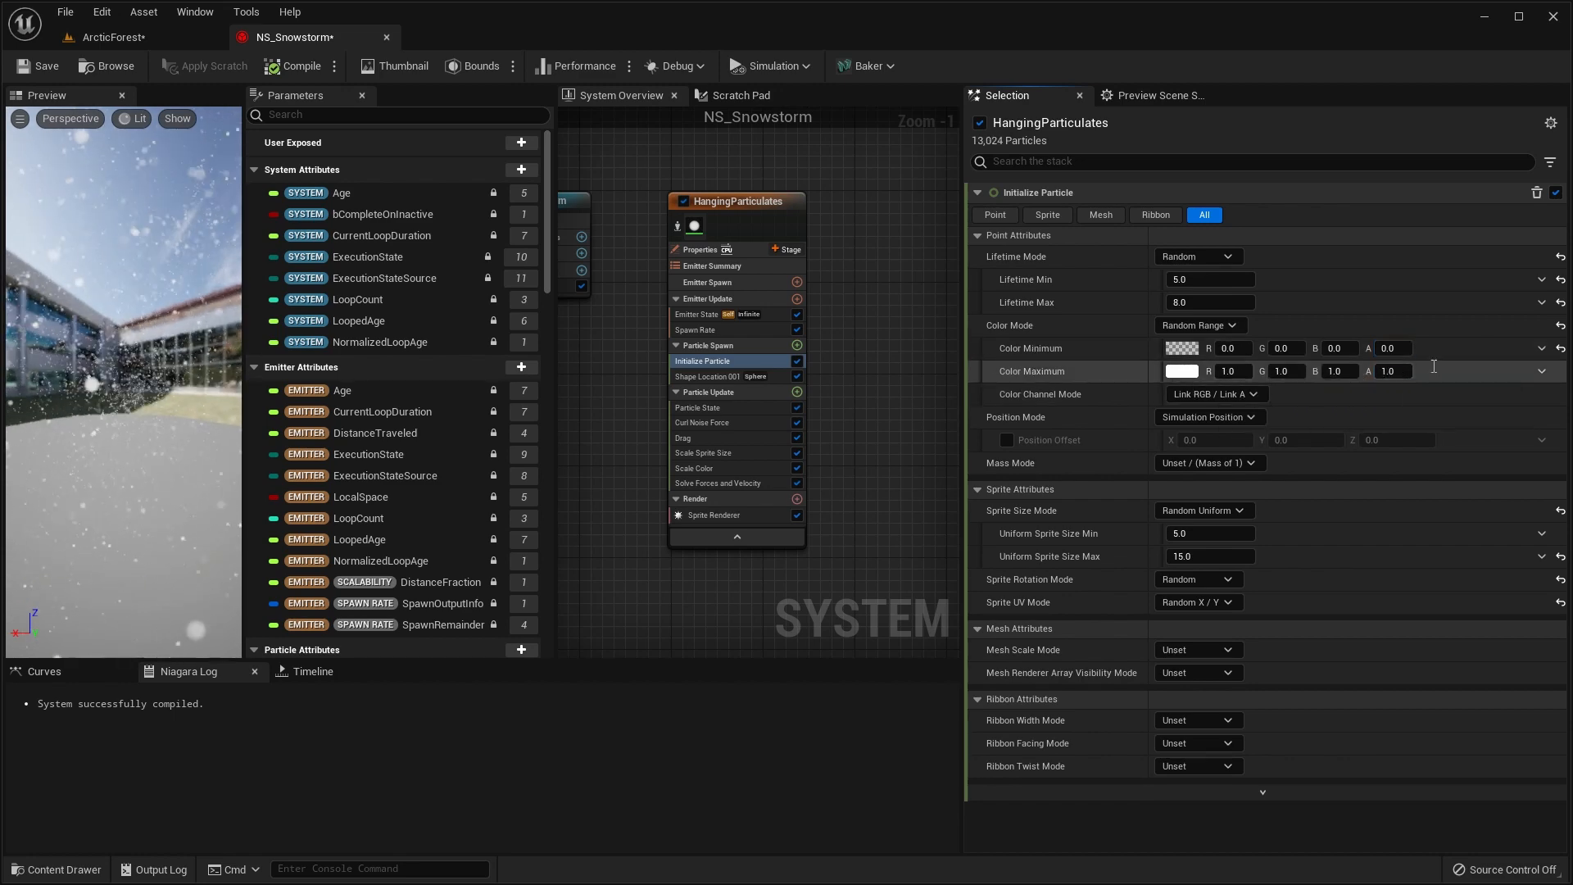
click(1389, 371)
text(0.5)
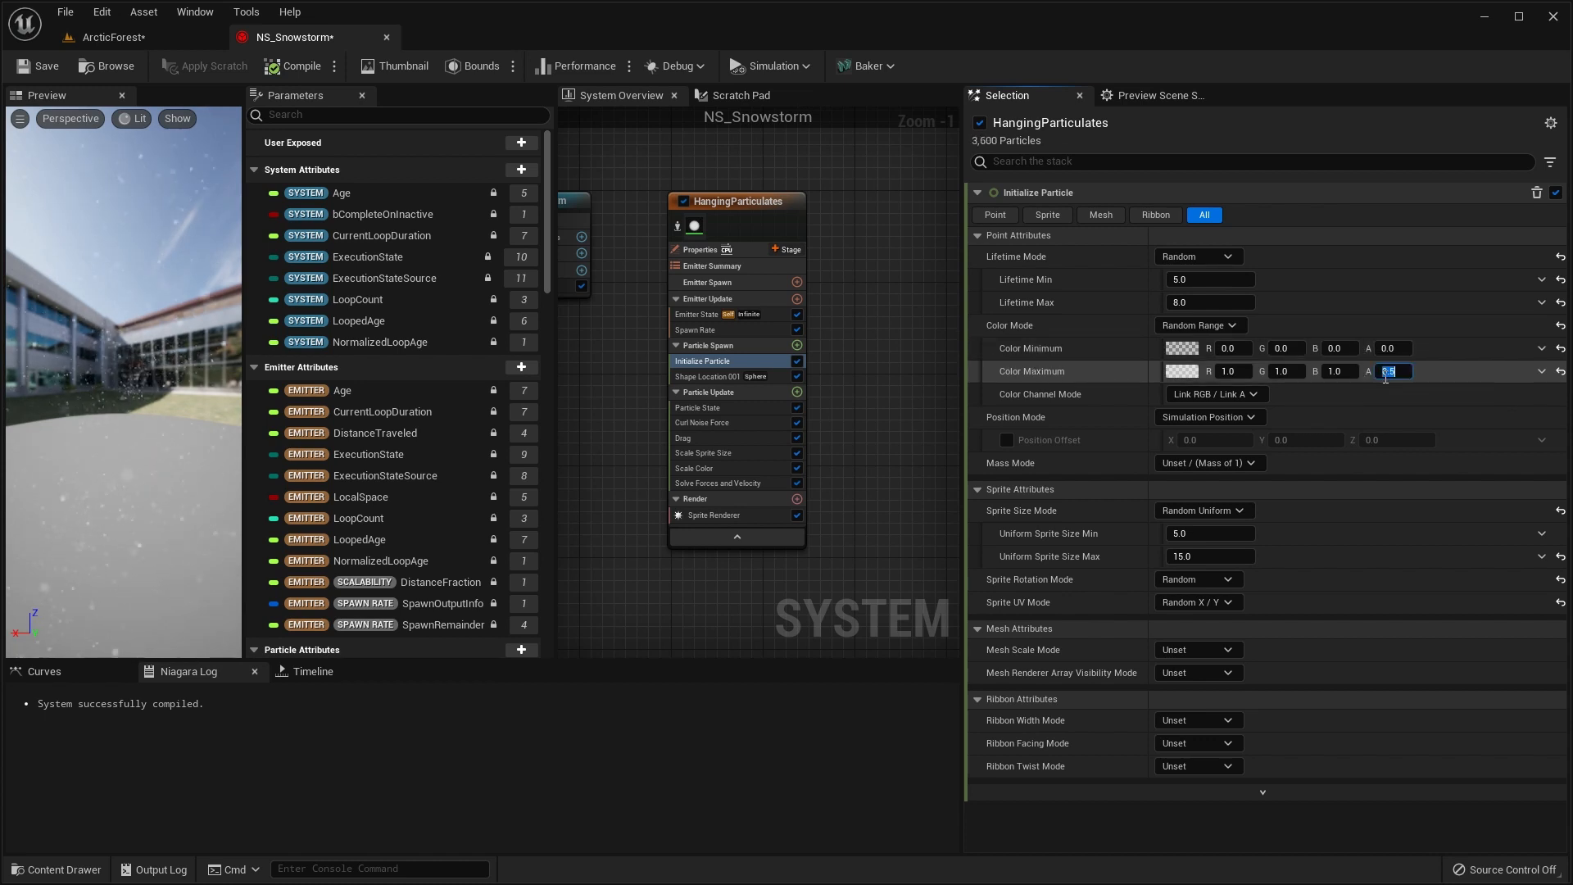
double_click(1390, 371)
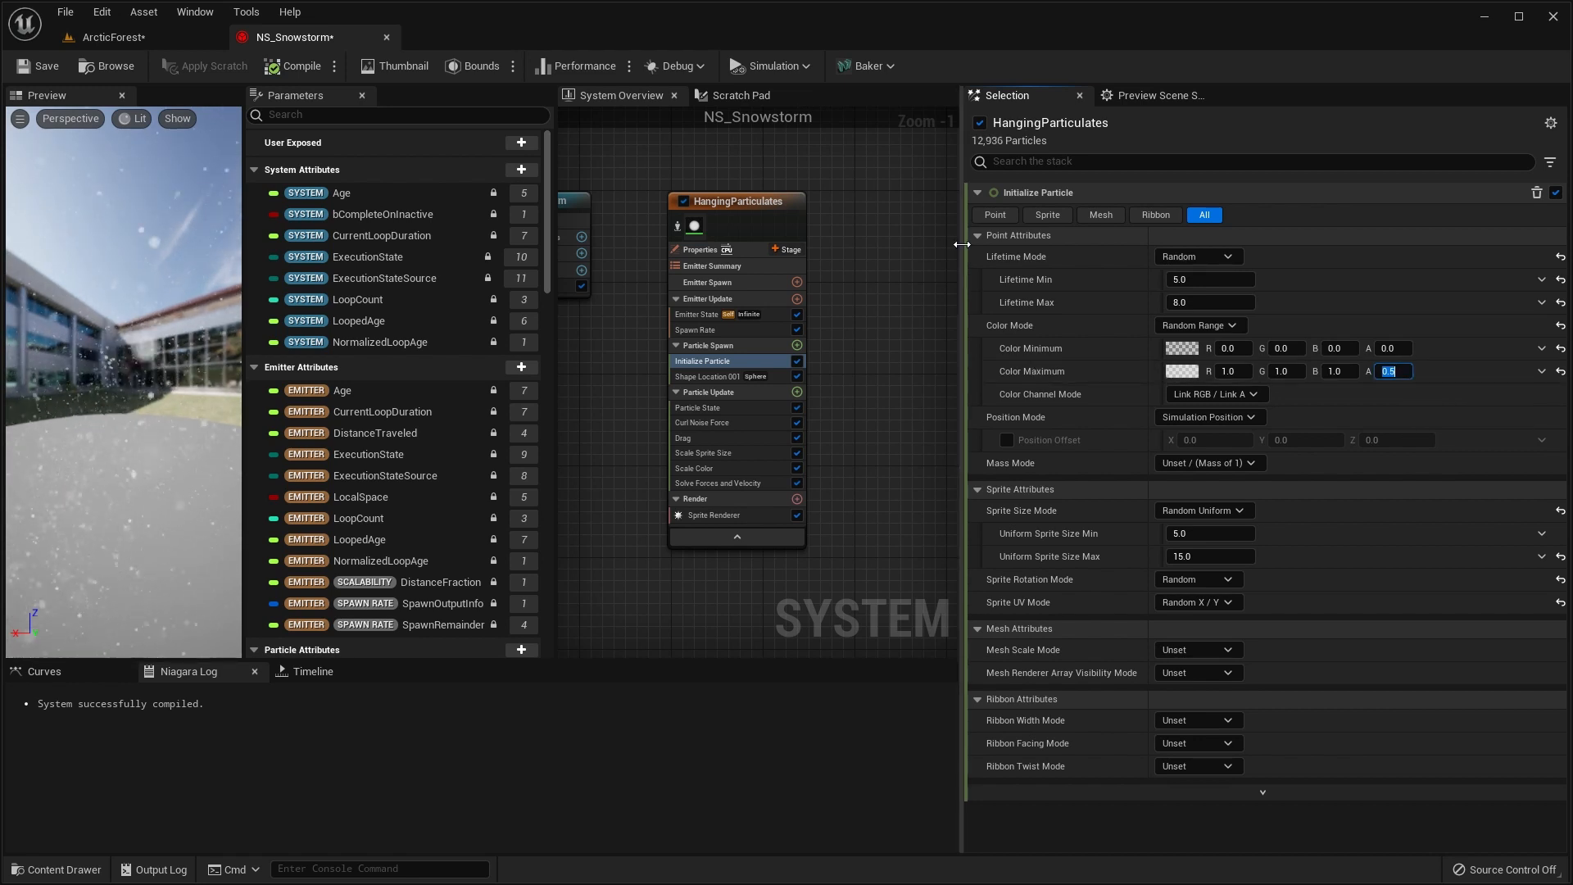
Step: Save NS_Snowstorm and return to the ArcticForest level to see the fainter snow
click(47, 65)
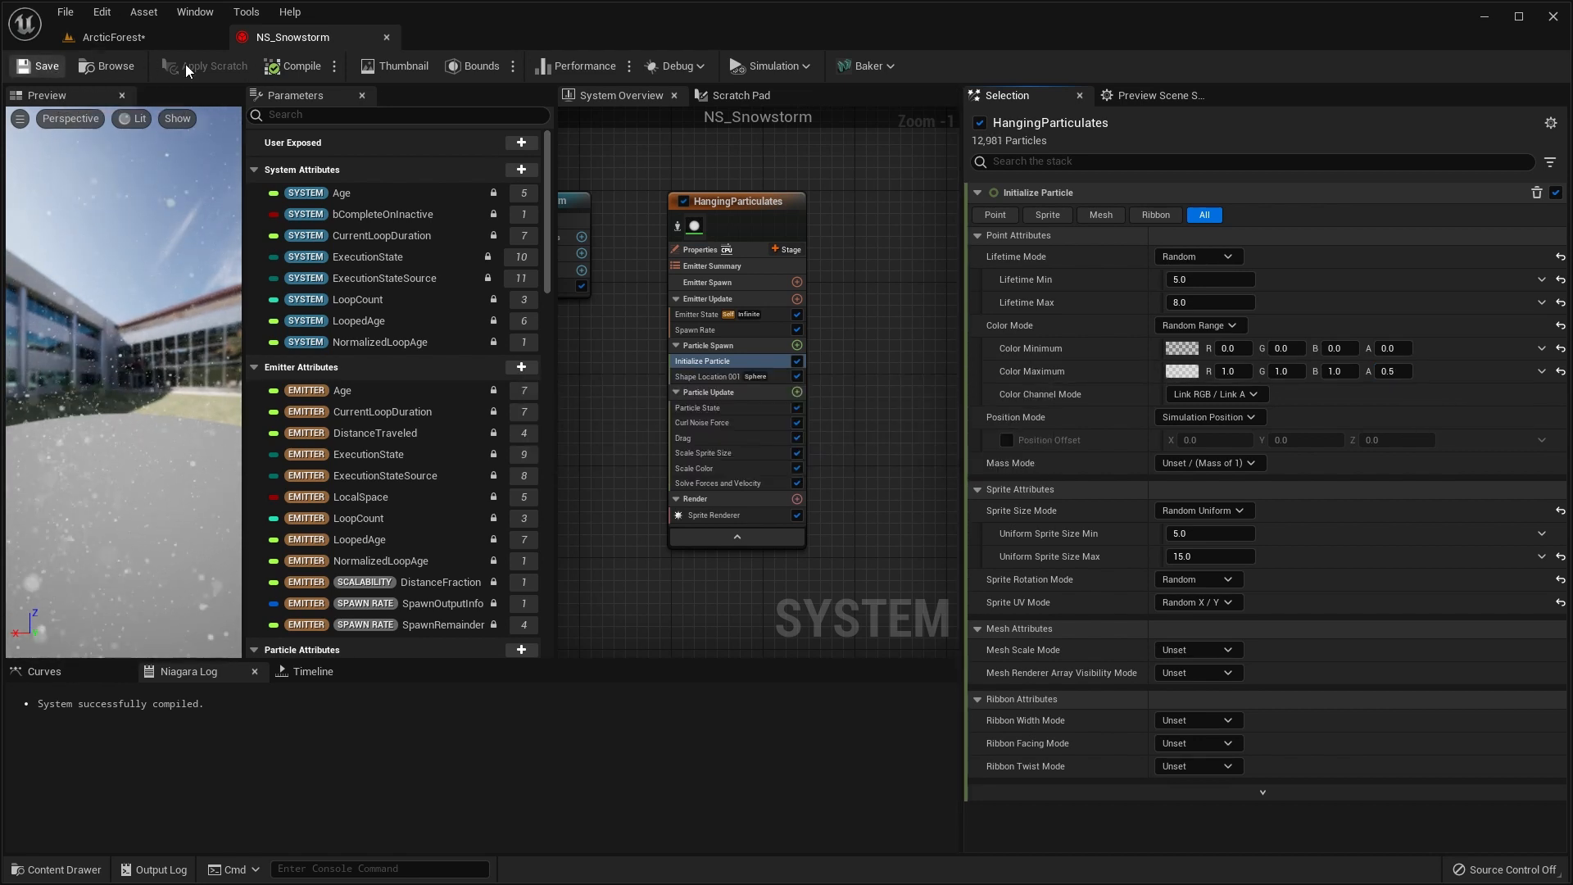
click(114, 36)
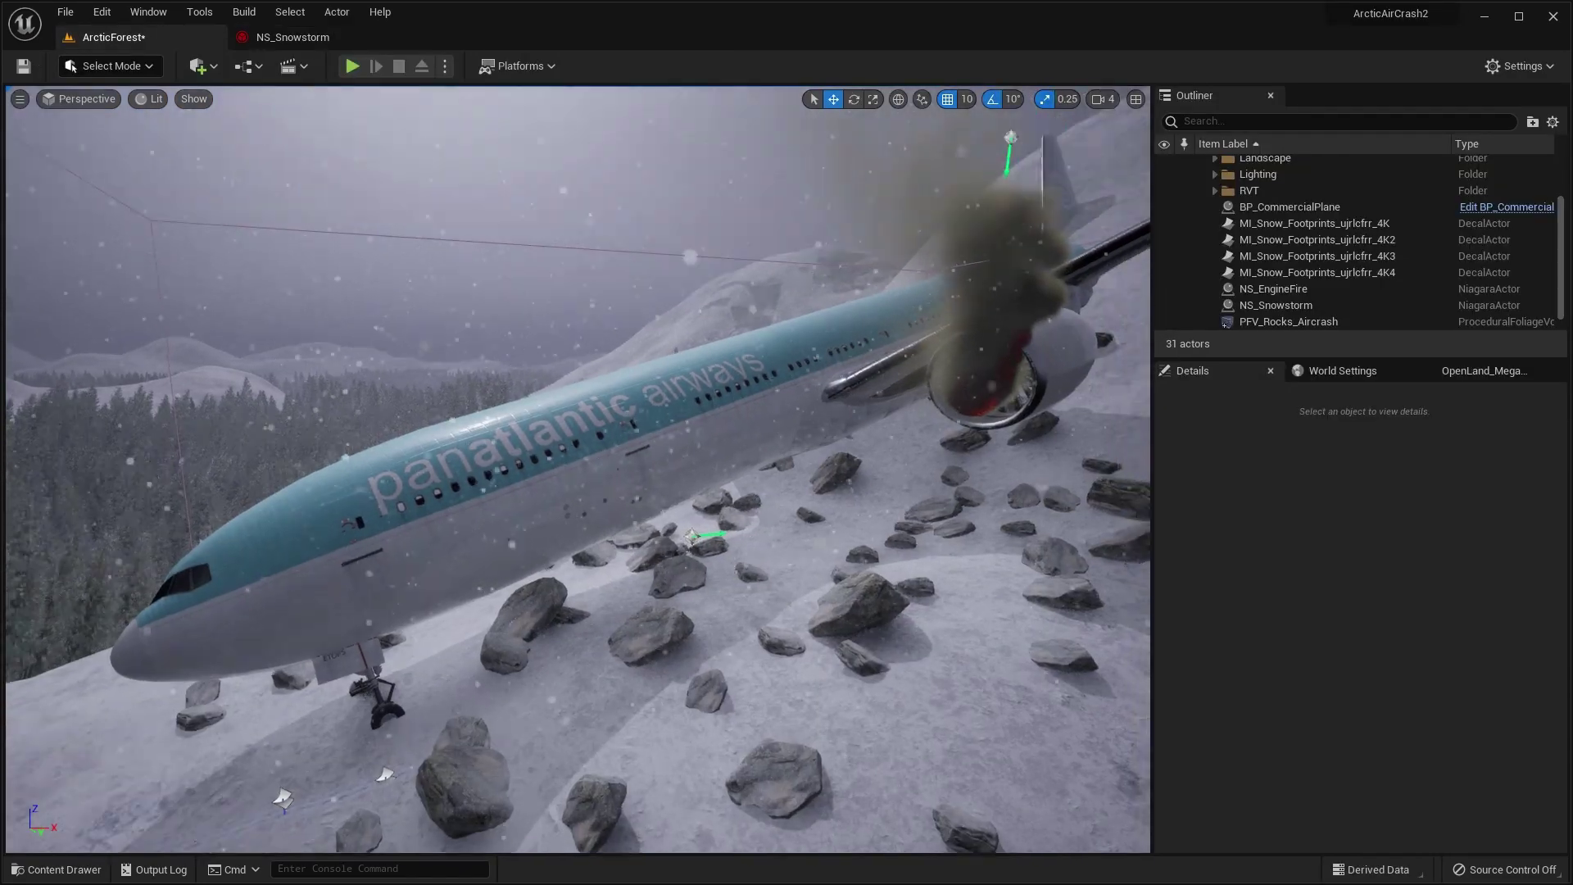
mouse_move(704, 486)
right_down()
mouse_move(703, 381)
mouse_move(670, 461)
mouse_move(848, 417)
mouse_move(578, 433)
mouse_move(842, 451)
right_up()
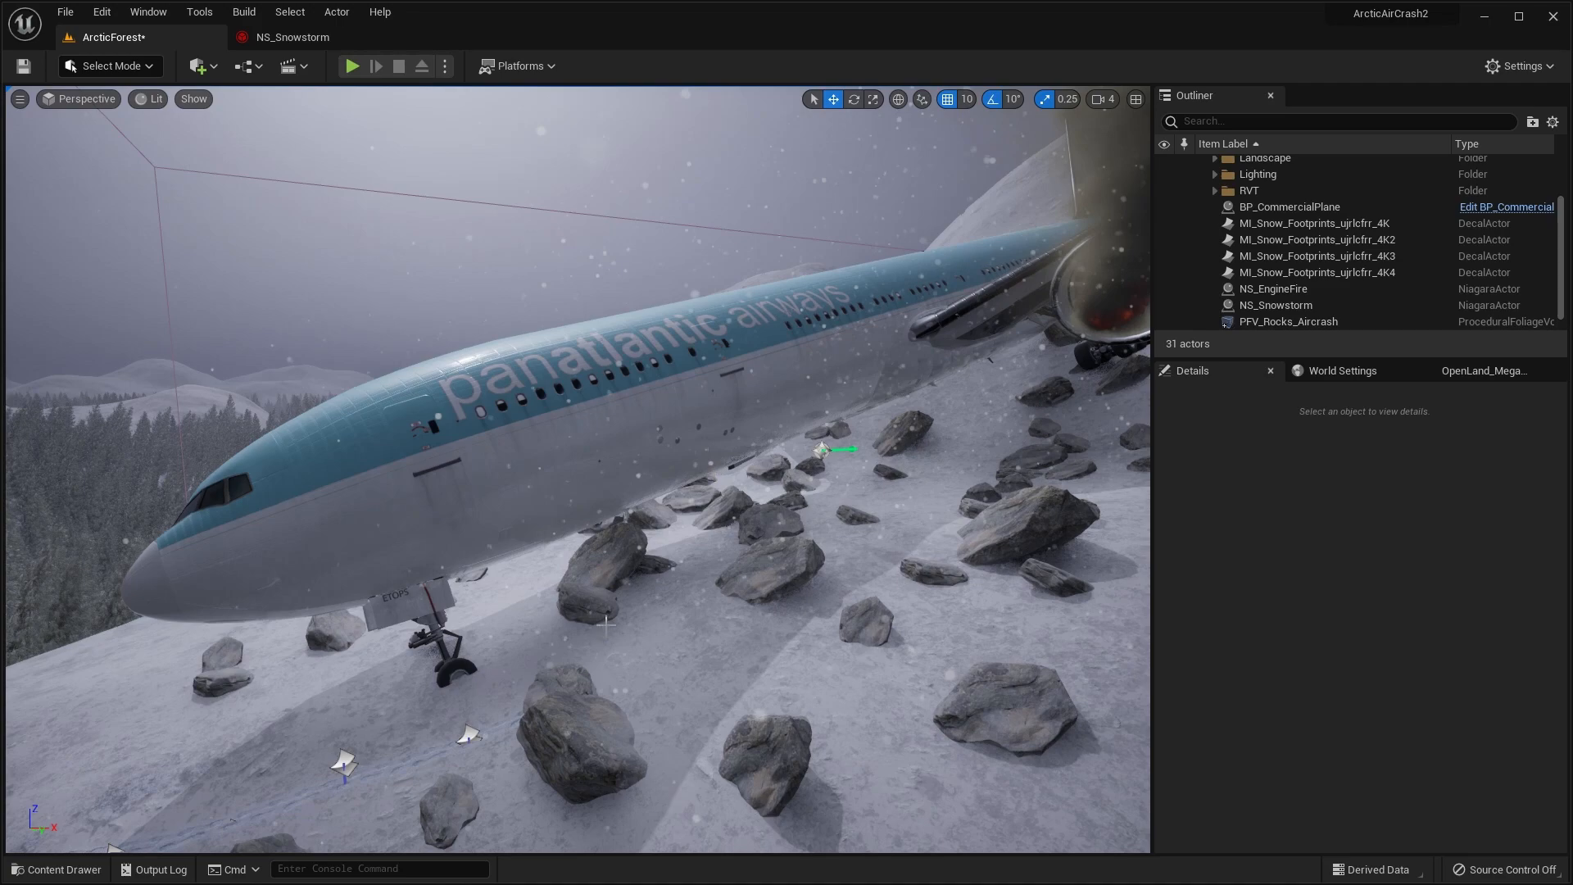
key(alt+p)
key(w)
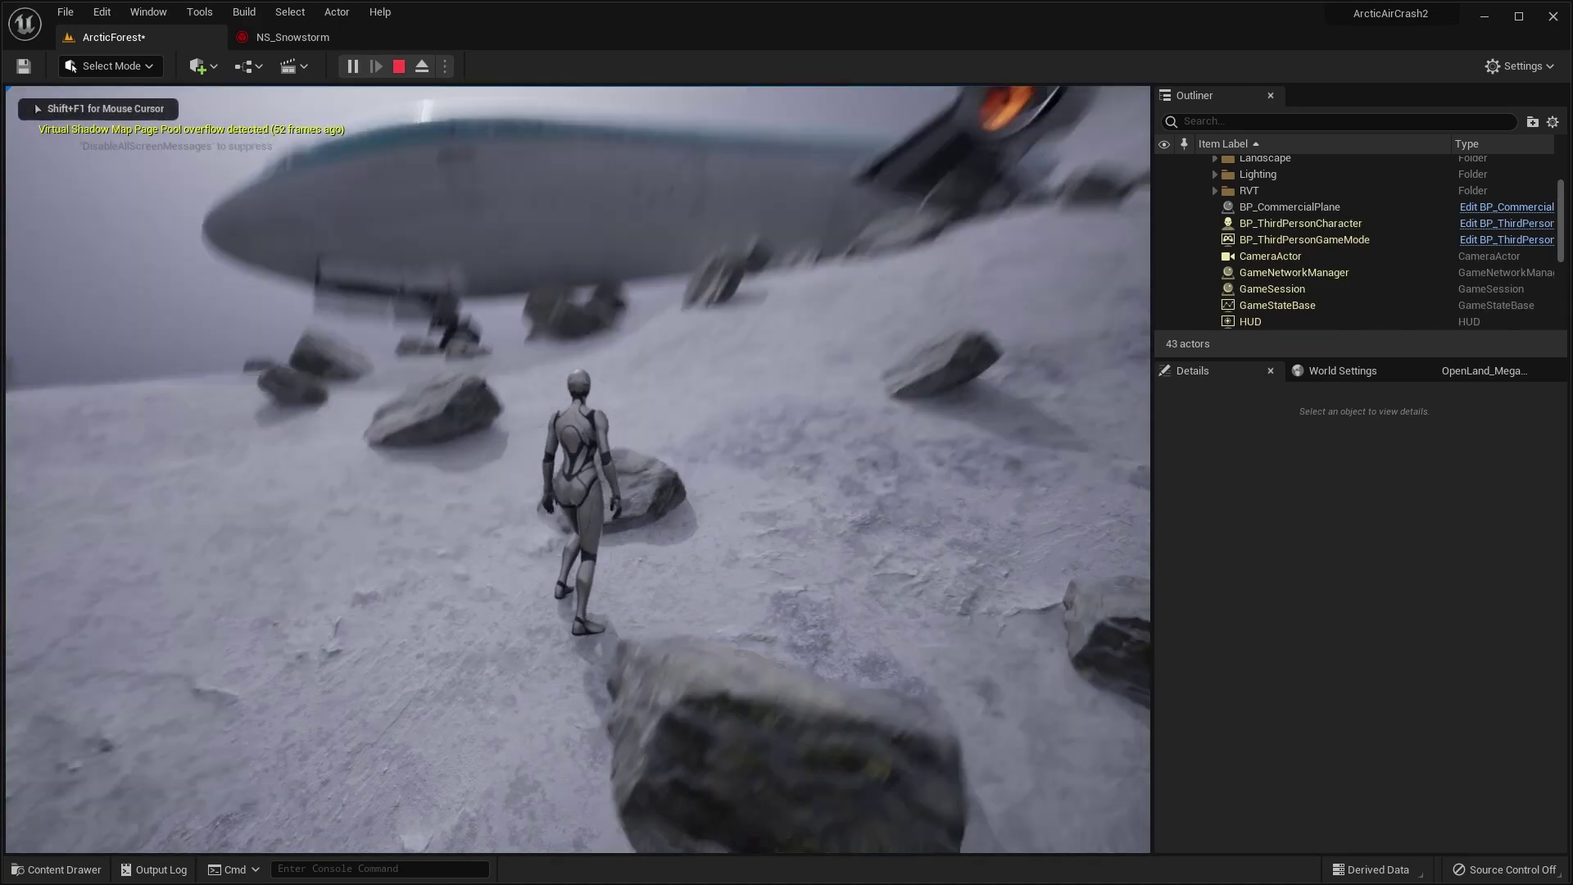
key(w)
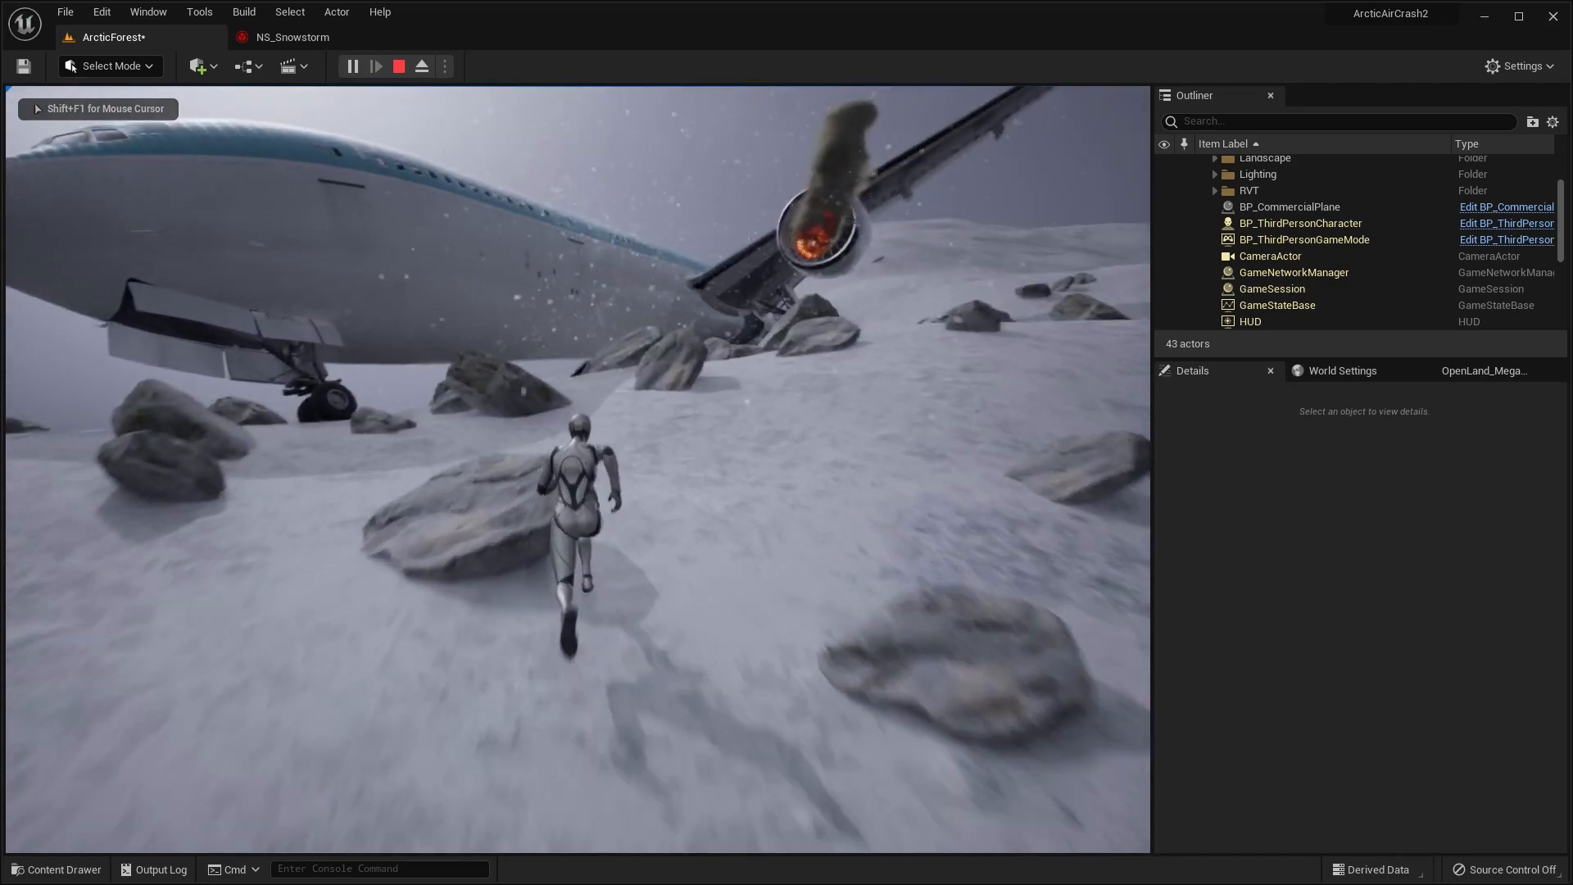
key(w)
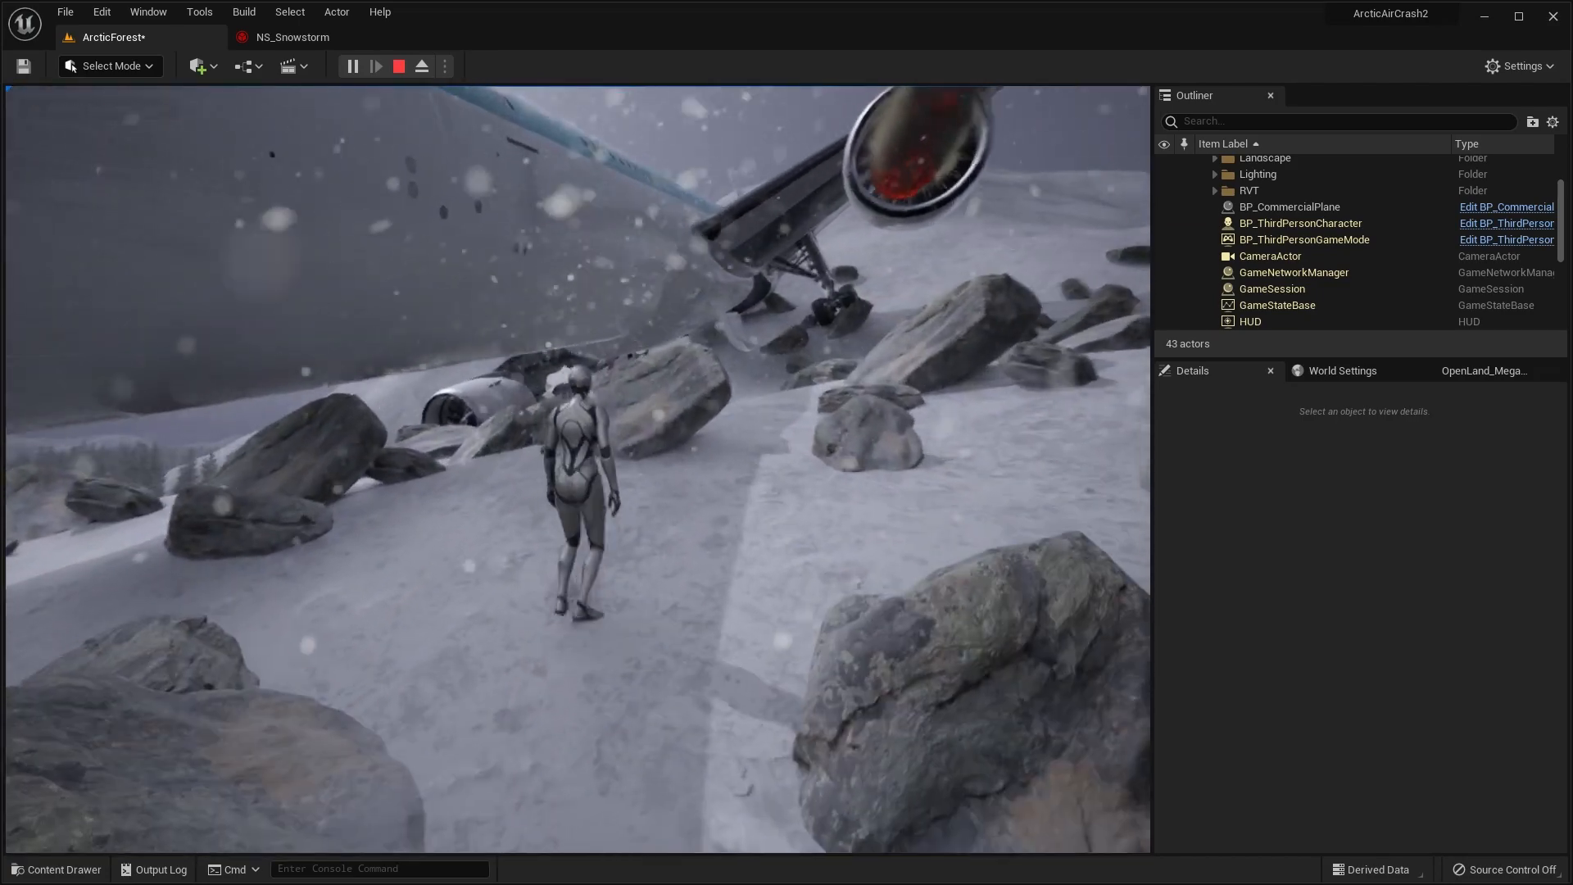
key(w)
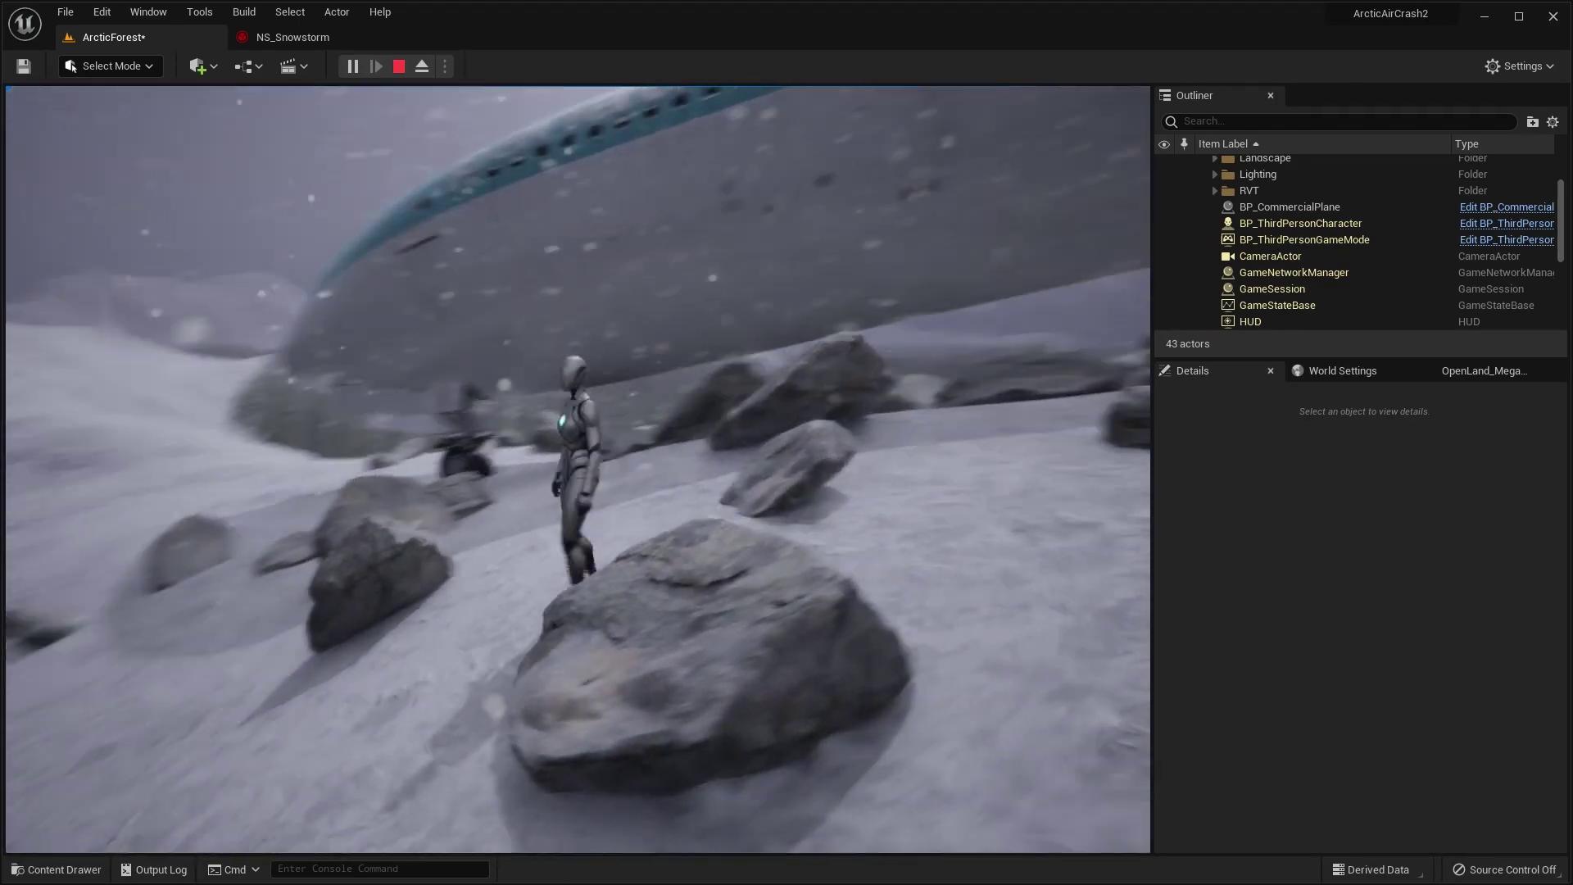
key(w)
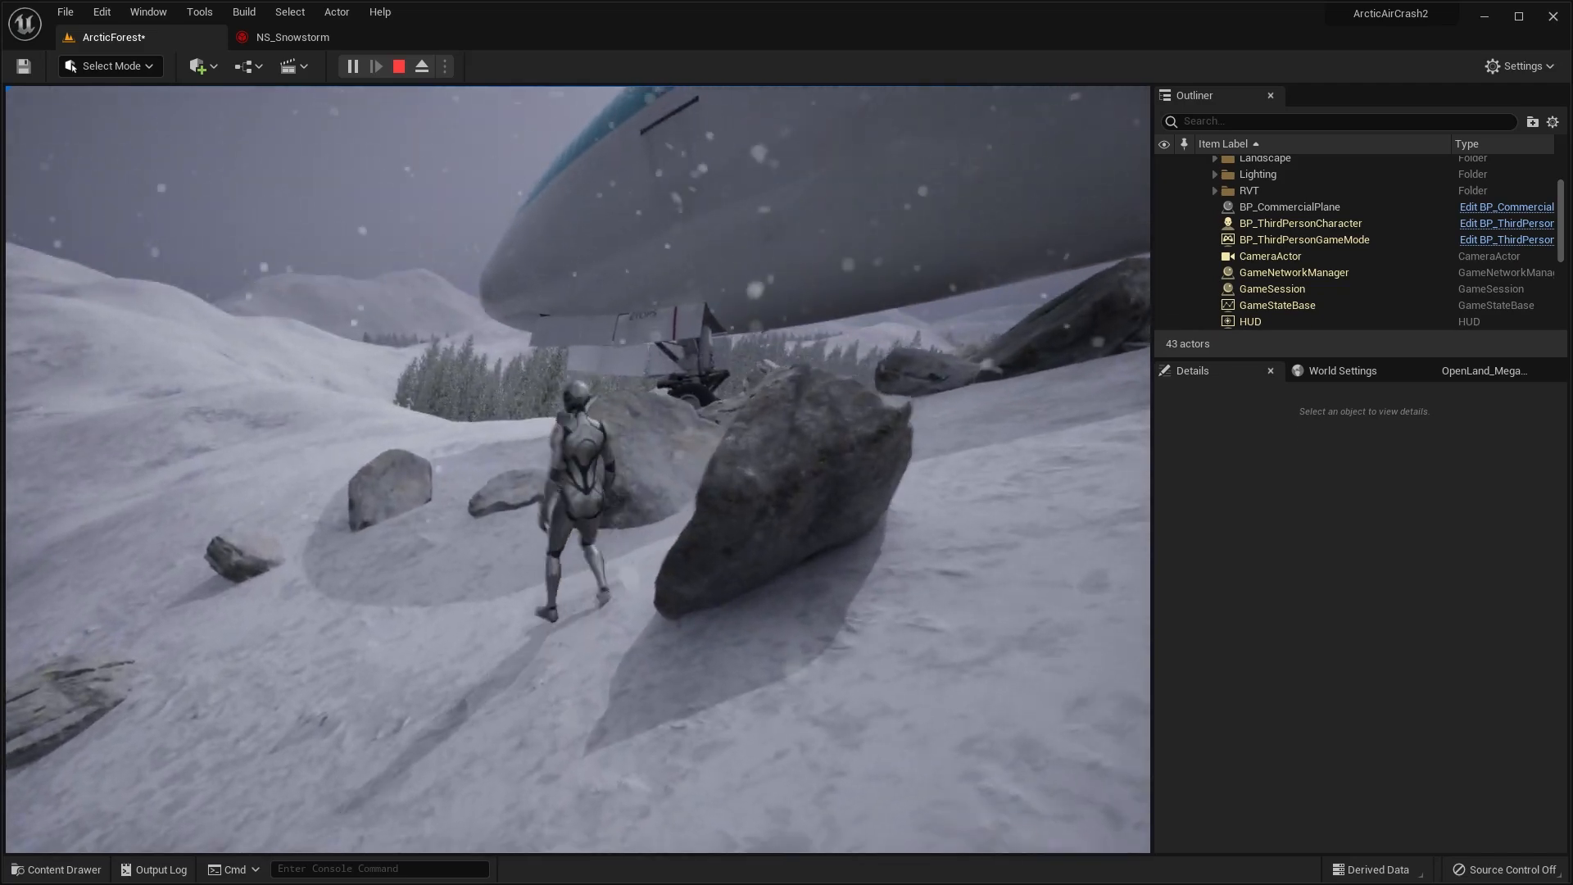
key(w)
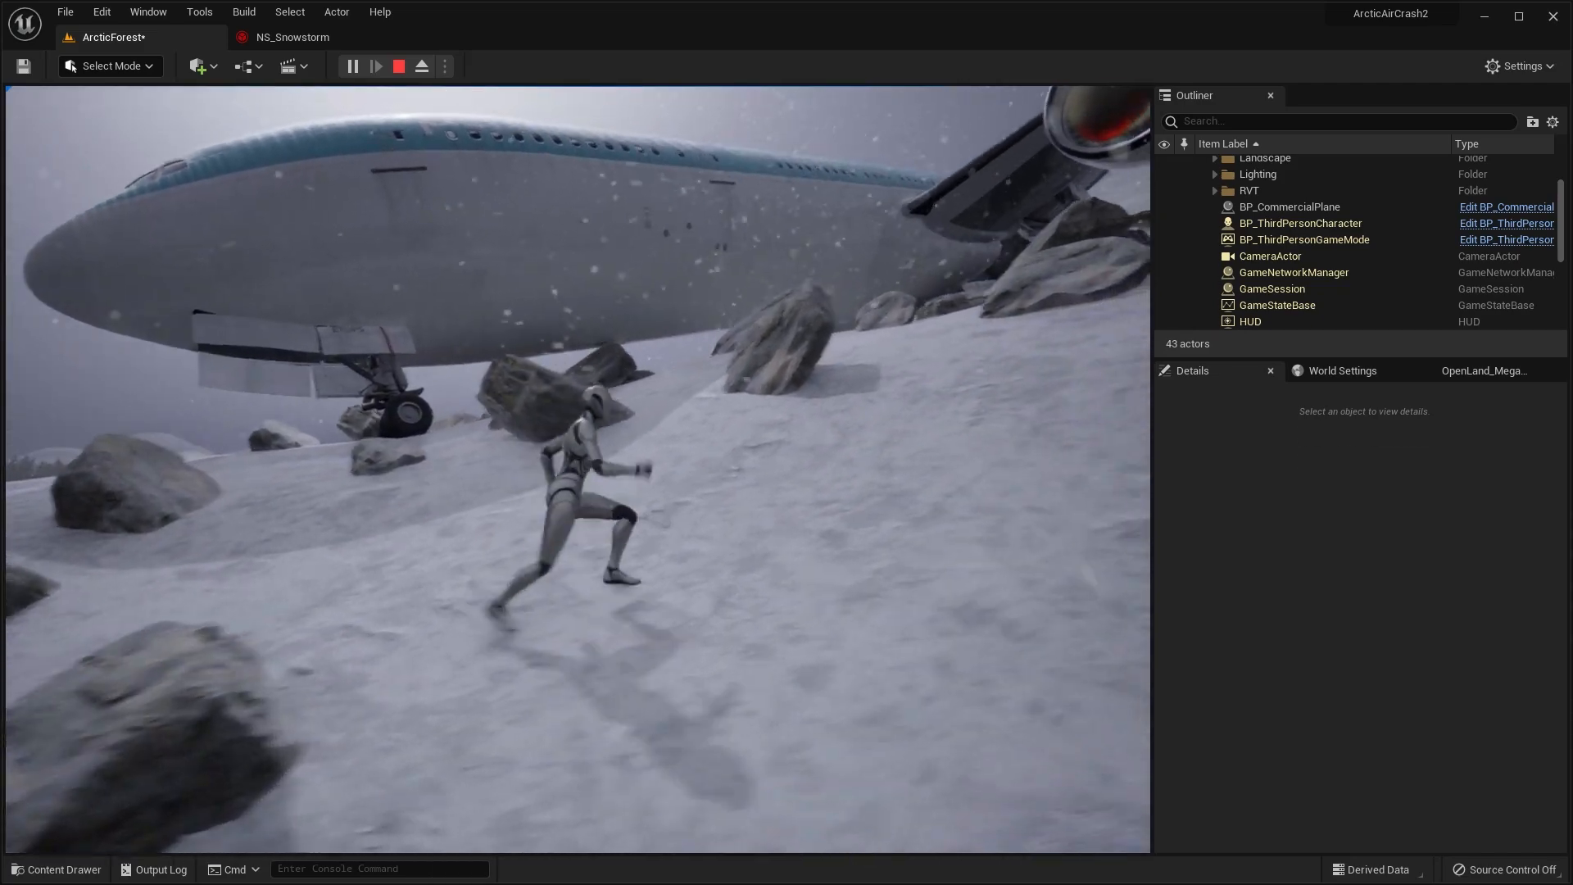
key(w)
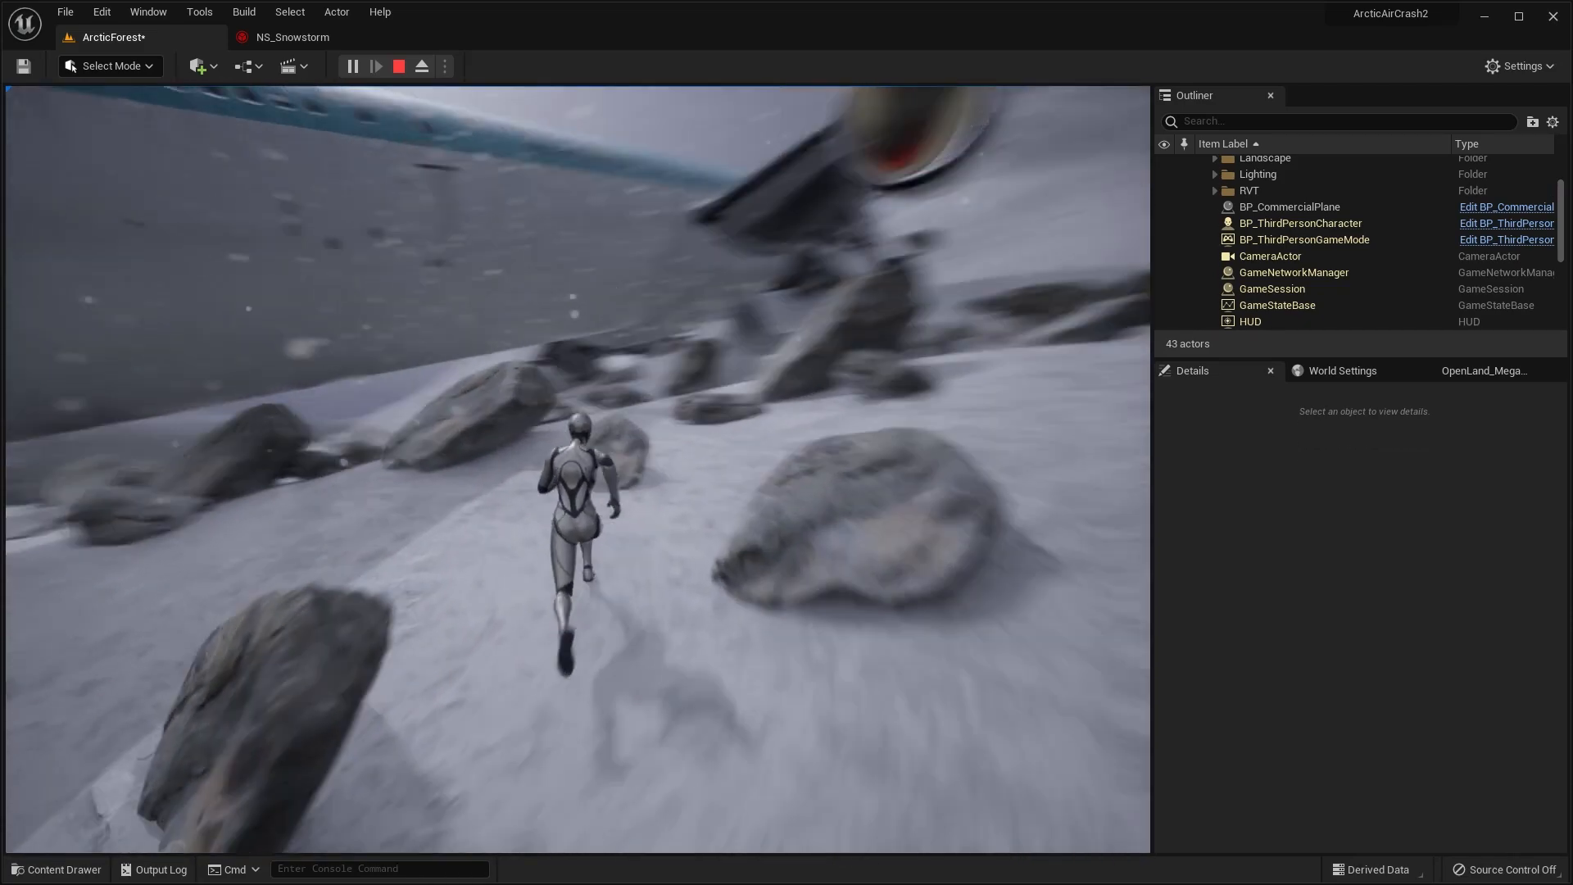
key(w)
key(w)
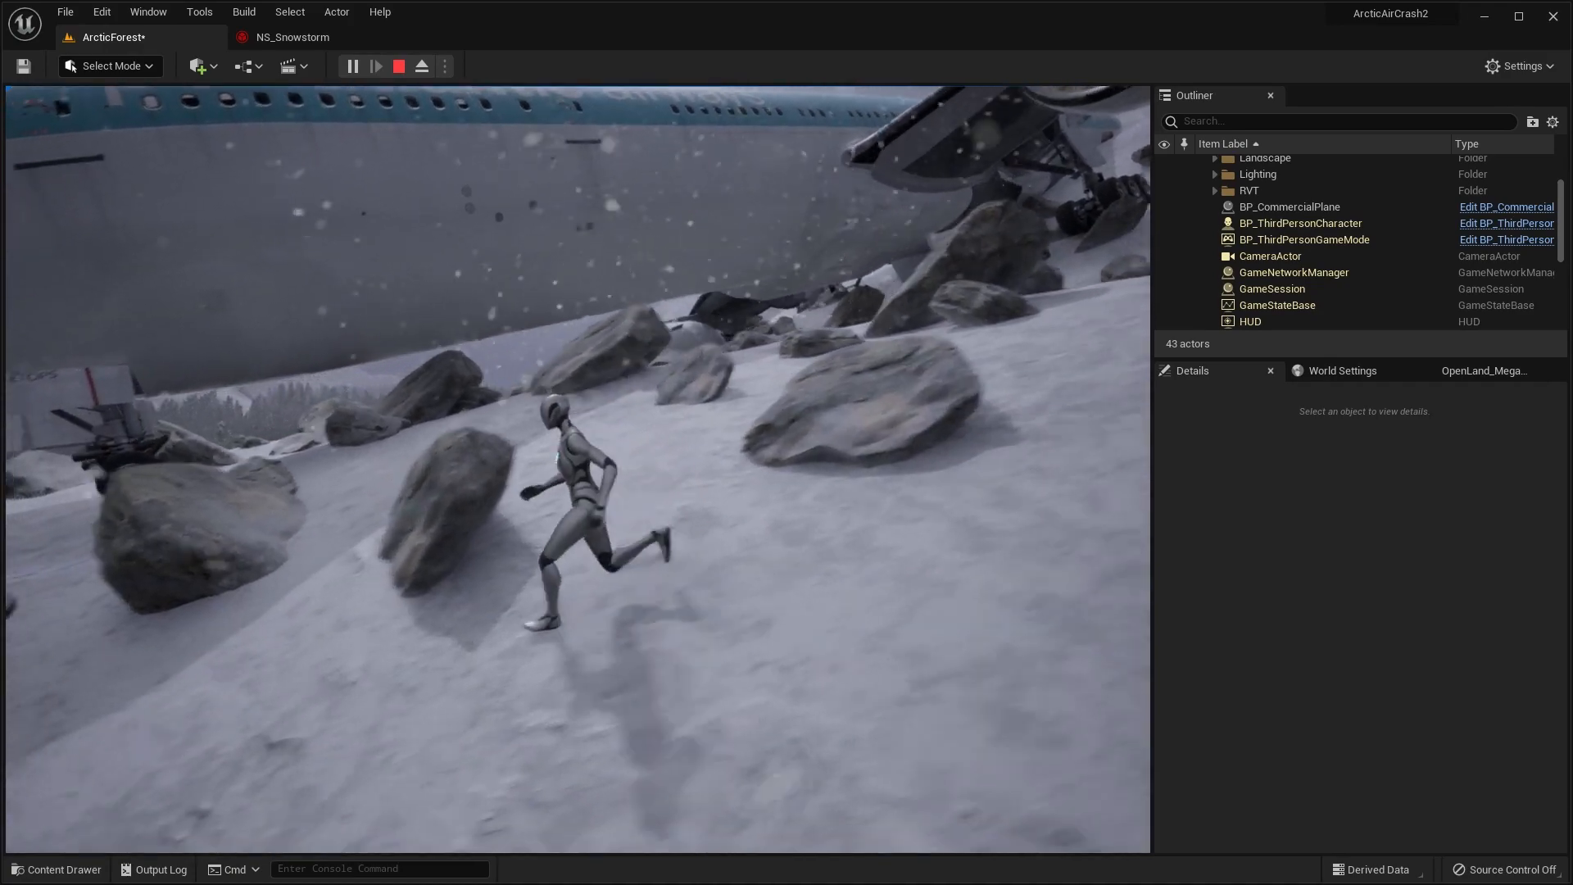
key(s)
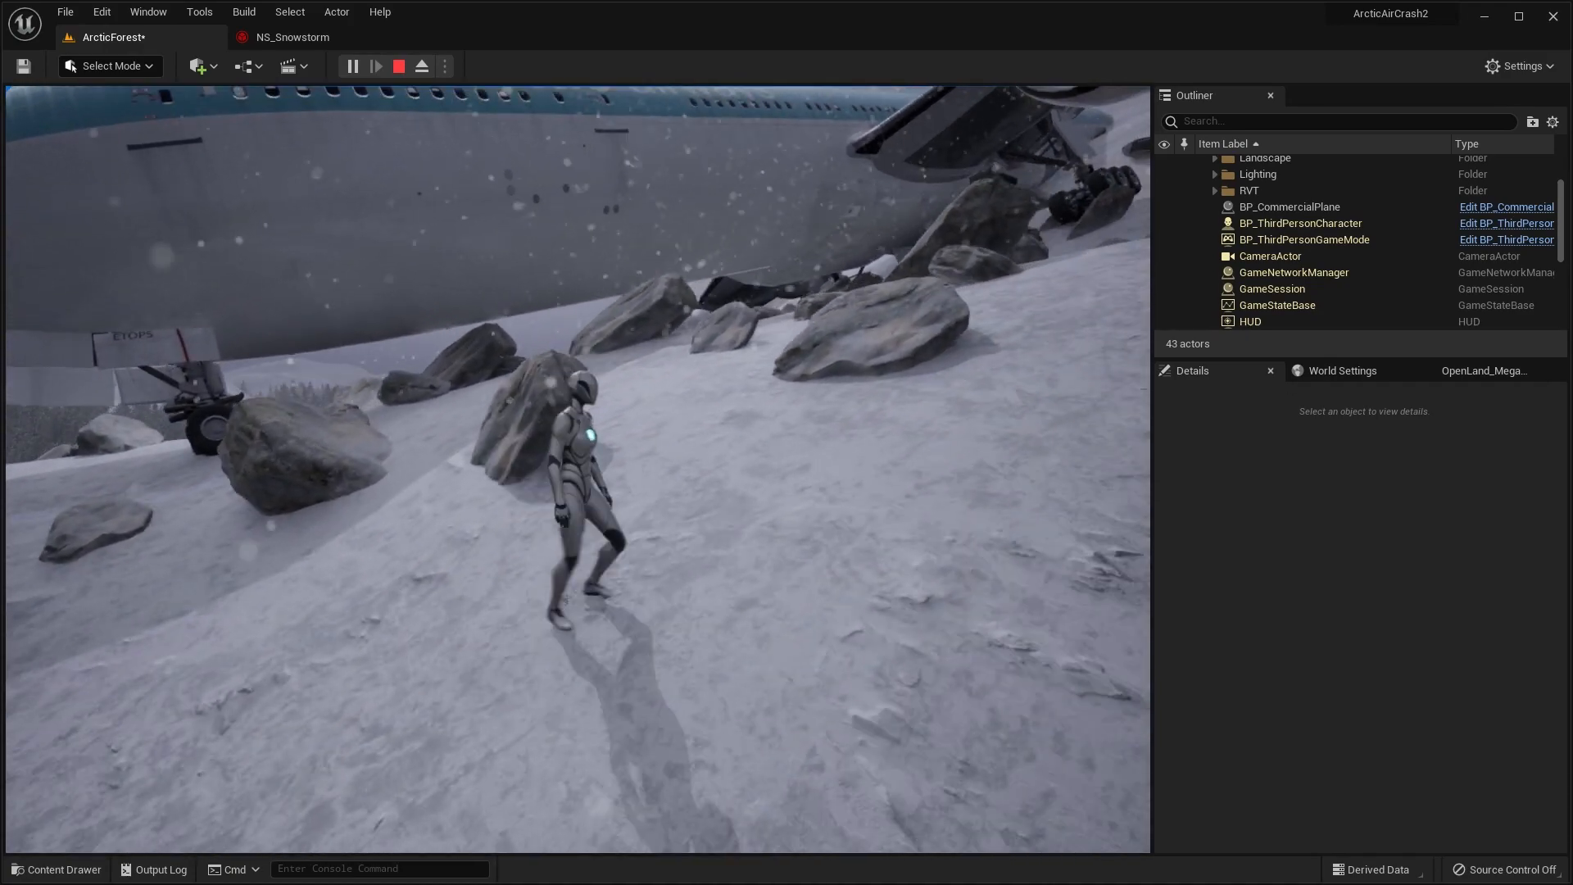
key(w)
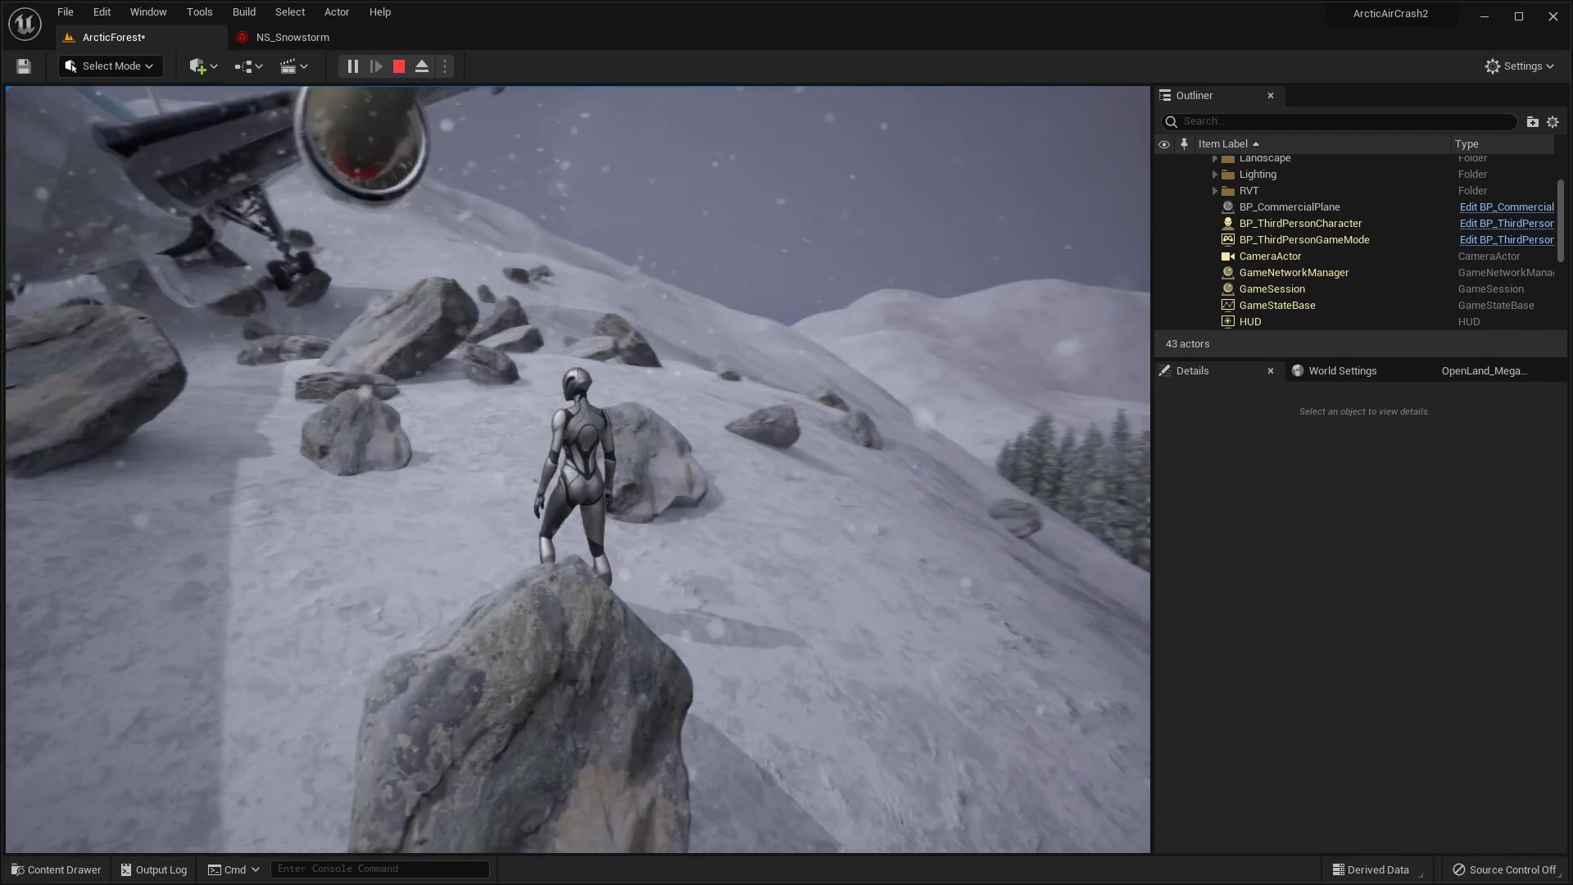
key(s)
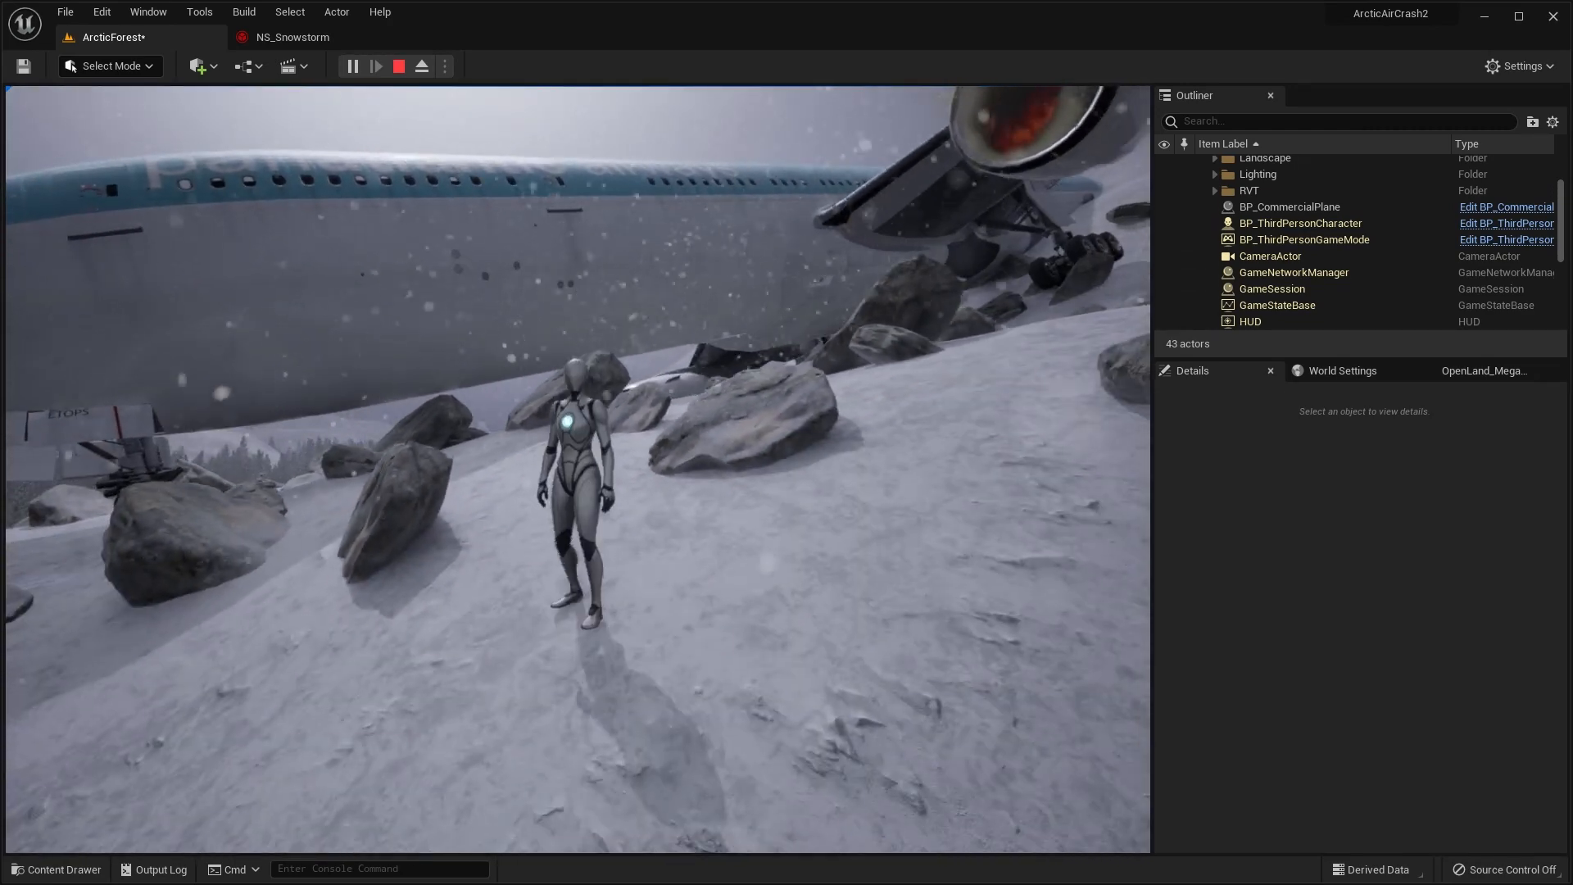
key(s)
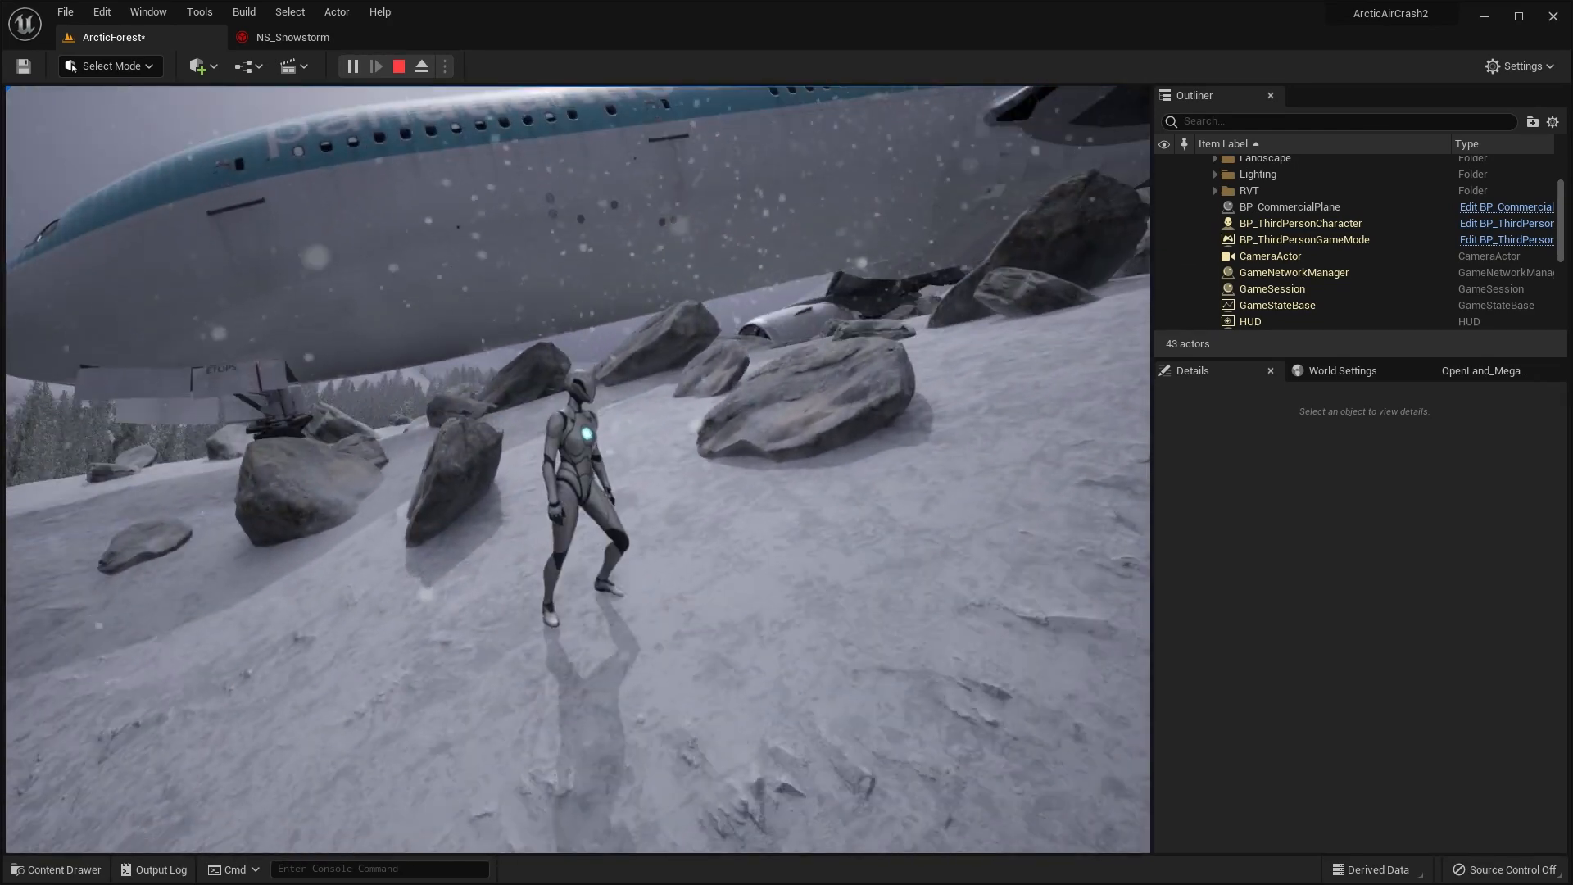
key(w)
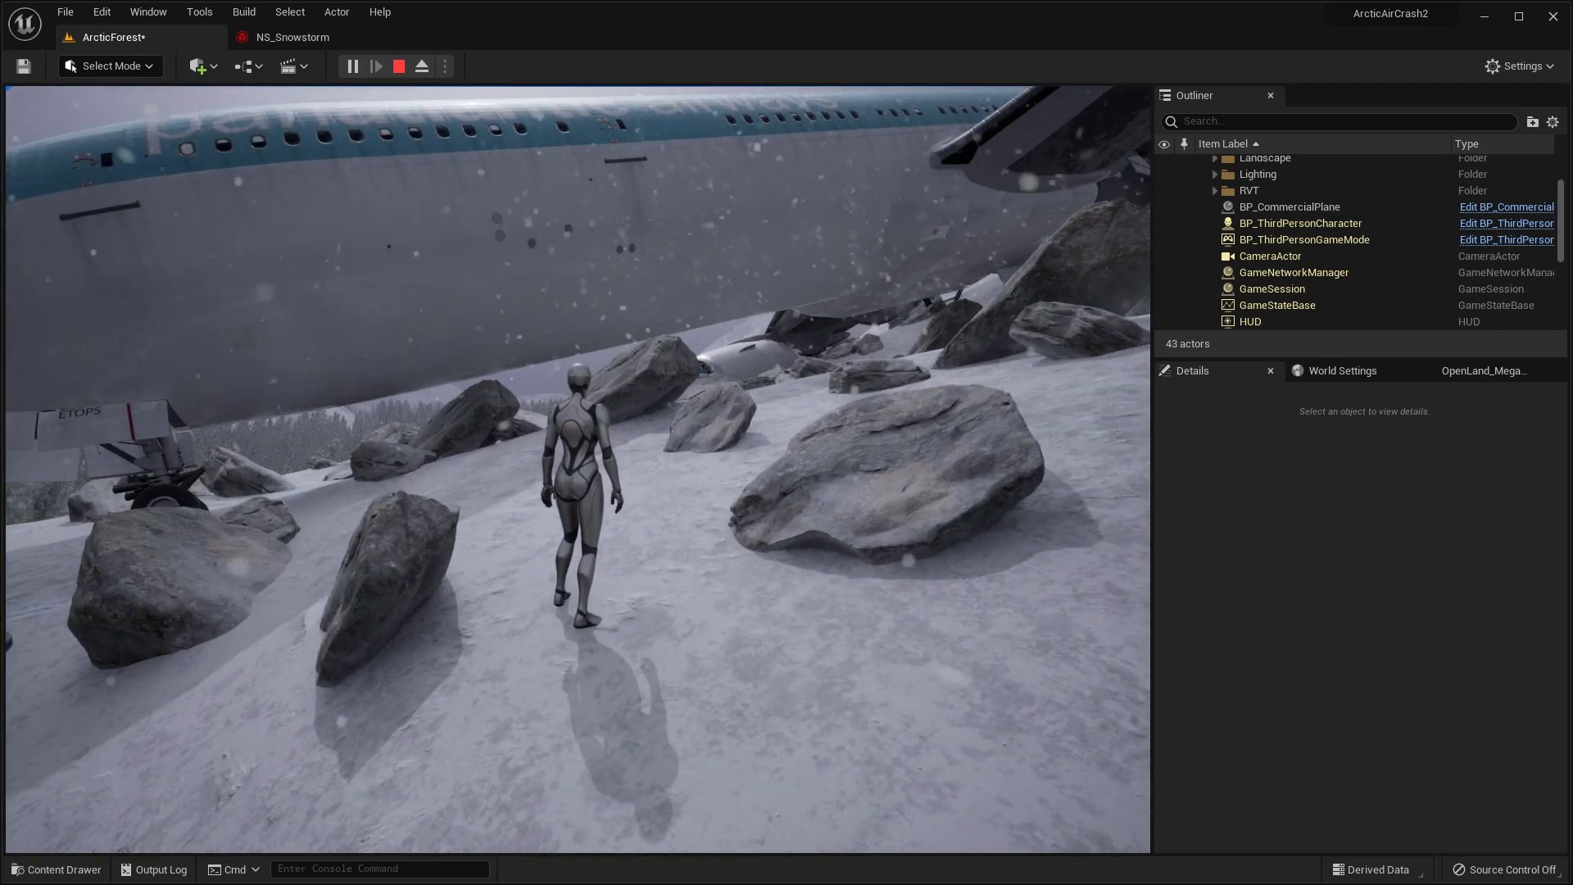
key(Escape)
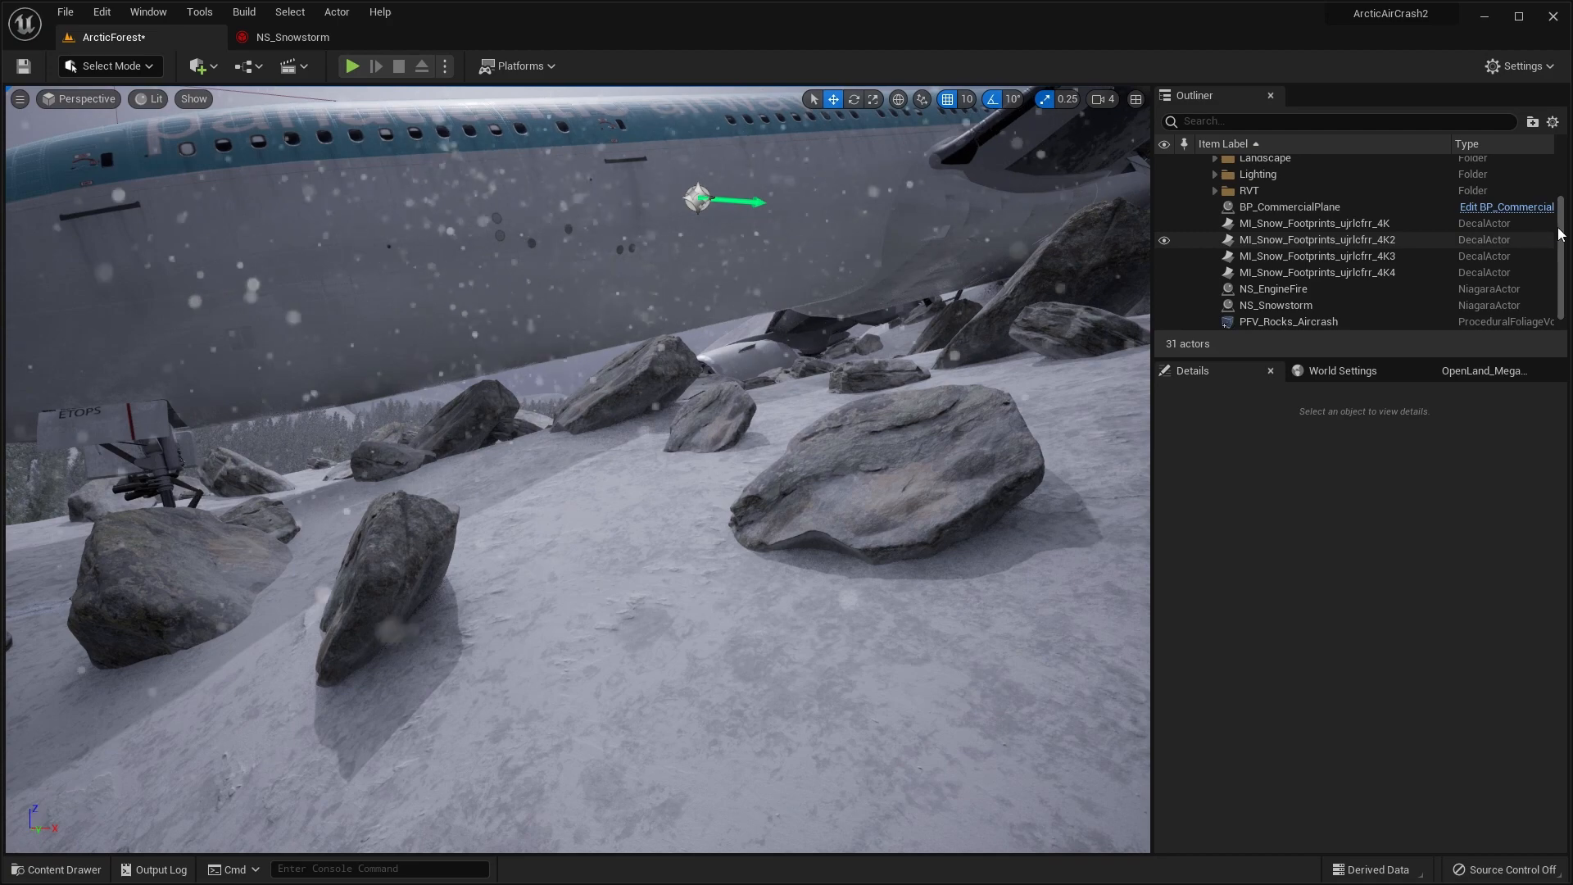
Step: Move the eight crash-site actors, BP_CommercialPlane through PFV_Rocks_Aircrash, into a new AirCrash folder and collapse it
click(1290, 207)
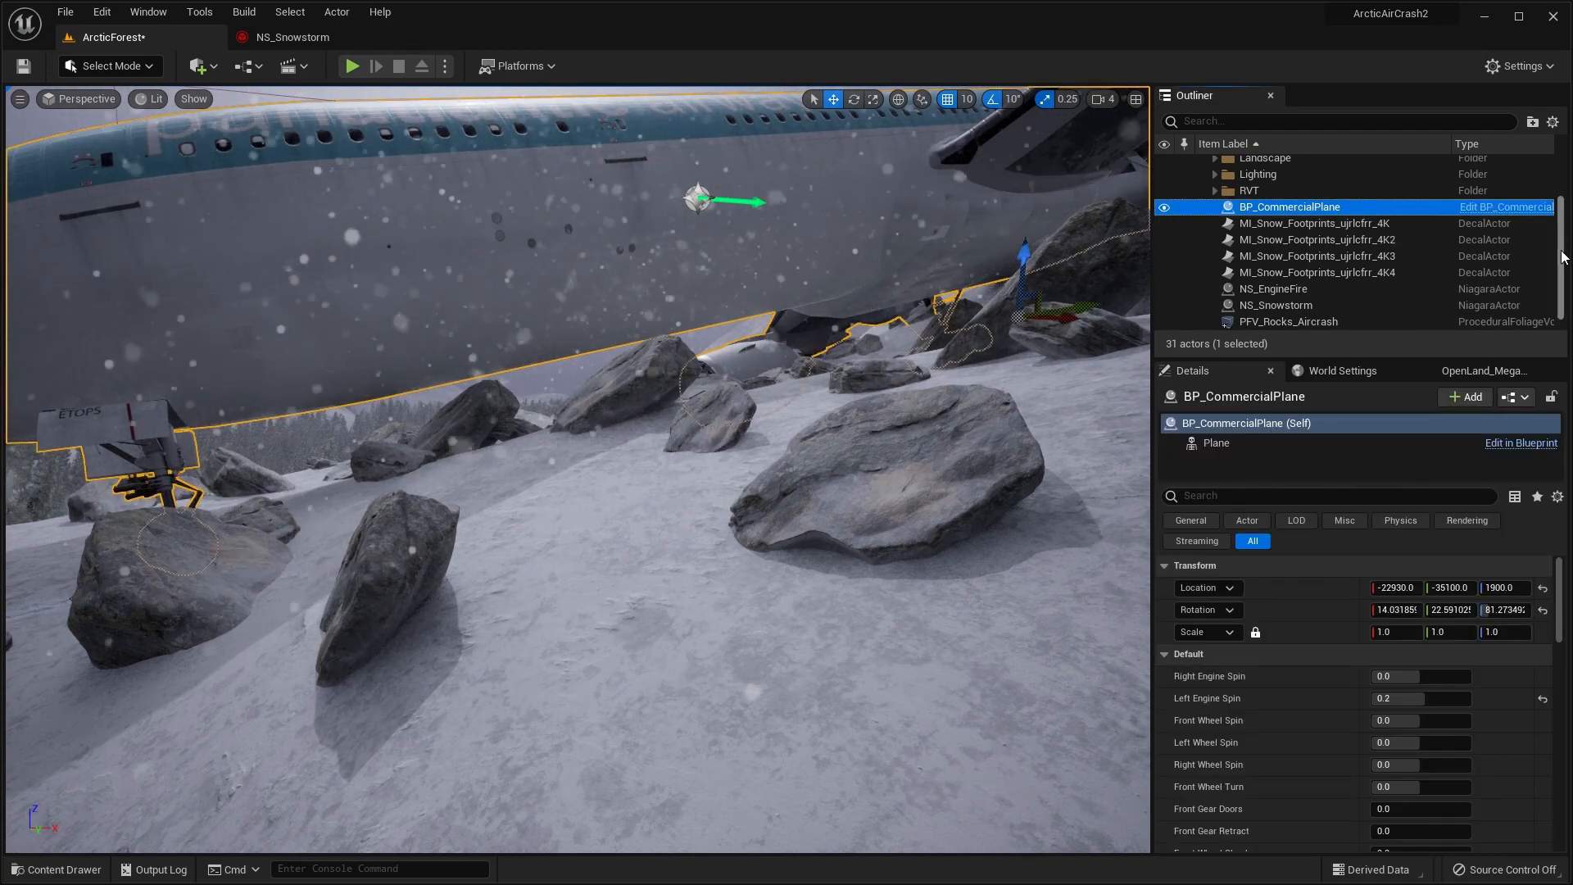
scroll(1561, 252, down, 1)
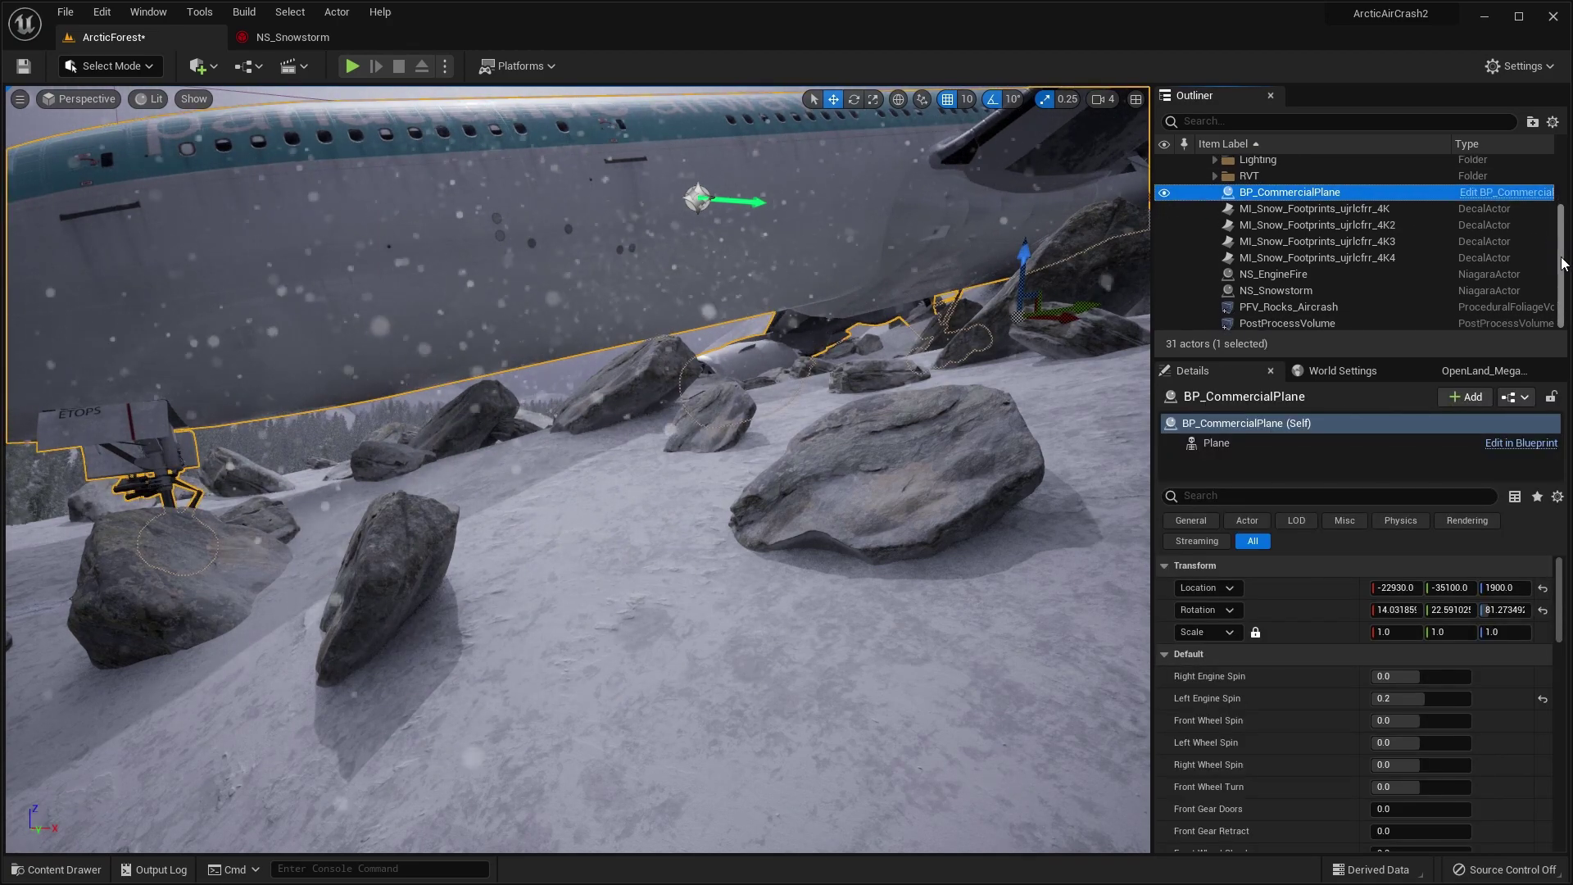
shift+click(1289, 303)
right_click(1289, 303)
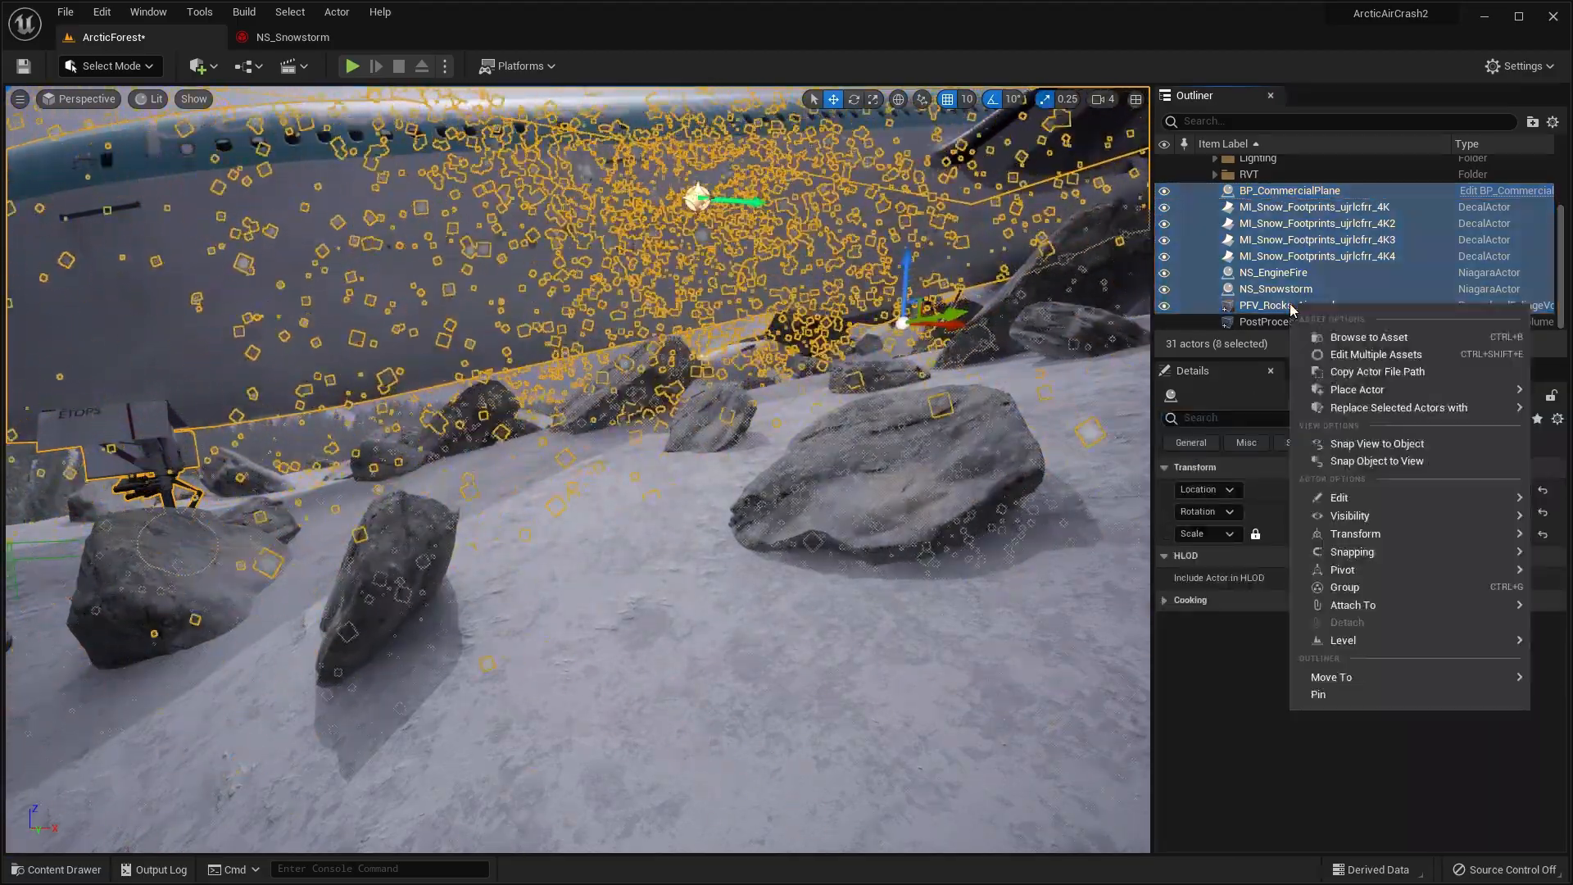
mouse_move(1331, 675)
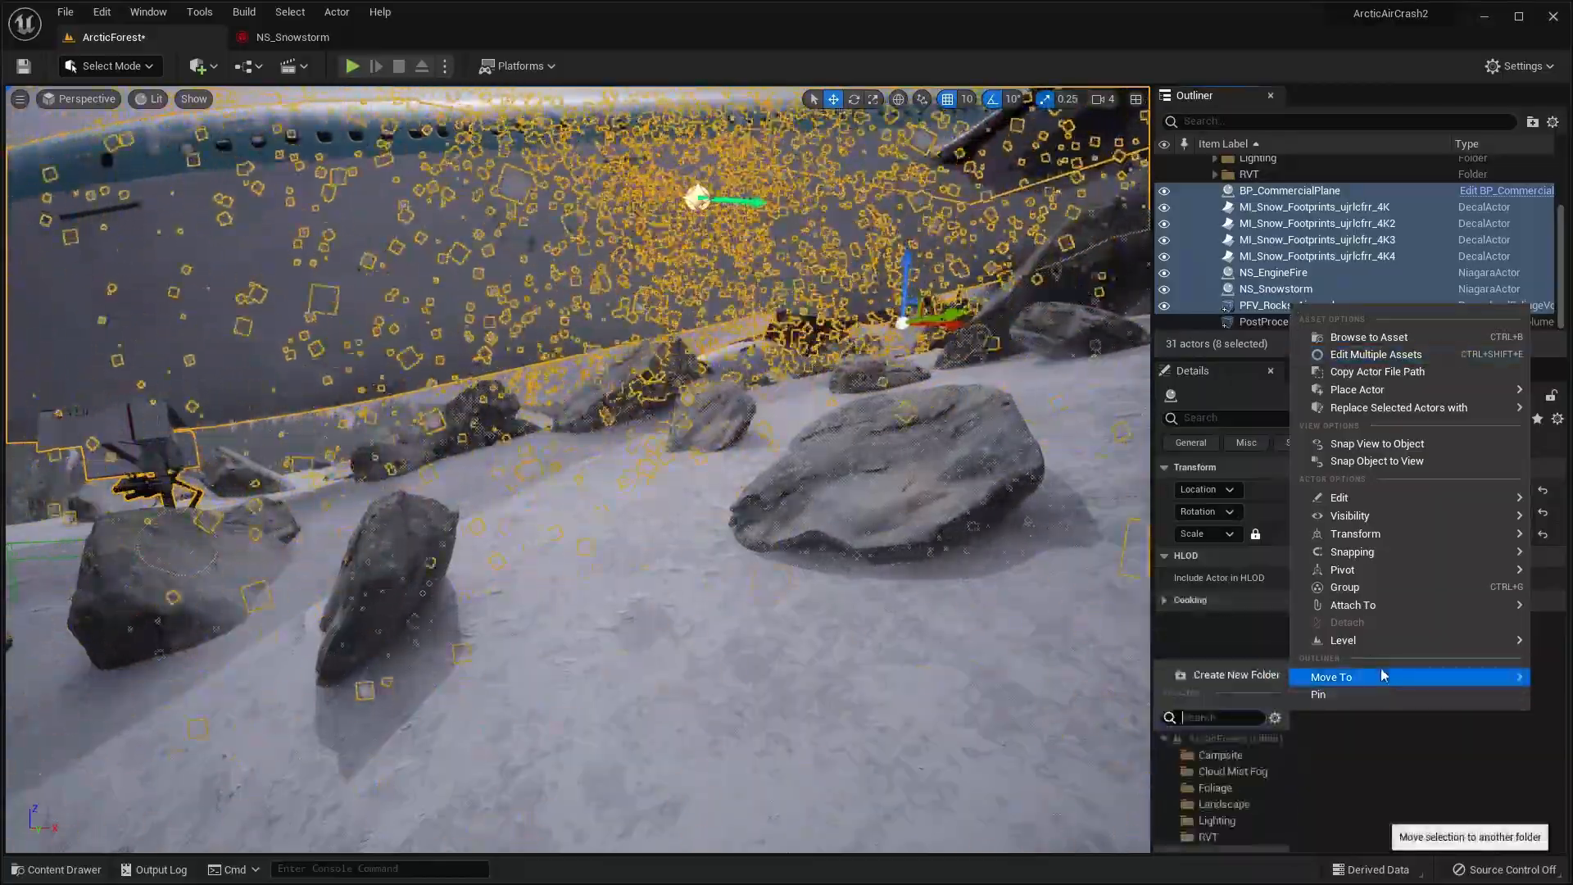
click(1237, 675)
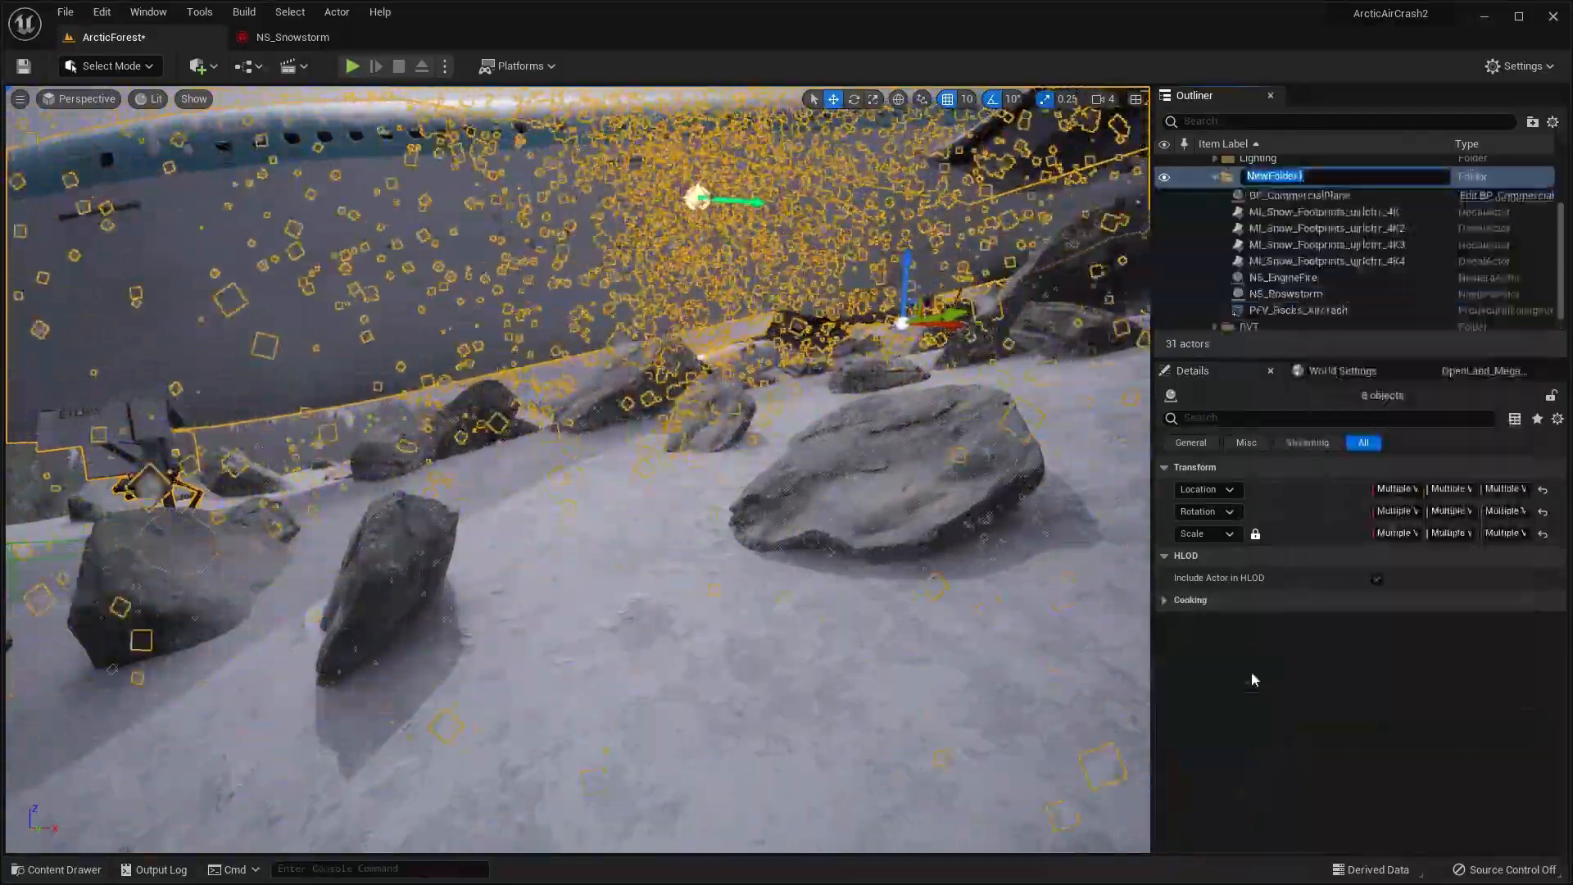
text(Air)
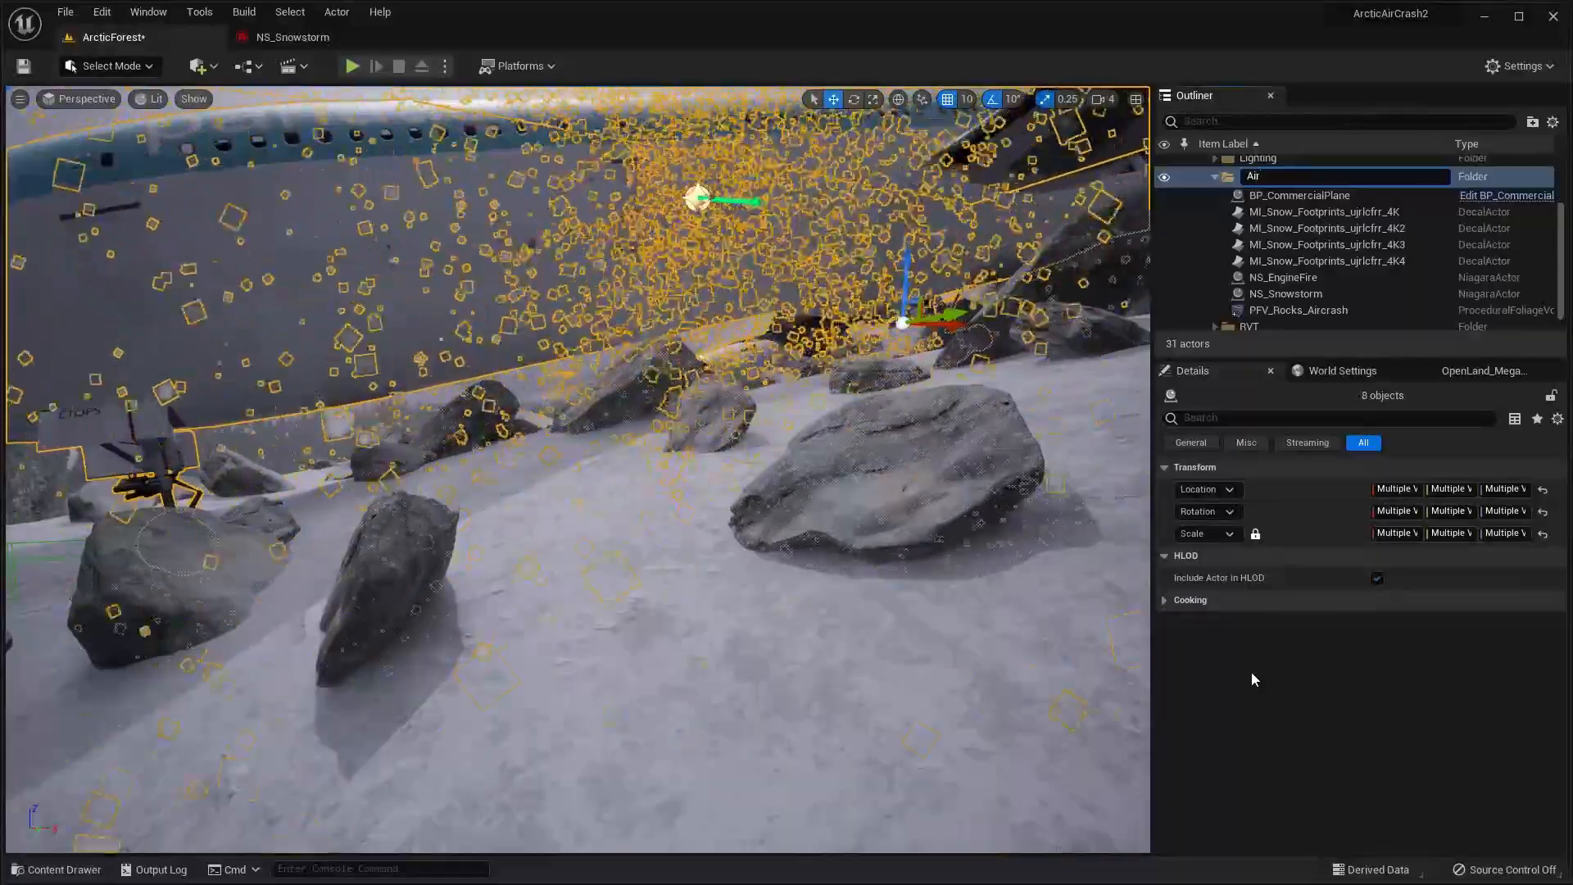
text(Crash)
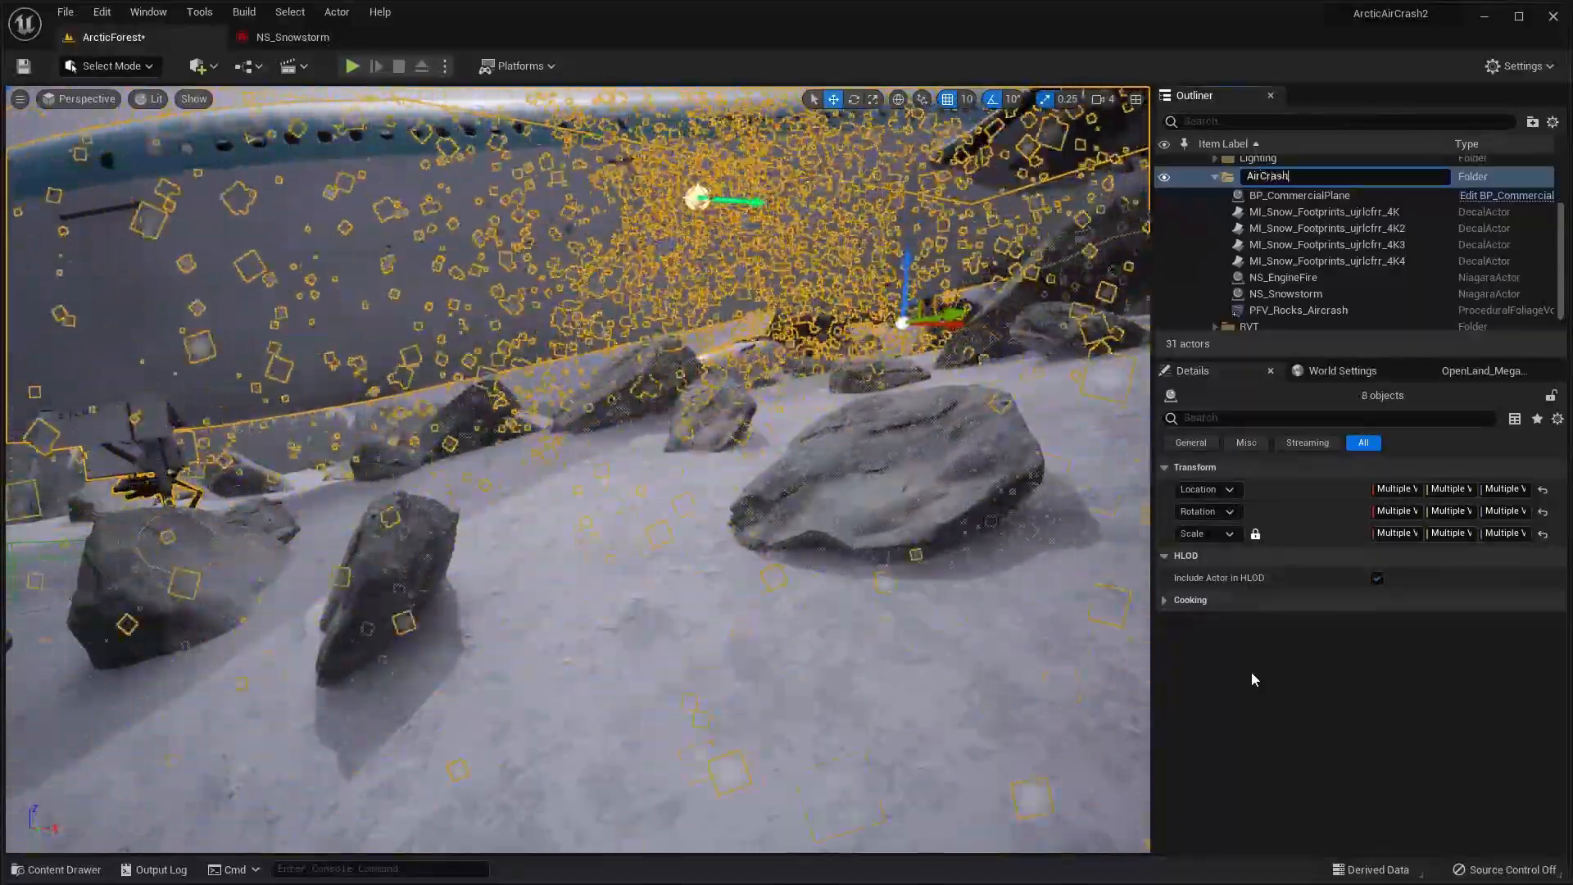
key(Return)
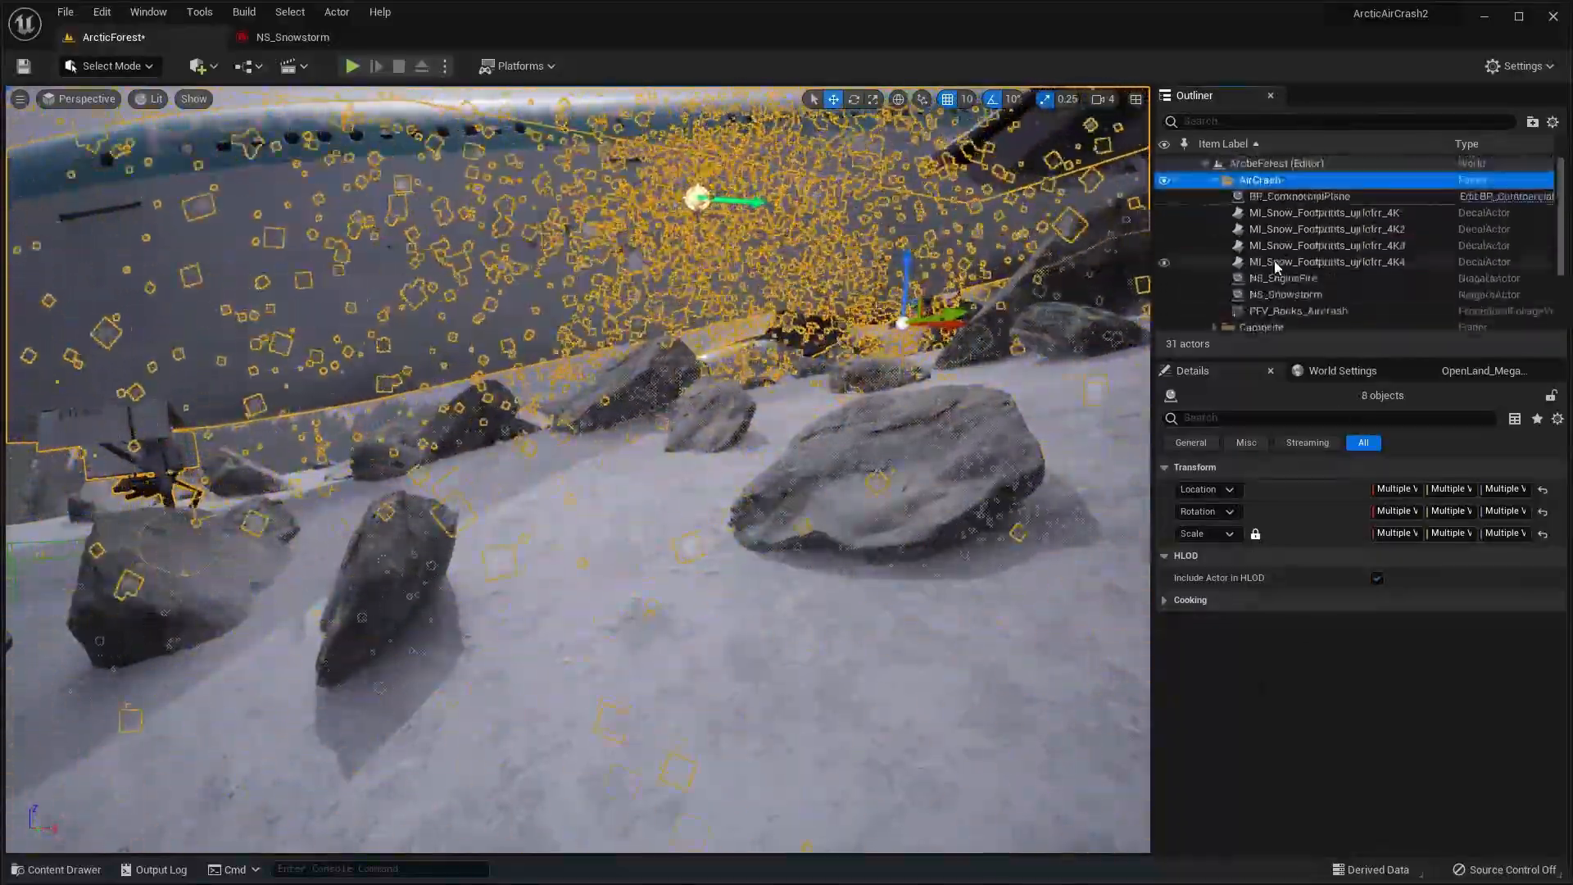
click(1216, 181)
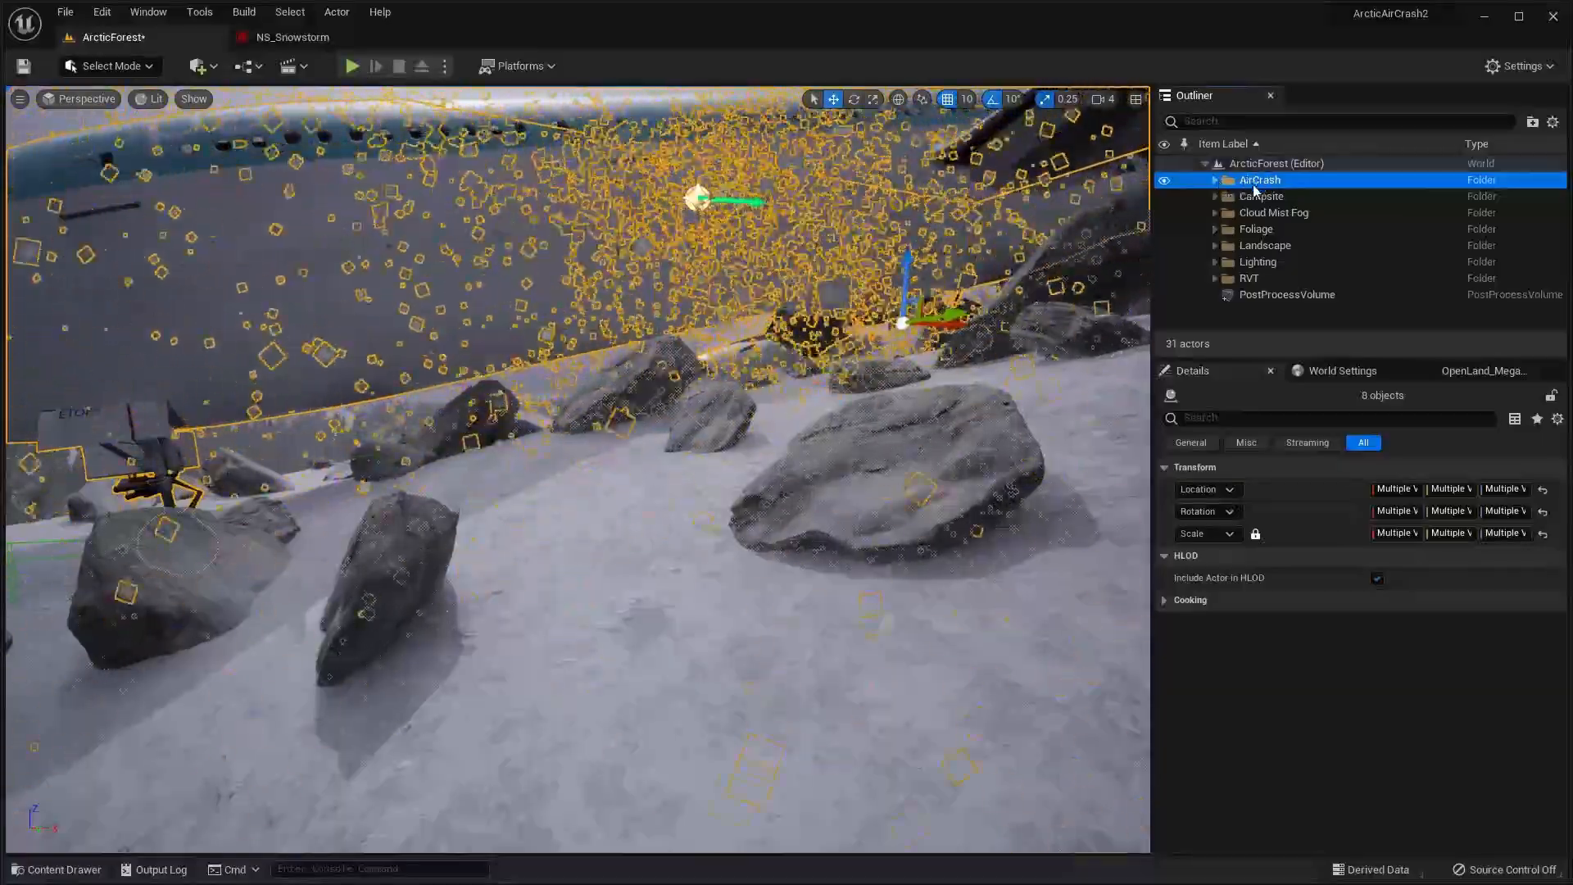